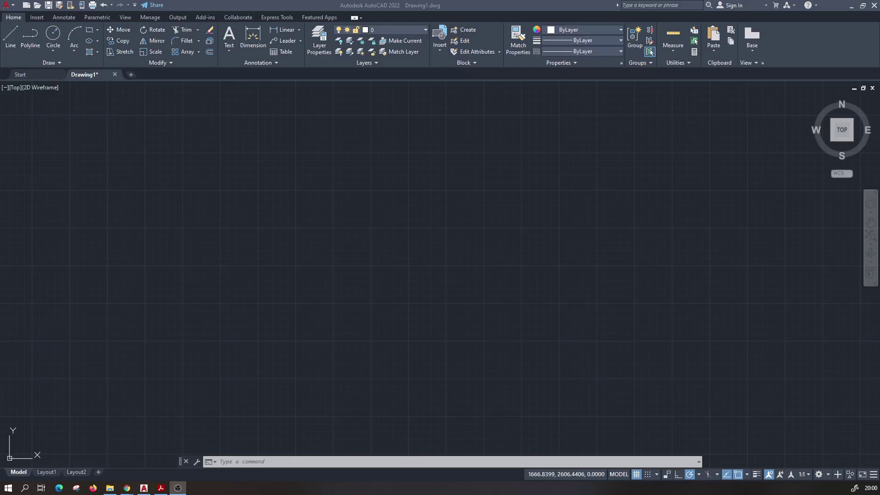
Step: Close Drawing1 and discard its changes
key(alt+Tab)
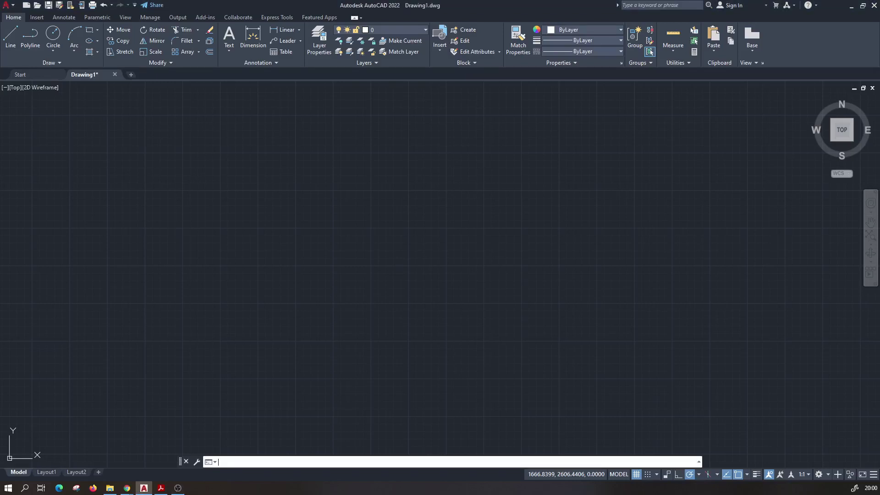
key(alt+Tab)
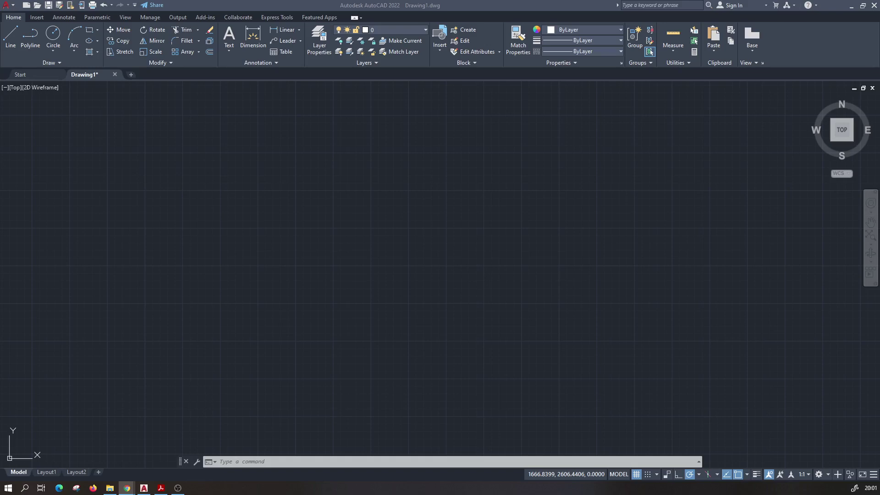
click(115, 75)
click(442, 265)
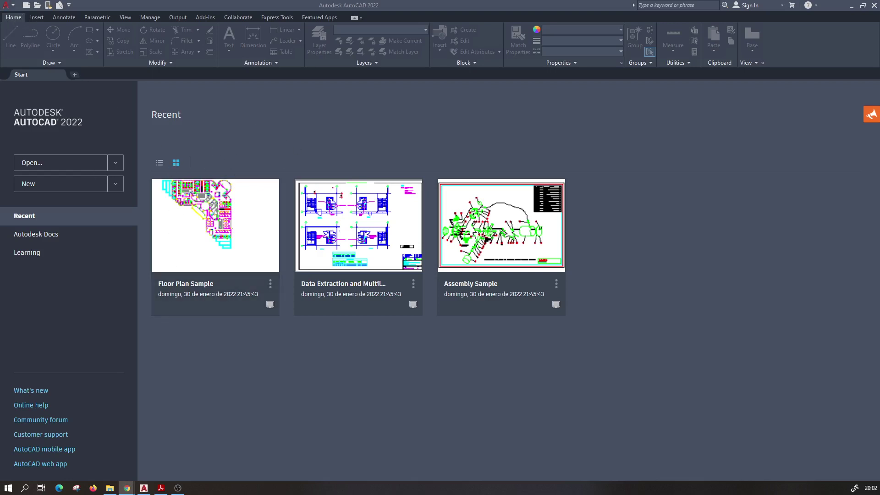
Step: Start a new drawing with Ctrl+N to bring up the template chooser
click(12, 6)
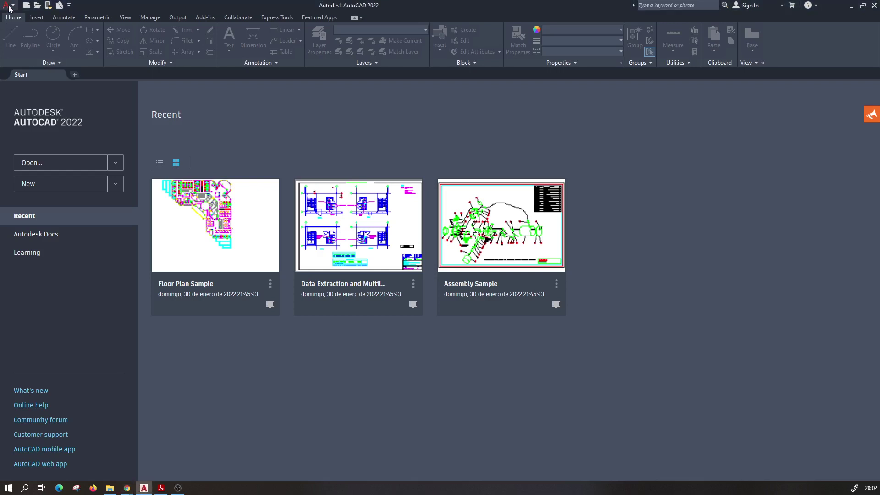
click(13, 6)
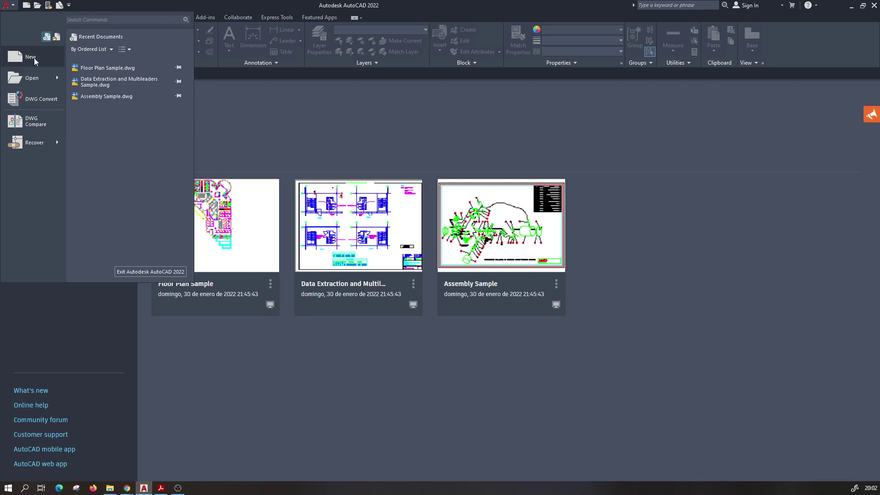
key(Escape)
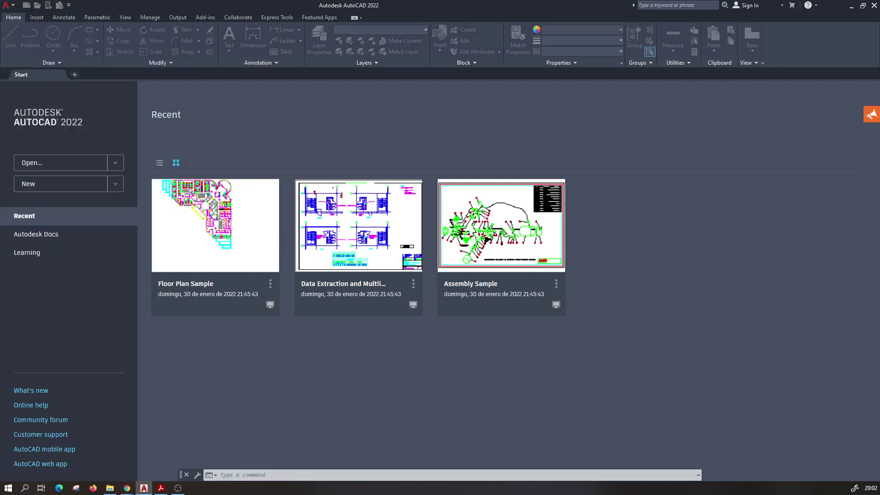
key(ctrl+n)
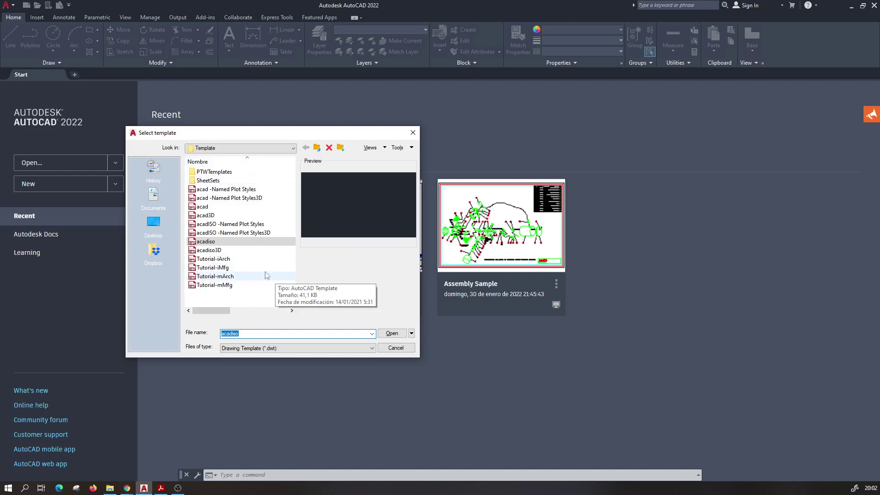
Step: Create Drawing2 from the metric acadiso.dwt template
click(220, 241)
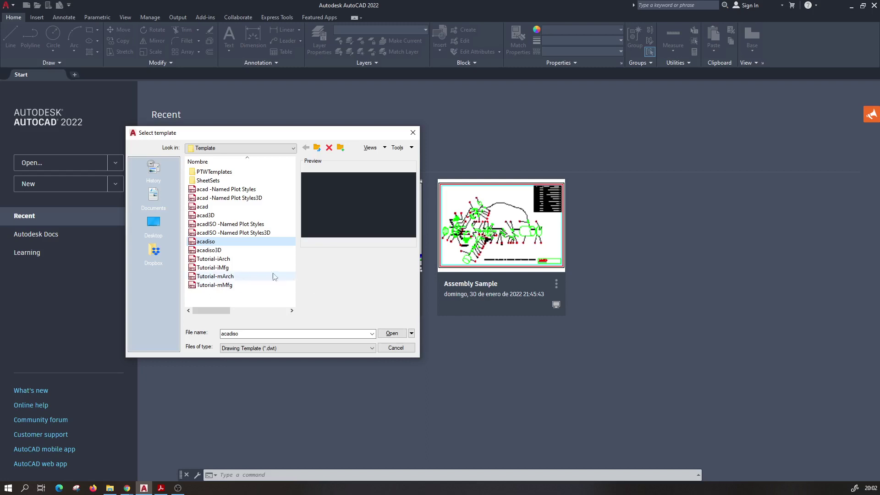
click(215, 208)
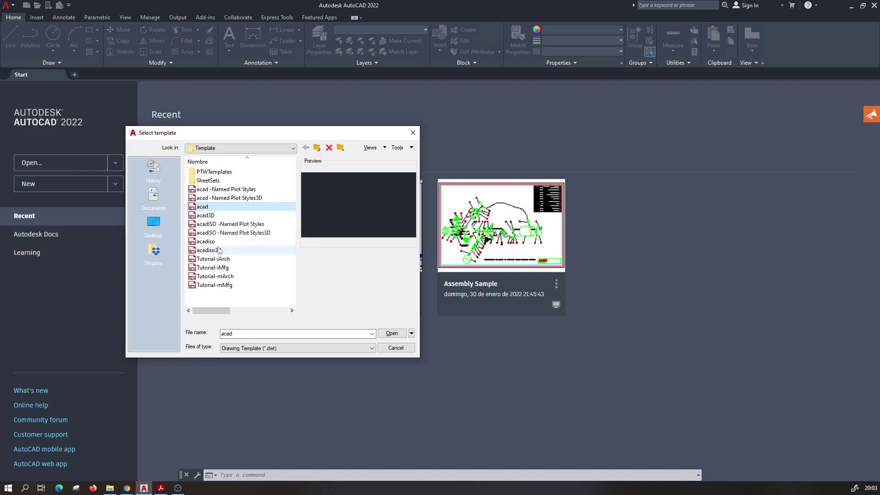
click(265, 242)
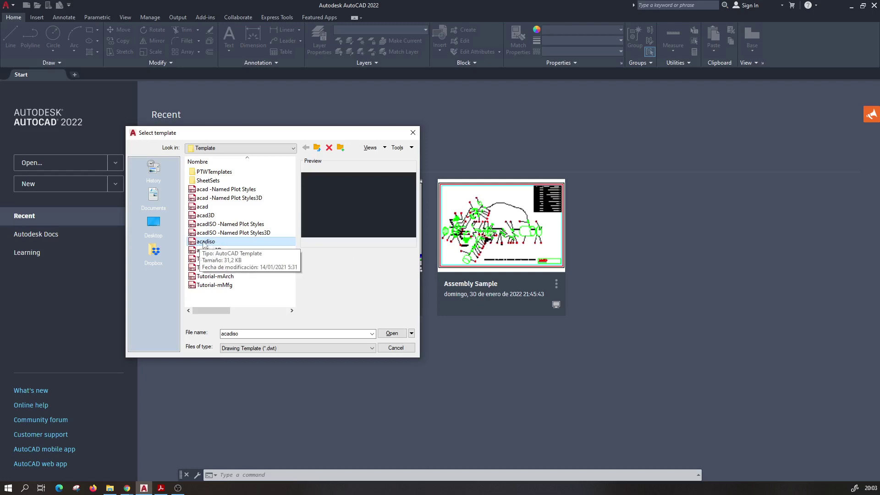
click(393, 333)
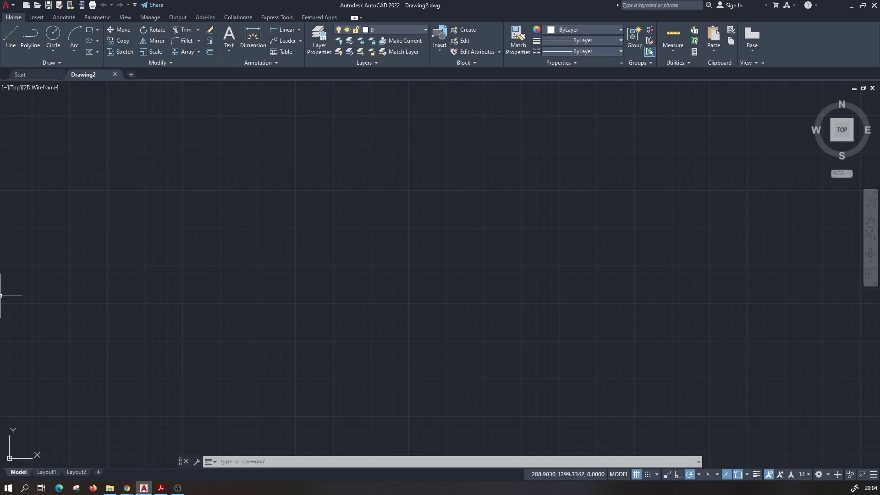
Step: Open the Drawing Units dialog through Application menu > Drawing Utilities > Units
click(10, 8)
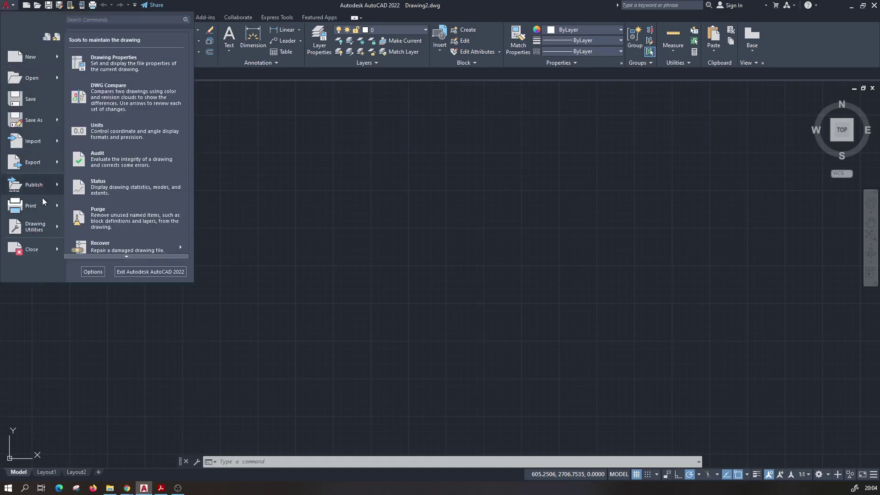
mouse_move(34, 227)
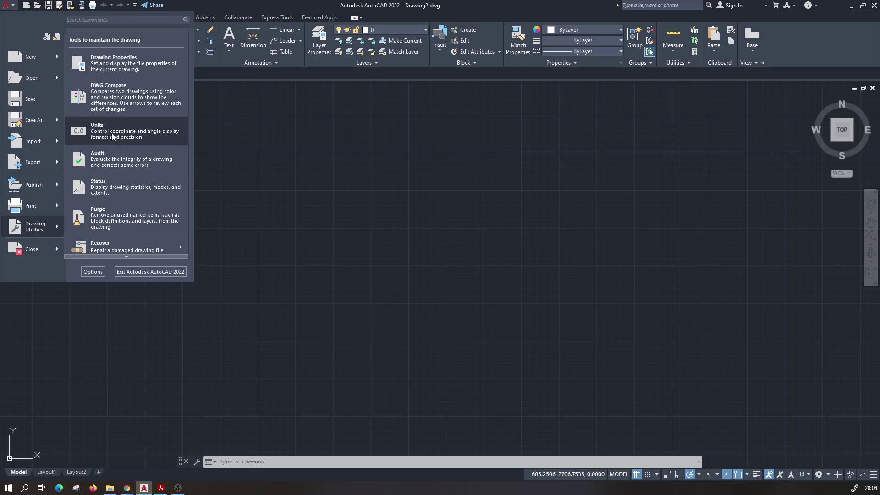
key(Escape)
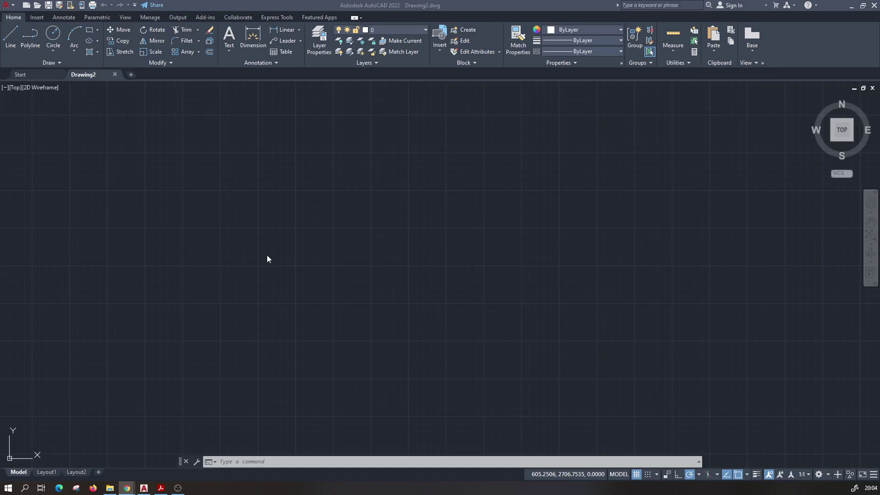
click(9, 5)
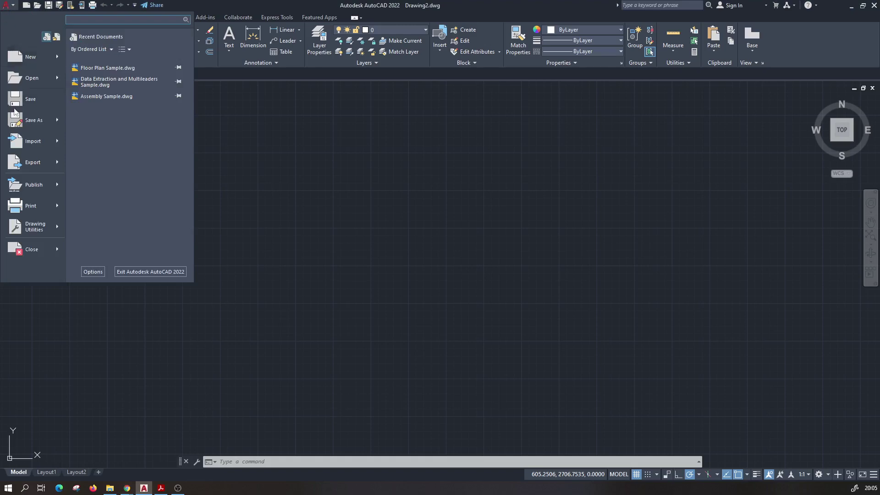
click(32, 229)
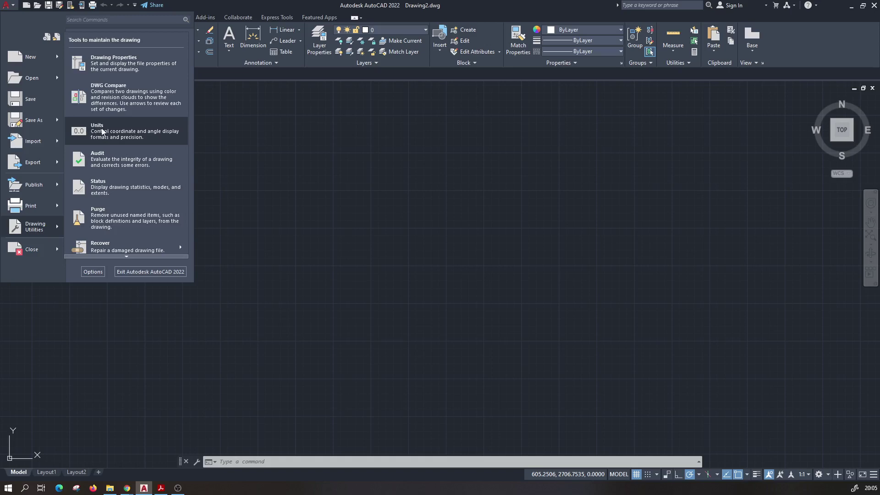
click(105, 133)
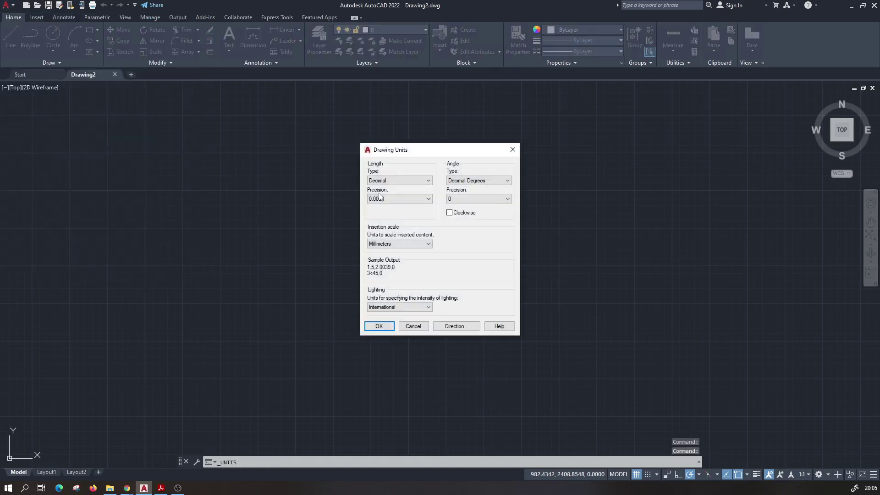
Step: Close the Drawing Units dialog and enter UN at the command line
drag(403, 150, 342, 154)
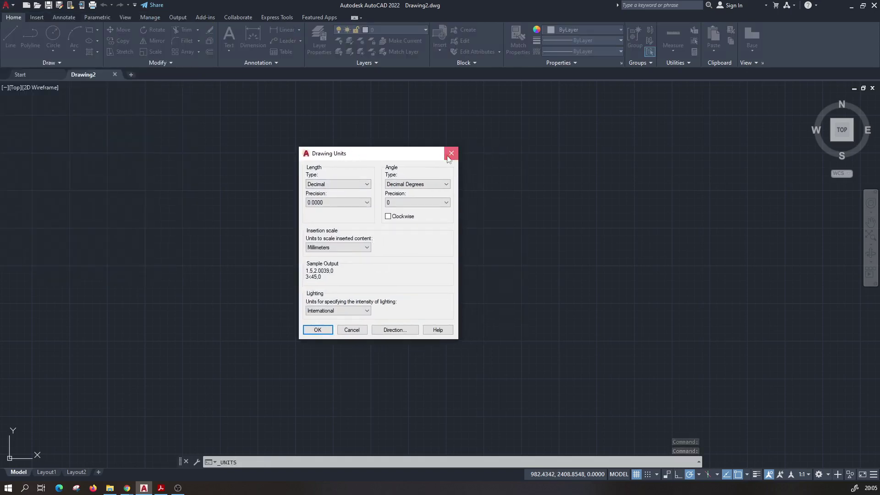
click(451, 153)
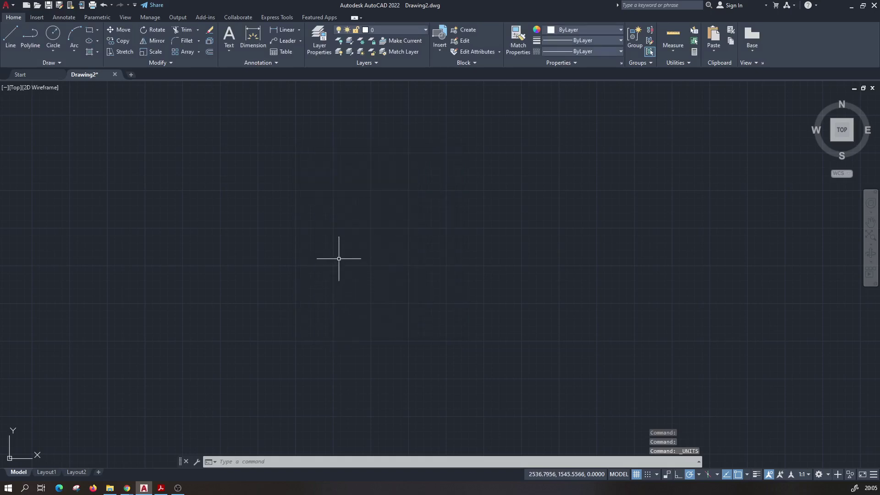
text(UN)
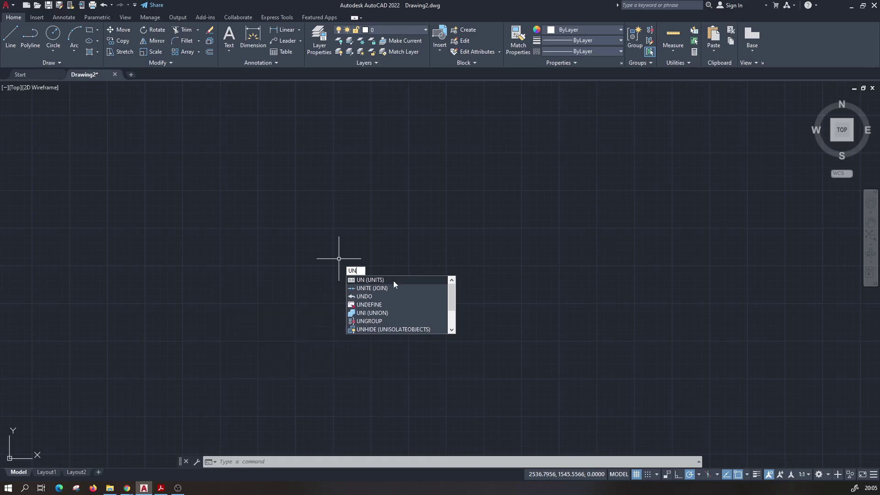
Step: Keep Decimal length and Decimal Degrees angles, and set the insertion scale to Meters
click(374, 280)
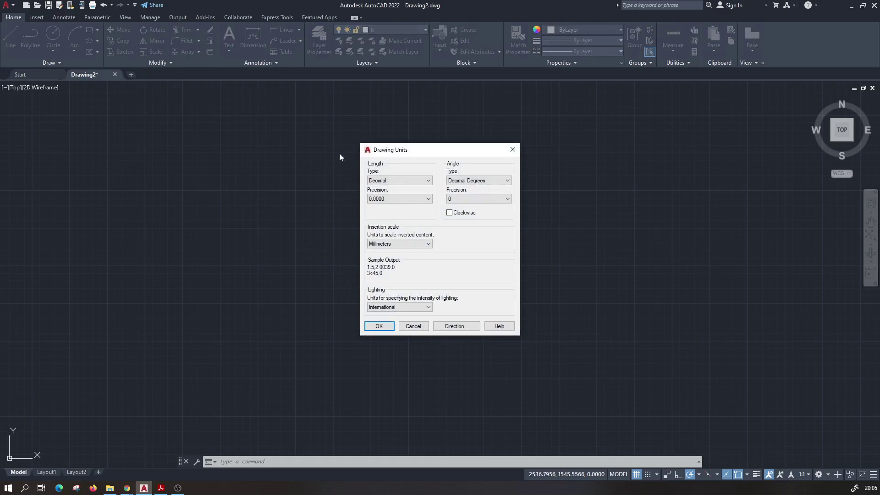
drag(412, 153, 377, 149)
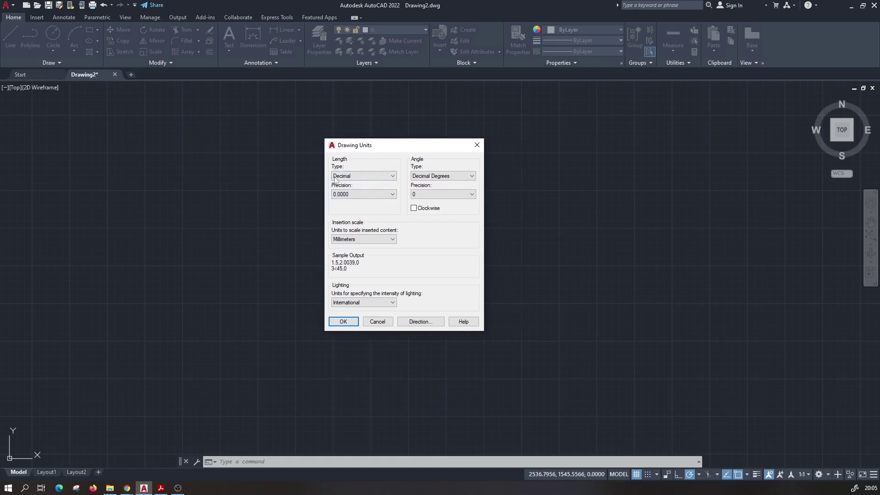
click(384, 178)
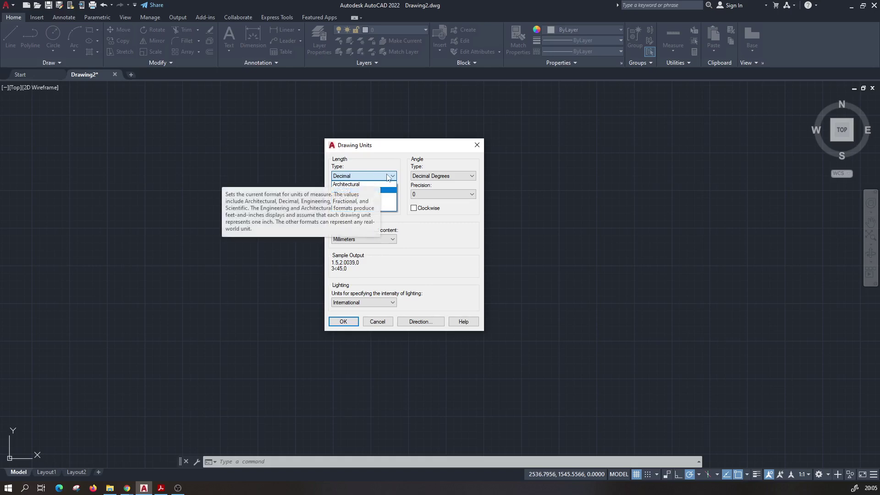
click(387, 177)
click(438, 178)
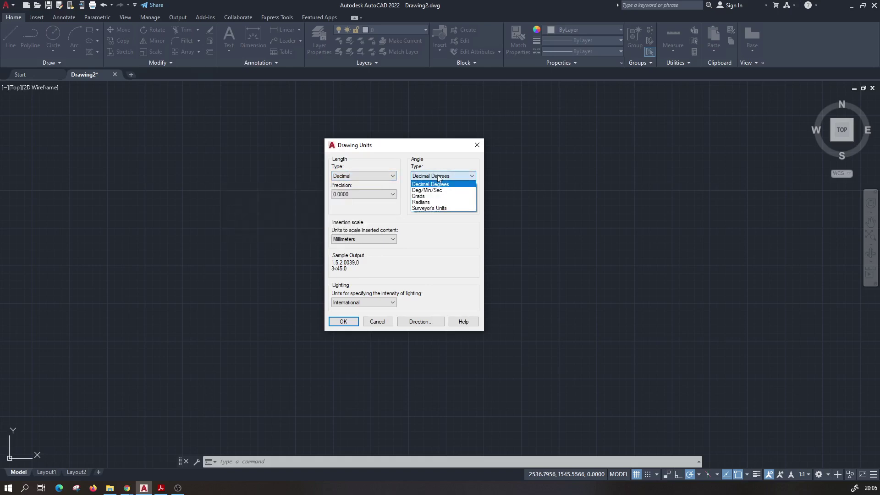
click(439, 195)
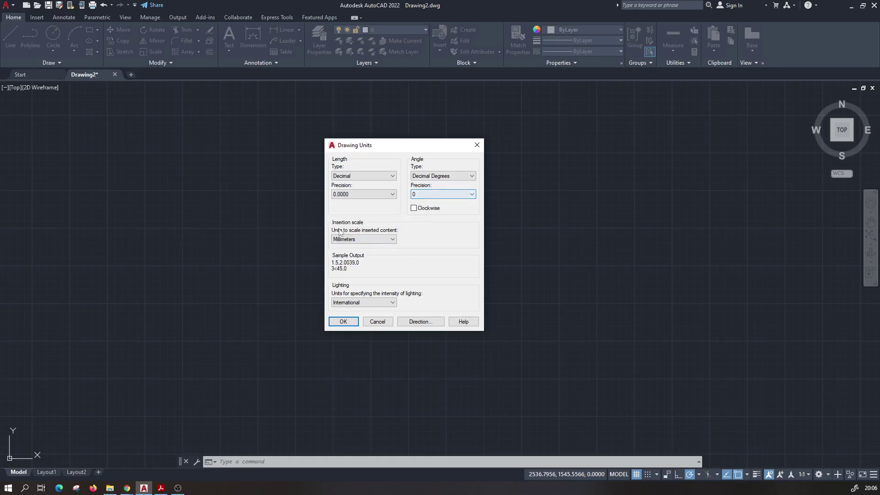
click(392, 239)
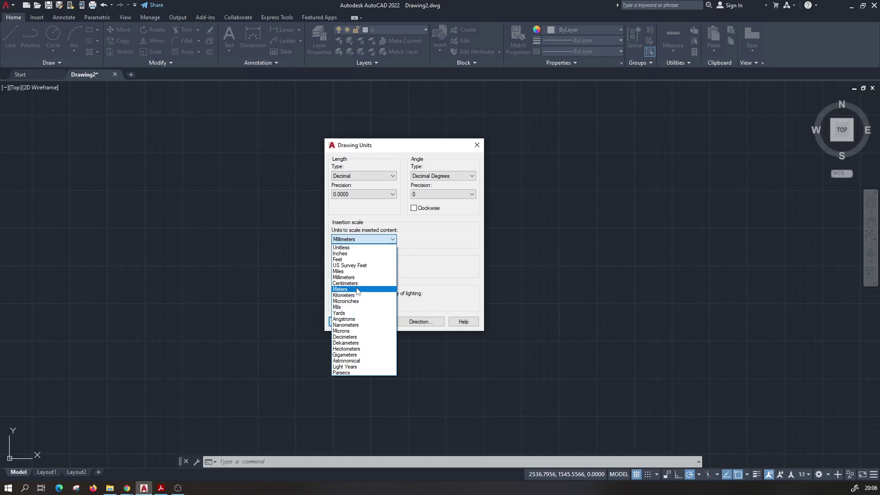
click(357, 290)
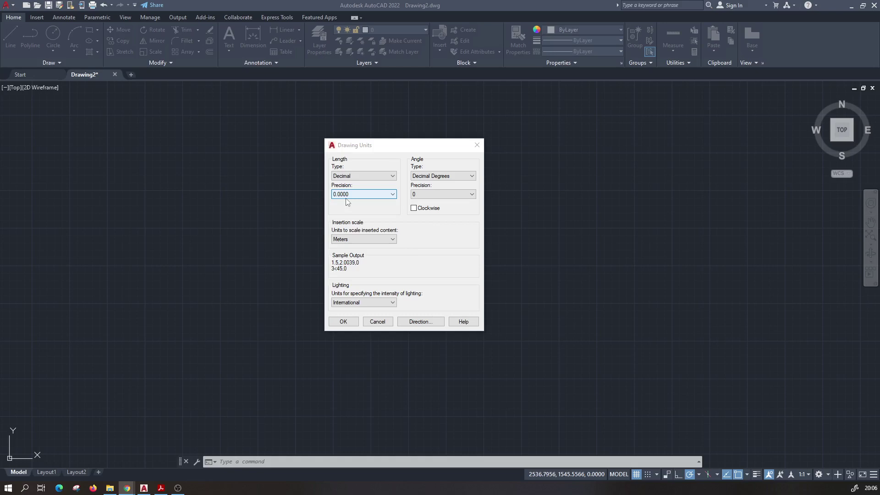
Step: Set the length precision to 0.00
click(356, 197)
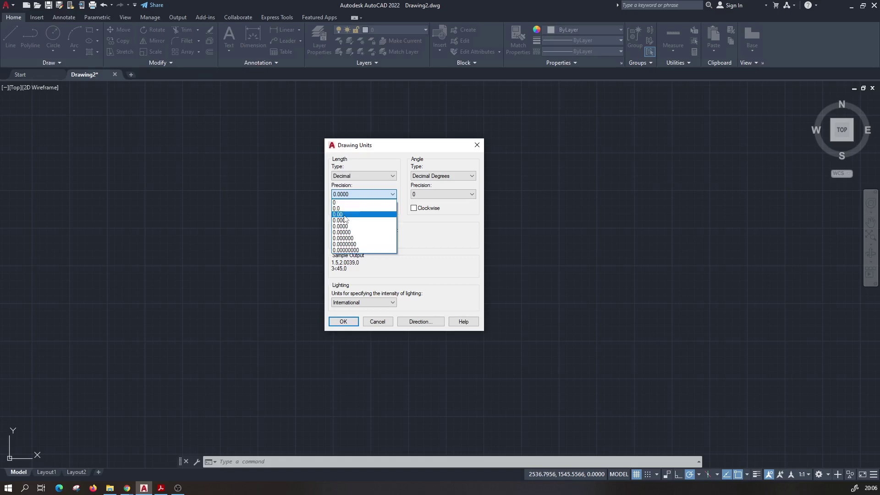
click(344, 215)
click(349, 197)
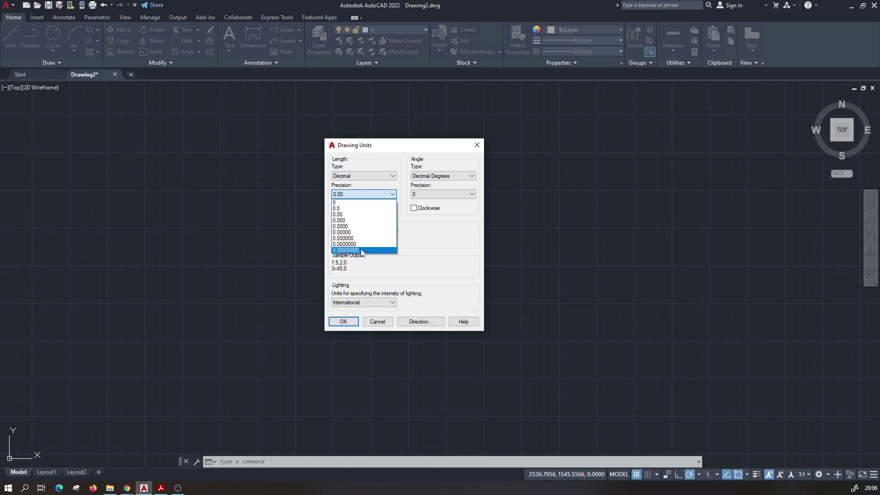
click(342, 214)
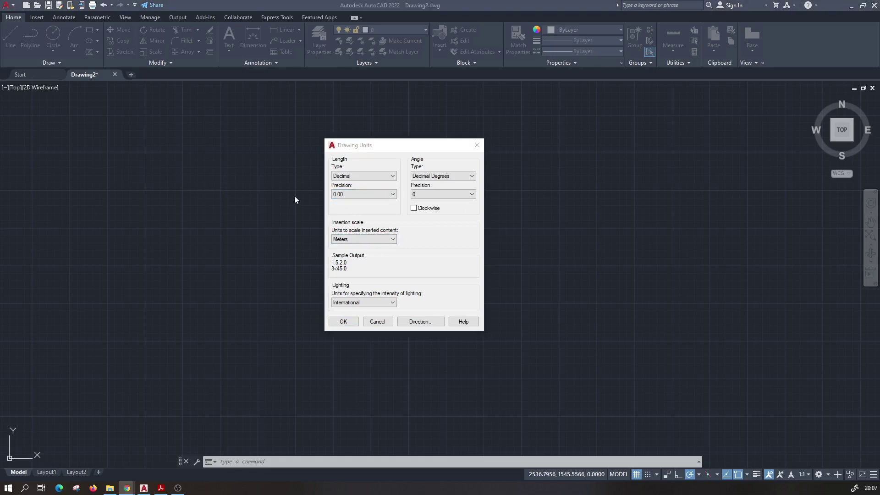
click(353, 196)
drag(389, 145, 398, 169)
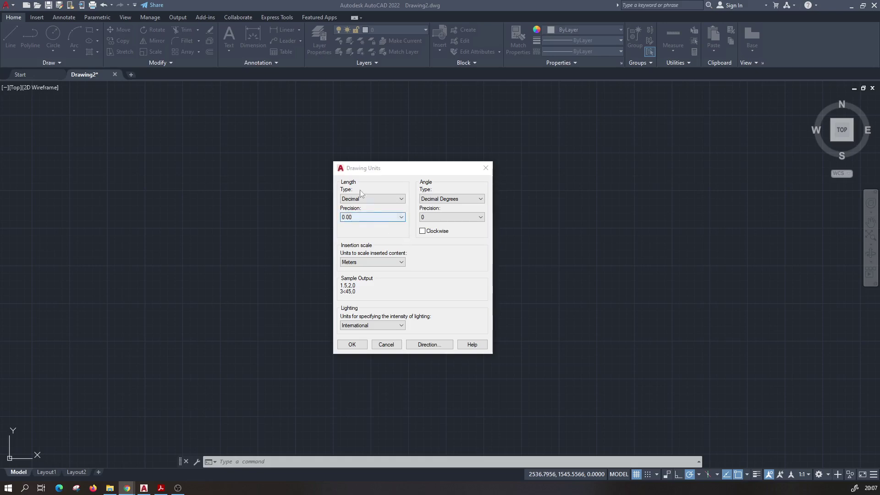
Step: Review the unit settings, keep International lighting units, and apply them with OK
drag(365, 168, 382, 163)
click(392, 256)
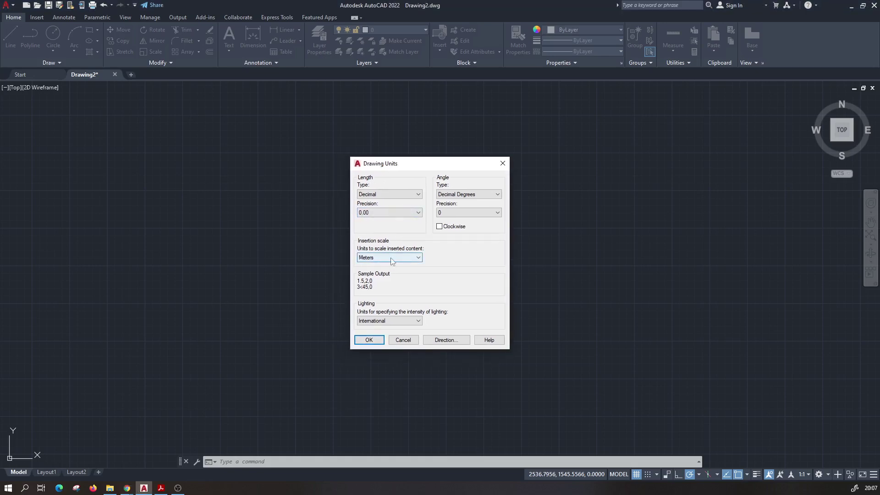
click(373, 213)
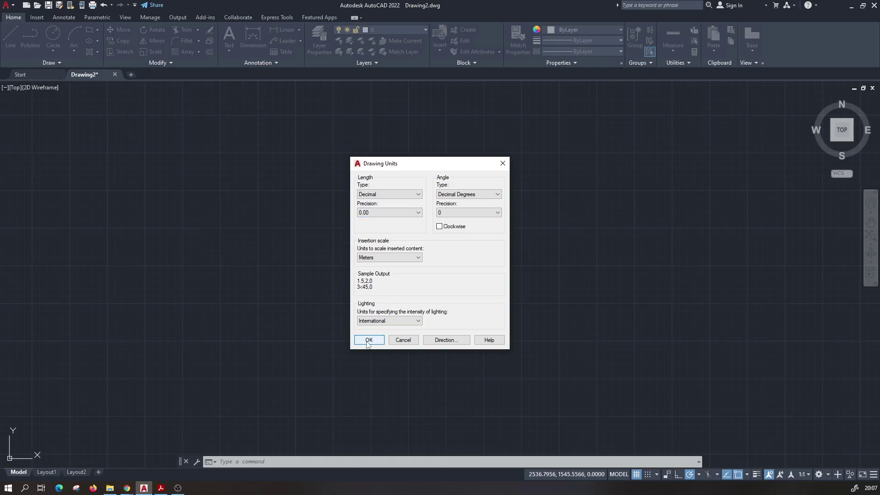
click(397, 320)
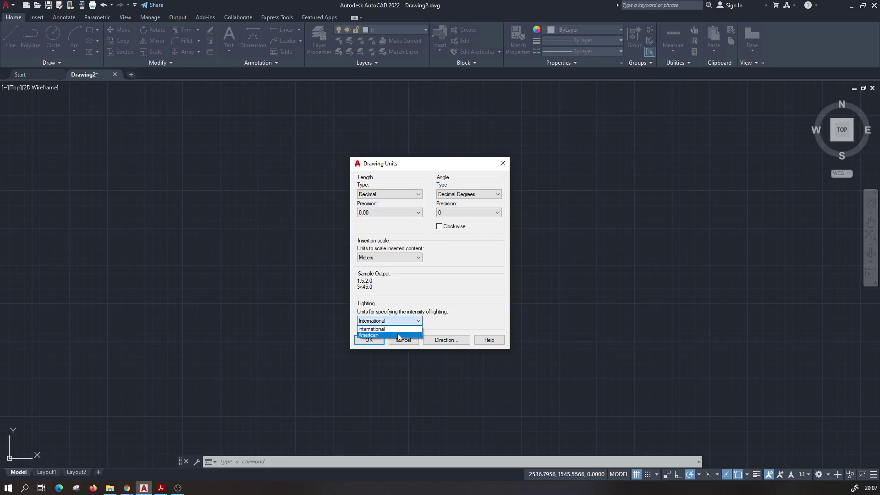
click(397, 329)
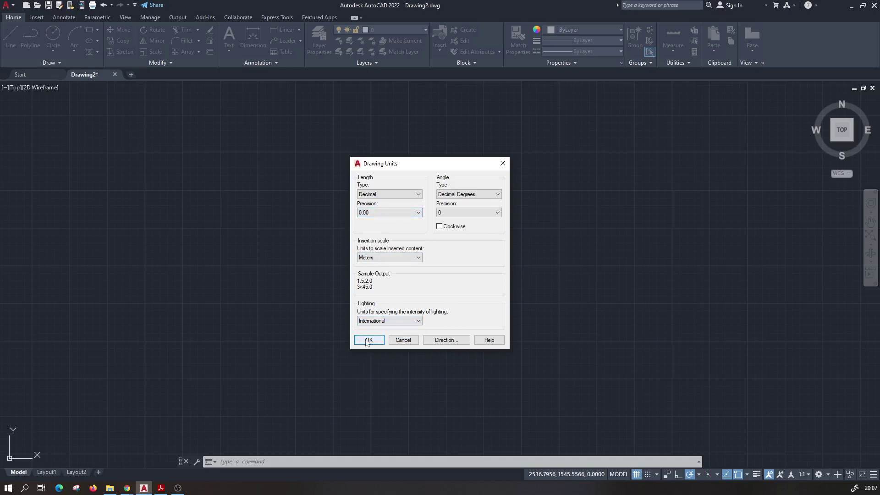
key(alt+Tab)
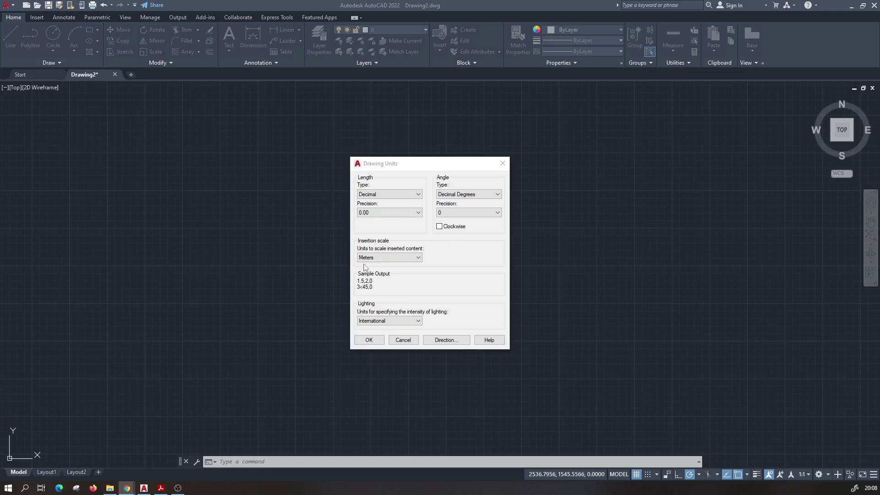
drag(385, 164, 359, 163)
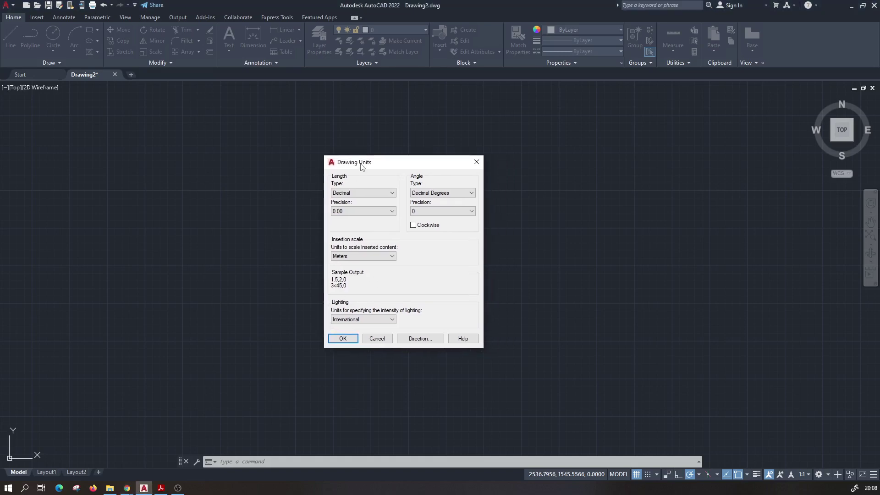
click(349, 339)
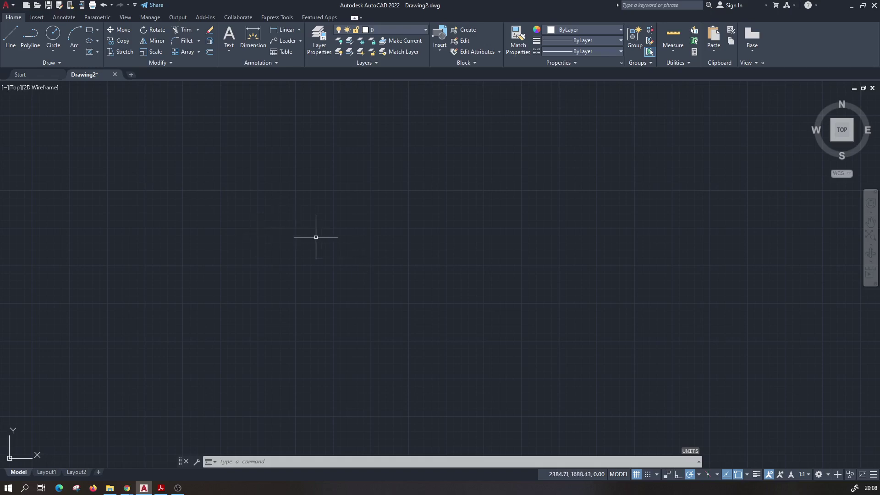
Step: Reopen Drawing Units with the UN command to confirm 0.00 precision and Meters
text(uni)
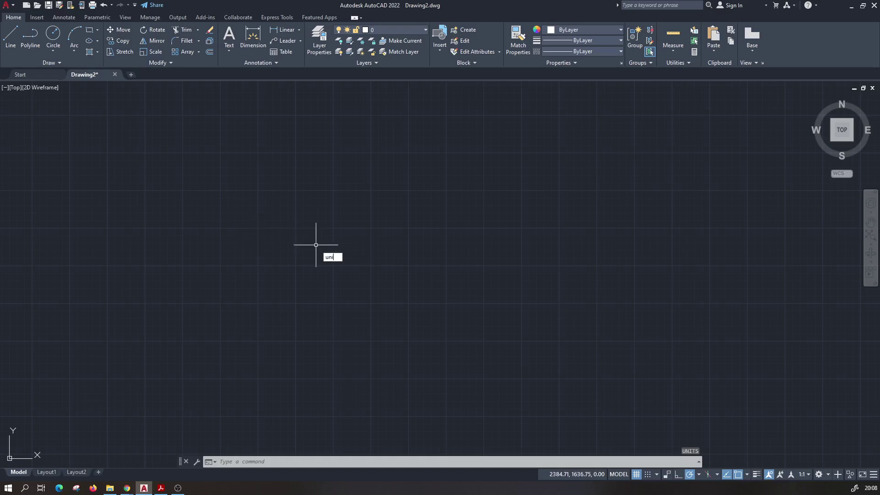
key(BackSpace)
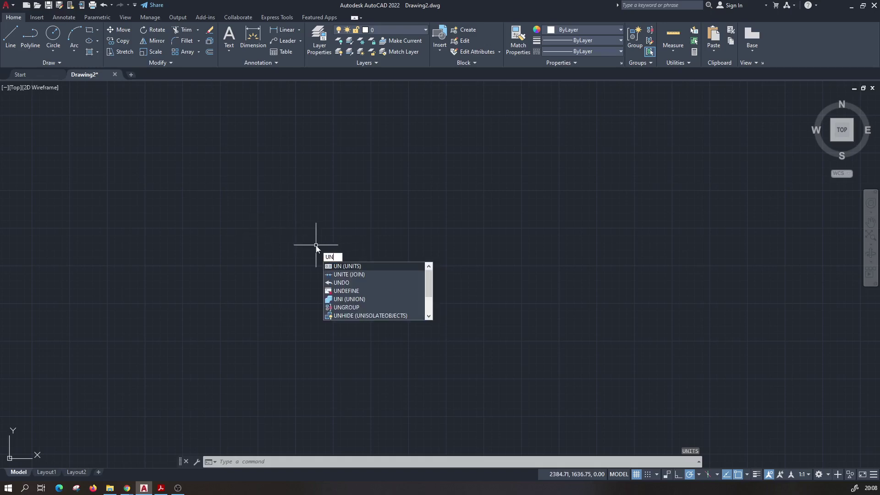
click(362, 265)
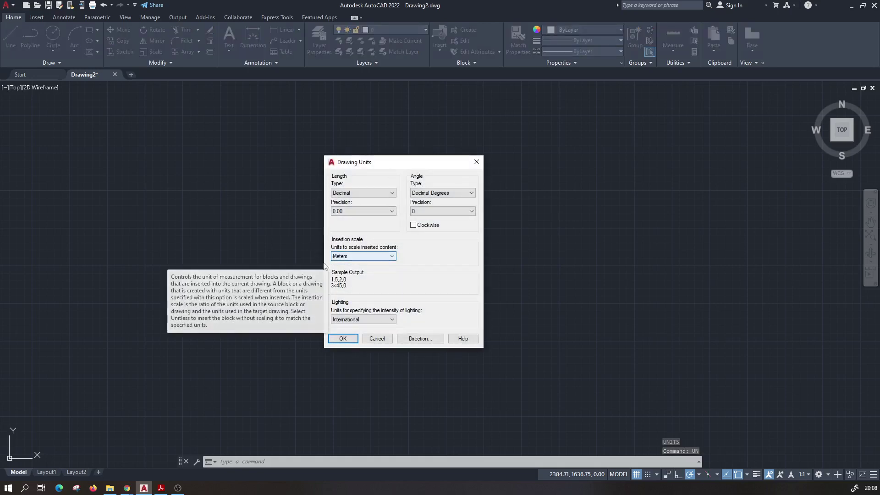
Step: Cancel the Drawing Units dialog without changes, leaving the empty Drawing2 canvas
click(377, 340)
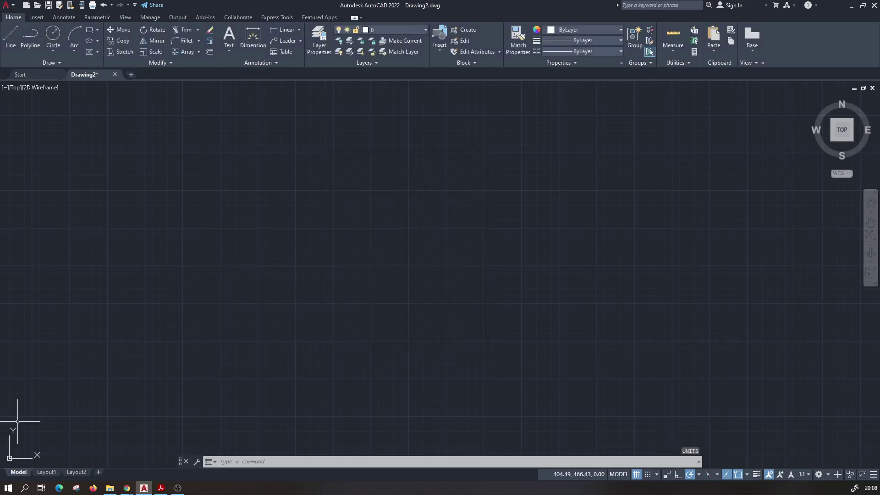
key(alt+Tab)
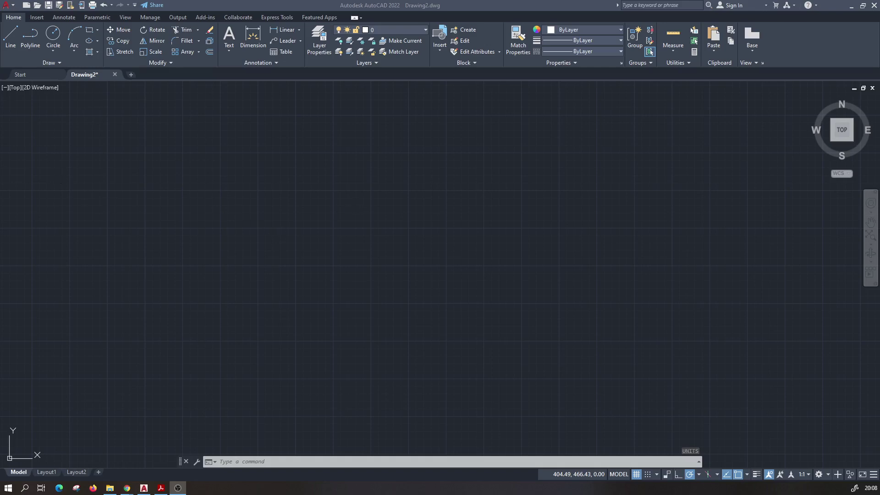
key(alt+Tab)
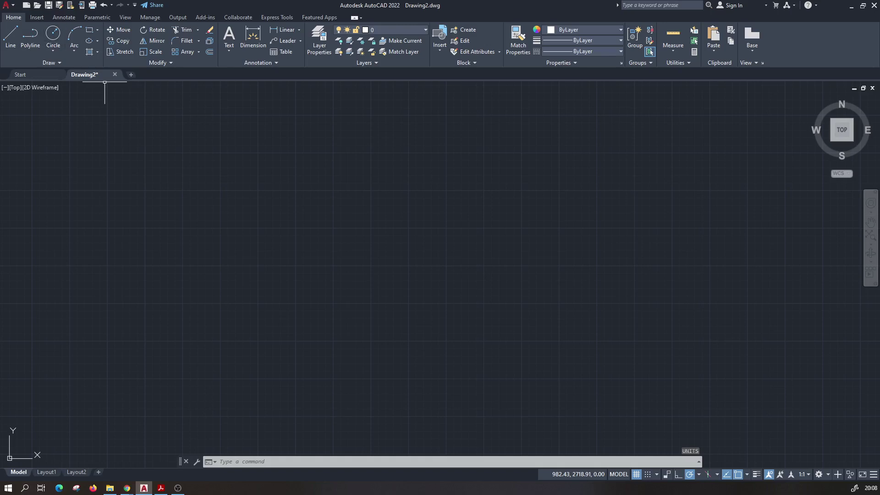
key(alt+Tab)
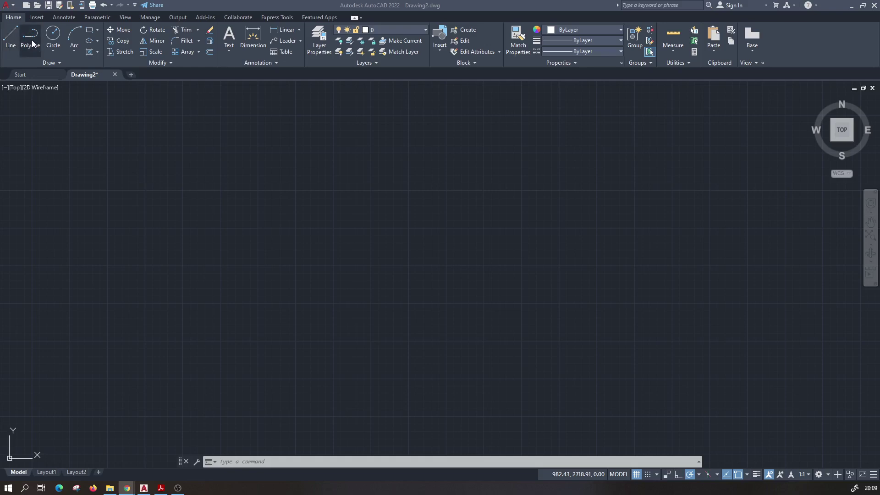
Step: Draw one line from the upper-left area sloping down to the right
click(7, 46)
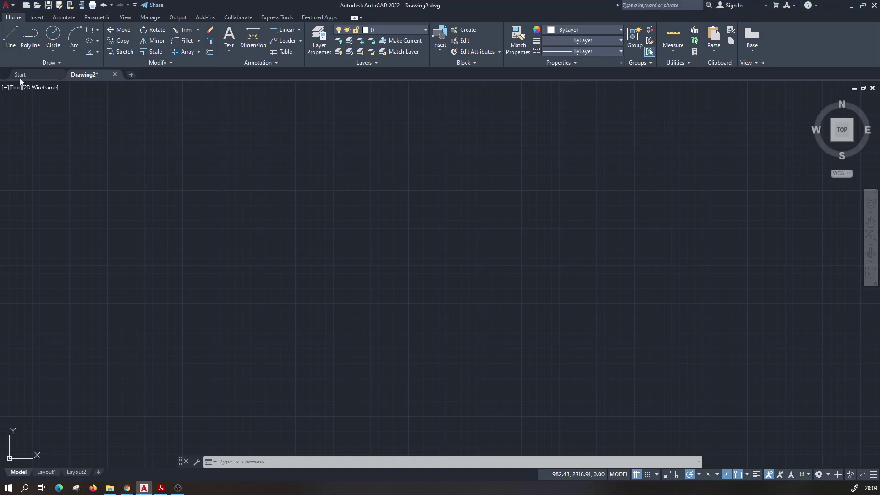
click(14, 49)
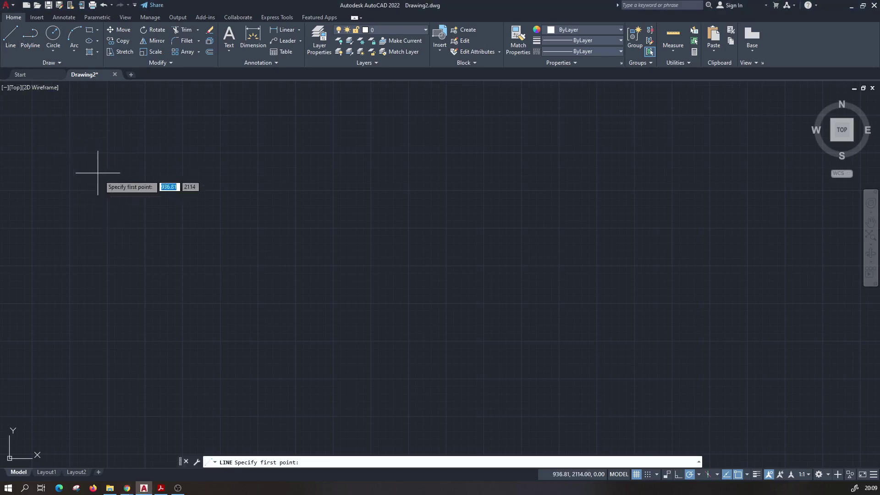
key(Escape)
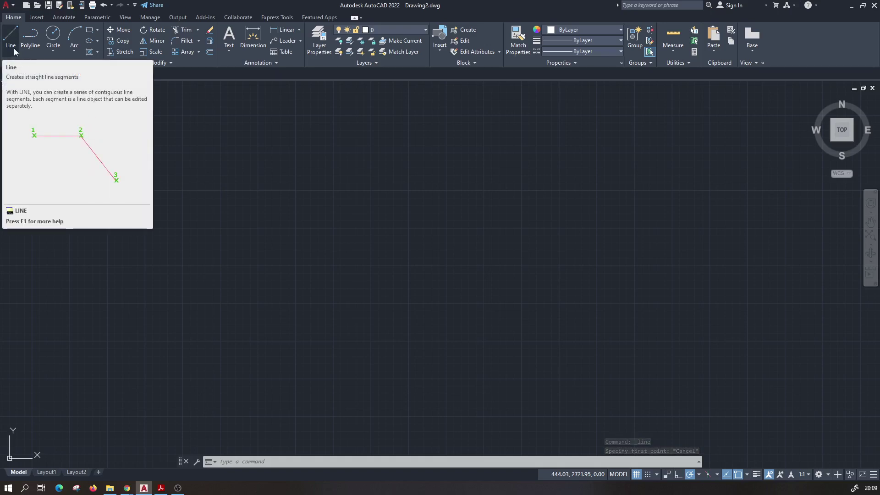
mouse_move(10, 38)
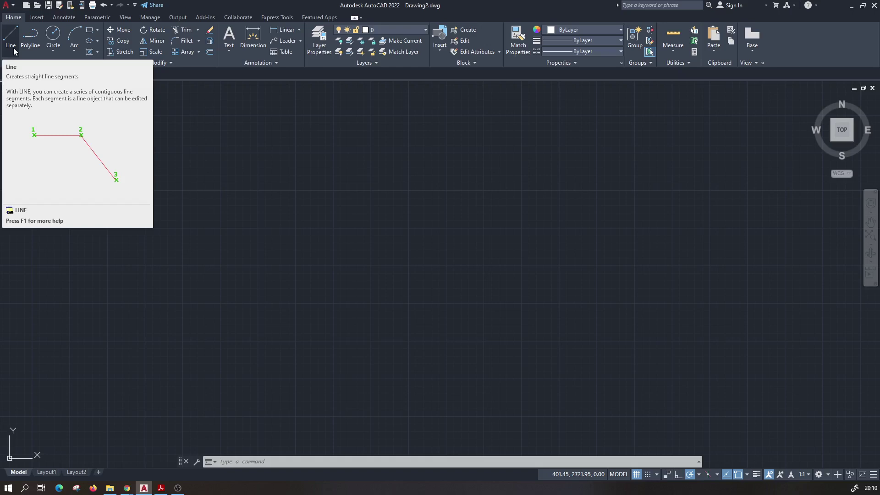
click(10, 37)
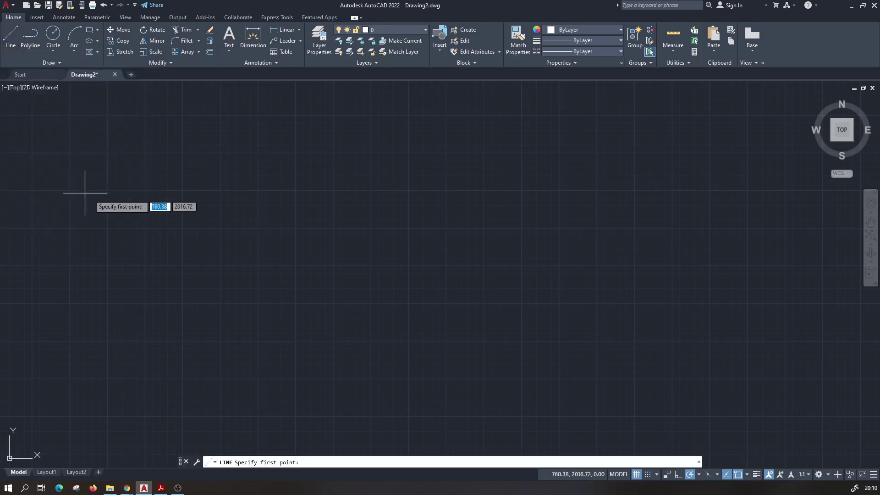
click(179, 177)
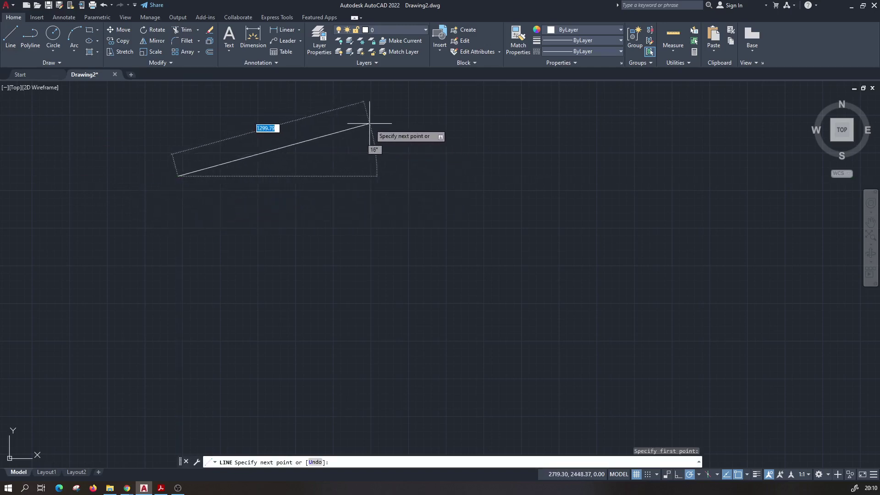
click(368, 266)
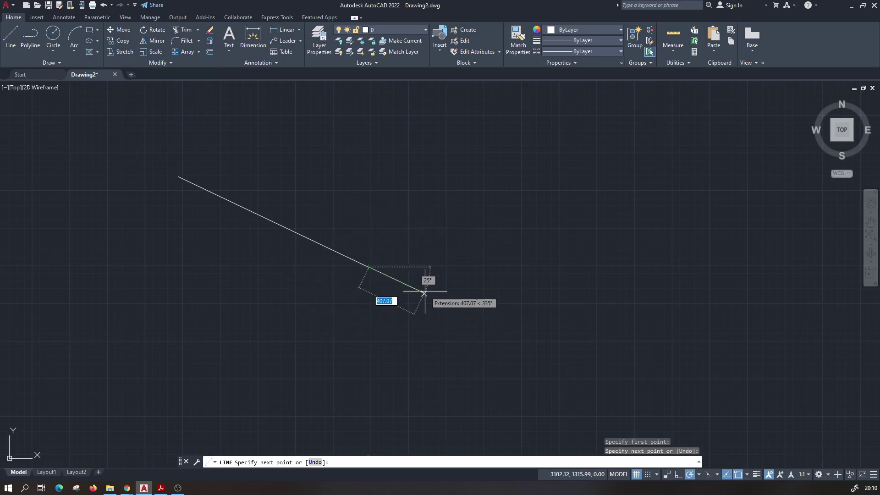
key(Escape)
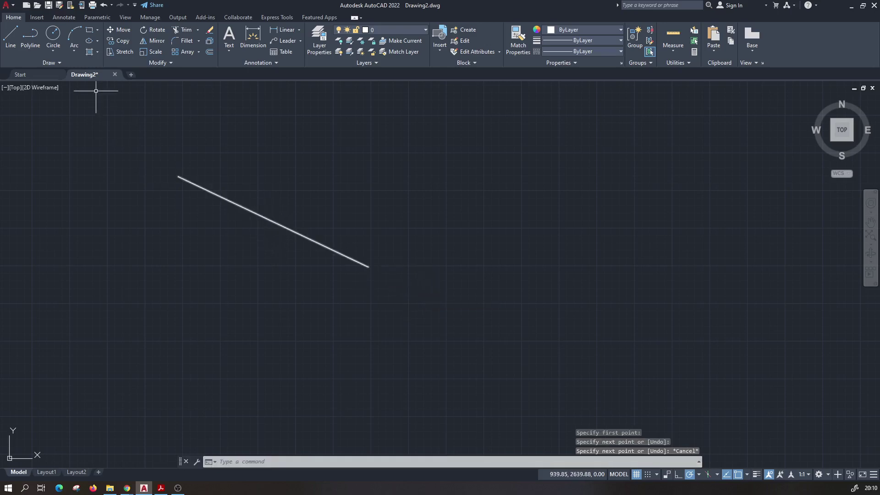
click(12, 41)
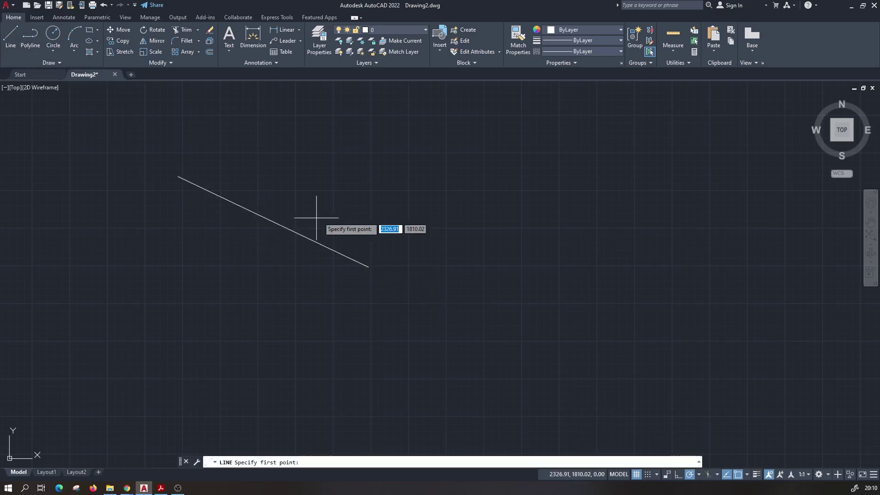
Step: Add a short down-right line, then a longer line rising to the right below it
click(305, 162)
click(360, 225)
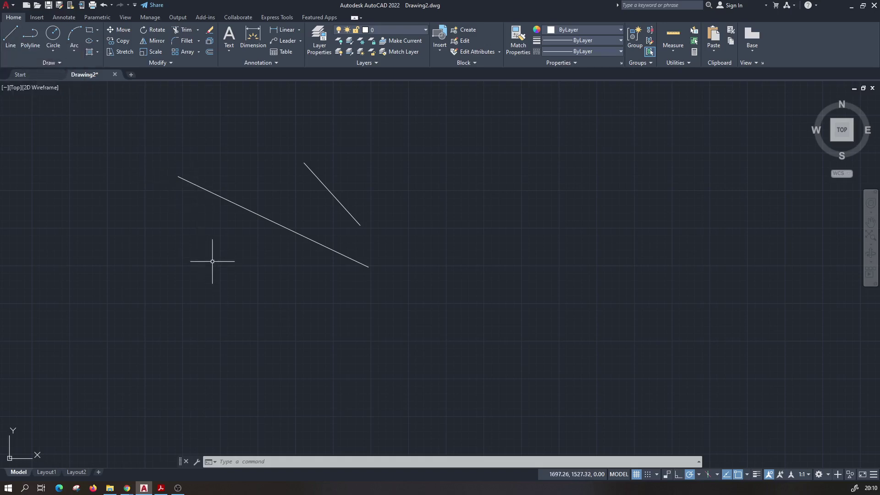
text(L)
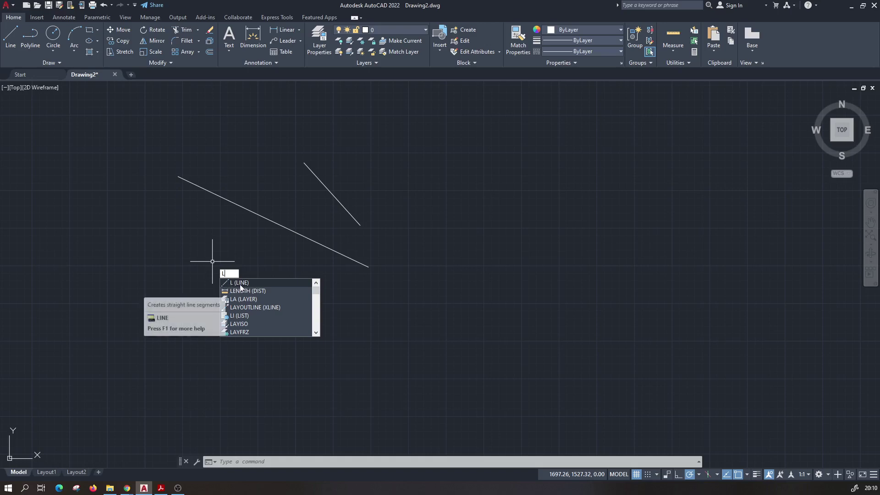
click(238, 283)
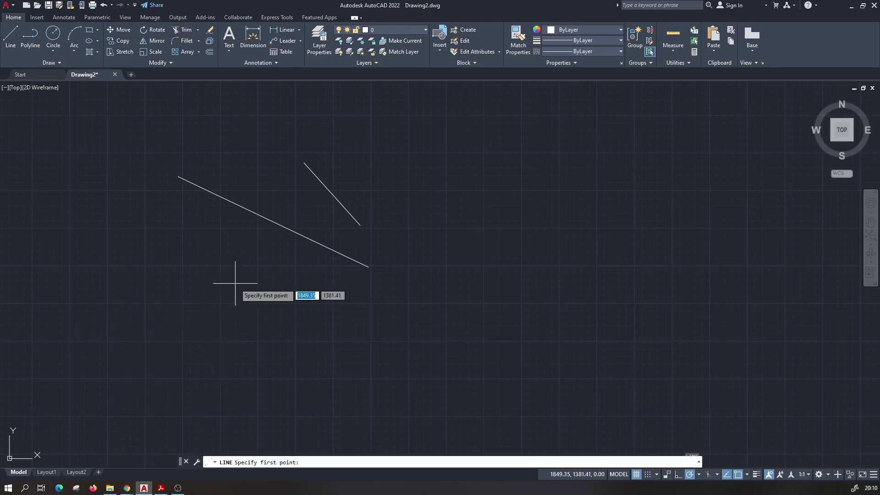
click(301, 350)
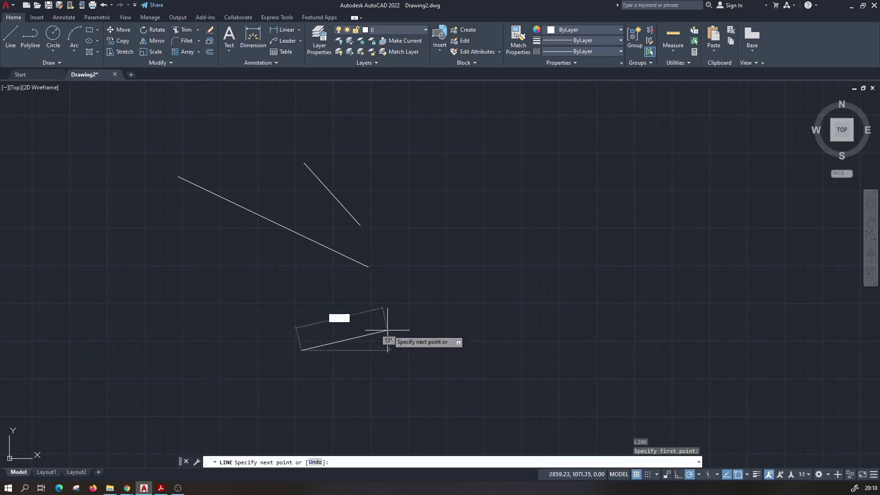
click(436, 286)
key(Escape)
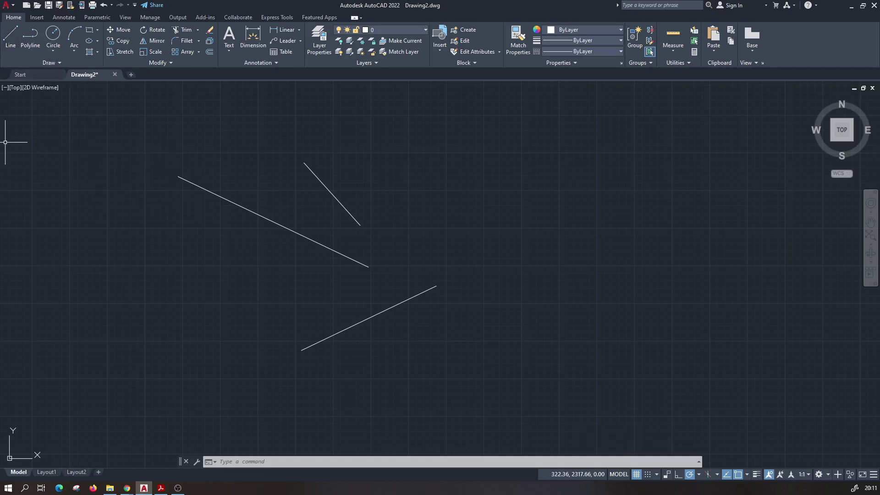
key(alt+Tab)
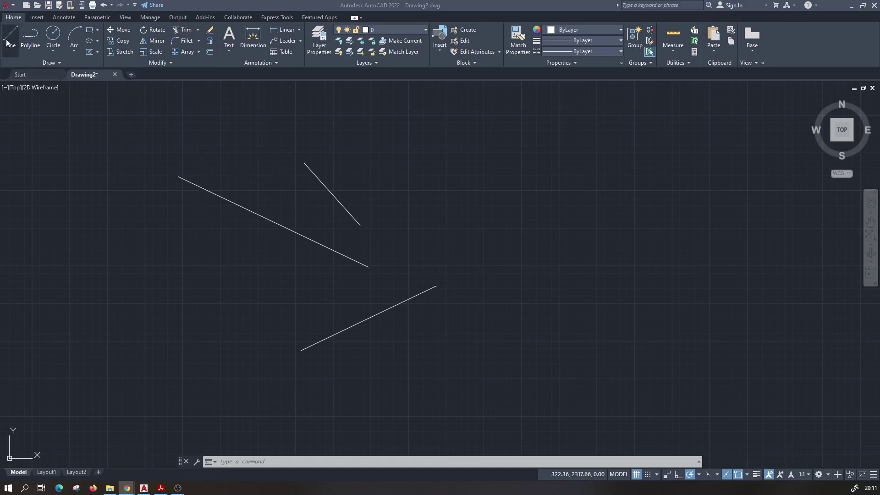
Step: Draw a connected six-segment zigzag line chain surrounding the three loose lines
click(94, 288)
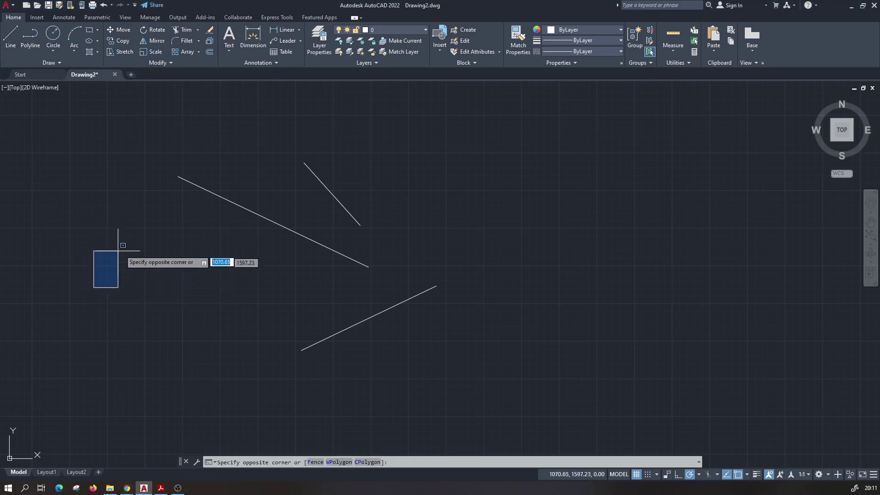
key(Escape)
click(10, 37)
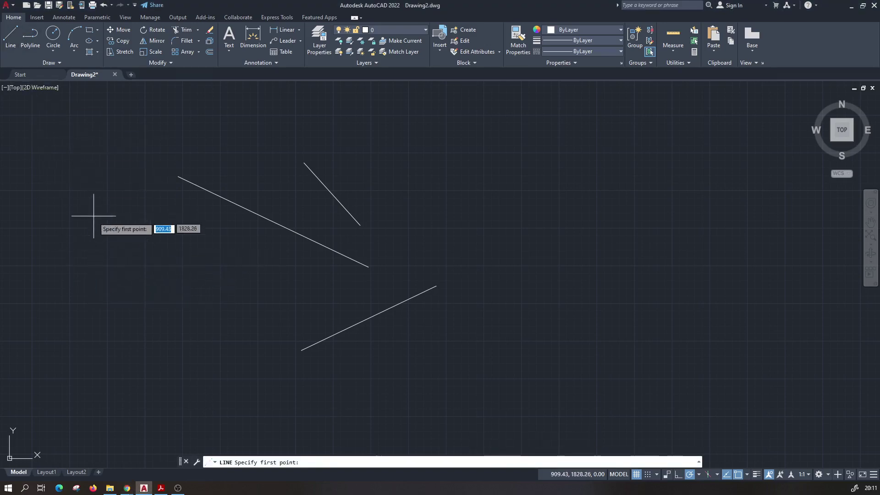
click(89, 242)
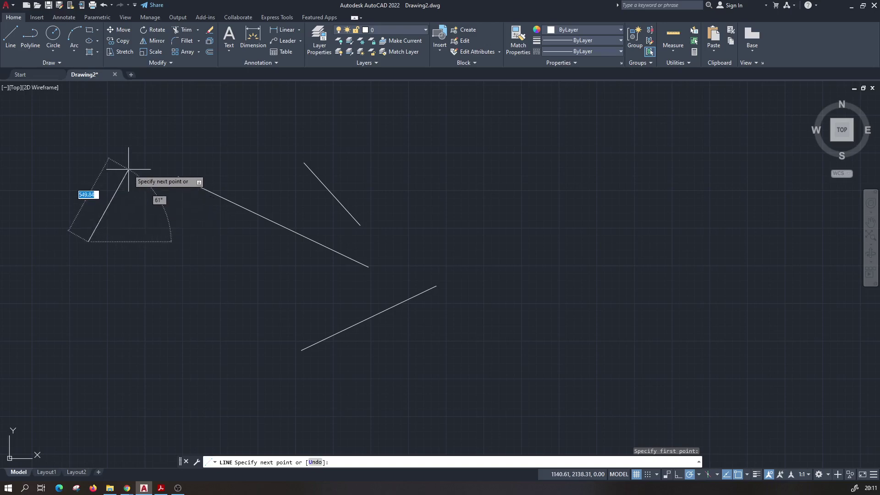
click(139, 139)
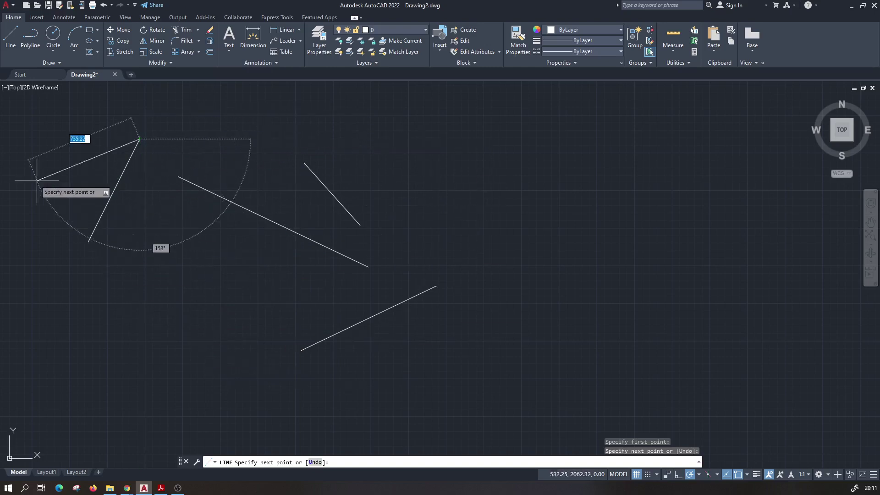
click(488, 167)
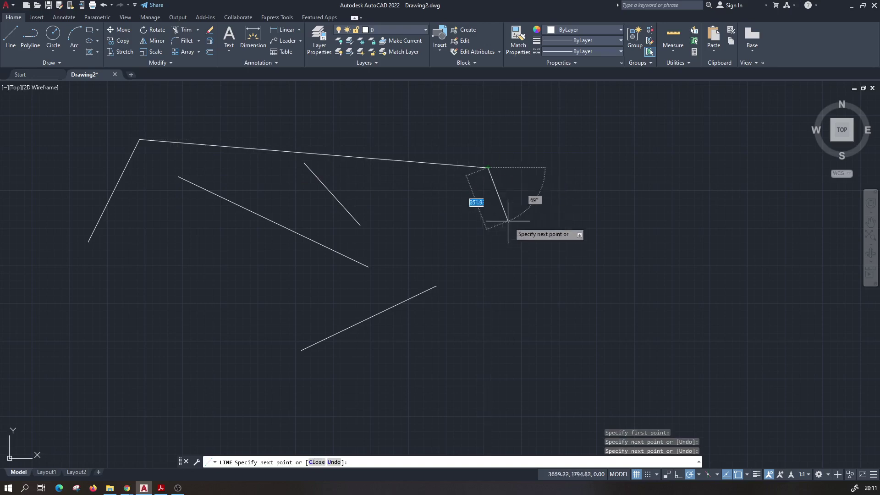
click(564, 290)
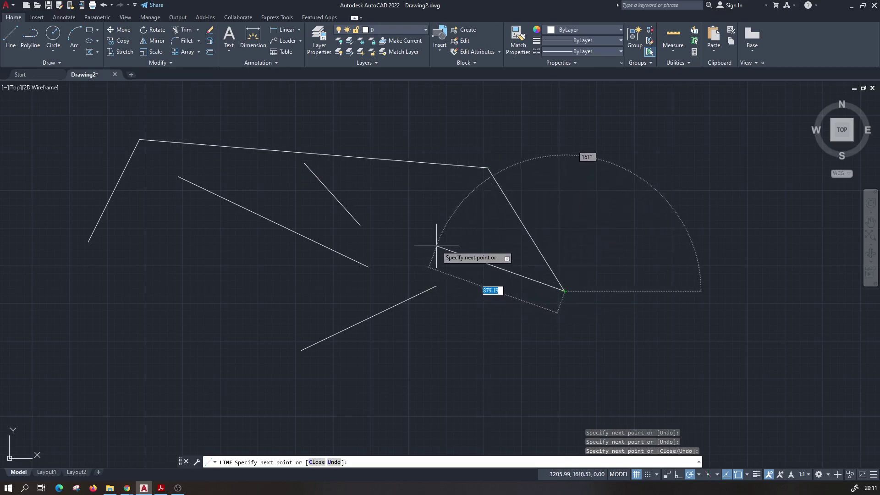
click(416, 243)
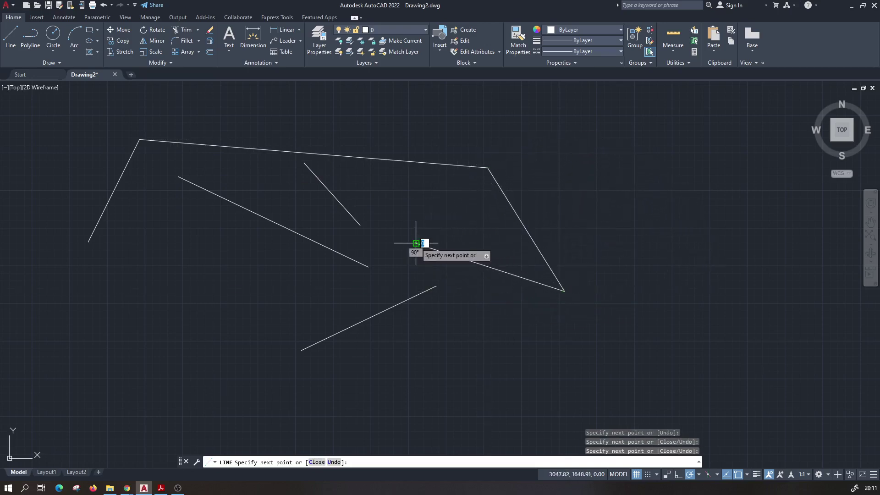
click(289, 339)
click(157, 277)
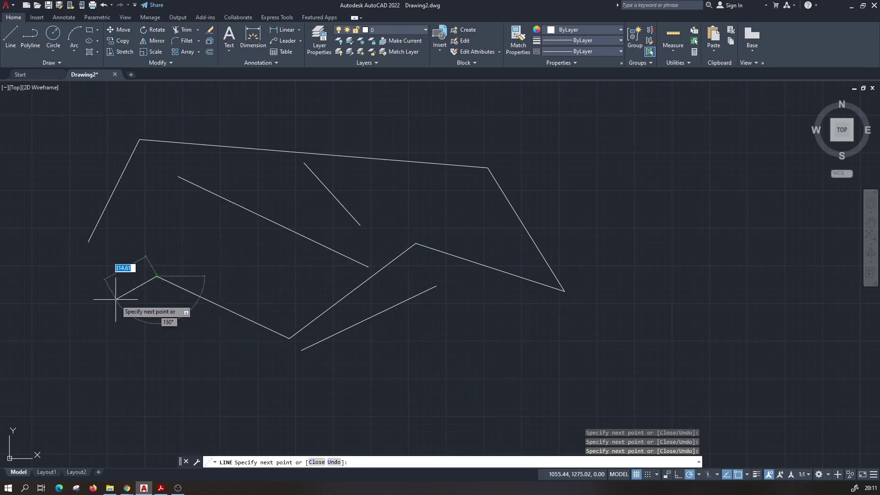
key(Escape)
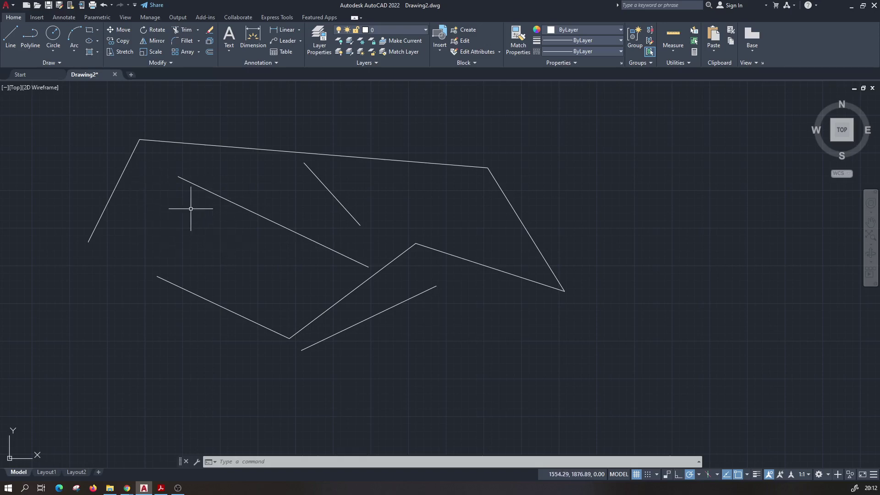
middle_drag(191, 203, 190, 223)
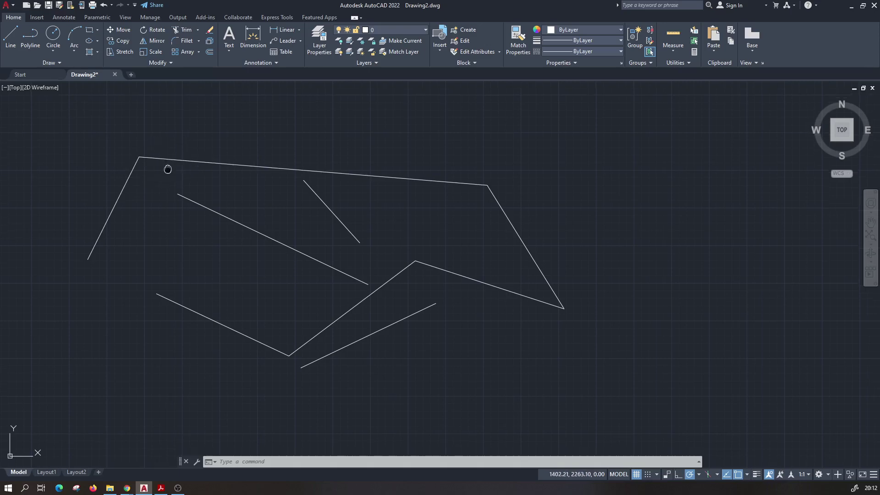
middle_drag(167, 169, 180, 157)
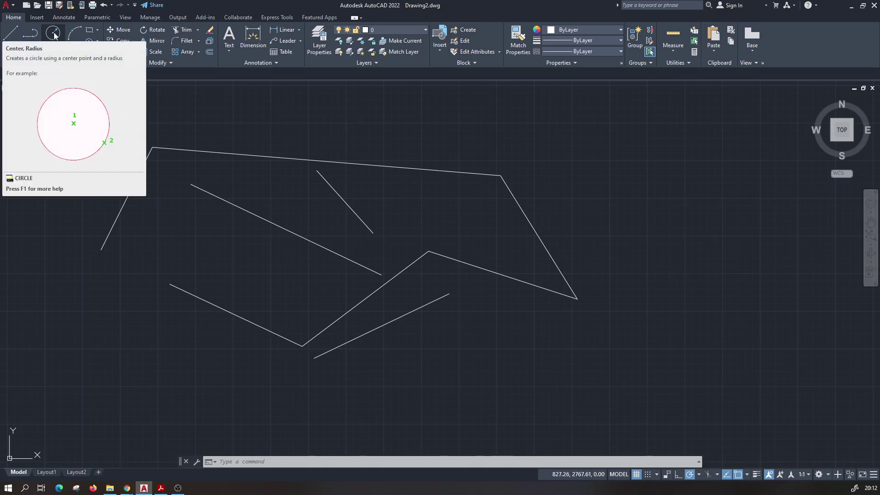
mouse_move(53, 36)
click(54, 47)
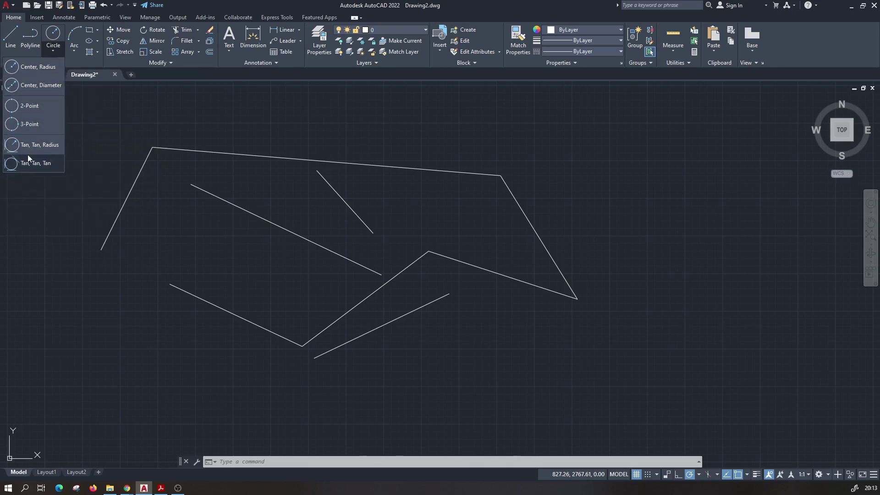
key(Escape)
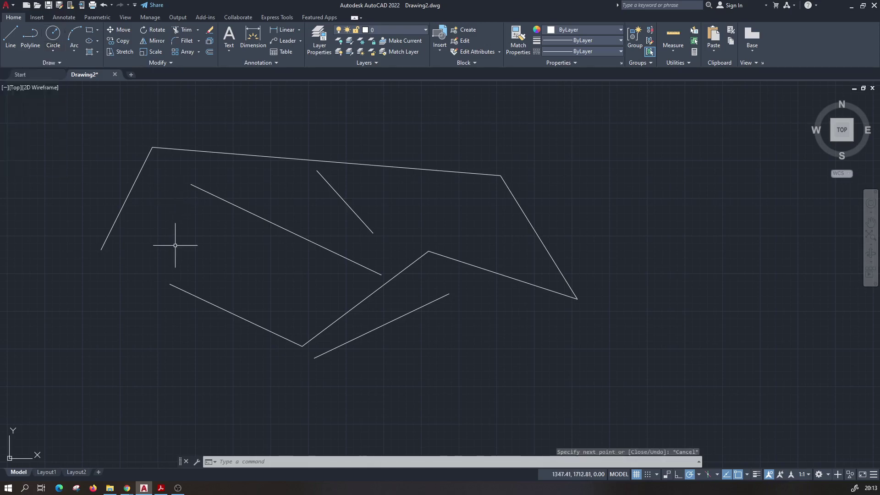
key(Escape)
middle_drag(181, 224, 204, 241)
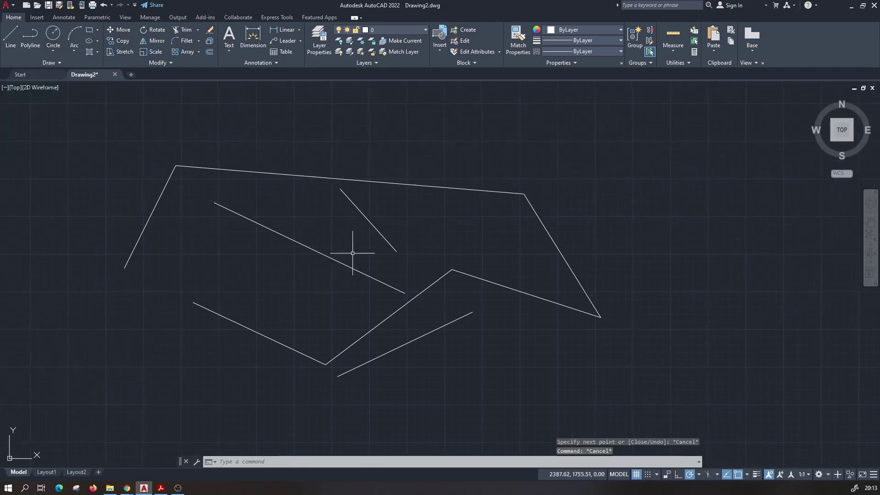
middle_drag(353, 253, 335, 247)
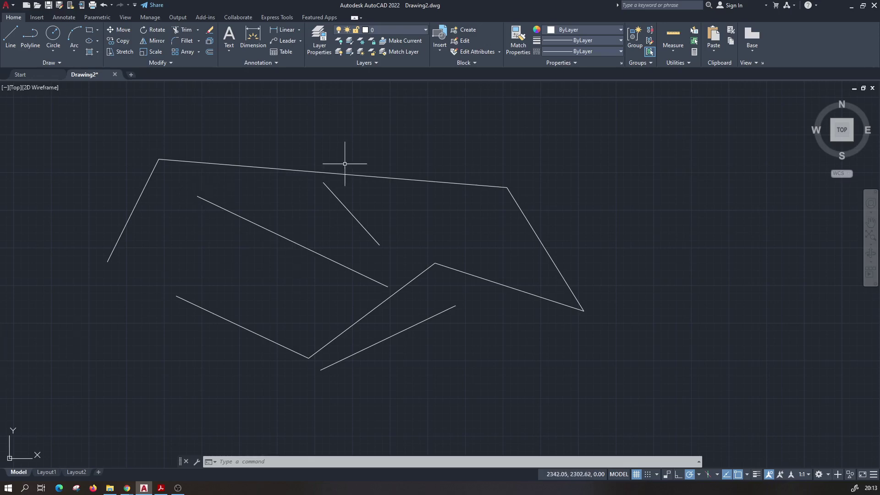
middle_drag(347, 236, 366, 238)
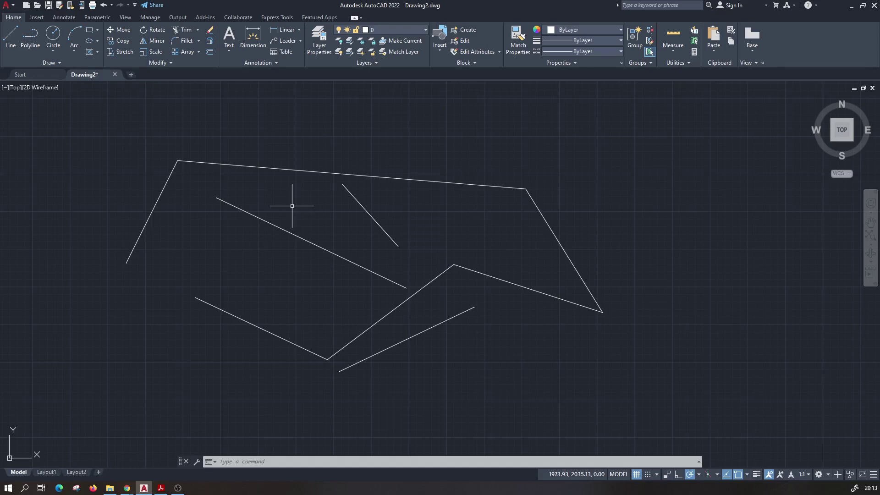
key(alt+Tab)
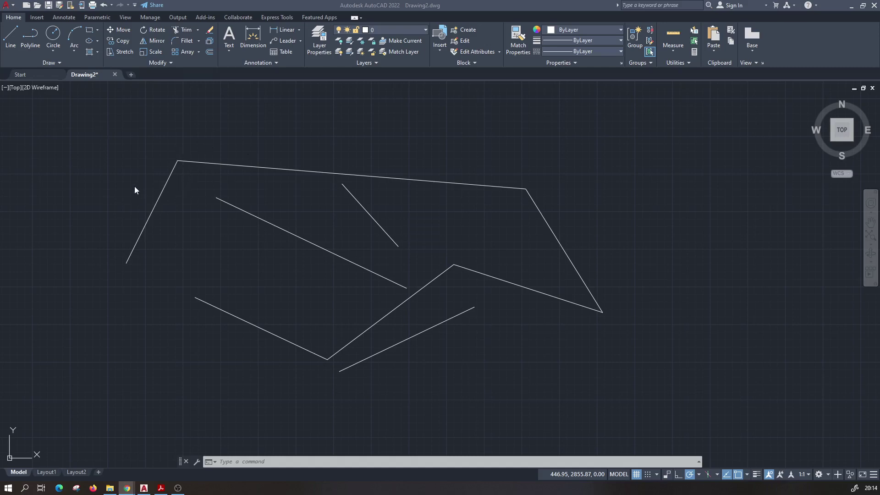
scroll(263, 215, up, 5)
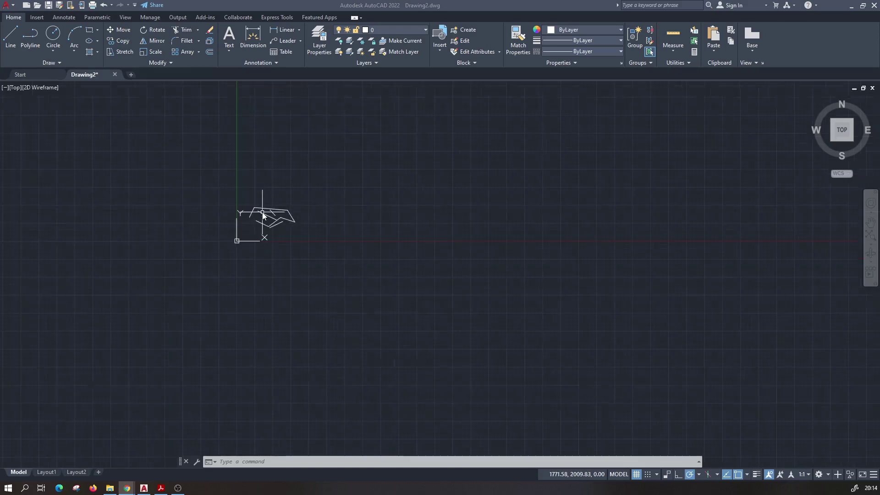
scroll(263, 216, down, 5)
scroll(265, 216, up, 5)
scroll(266, 217, down, 3)
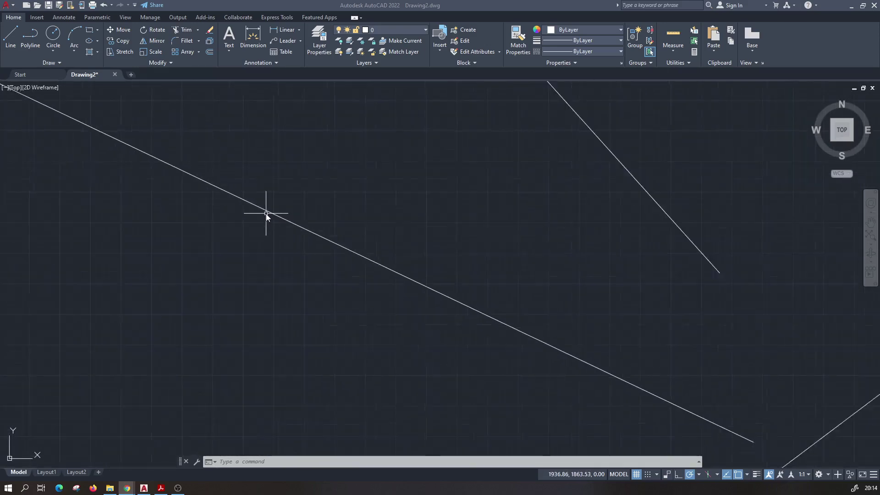
scroll(266, 216, down, 3)
scroll(265, 217, down, 1)
scroll(264, 217, up, 5)
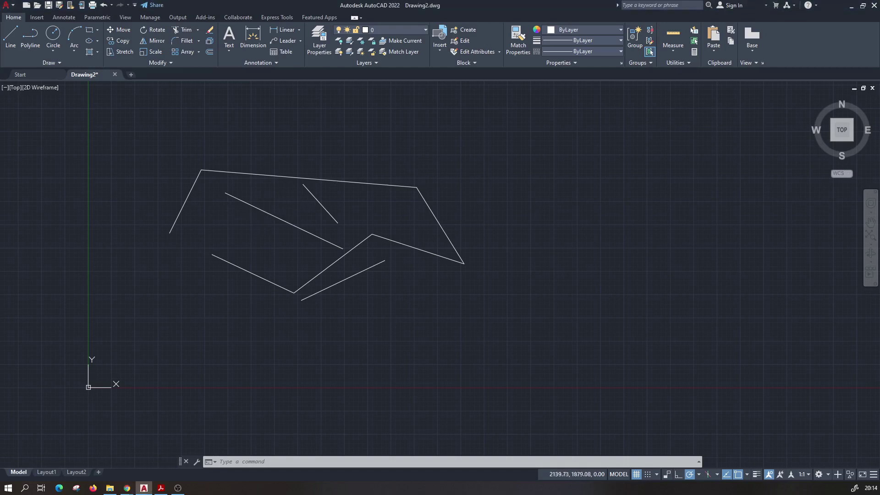
mouse_move(291, 195)
middle_down()
mouse_move(261, 176)
mouse_move(369, 155)
mouse_move(307, 253)
mouse_move(171, 242)
mouse_move(188, 182)
mouse_move(309, 153)
mouse_move(357, 224)
mouse_move(180, 295)
mouse_move(96, 198)
mouse_move(336, 121)
mouse_move(495, 182)
middle_up()
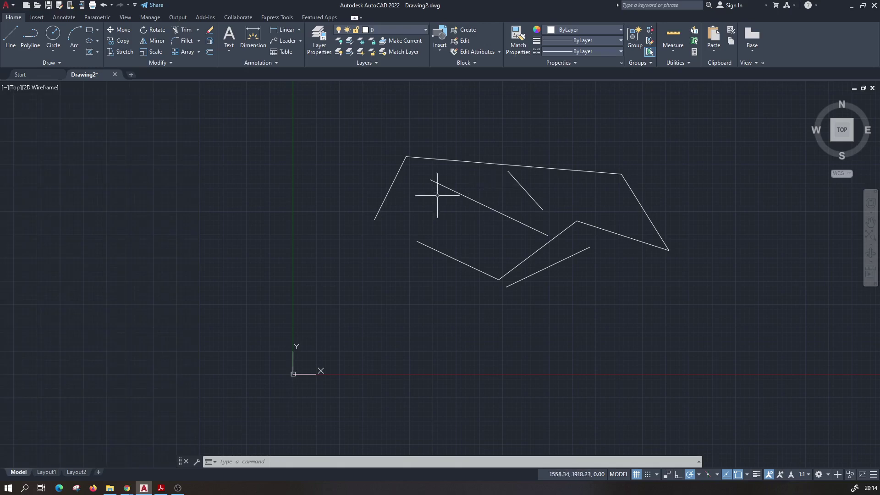
scroll(419, 188, up, 4)
scroll(462, 197, up, 3)
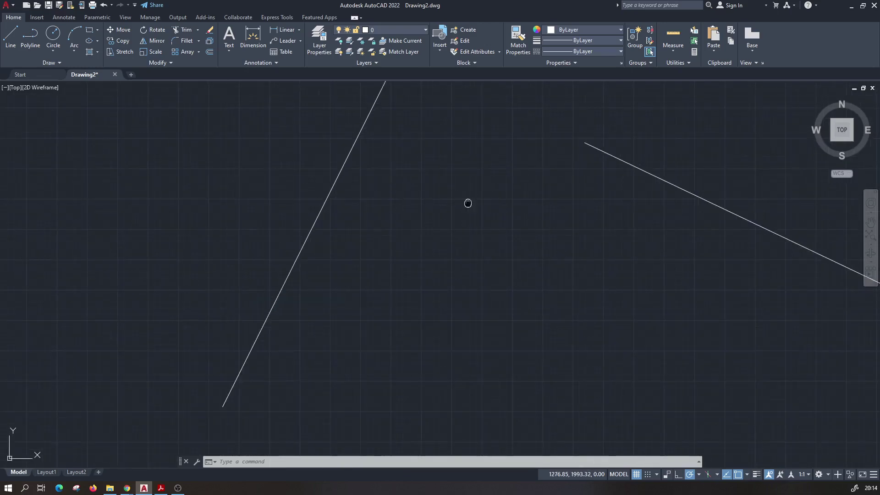
mouse_move(468, 203)
middle_down()
mouse_move(375, 212)
mouse_move(70, 193)
middle_up()
scroll(71, 193, down, 5)
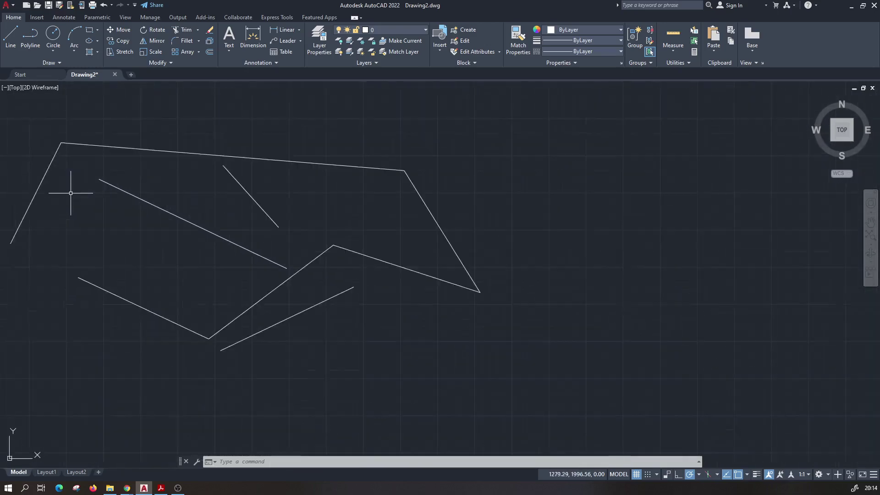
scroll(71, 193, down, 2)
mouse_move(79, 238)
middle_down()
mouse_move(202, 256)
mouse_move(220, 250)
middle_up()
scroll(295, 281, up, 2)
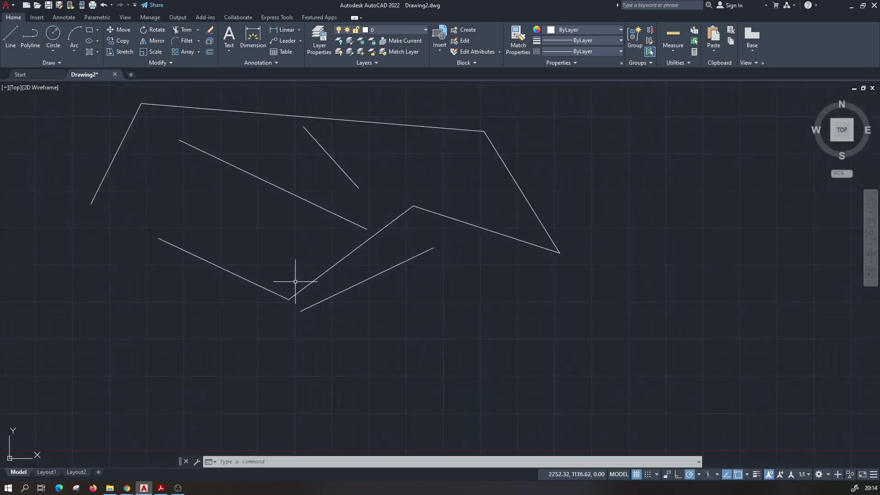
scroll(295, 281, up, 5)
mouse_move(304, 287)
middle_down()
mouse_move(220, 263)
mouse_move(330, 220)
middle_up()
scroll(305, 224, down, 4)
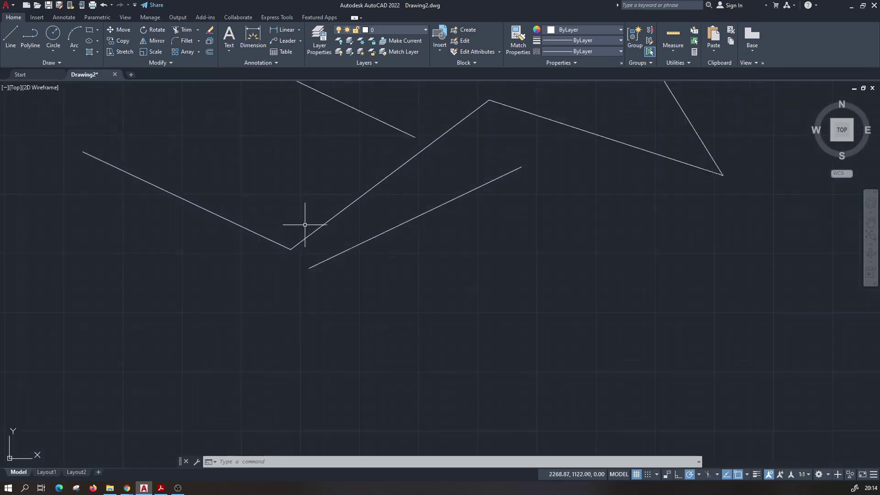
scroll(304, 225, down, 2)
middle_drag(324, 158, 285, 271)
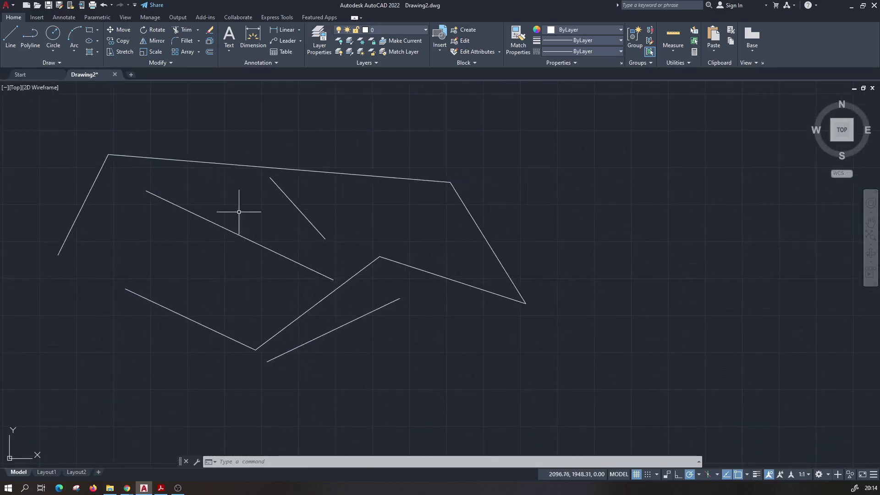
scroll(238, 212, down, 4)
scroll(242, 202, up, 8)
scroll(243, 208, down, 2)
mouse_move(246, 228)
middle_down()
mouse_move(515, 220)
mouse_move(157, 226)
mouse_move(406, 210)
mouse_move(303, 201)
middle_up()
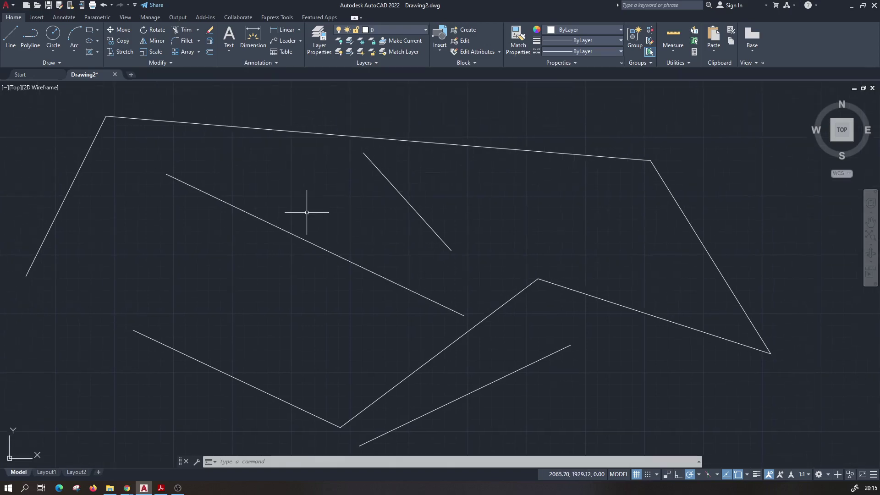
Step: Pan and zoom the view to reposition the sketch beside the practice shapes
scroll(302, 211, down, 4)
mouse_move(297, 221)
middle_down()
mouse_move(283, 204)
mouse_move(311, 234)
mouse_move(218, 222)
mouse_move(354, 223)
mouse_move(338, 184)
mouse_move(258, 201)
mouse_move(270, 218)
mouse_move(255, 204)
middle_up()
scroll(267, 219, up, 2)
scroll(262, 211, up, 2)
scroll(276, 218, down, 2)
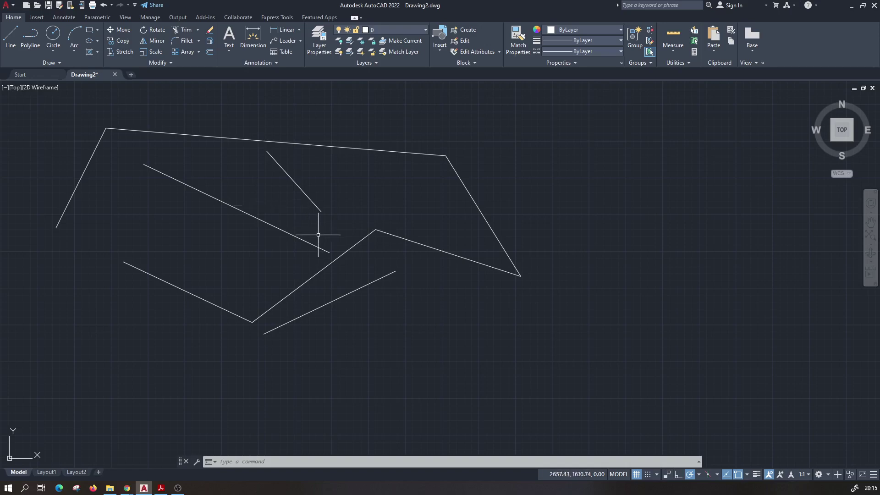
middle_drag(233, 197, 257, 209)
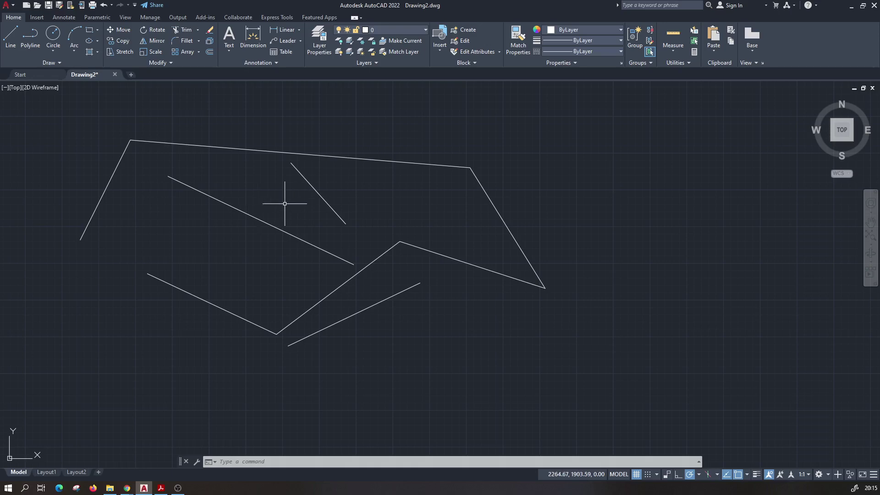
mouse_move(281, 193)
middle_down()
mouse_move(304, 202)
mouse_move(288, 188)
middle_up()
scroll(261, 185, up, 2)
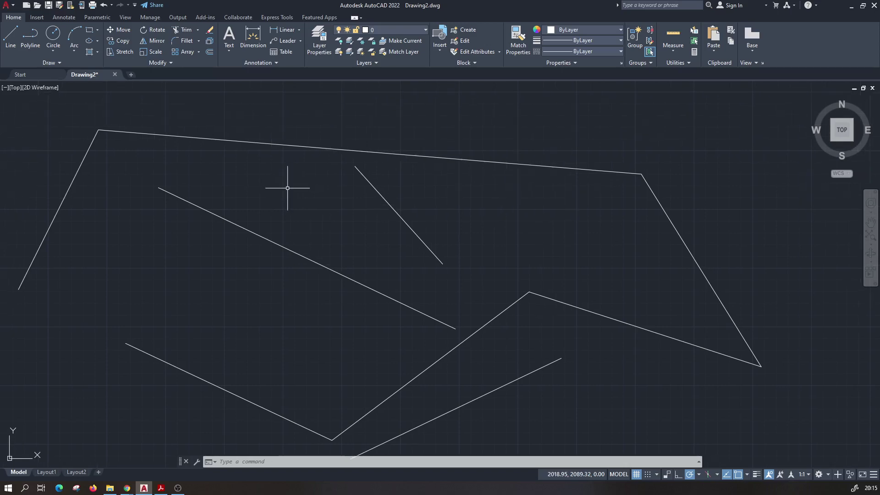
middle_drag(290, 194, 283, 194)
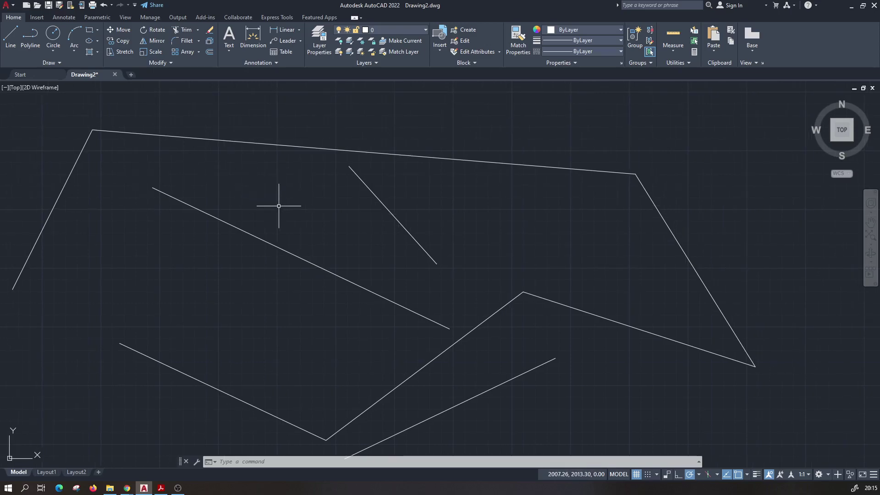
scroll(298, 202, down, 1)
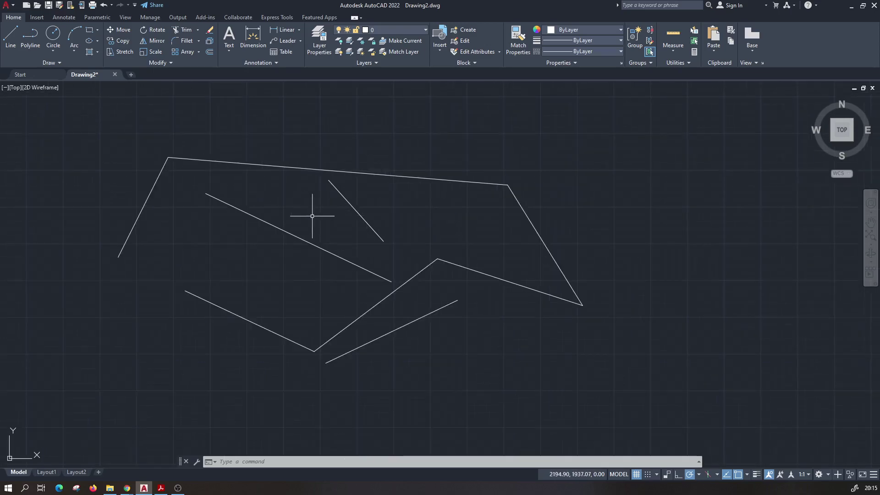
scroll(311, 209, down, 1)
middle_drag(295, 198, 296, 204)
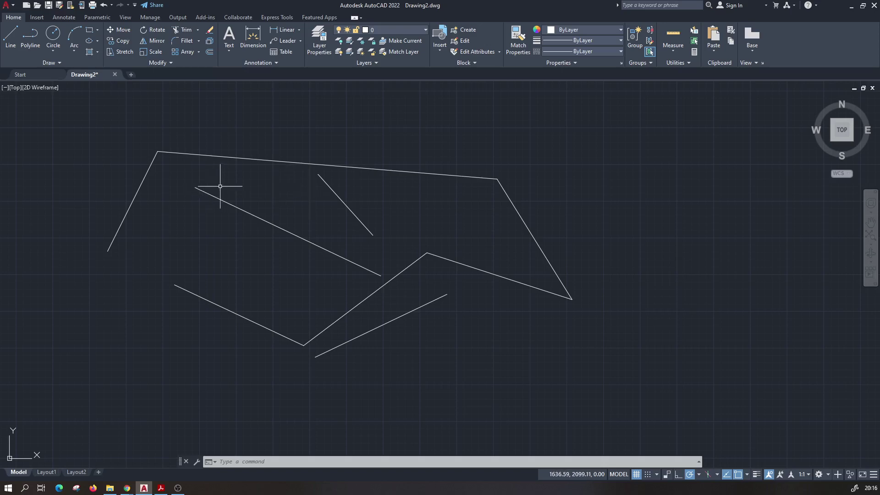
scroll(220, 186, up, 2)
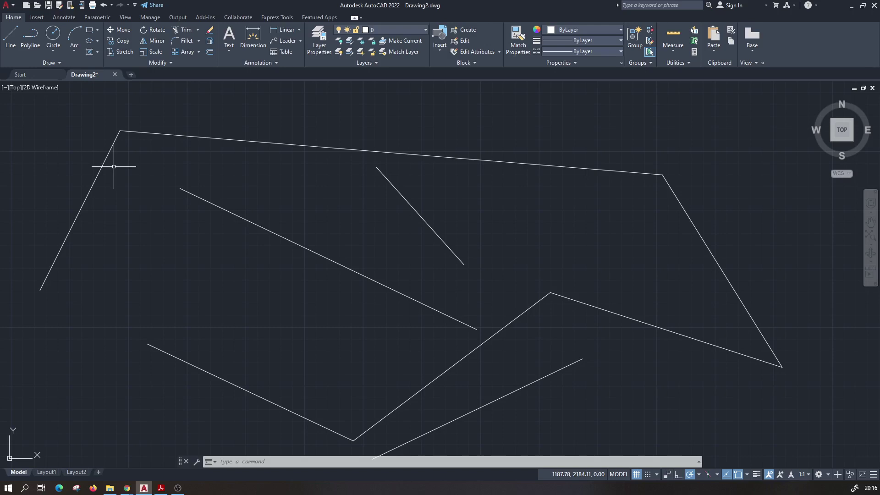
scroll(157, 177, down, 2)
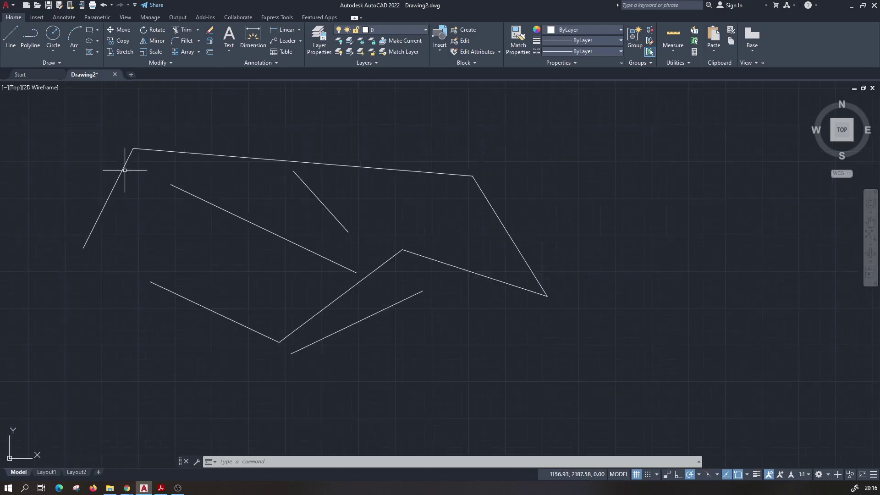
Step: Draw a 300-unit line at 0° starting in the empty space below the shapes
click(10, 46)
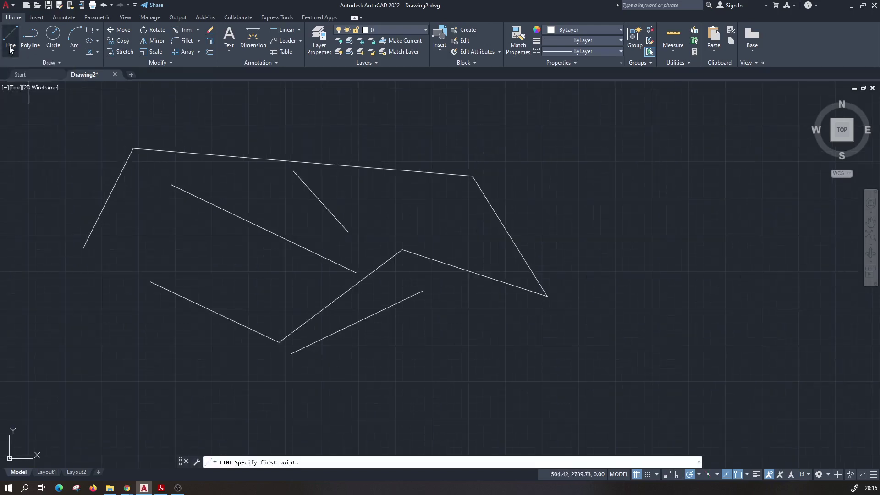
mouse_move(108, 390)
middle_down()
mouse_move(105, 329)
mouse_move(122, 290)
middle_up()
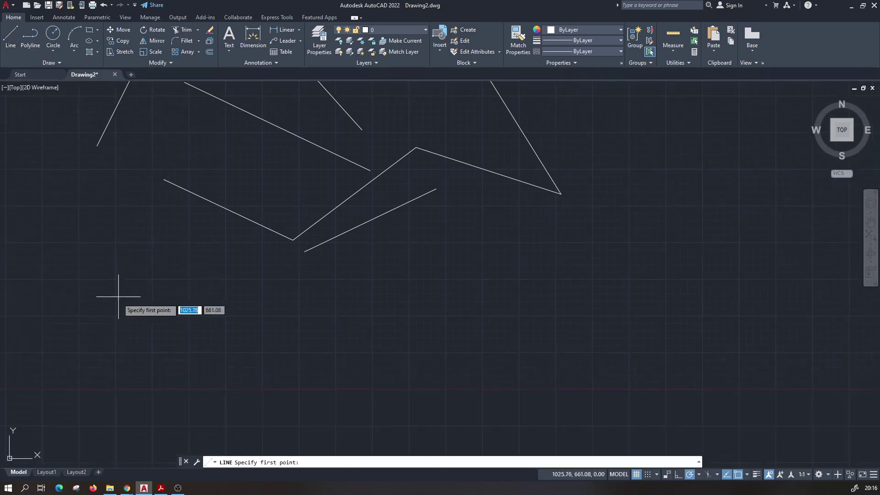
click(117, 315)
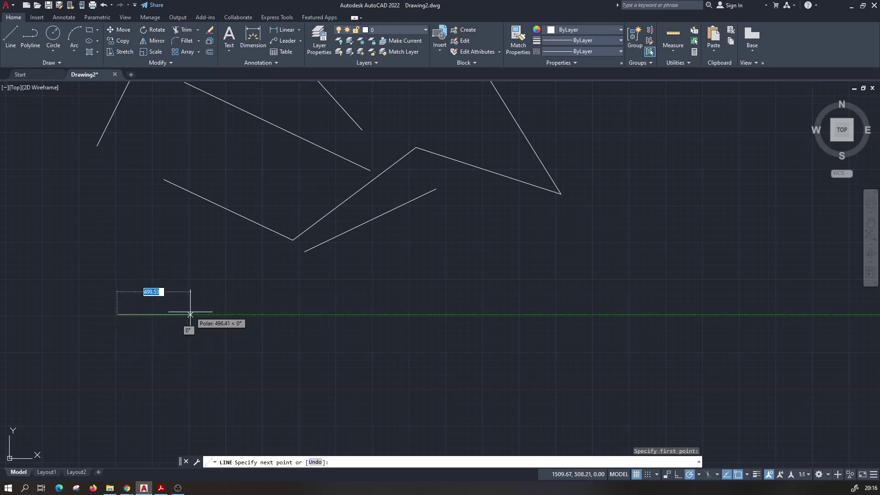
scroll(190, 314, up, 4)
scroll(191, 289, down, 2)
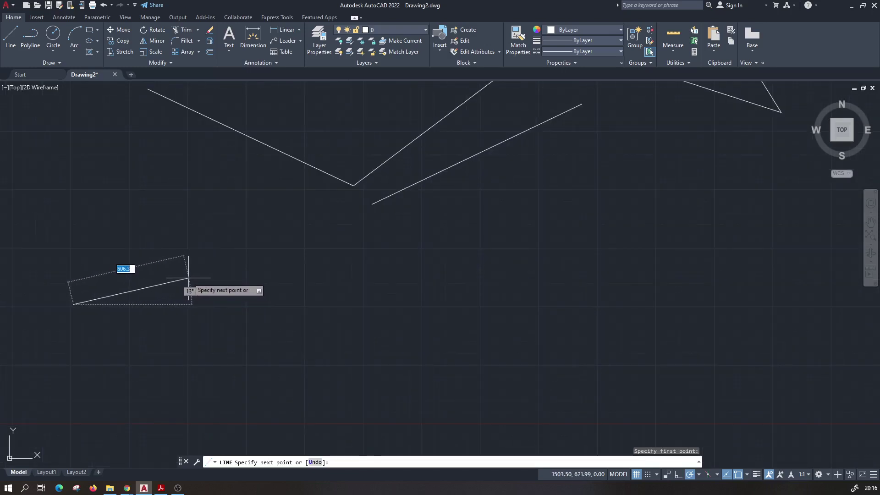
scroll(191, 289, up, 2)
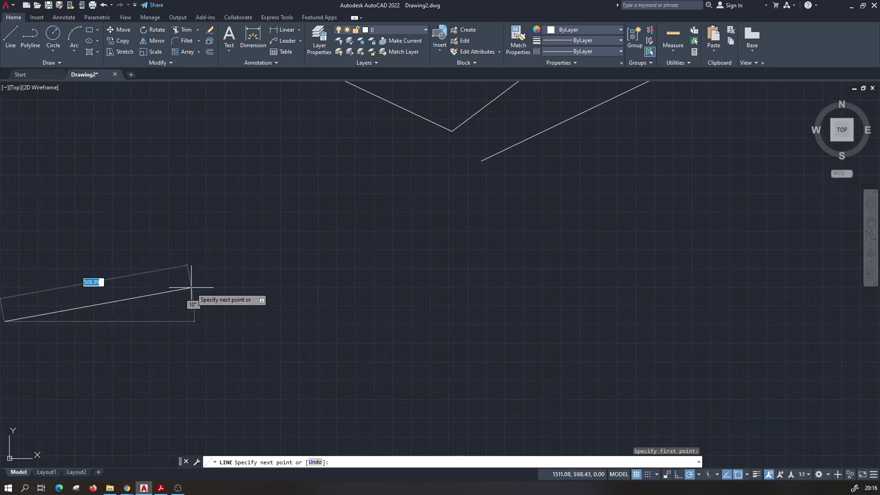
middle_drag(191, 288, 265, 280)
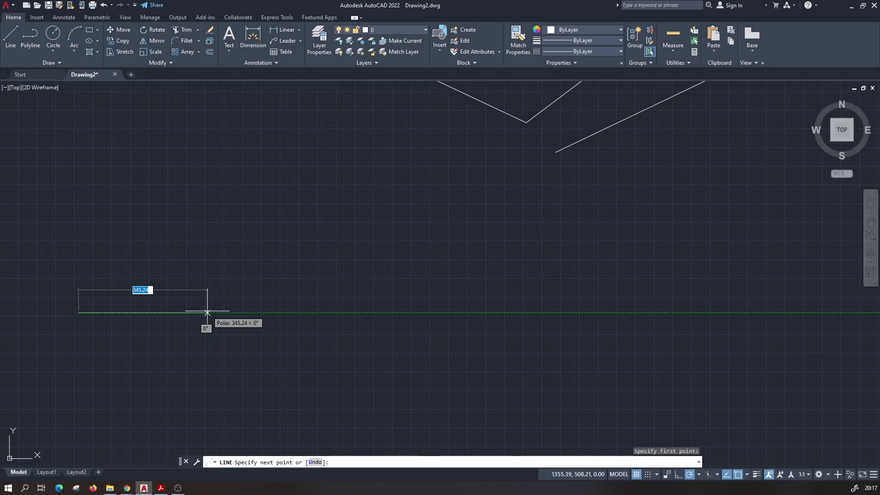
text(300)
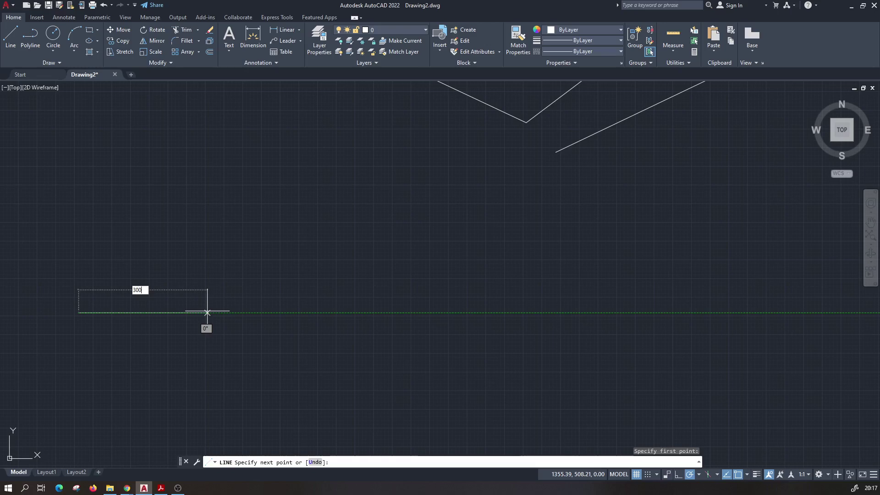
key(Return)
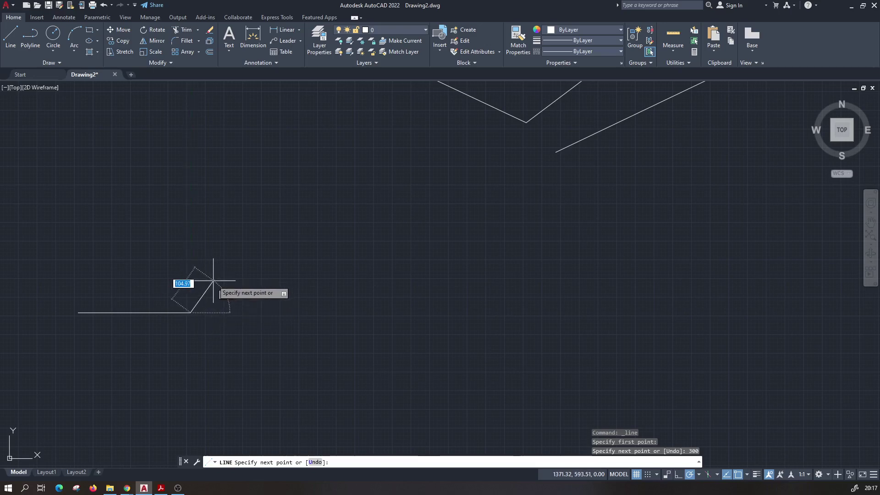
key(Escape)
scroll(163, 303, up, 2)
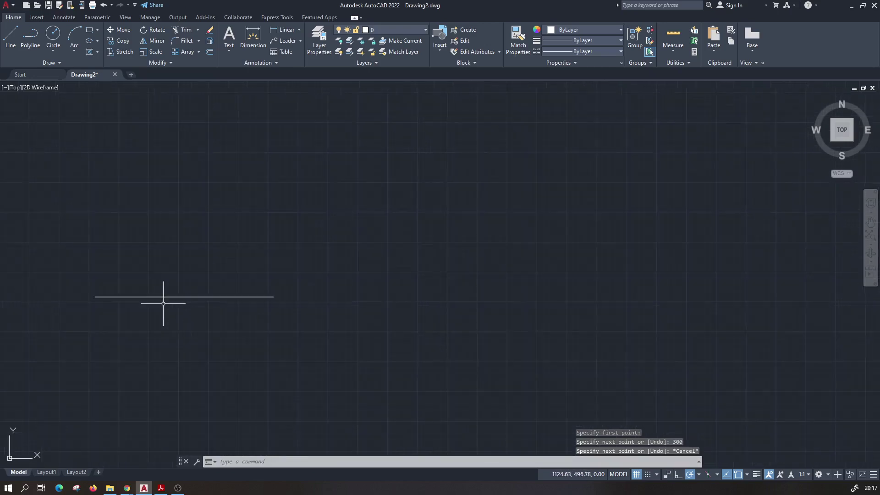
scroll(164, 304, up, 3)
scroll(142, 291, down, 3)
click(179, 289)
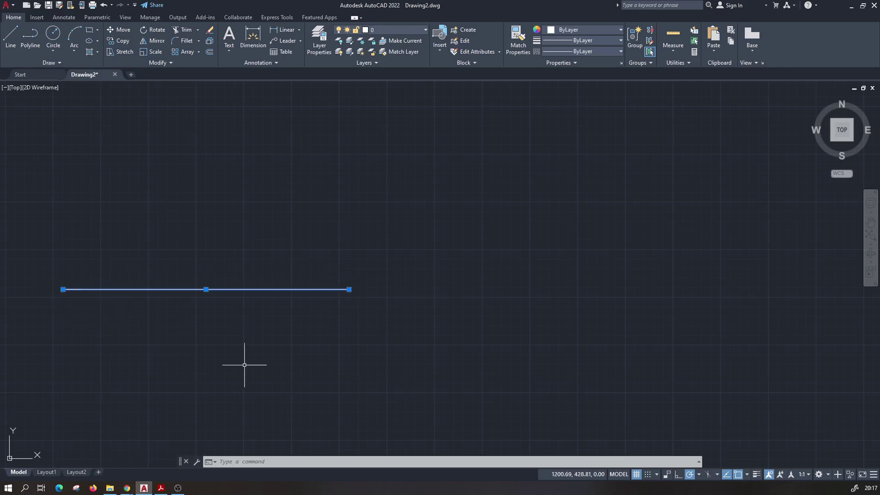
key(Escape)
scroll(99, 295, up, 4)
mouse_move(100, 294)
middle_down()
mouse_move(179, 300)
mouse_move(164, 304)
middle_up()
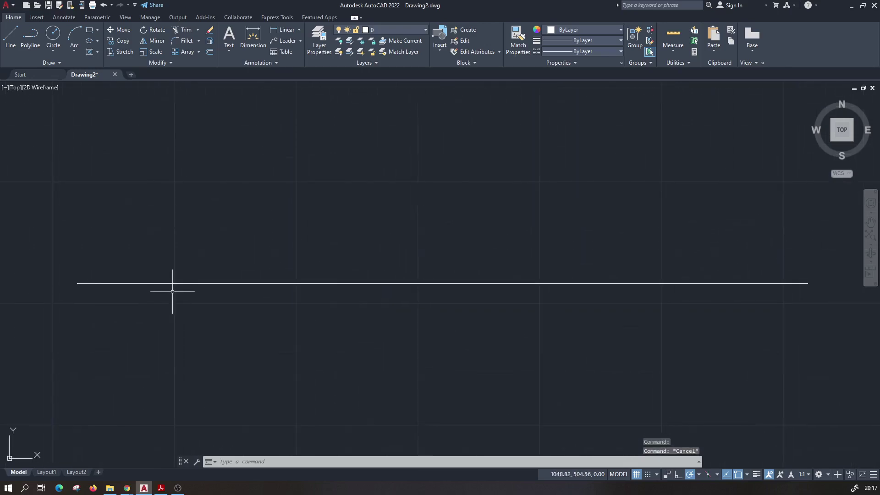
click(165, 283)
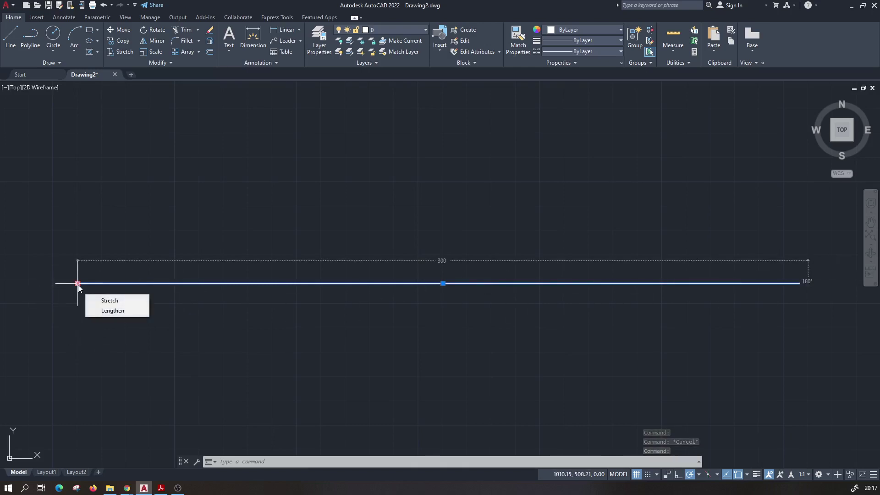
mouse_move(78, 283)
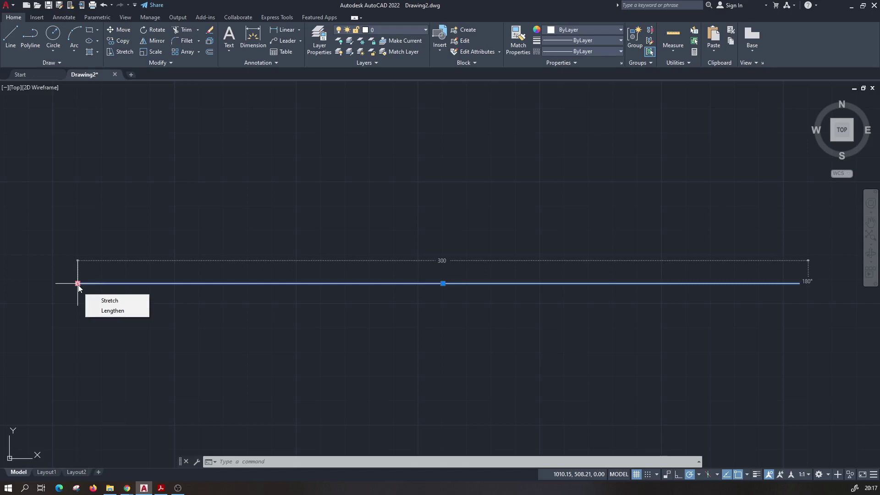
key(Escape)
scroll(155, 311, down, 4)
Step: Draw a 300-unit line at a 30° angle from just above the horizontal line's left end
scroll(151, 311, down, 2)
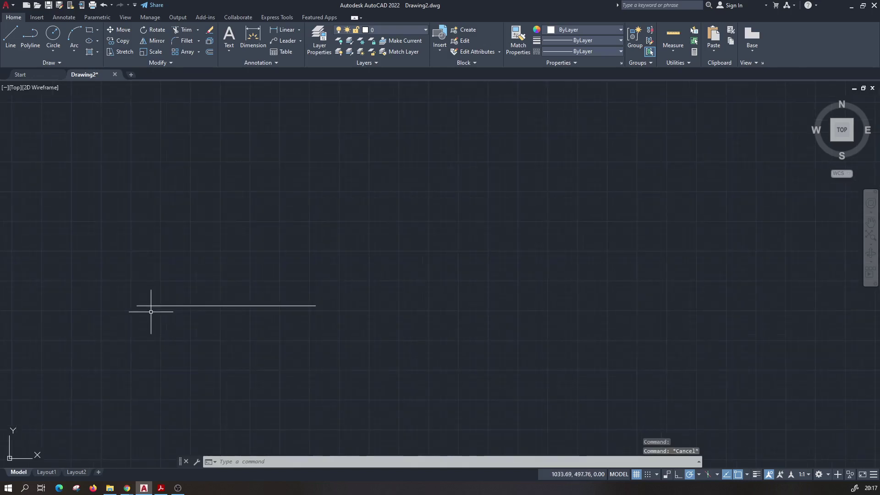
click(10, 37)
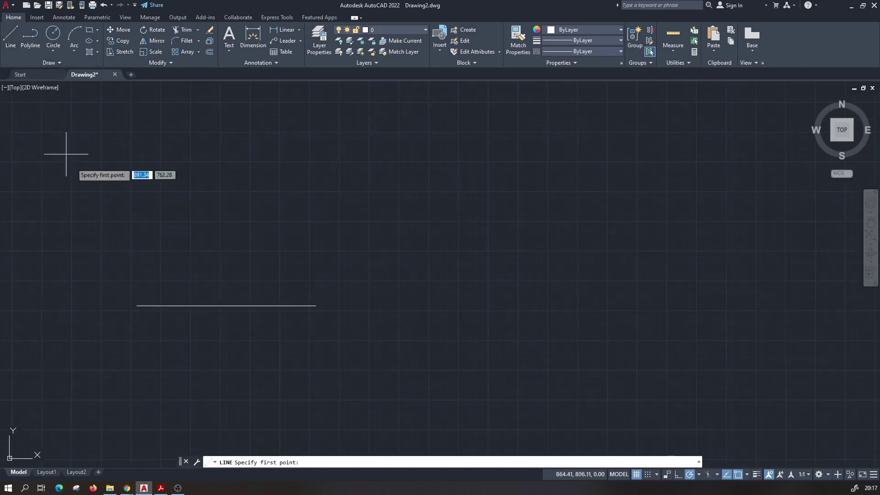
click(136, 278)
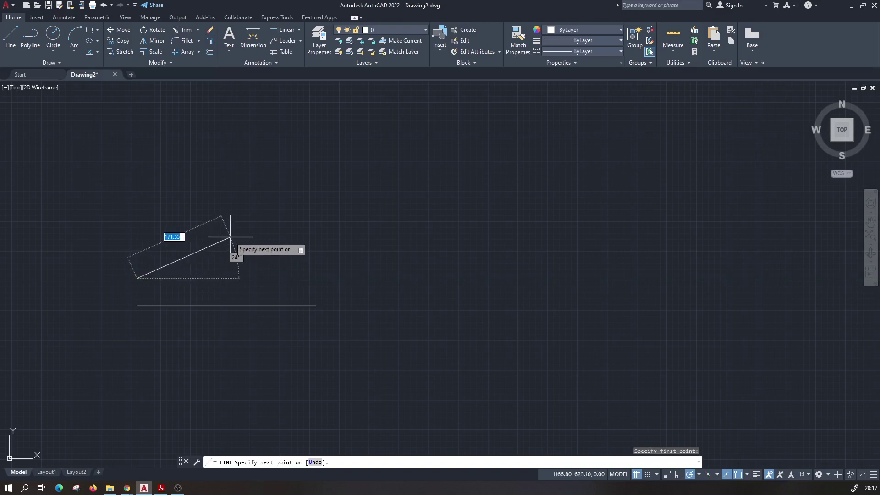
text(300)
key(Tab)
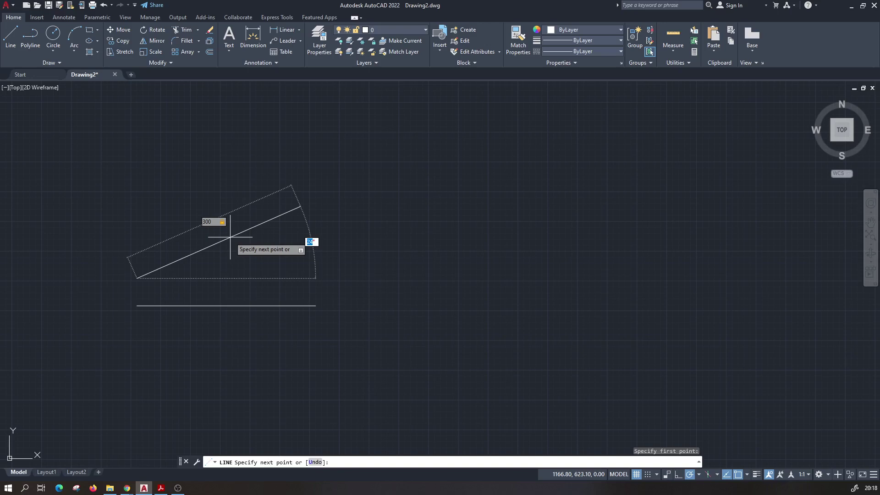
text(30)
key(Return)
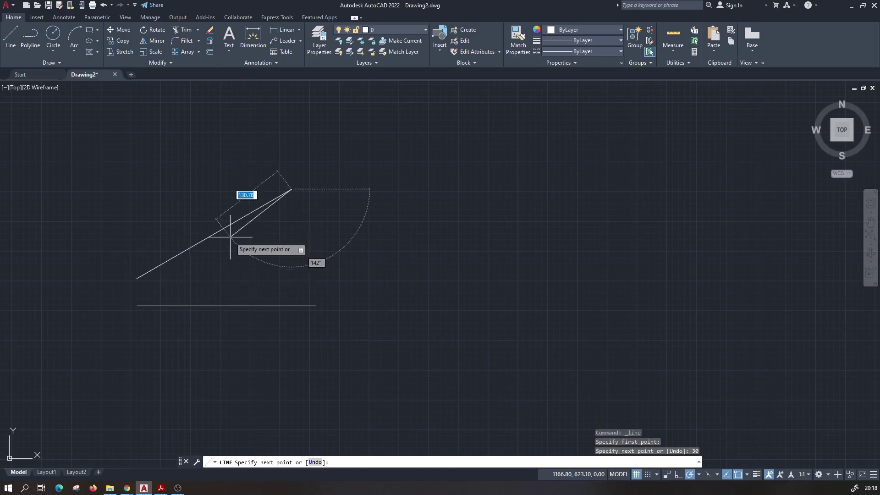
key(Escape)
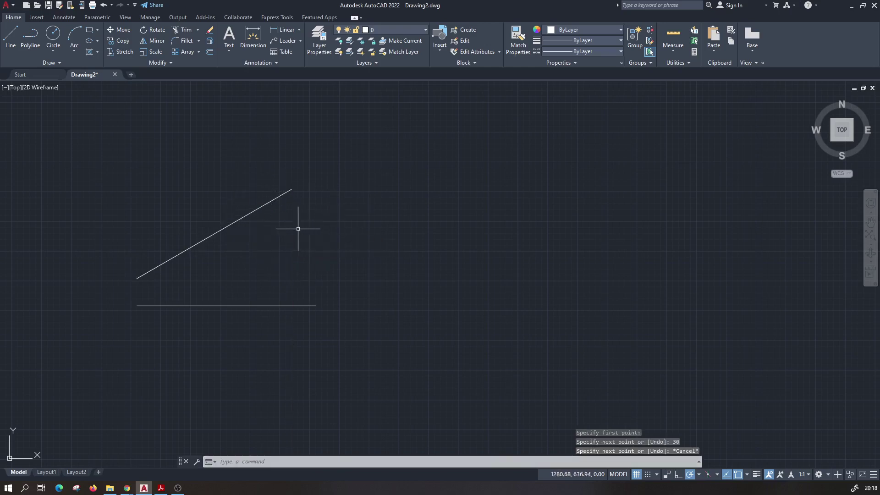
click(251, 211)
mouse_move(292, 189)
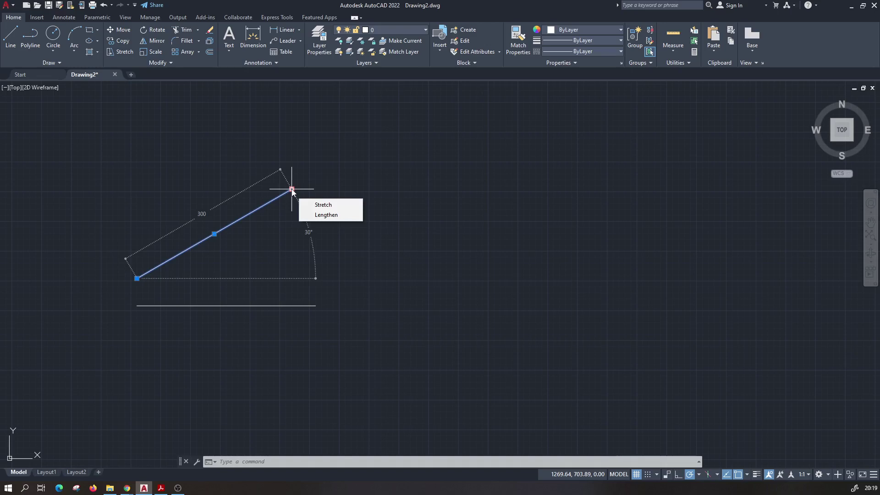
key(Escape)
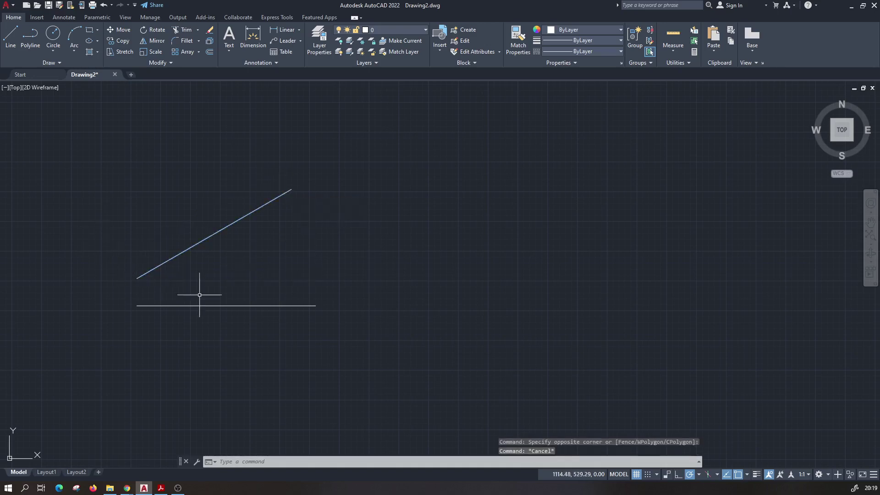
click(137, 305)
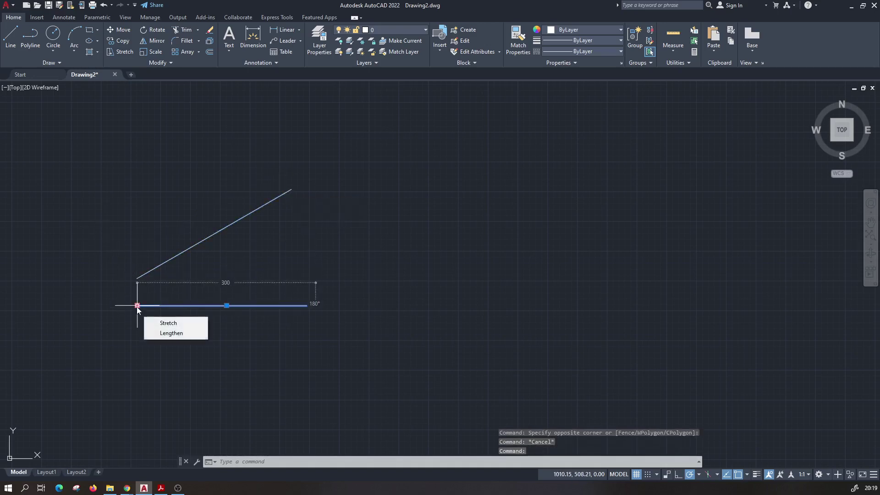
scroll(137, 306, up, 2)
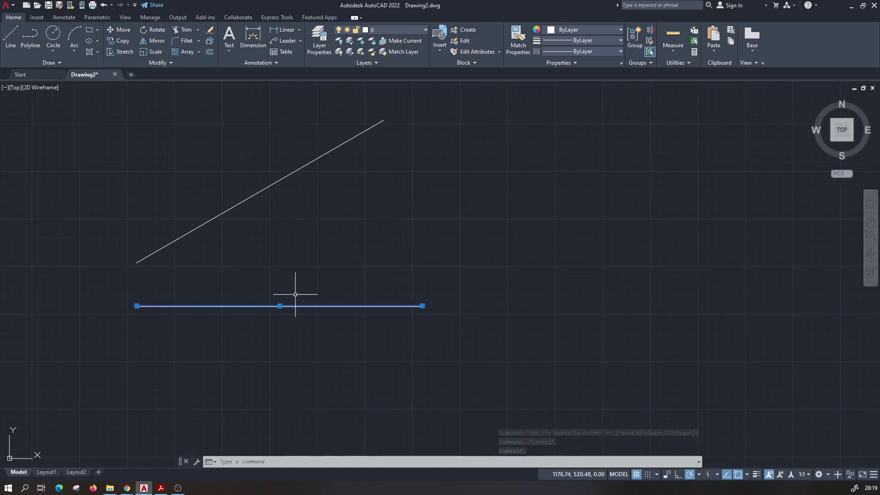
key(Escape)
middle_drag(286, 288, 263, 305)
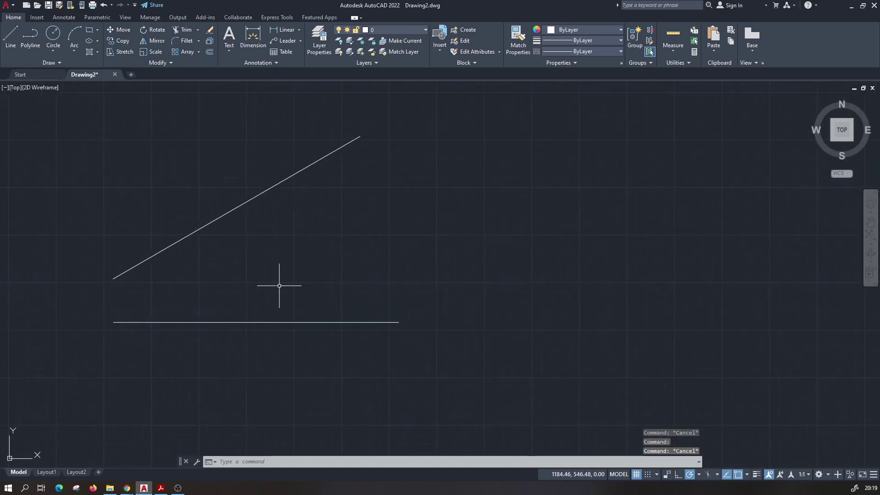
middle_drag(269, 251, 266, 268)
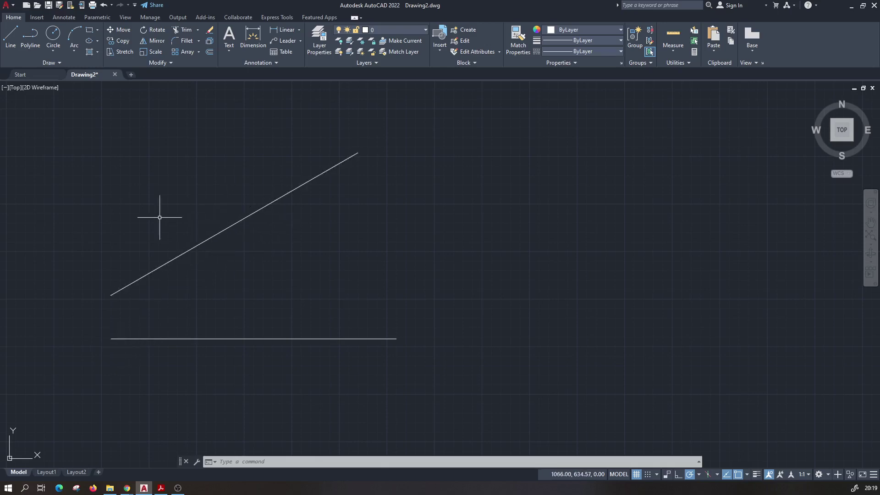
Step: Close the triangle with a line from the 30° line's top end to the horizontal line's right end
click(9, 37)
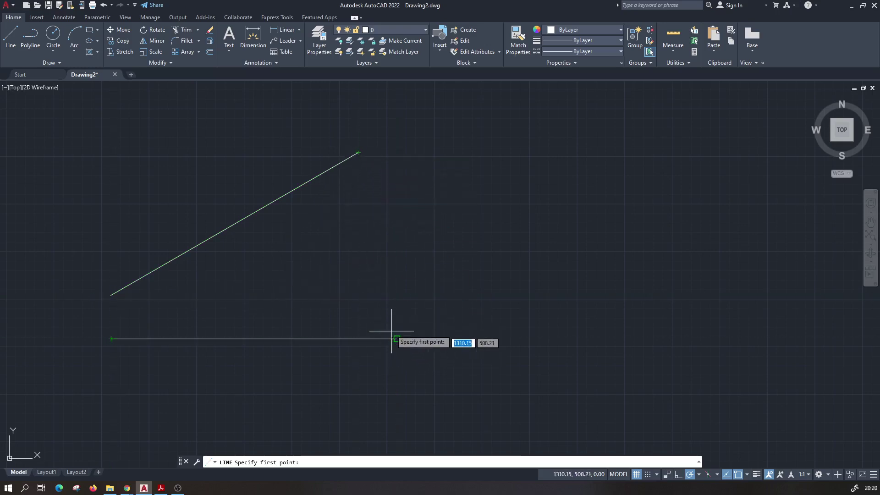
click(358, 152)
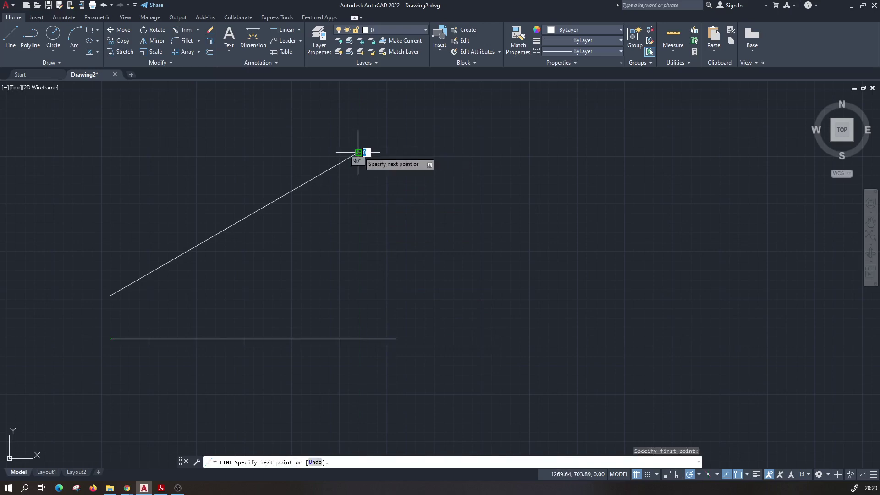
click(397, 339)
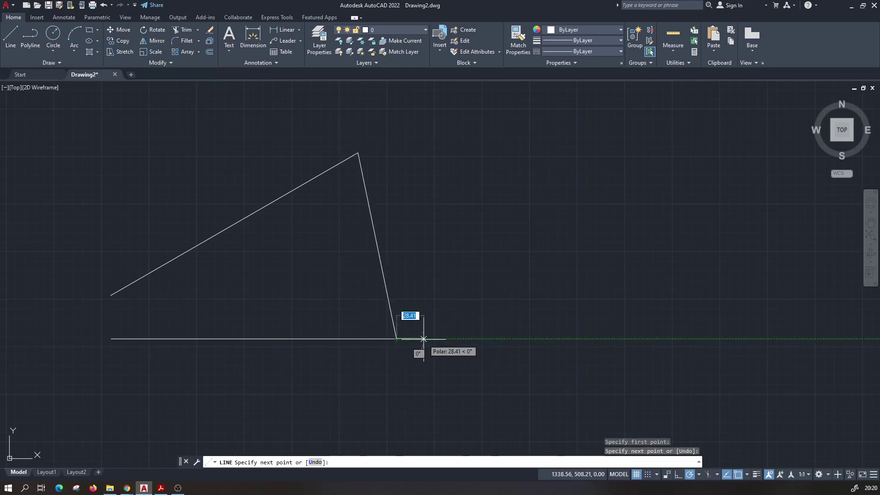
key(Escape)
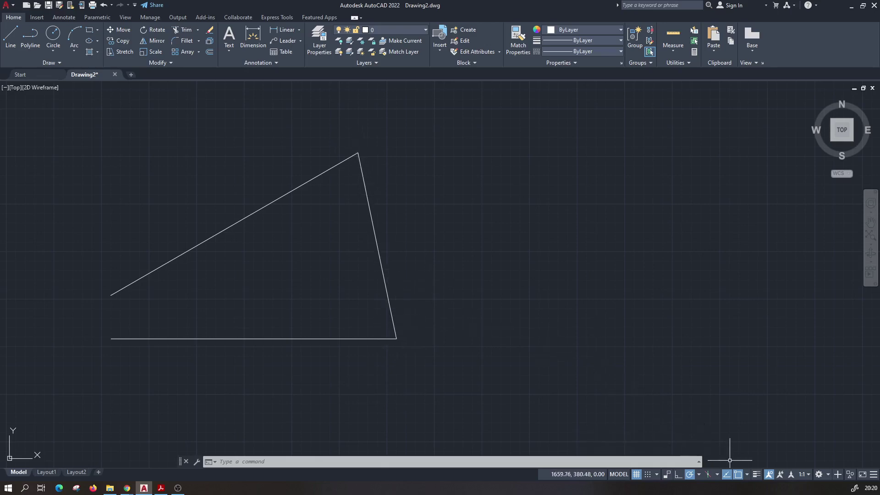
click(749, 477)
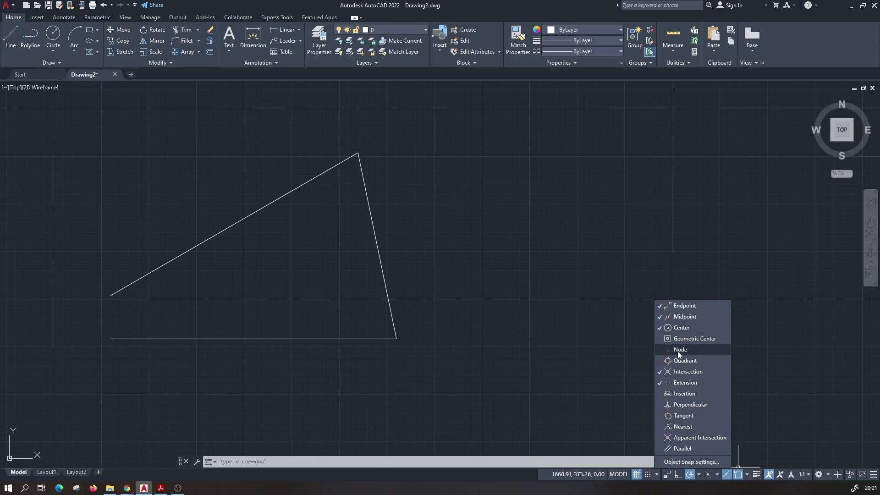
Step: Review the object snap list, keeping endpoint, midpoint, center, intersection and extension snaps unchanged
click(738, 467)
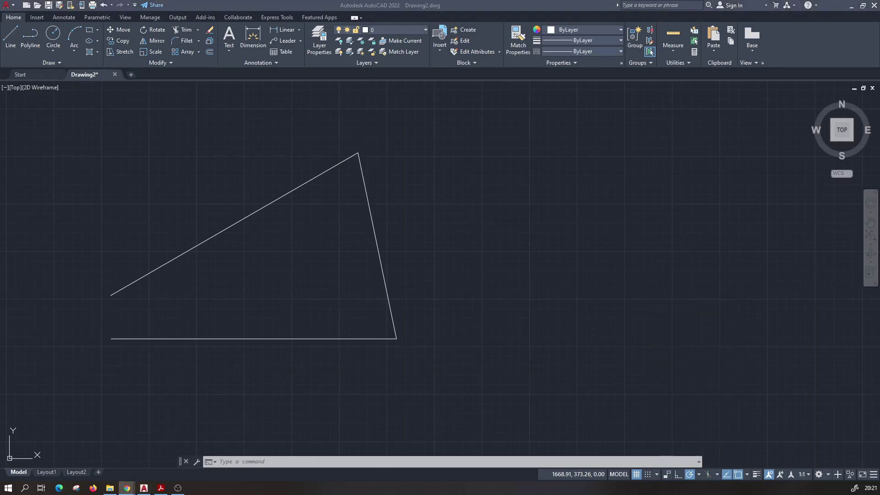
click(748, 475)
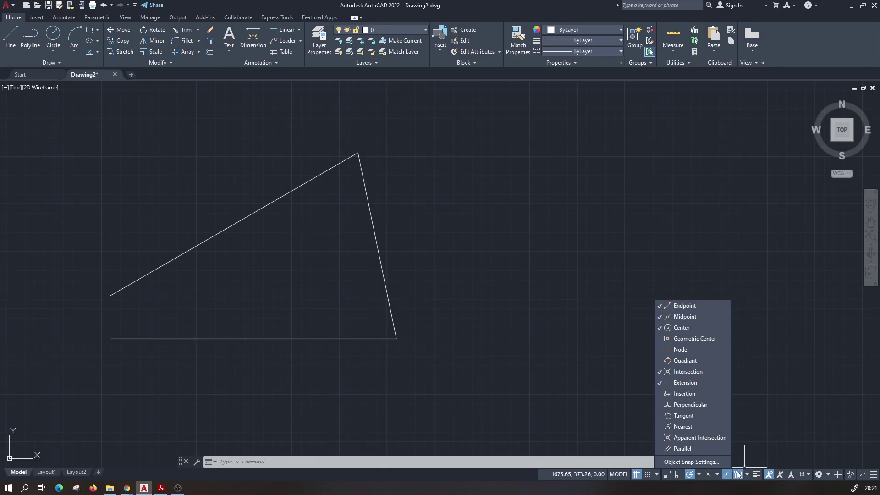
click(748, 475)
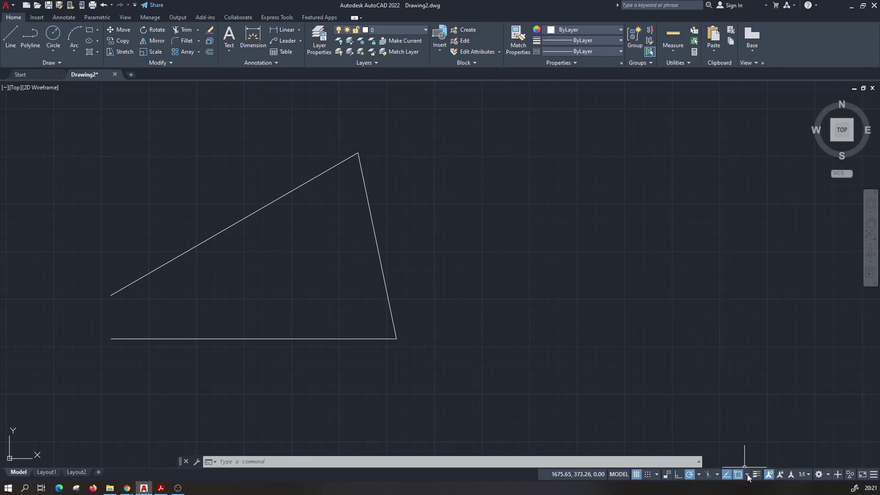
click(747, 477)
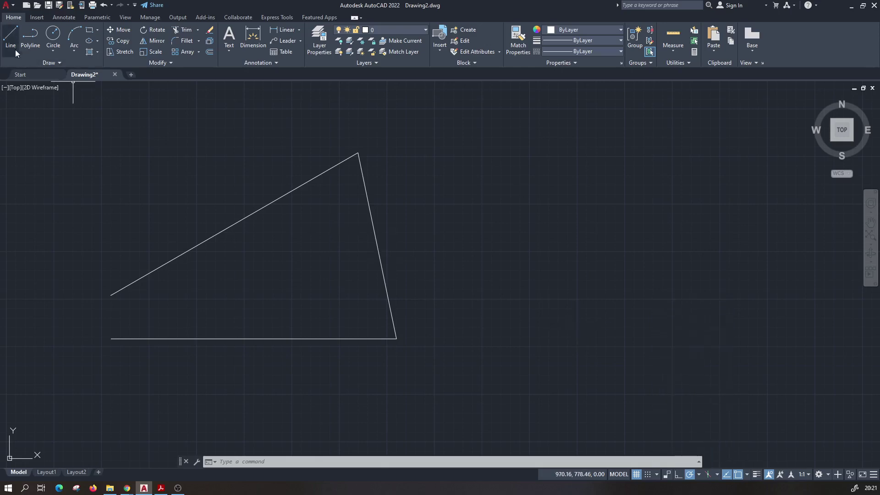
Step: Connect the upper-left, right and bottom side midpoints with lines, closing back at the first midpoint
click(11, 35)
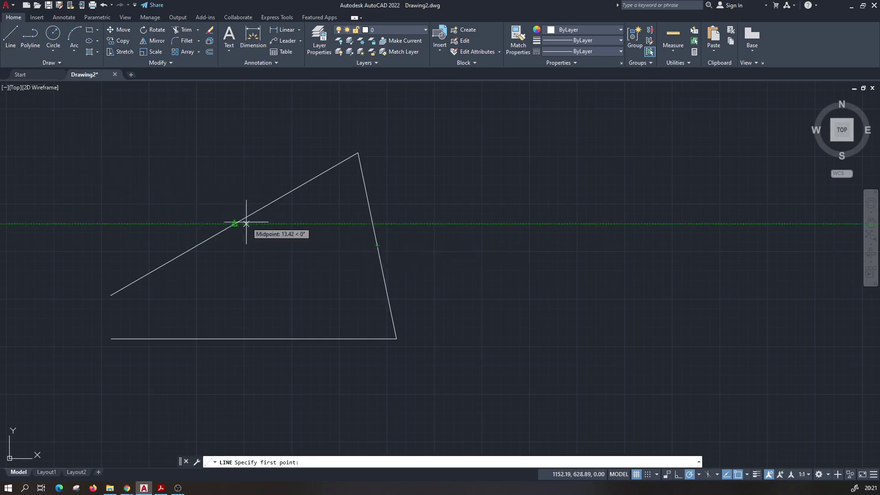
click(235, 224)
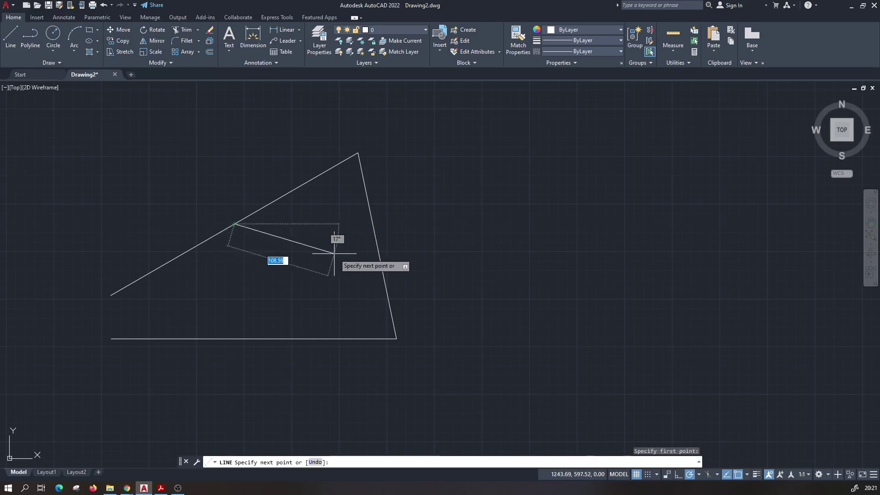
click(377, 245)
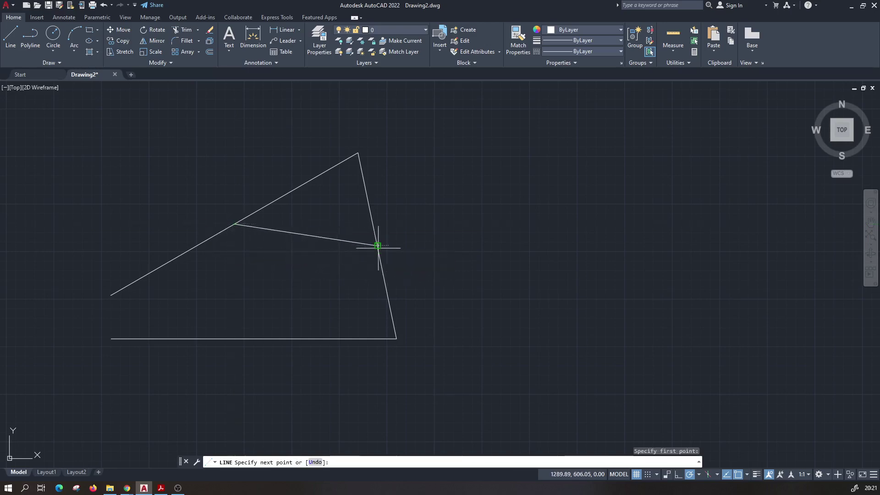
click(256, 339)
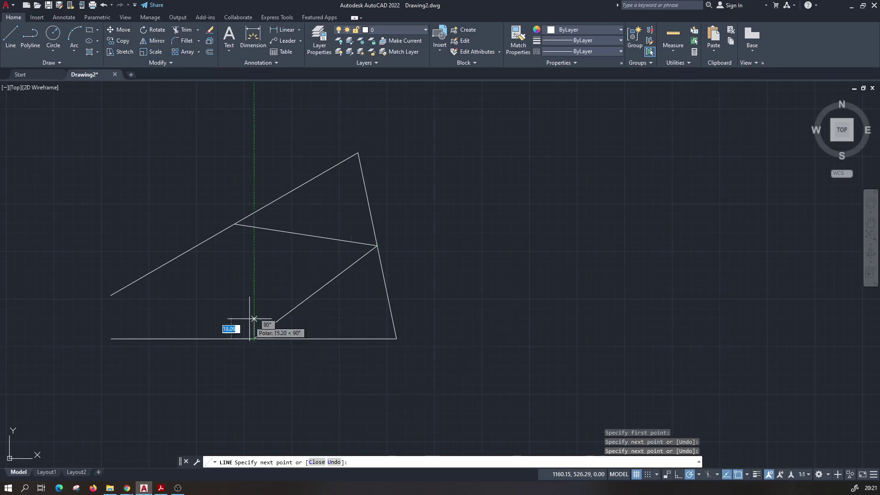
click(235, 224)
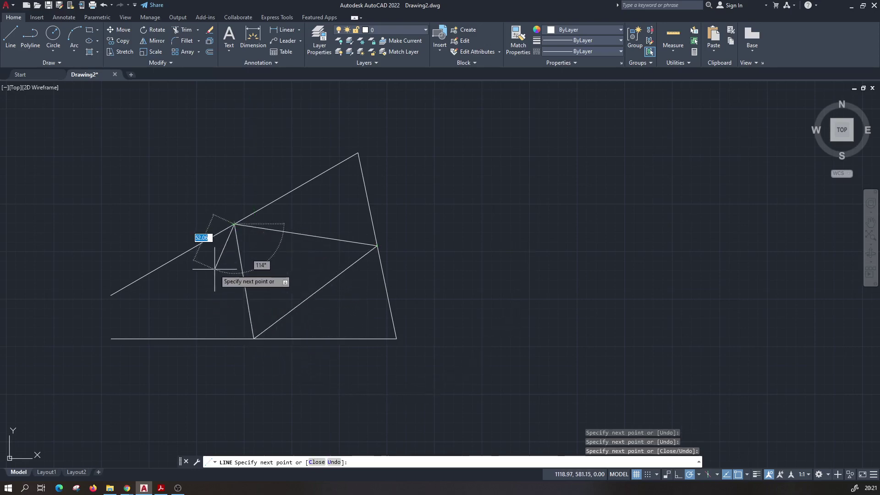
key(Escape)
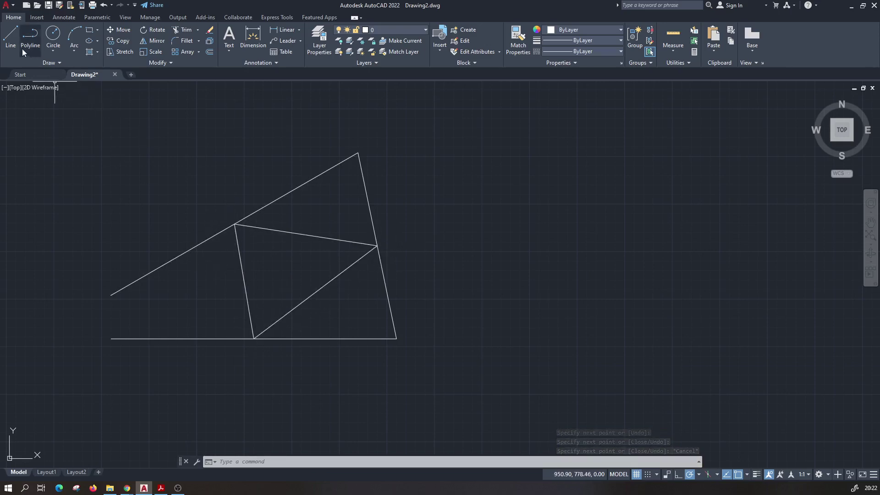
Step: Link the inner triangle's top, diagonal and left side midpoints into a closed smallest triangle
click(10, 36)
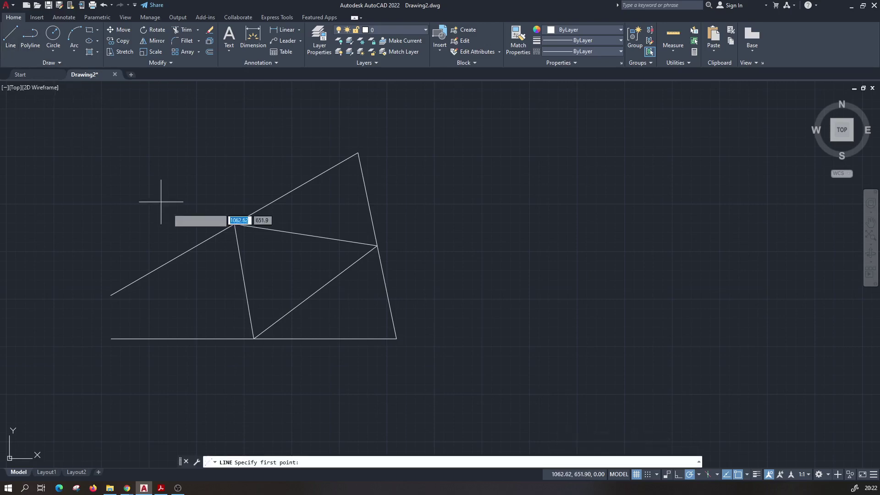
click(306, 234)
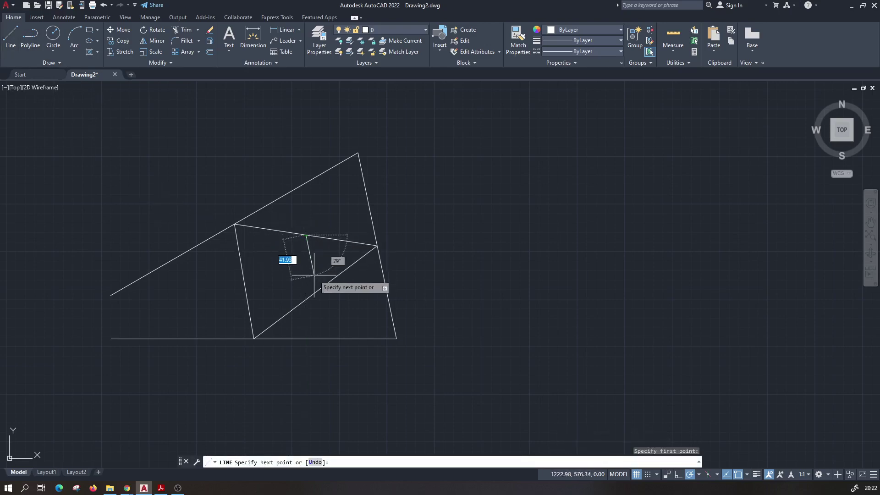
double_click(316, 291)
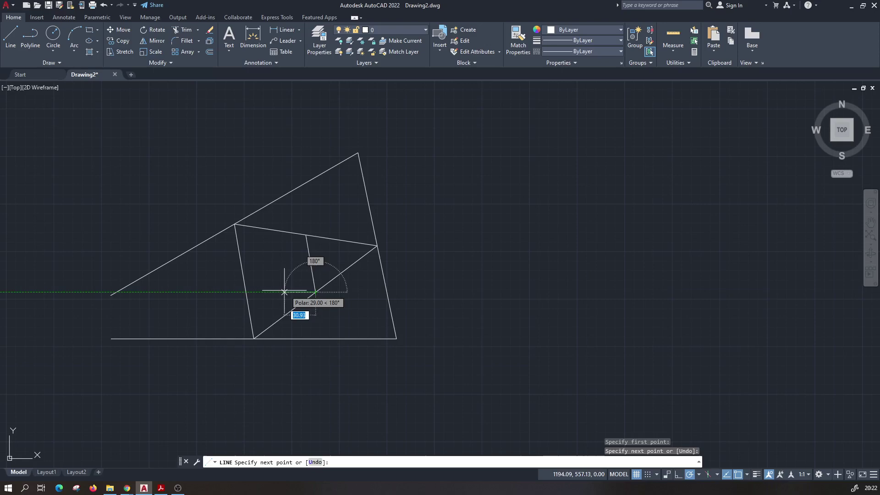
click(245, 280)
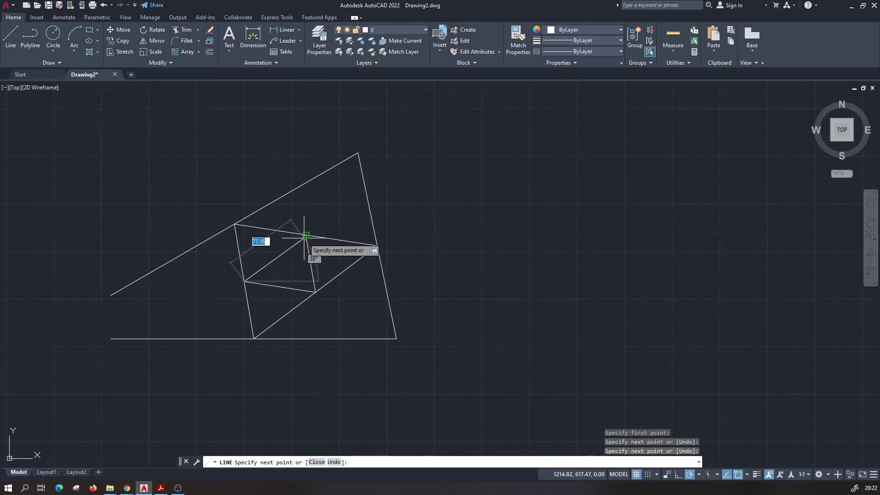
click(306, 235)
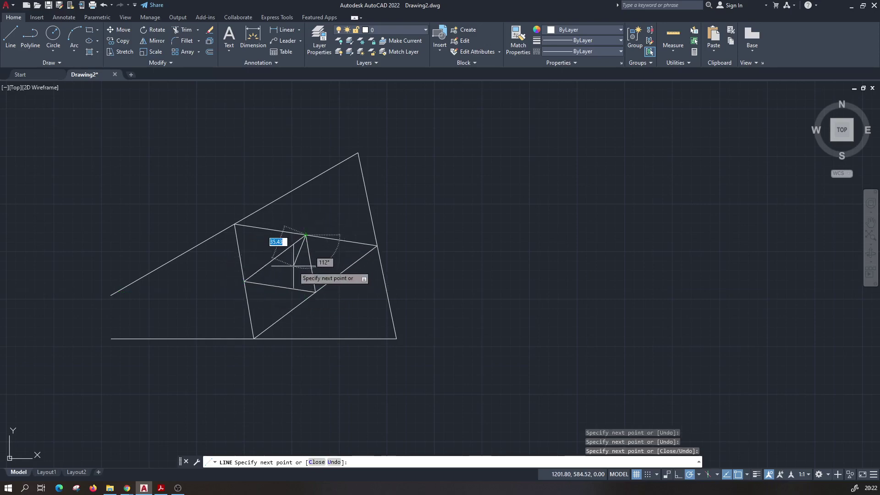
key(Escape)
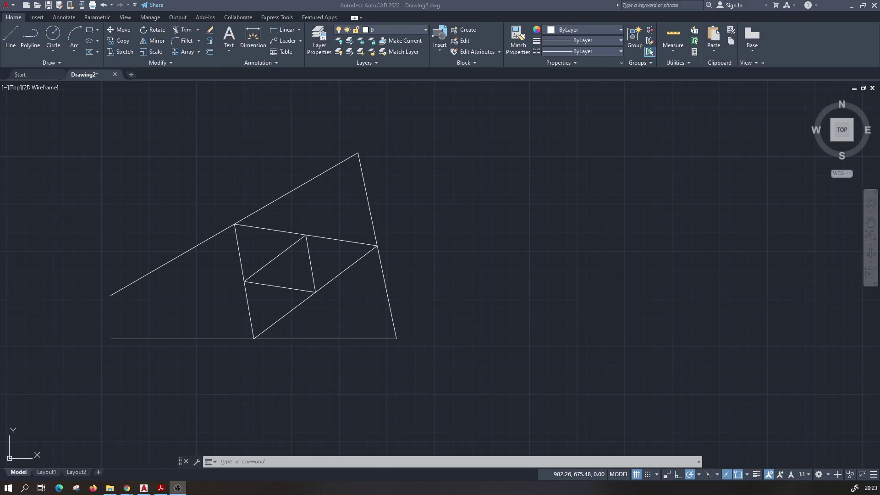
Step: Refocus AutoCAD, zoom and center the nested triangles, and show the object snap modes
key(alt+Tab)
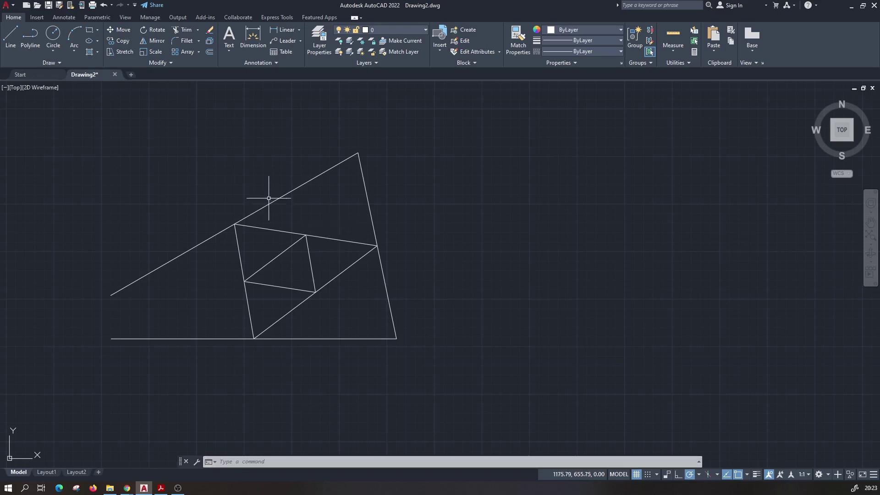
scroll(250, 254, up, 2)
middle_drag(264, 261, 343, 271)
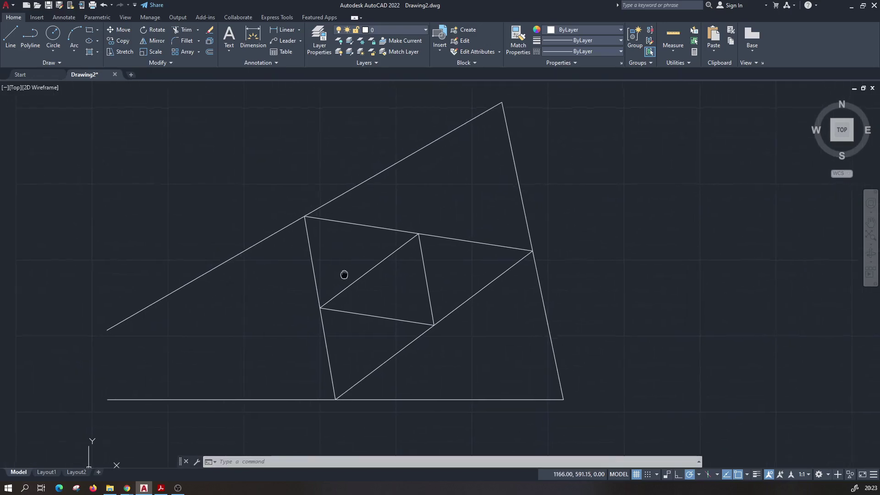
click(747, 475)
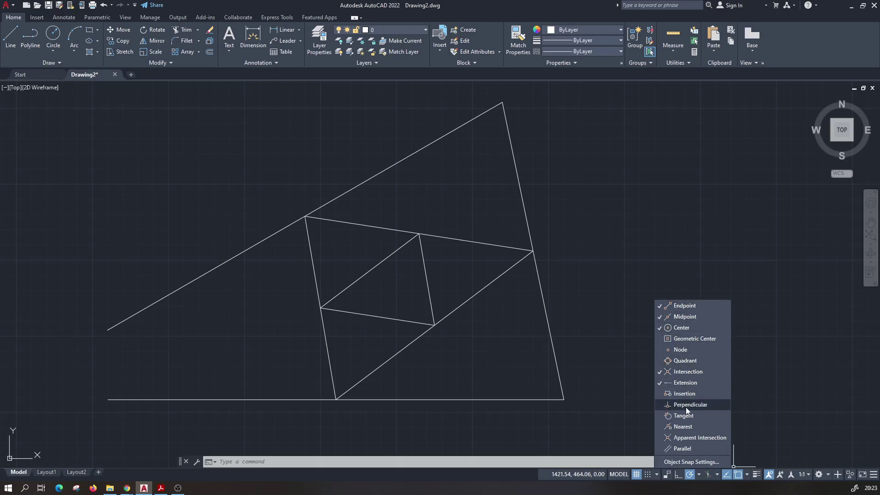
Step: Dismiss the snap list, then expand and re-shrink the command history to review earlier commands
key(Escape)
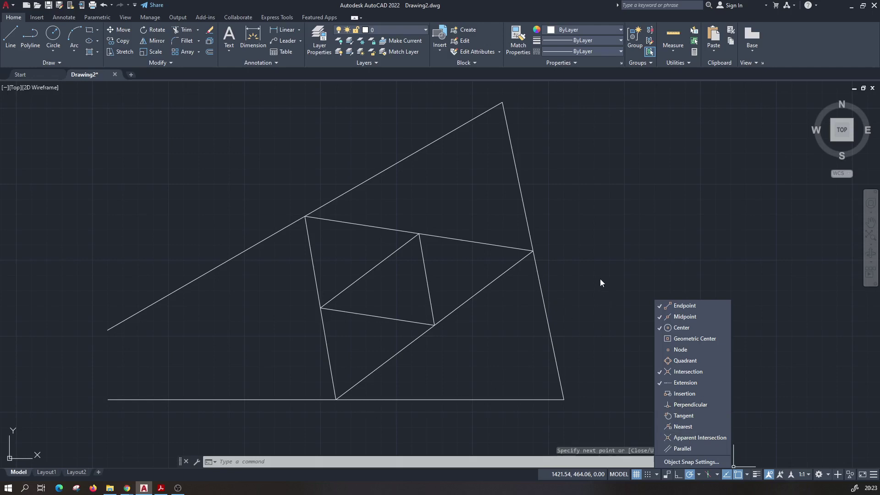
key(Escape)
click(596, 250)
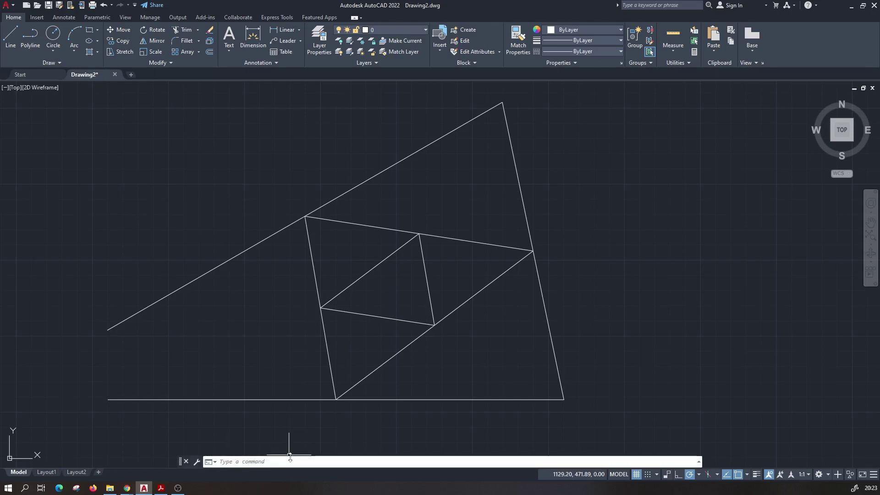
mouse_move(290, 457)
mouse_down()
mouse_move(294, 353)
mouse_move(295, 367)
mouse_up()
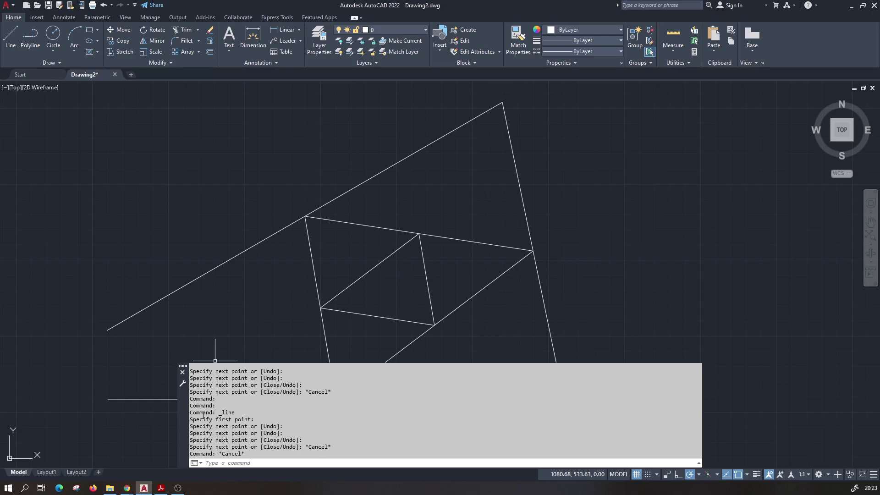
click(224, 463)
drag(324, 365, 319, 406)
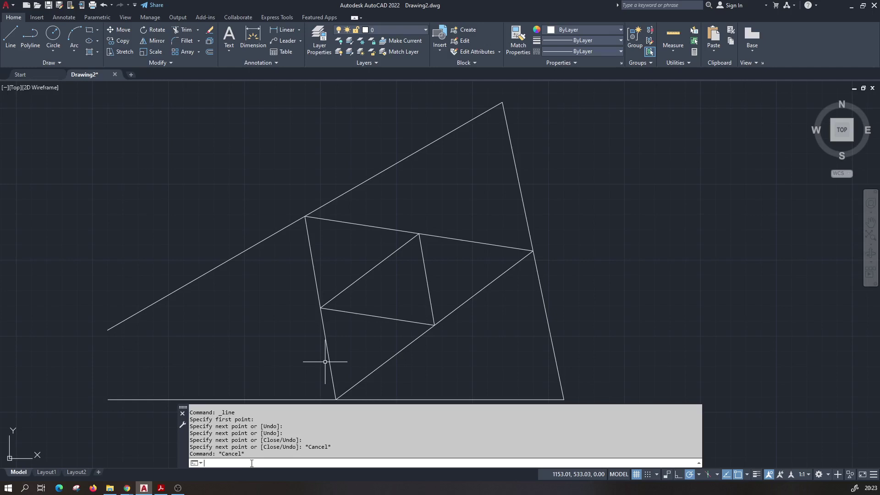
Step: Draw a small triangle right of the nested ones, plus a line from its lower-left corner to the right side's midpoint
text(li)
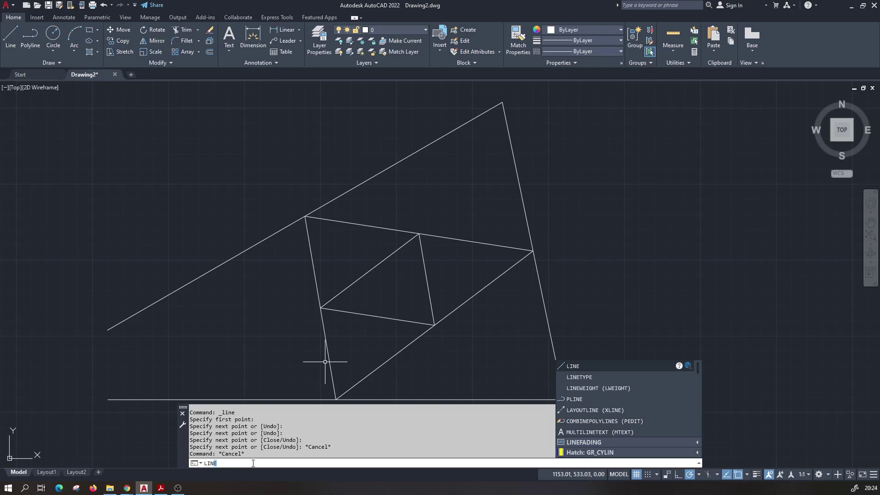
click(583, 368)
click(570, 270)
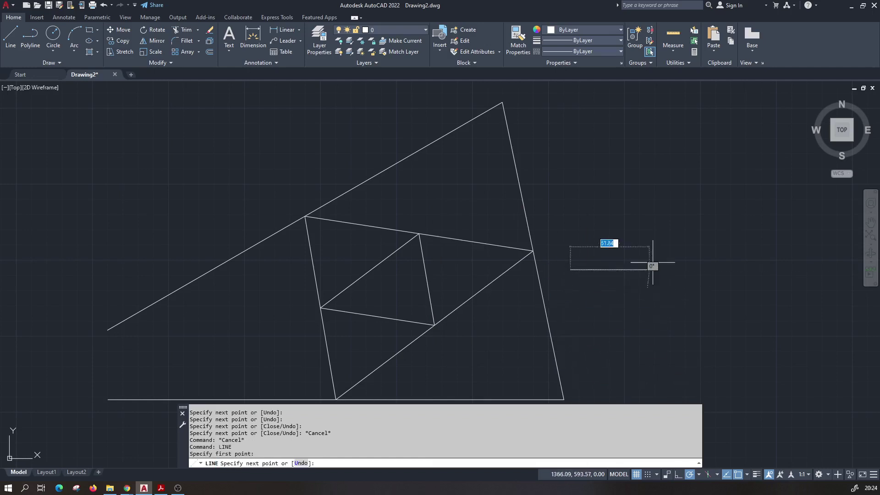
click(630, 153)
click(679, 259)
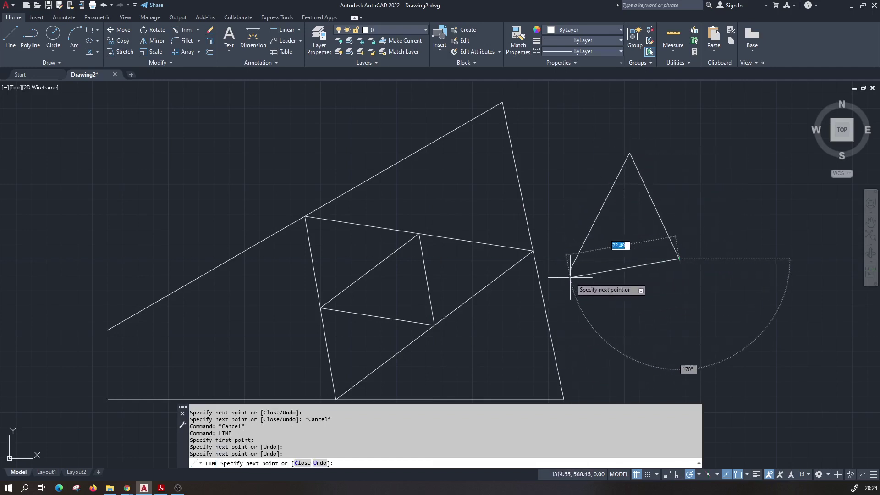
double_click(570, 270)
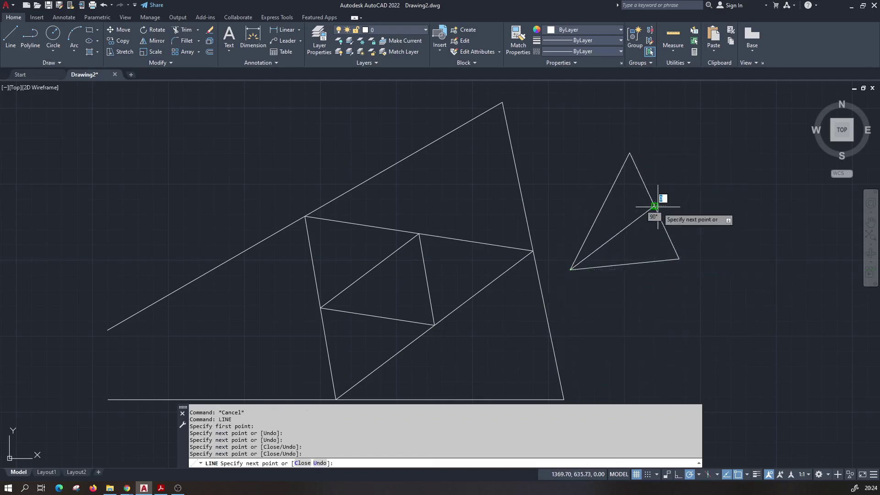
click(654, 206)
key(Escape)
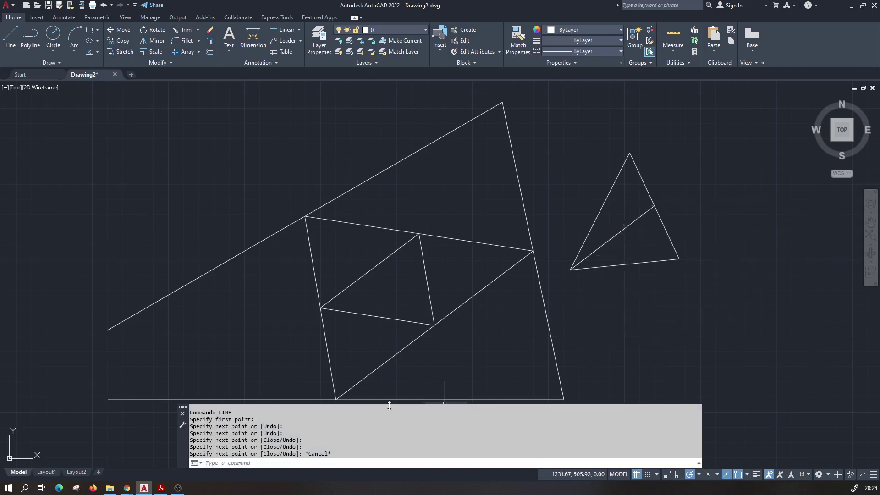
drag(389, 406, 392, 436)
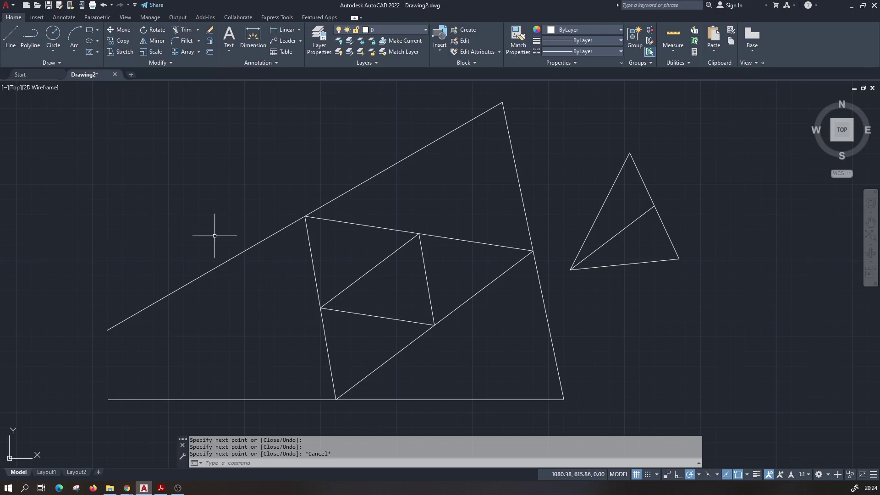
Step: Draw a closed arrowhead outline from LINE segments through three corners in the upper left
text(l)
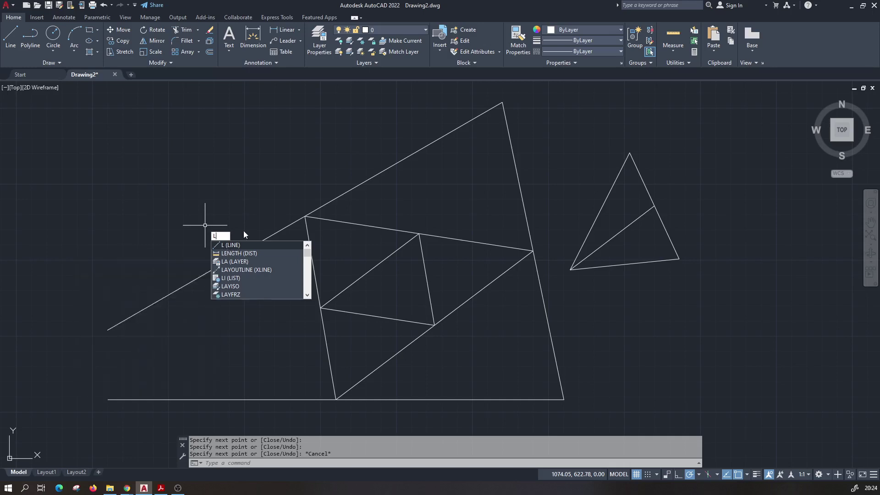
key(Return)
click(197, 185)
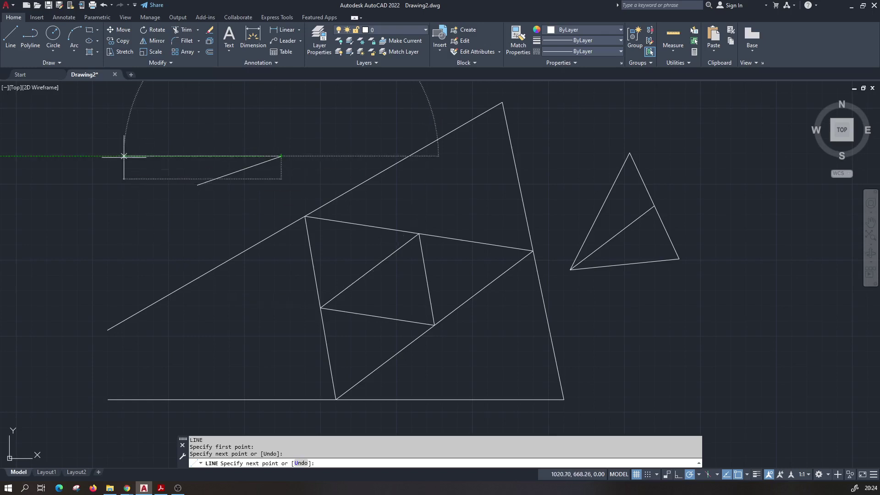
click(123, 157)
click(149, 243)
click(197, 185)
key(Escape)
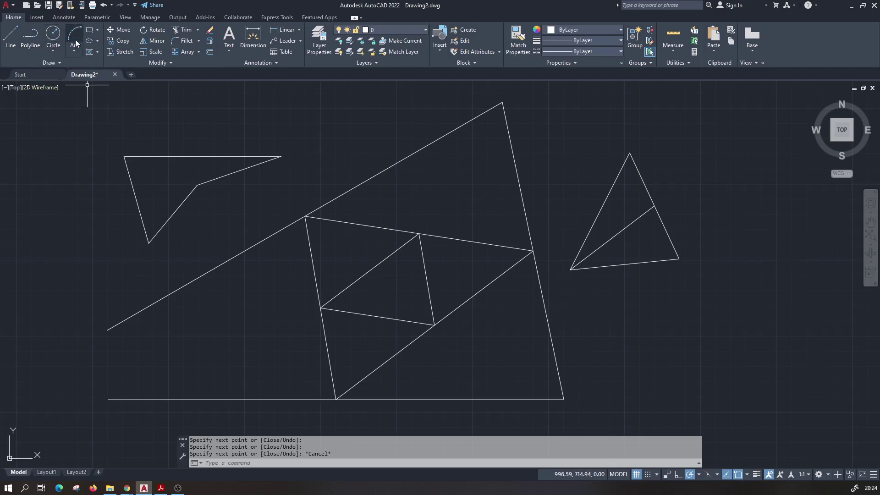
click(56, 46)
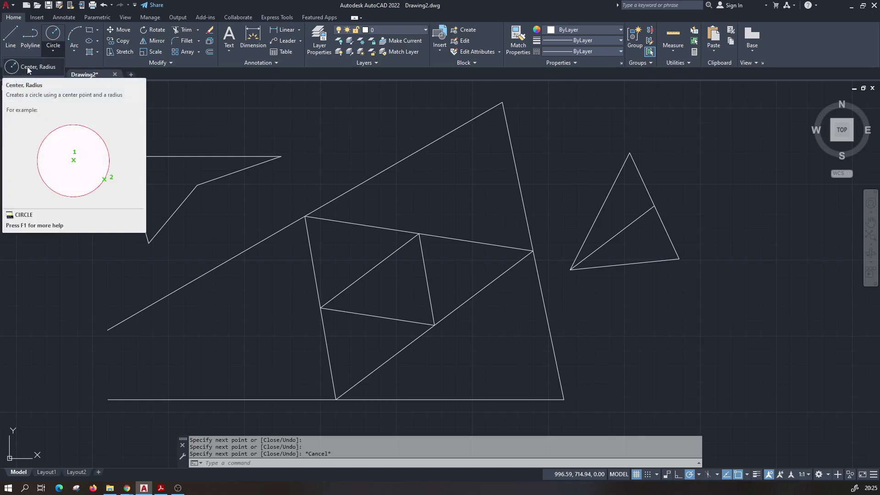
Step: Draw a Center-Radius circle of radius 25 on the left side of the drawing
click(27, 67)
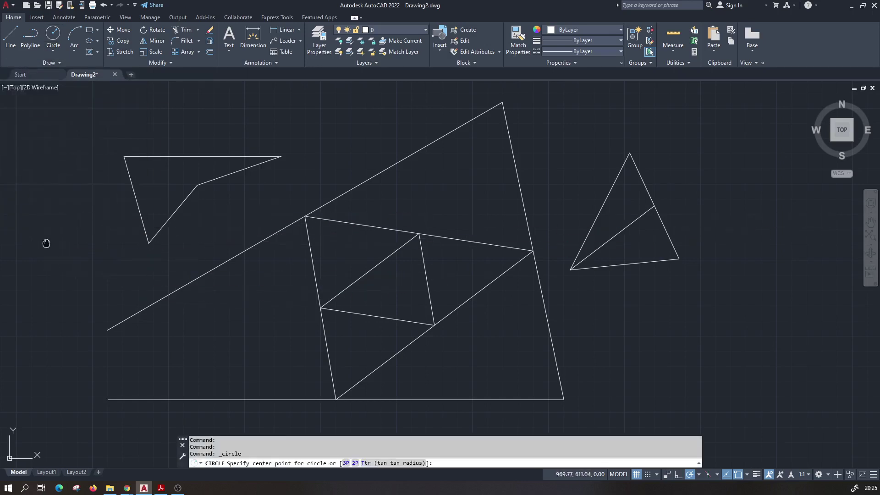
middle_drag(43, 243, 182, 253)
click(80, 207)
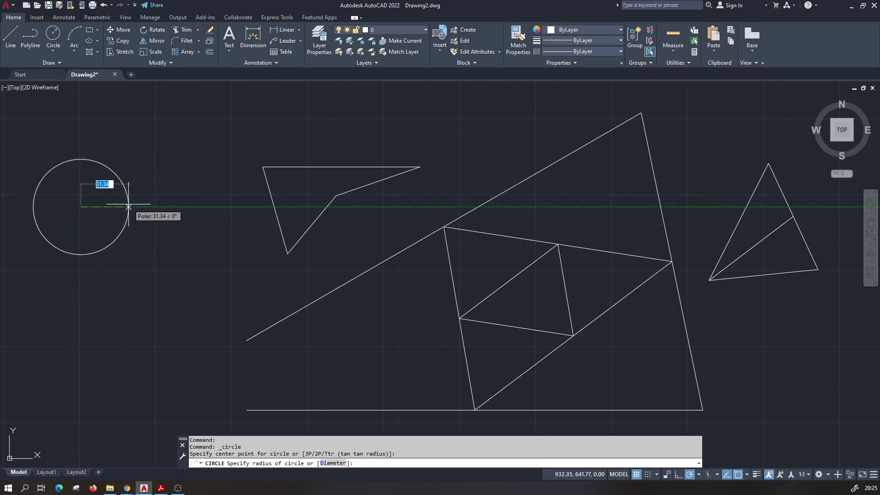
text(25)
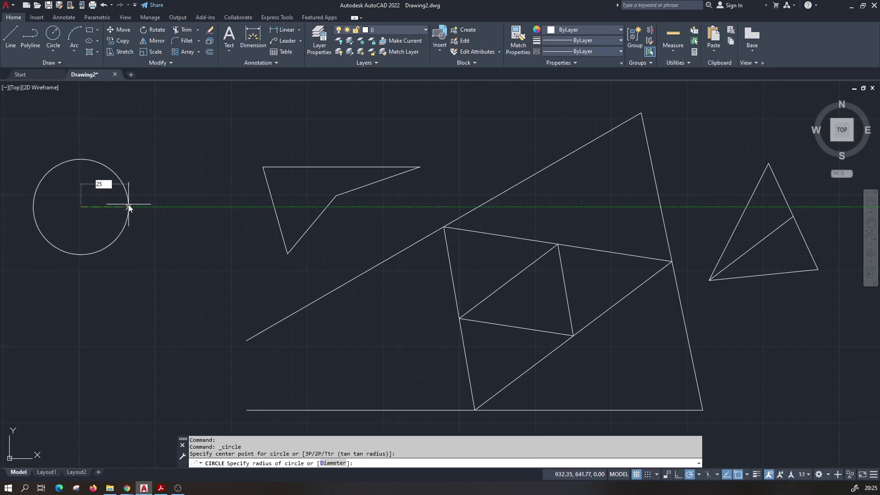
key(Return)
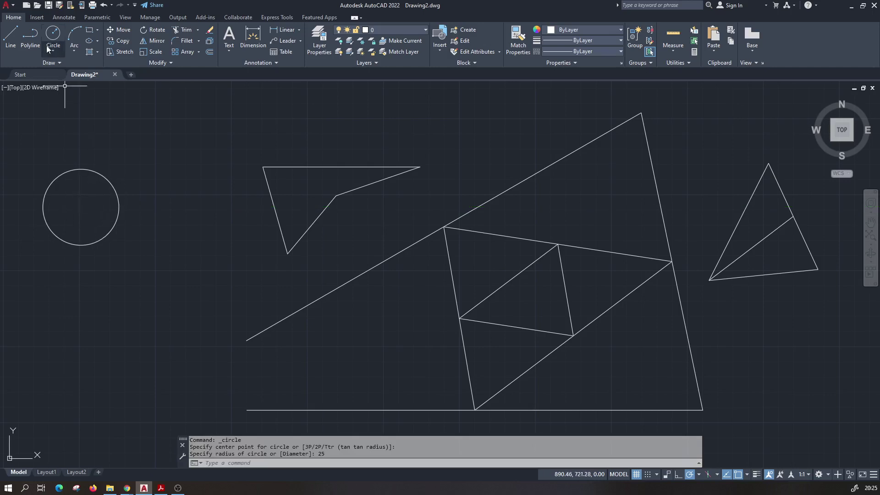
click(54, 46)
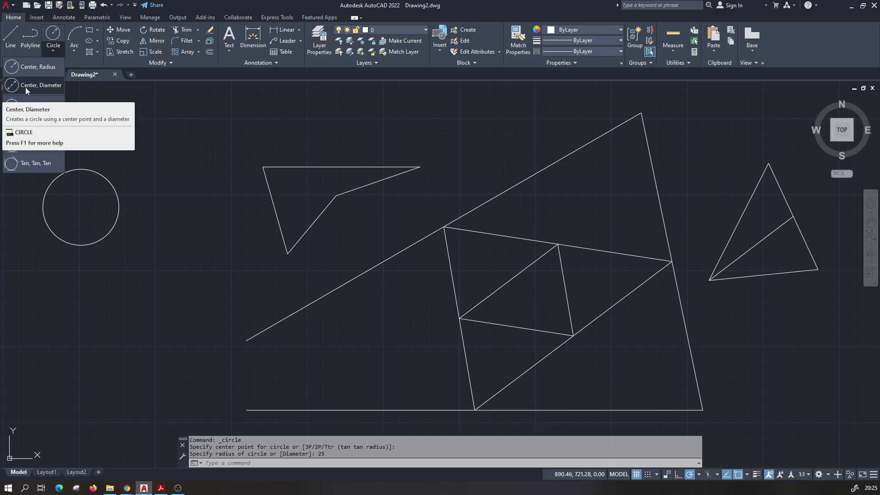
Step: Draw a Center-Diameter circle of diameter 50 directly below the radius-25 circle
click(39, 87)
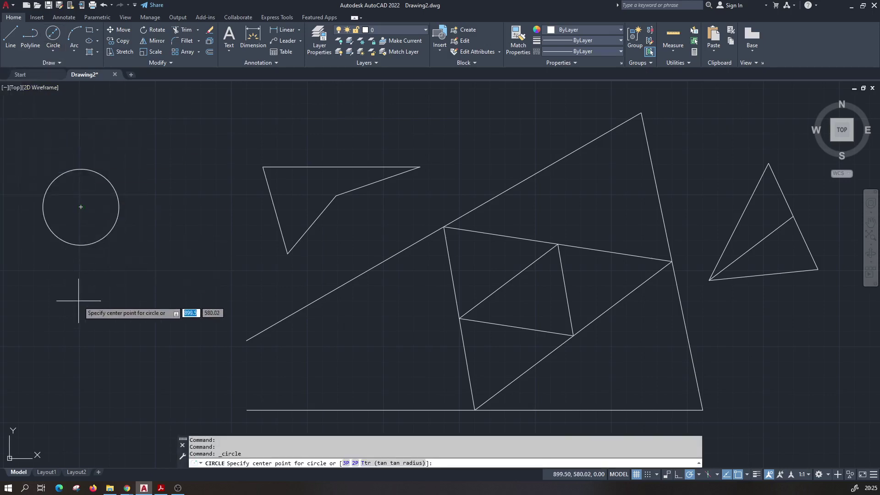
click(80, 314)
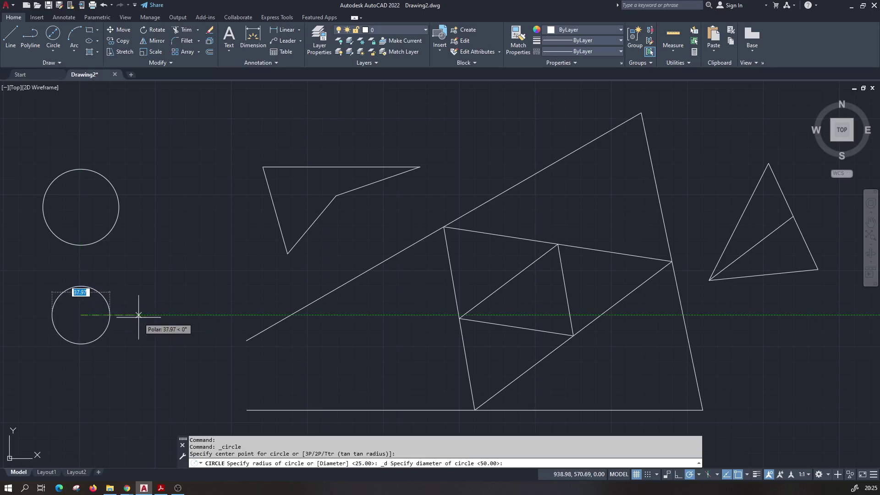
text(50)
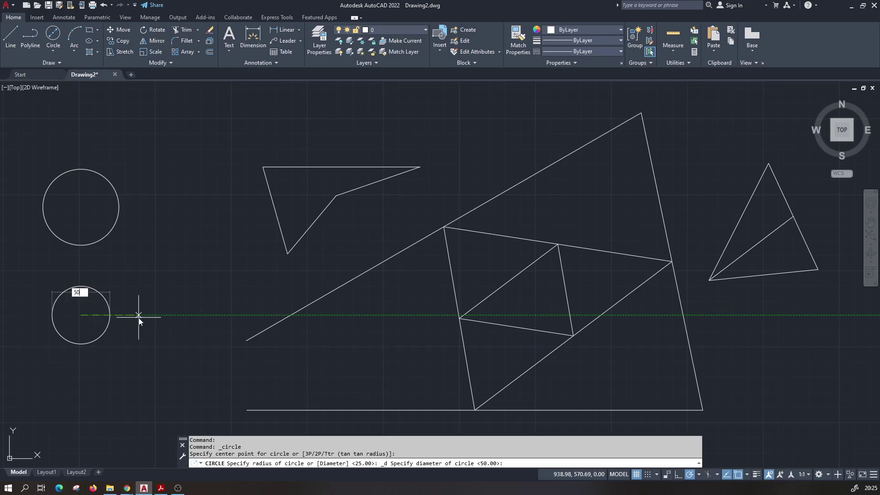
key(Return)
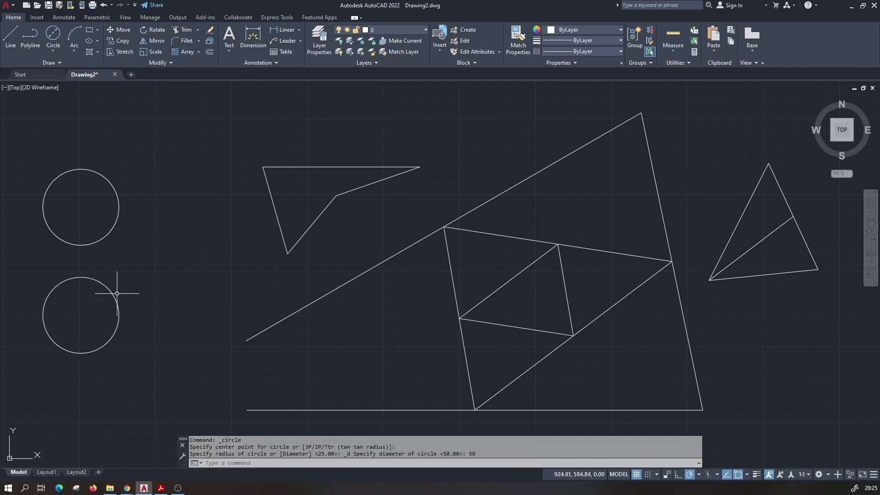
click(48, 293)
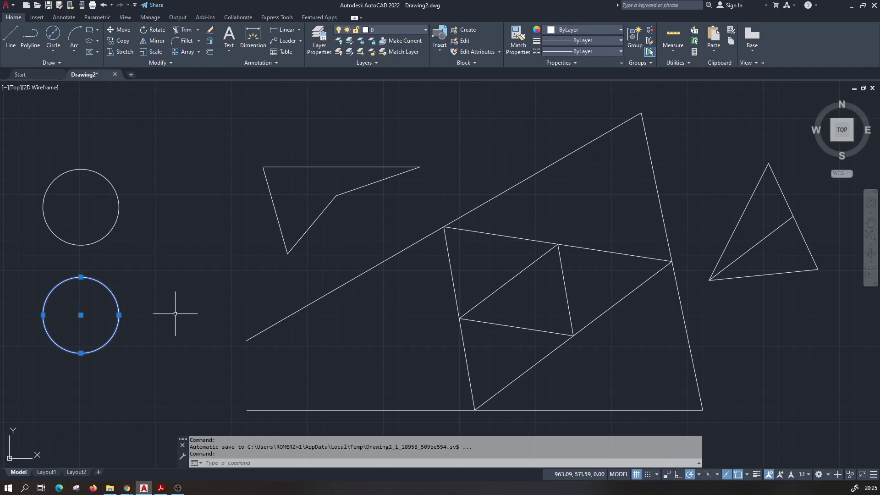
Step: Draw a 2-Point circle from the sloping line's lower end to the bottom line's left end
key(Escape)
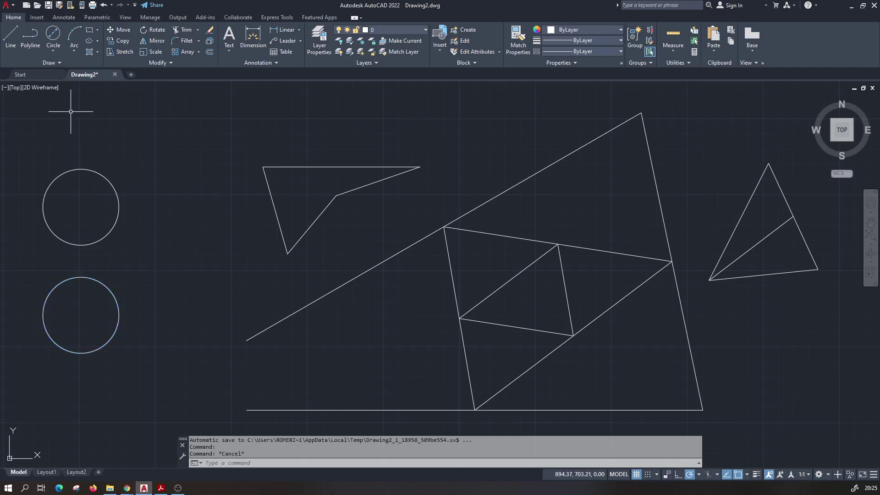
click(53, 48)
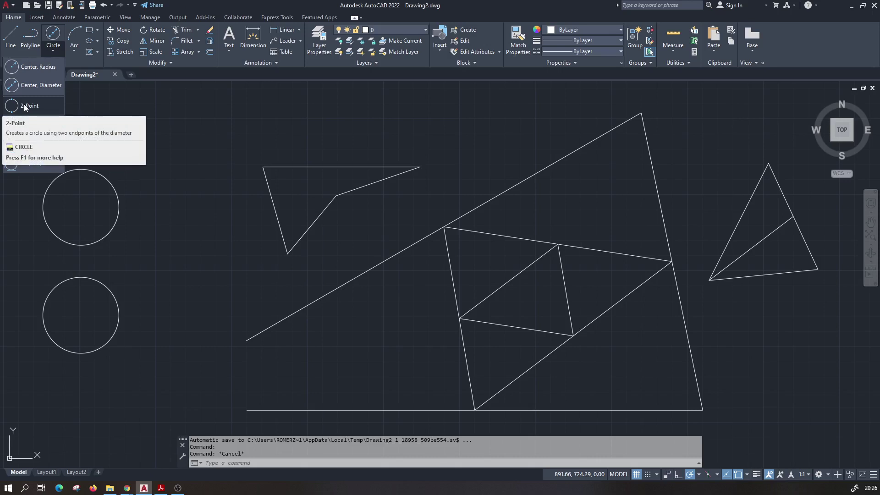
mouse_move(27, 106)
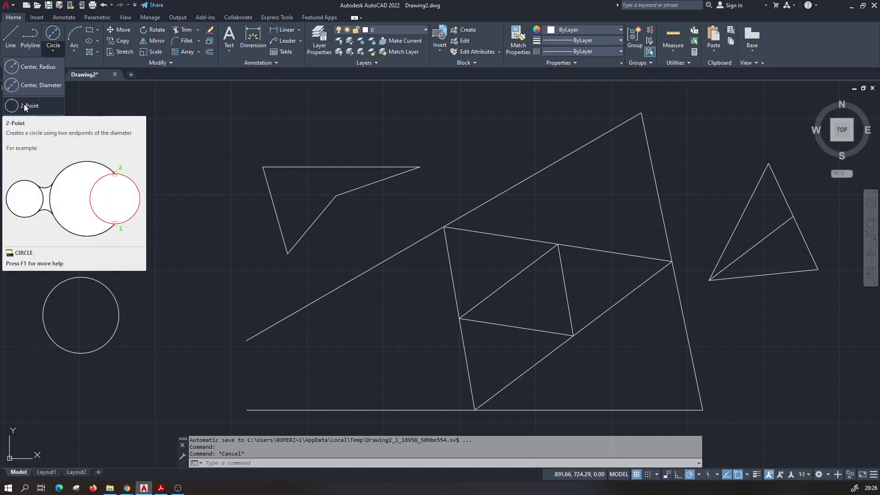
click(39, 108)
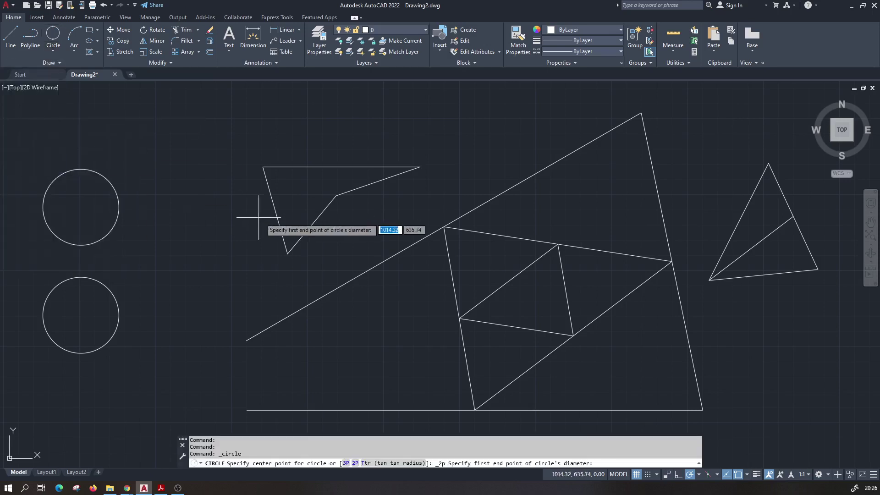
click(247, 341)
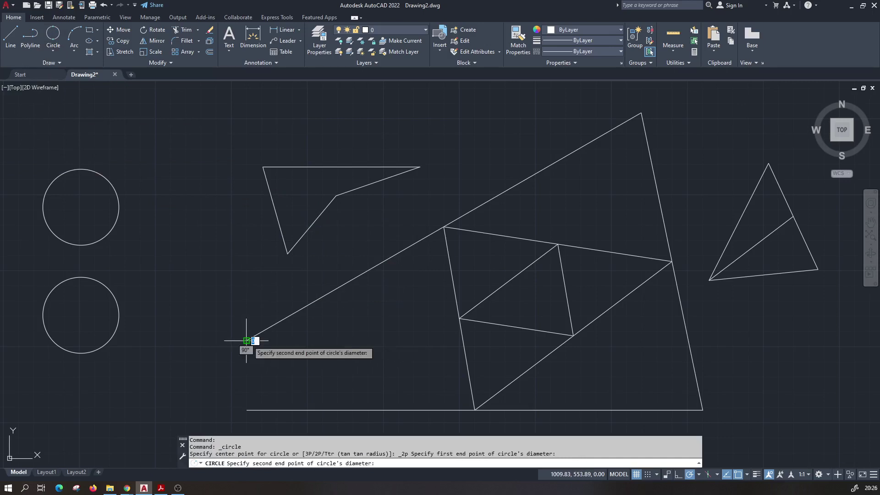
click(246, 409)
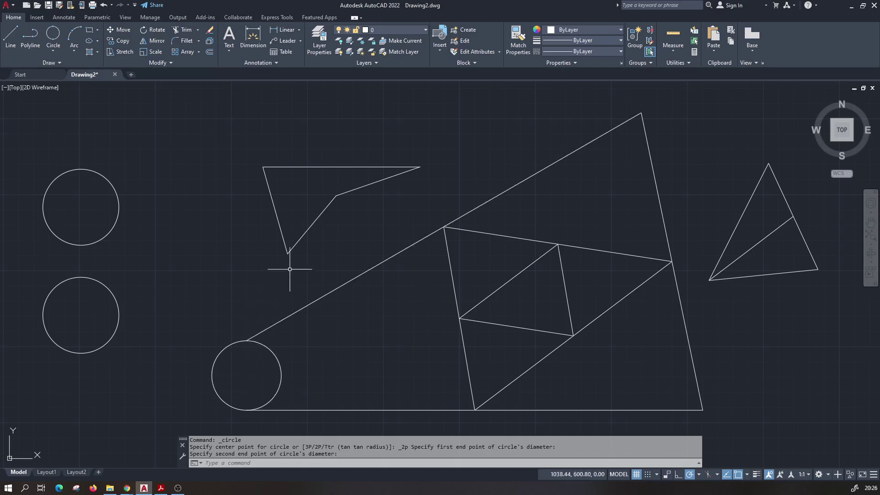
Step: Draw a 2-Point circle whose diameter spans the arrowhead's top edge, left to right corner
click(52, 38)
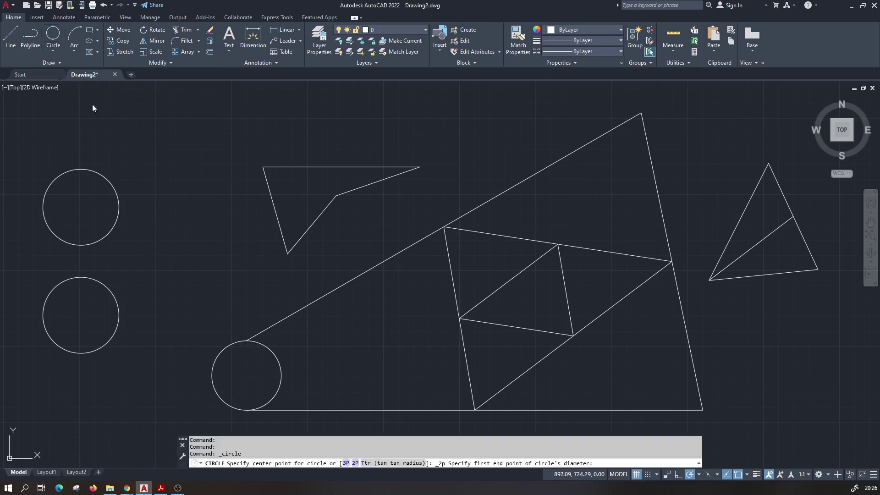
click(263, 167)
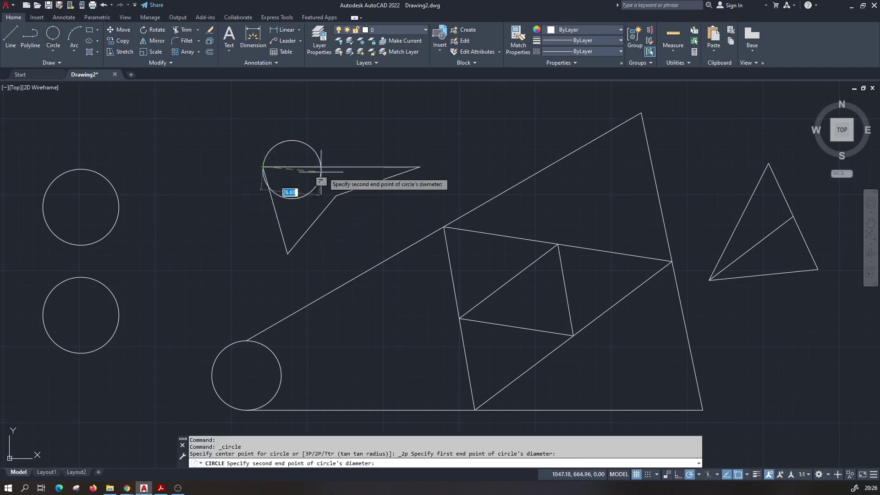
click(420, 167)
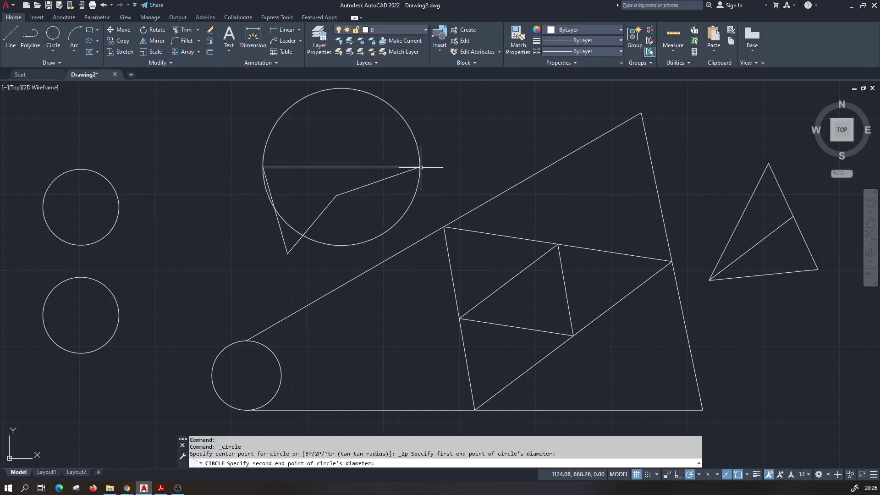
middle_drag(345, 179, 326, 193)
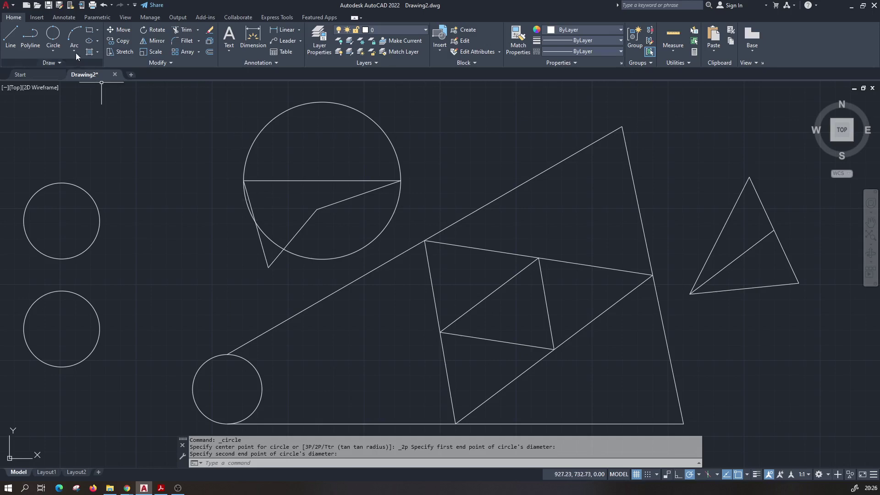
click(55, 48)
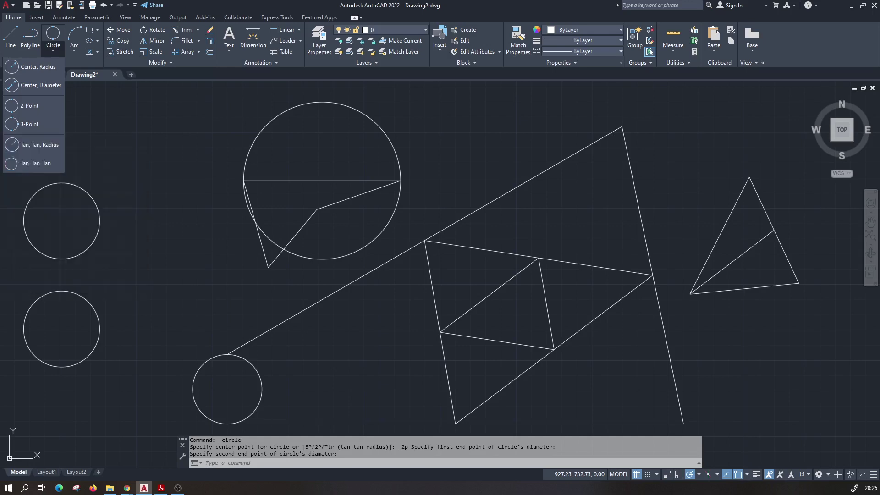
click(52, 52)
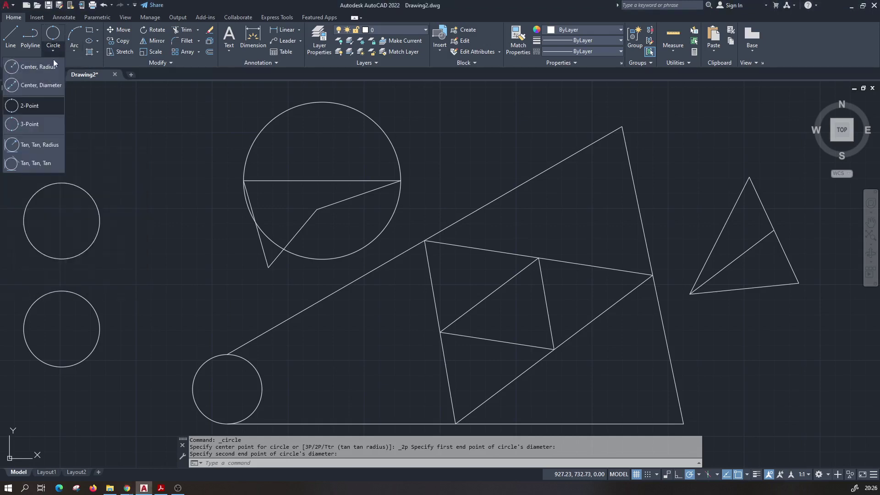
Step: Draw a 3-Point circle through the big triangle's top, left and right corners, then select it
click(35, 128)
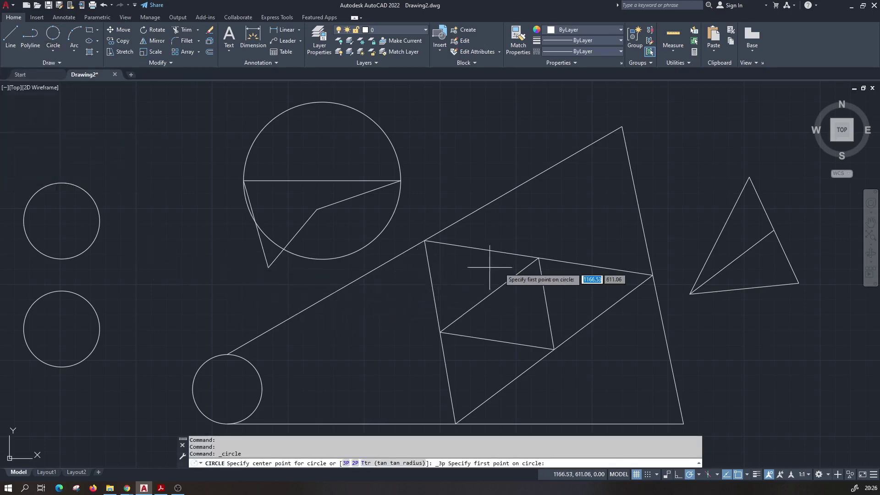
middle_drag(606, 201, 527, 191)
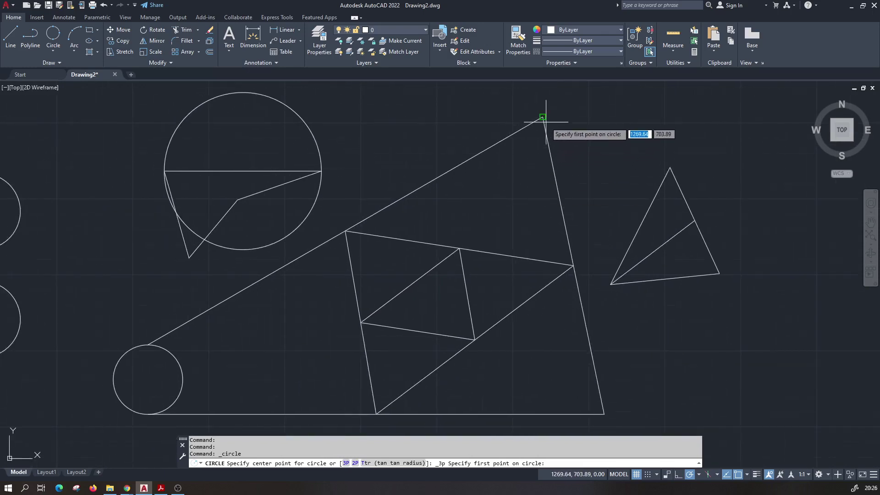
click(542, 118)
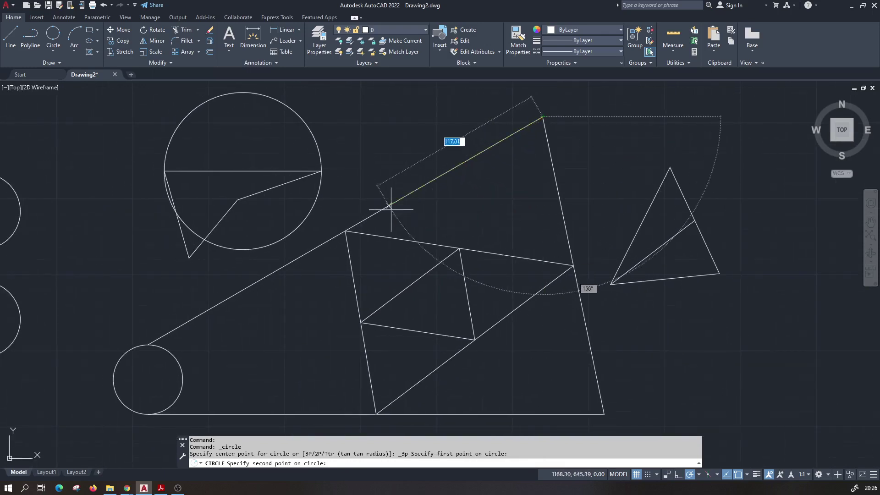
click(345, 231)
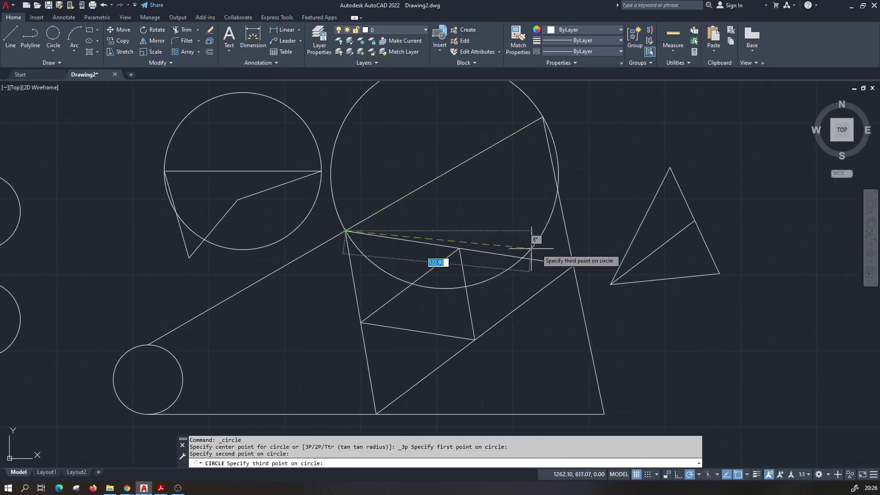
click(573, 265)
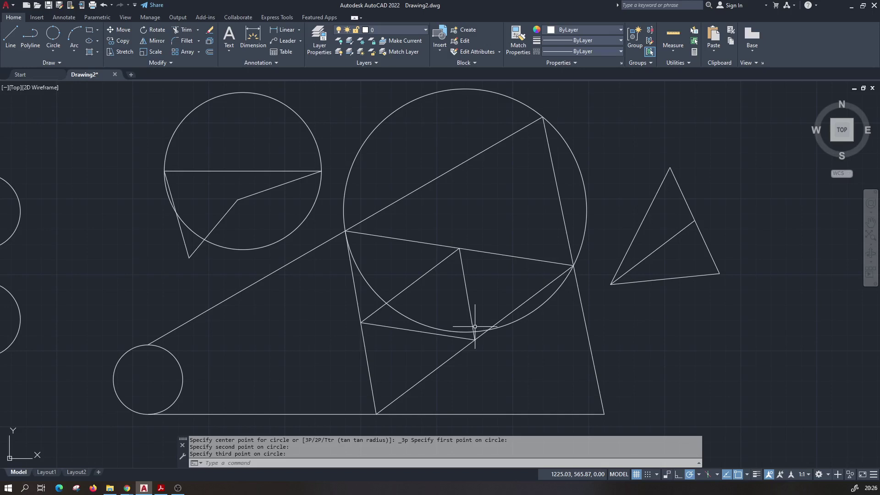
click(361, 145)
click(355, 141)
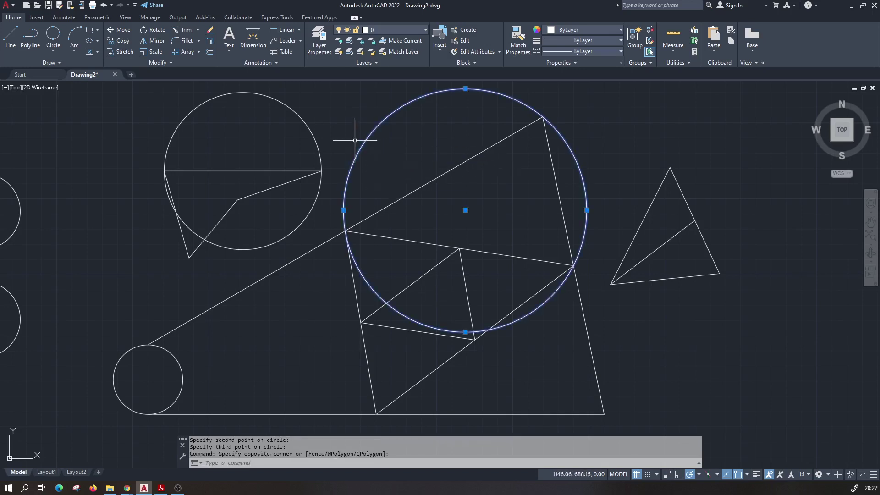
Step: Delete the large circle and the small triangle's inner diagonal line
key(Delete)
middle_drag(218, 286, 412, 218)
scroll(355, 216, down, 4)
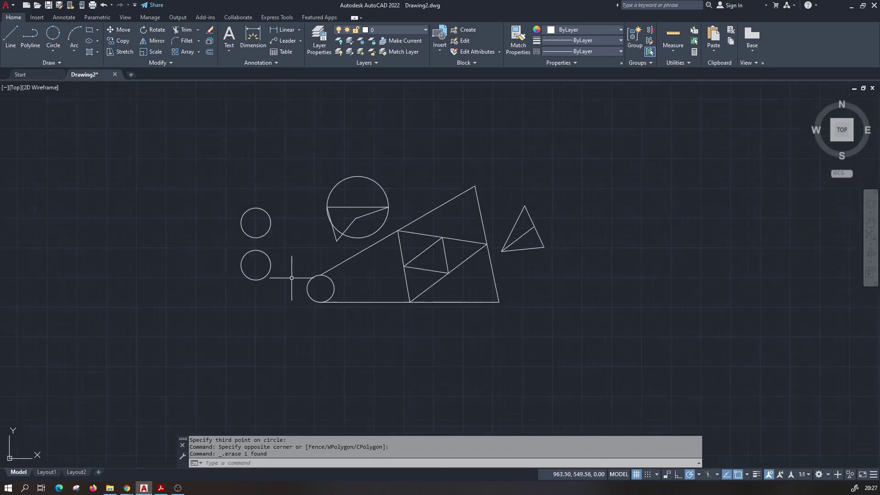
middle_drag(565, 177, 373, 252)
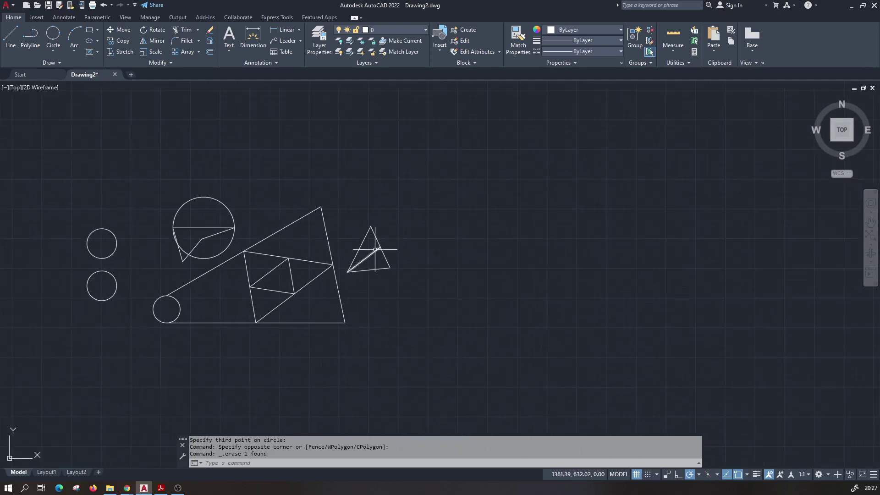
scroll(374, 262, up, 5)
click(374, 270)
click(358, 261)
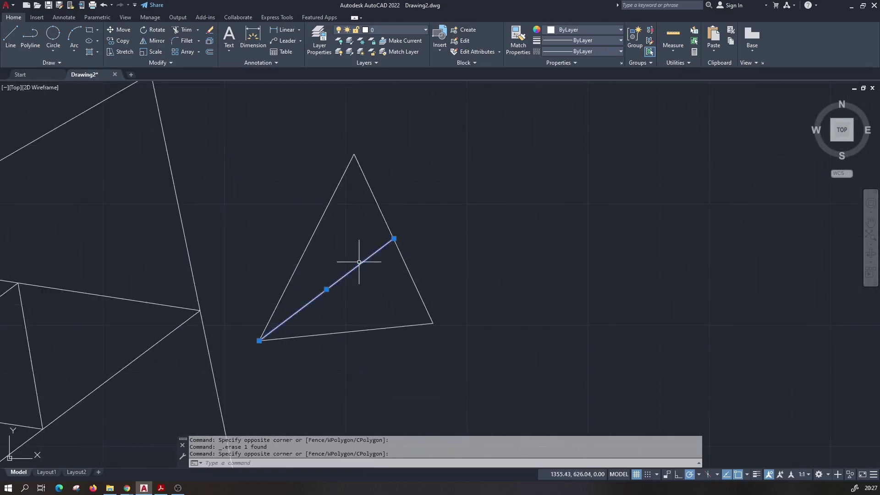
key(Delete)
Step: Circumscribe a 3-Point circle through the small triangle's apex, right and left corners
middle_drag(358, 261, 320, 252)
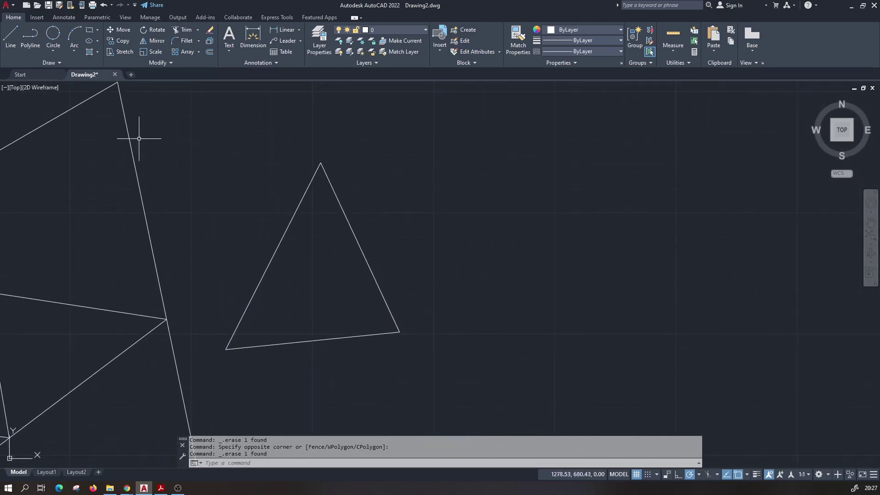
click(54, 50)
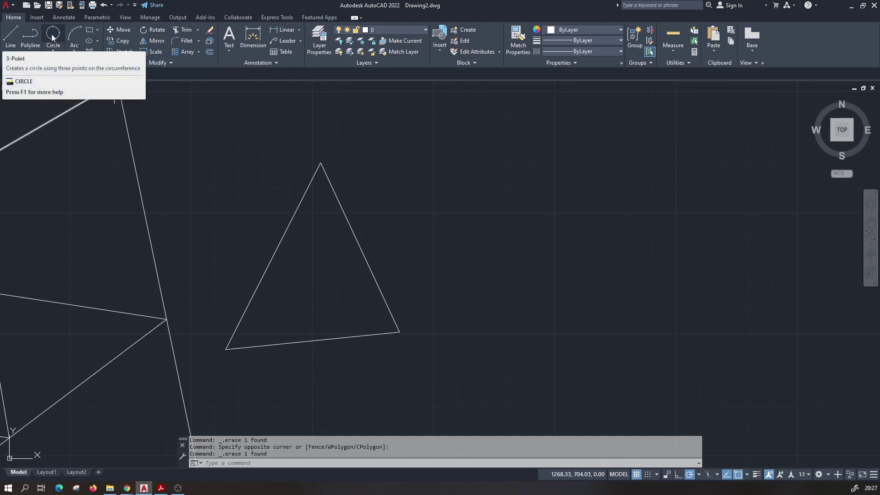
click(32, 111)
click(321, 163)
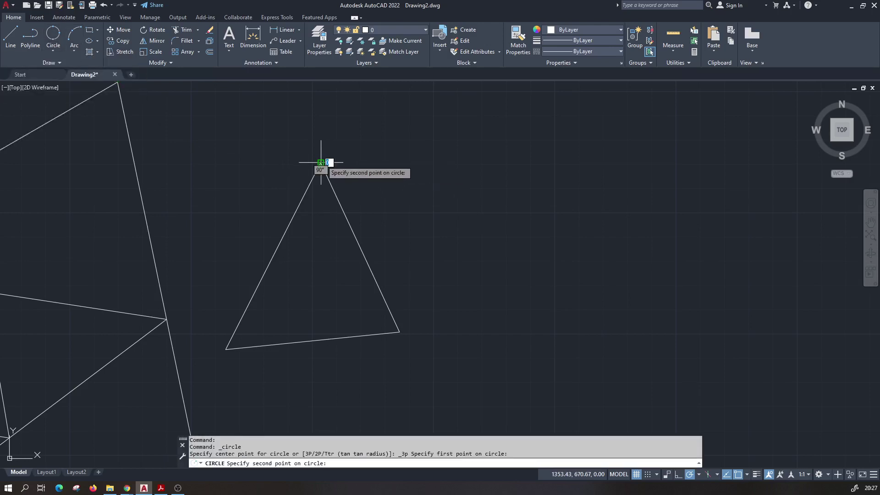
click(399, 331)
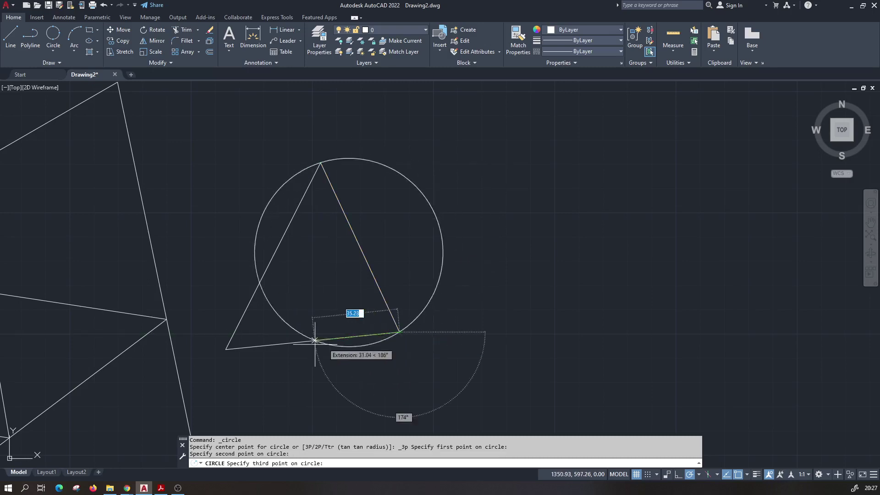
click(227, 350)
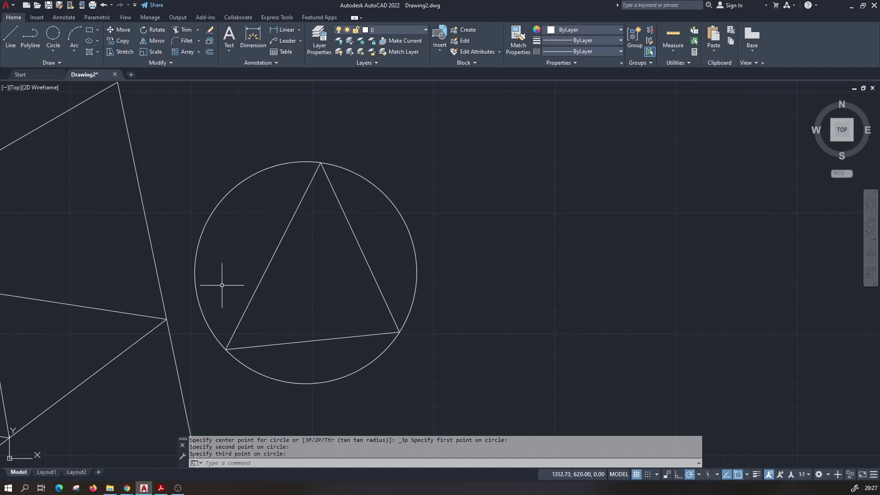
click(60, 48)
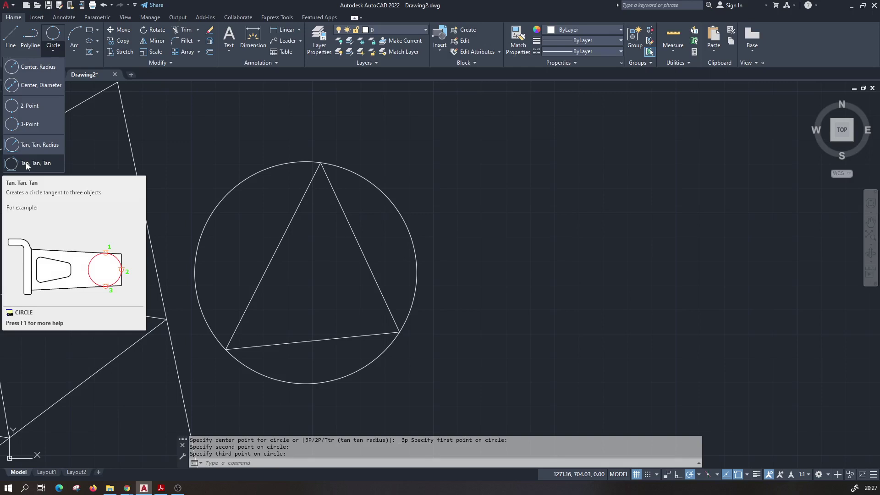
Step: Toggle object snap off and back on with F3, and enable Tangent snapping
click(53, 51)
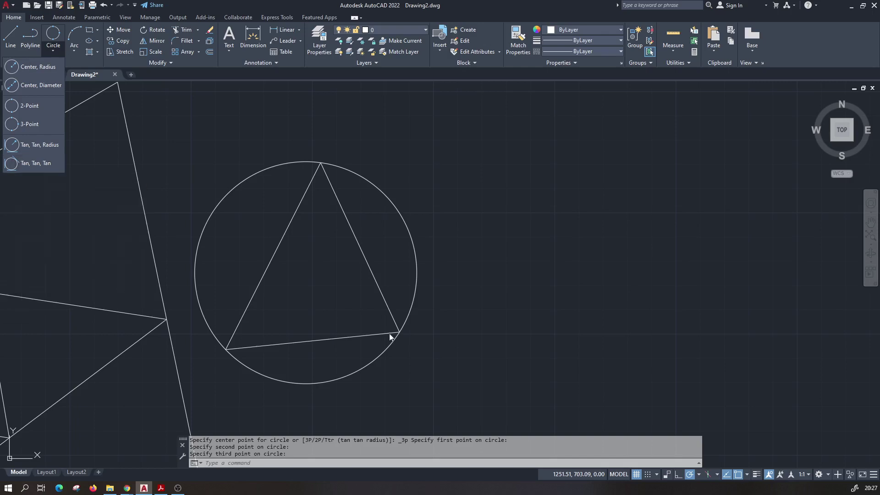
click(748, 475)
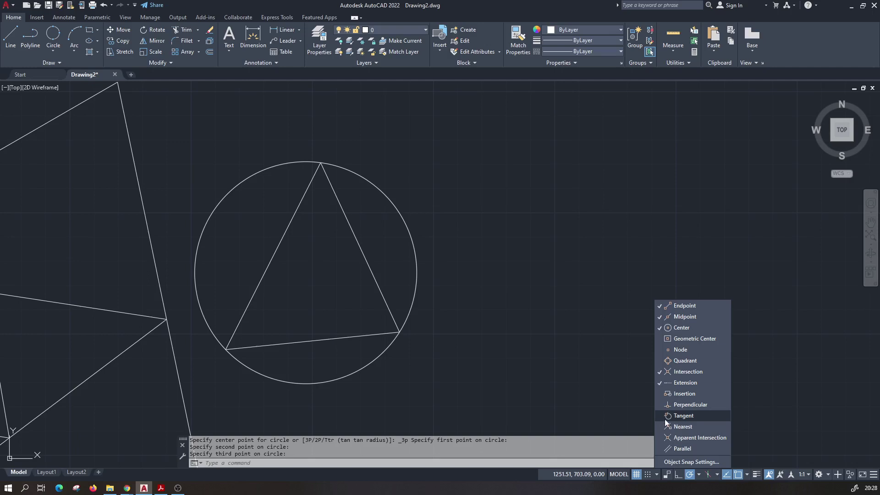
click(746, 425)
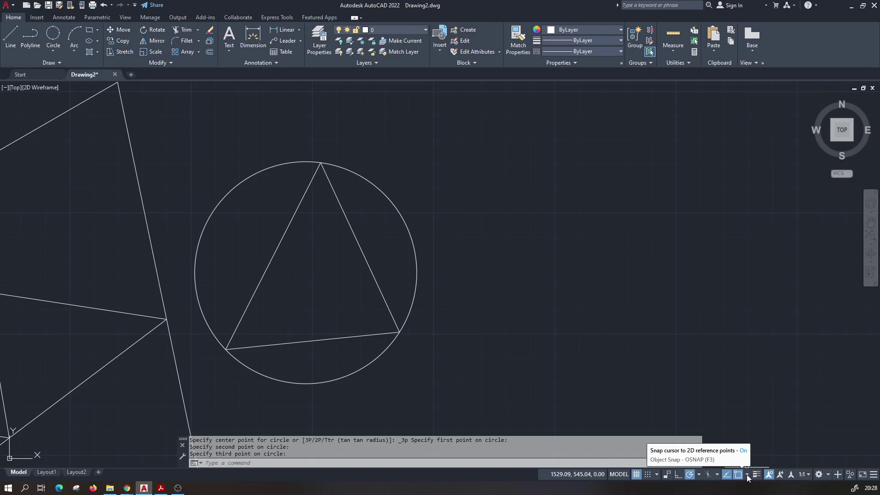
key(F3)
key(F3)
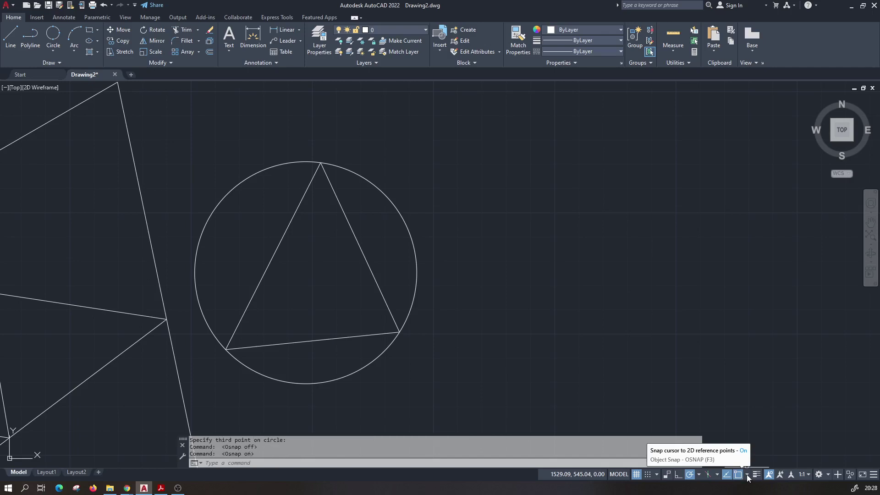
click(747, 475)
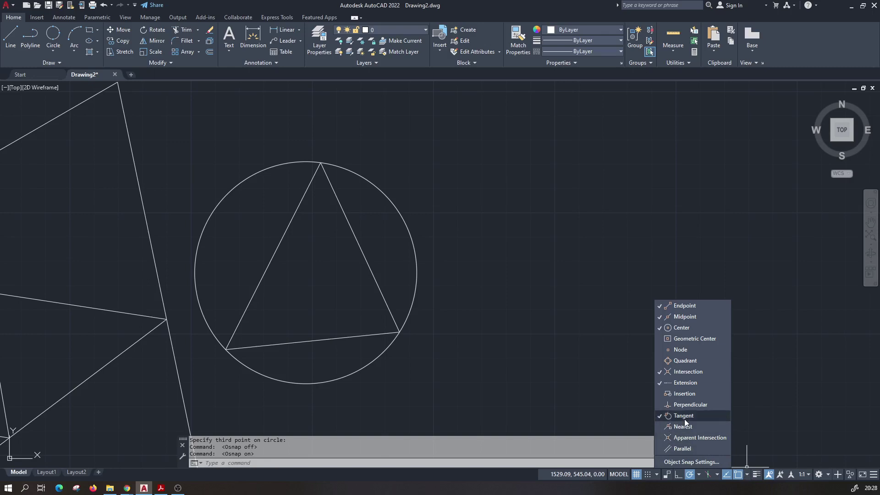
click(656, 414)
click(50, 51)
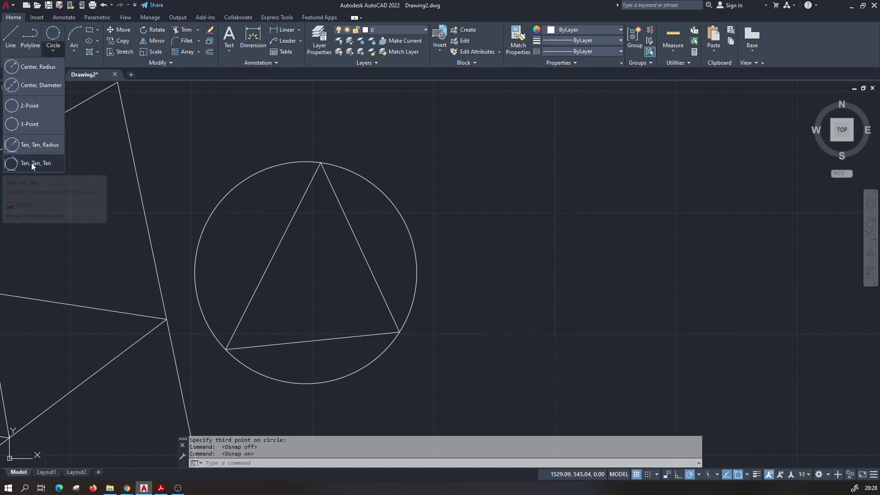
Step: Inscribe a Tan, Tan, Tan circle touching the triangle's left, right and bottom sides
click(29, 163)
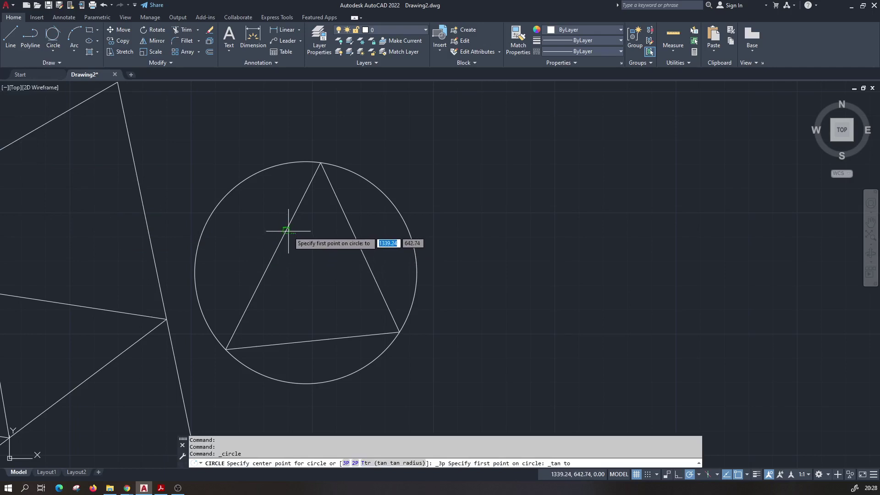
scroll(282, 229, up, 6)
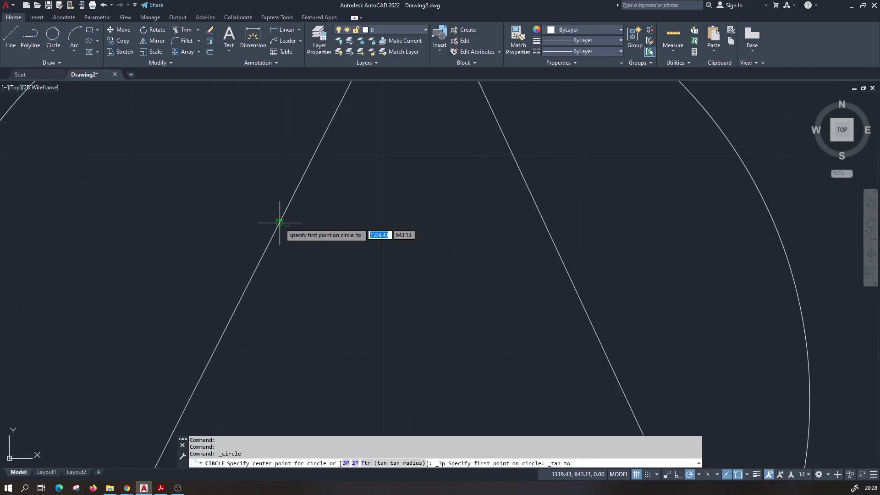
scroll(285, 207, down, 3)
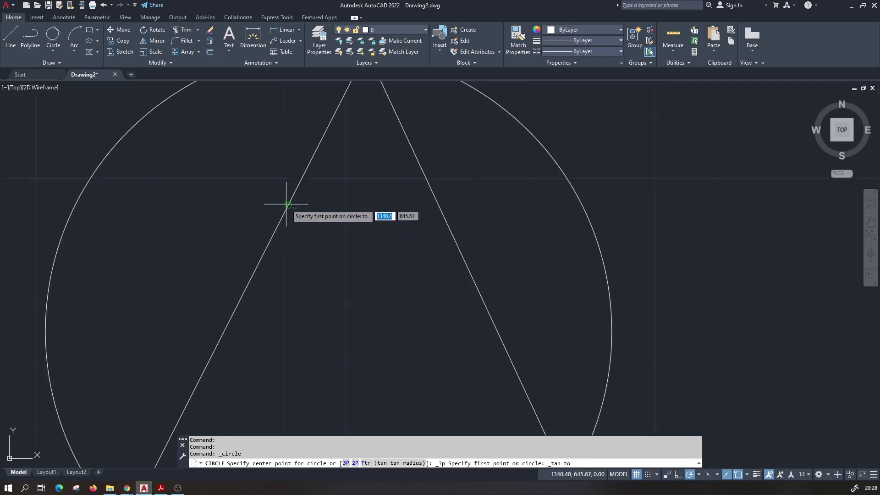
scroll(285, 206, down, 2)
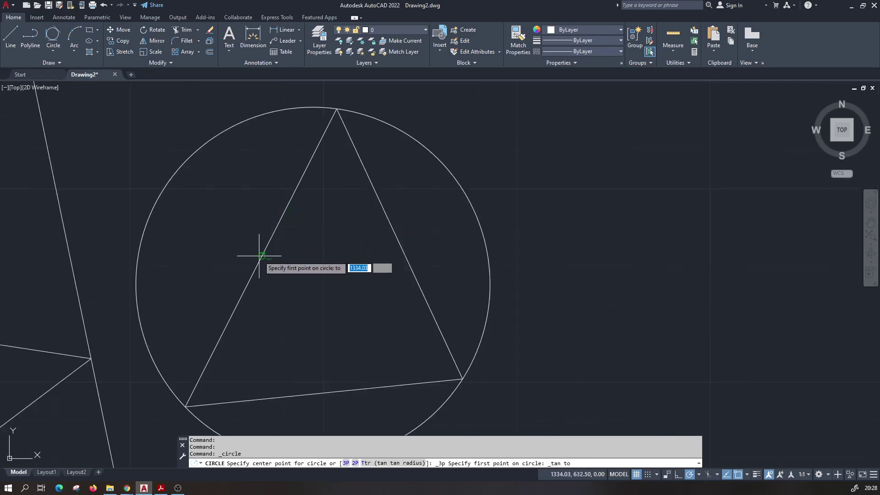
click(280, 220)
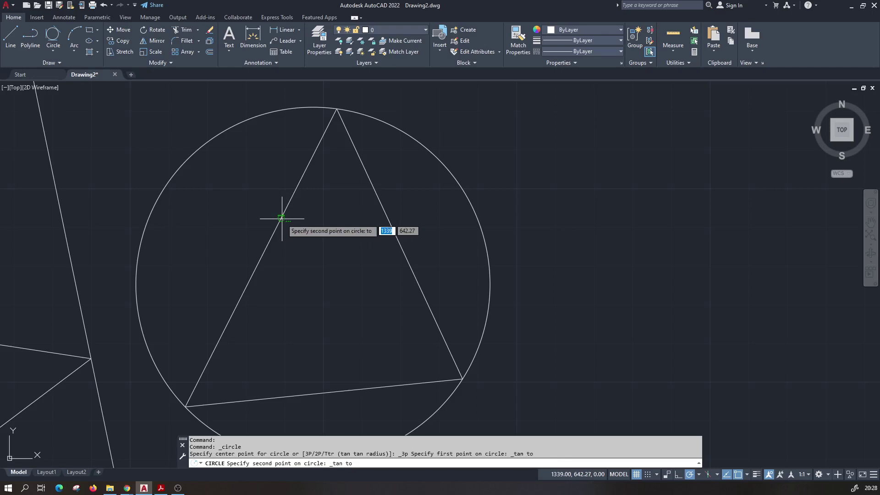
click(411, 270)
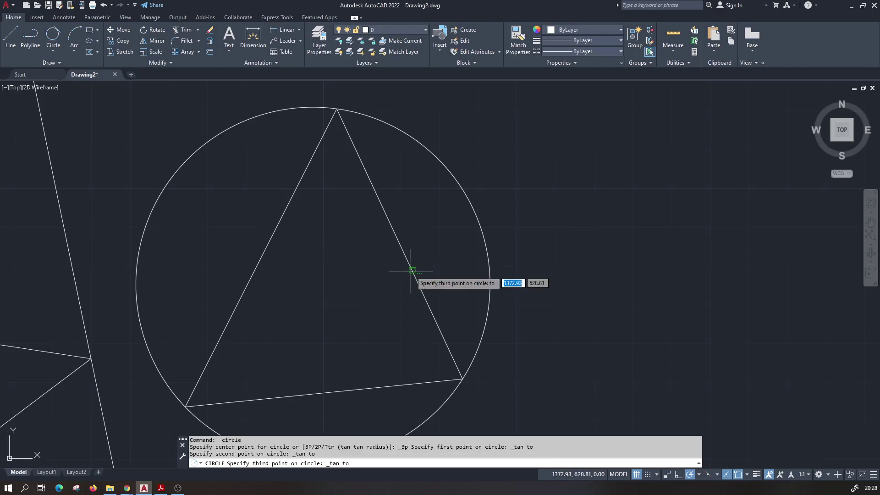
click(300, 395)
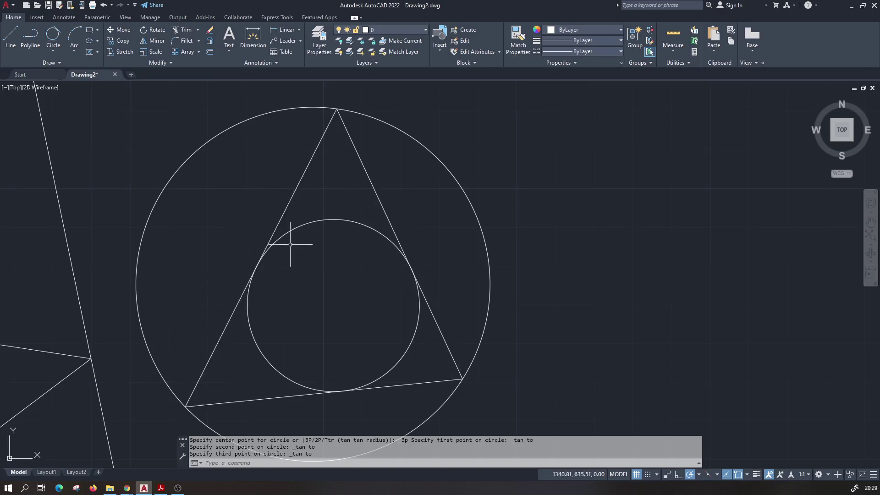
scroll(324, 310, down, 2)
scroll(324, 311, down, 2)
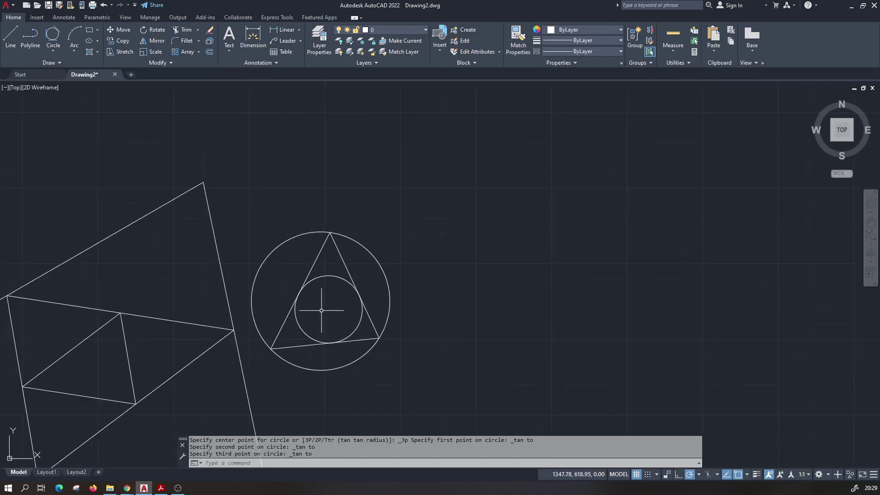
middle_drag(324, 310, 377, 262)
scroll(376, 252, up, 2)
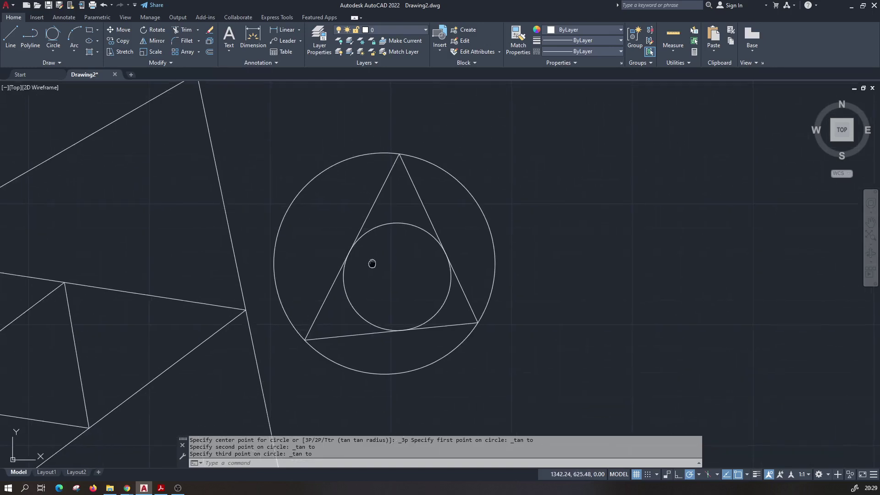
click(52, 49)
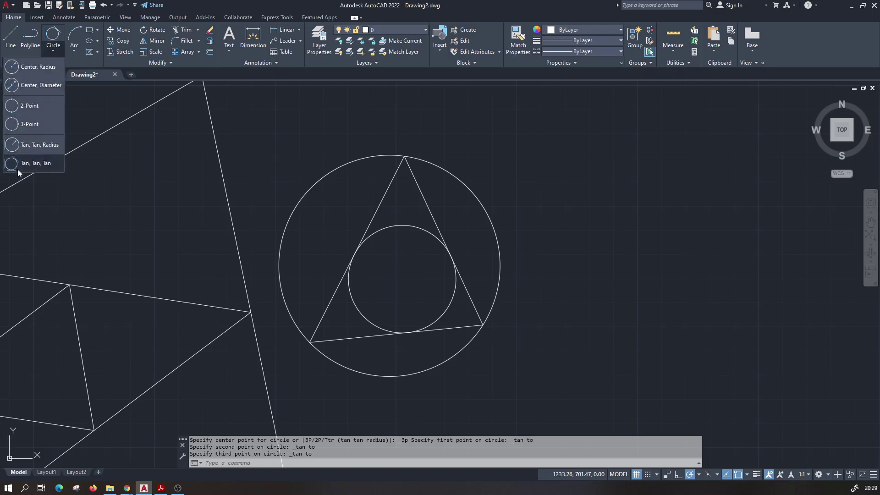
scroll(163, 246, down, 2)
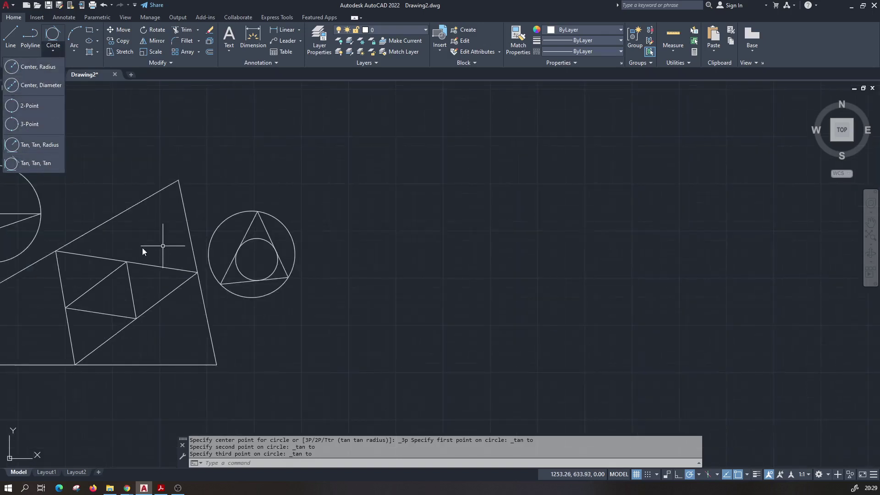
middle_drag(138, 248, 255, 250)
scroll(184, 262, up, 2)
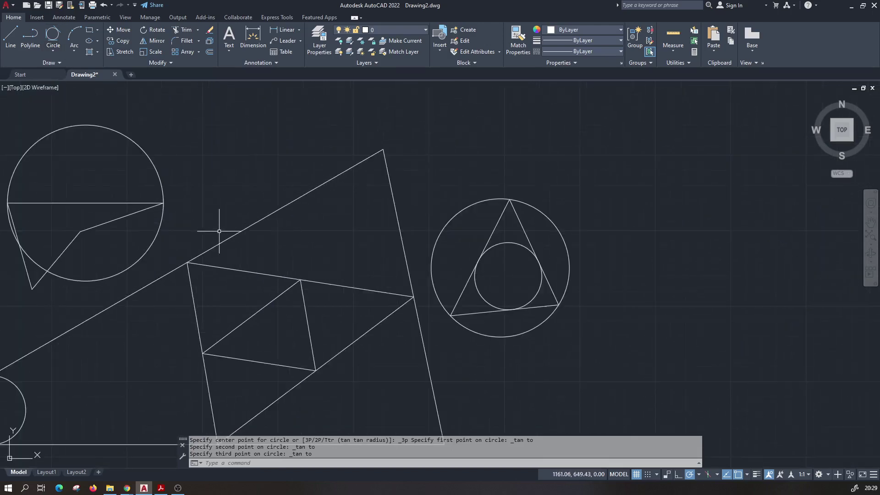
middle_drag(211, 229, 285, 220)
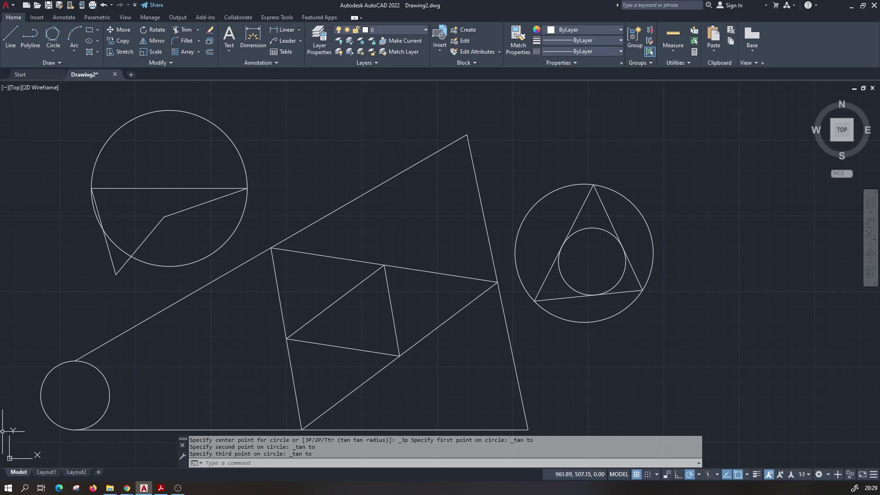
click(126, 488)
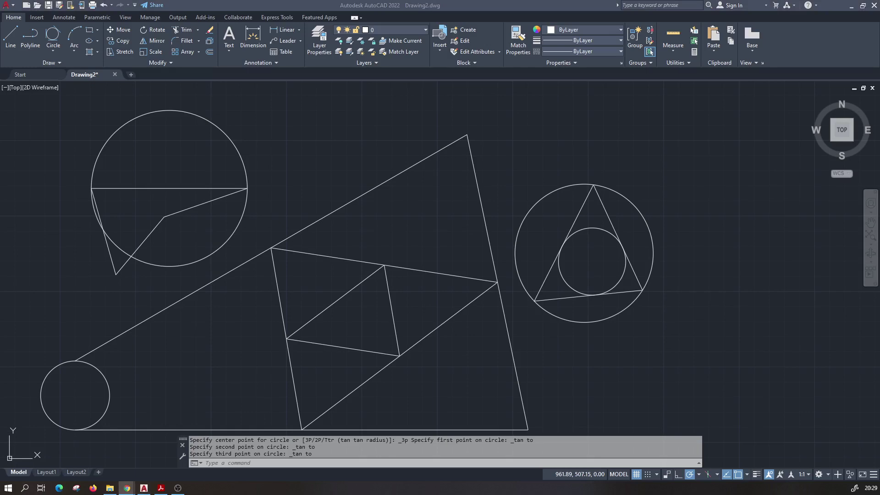
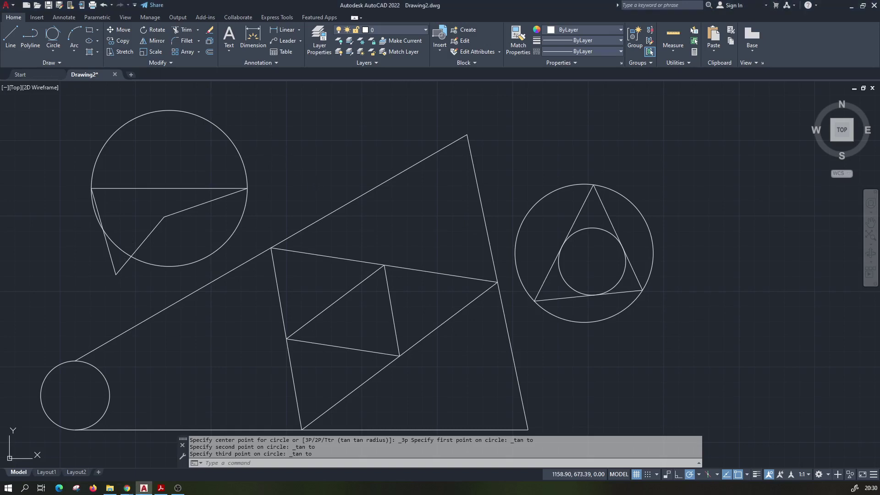
Step: Pan and zoom to bring the whole group of shapes back to the centre of the view
middle_drag(303, 196, 320, 182)
middle_drag(234, 197, 243, 202)
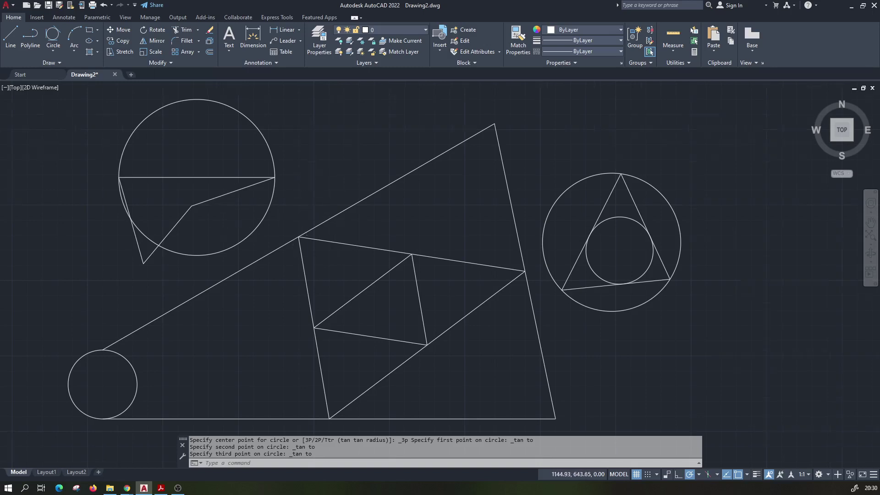
middle_drag(303, 214, 295, 203)
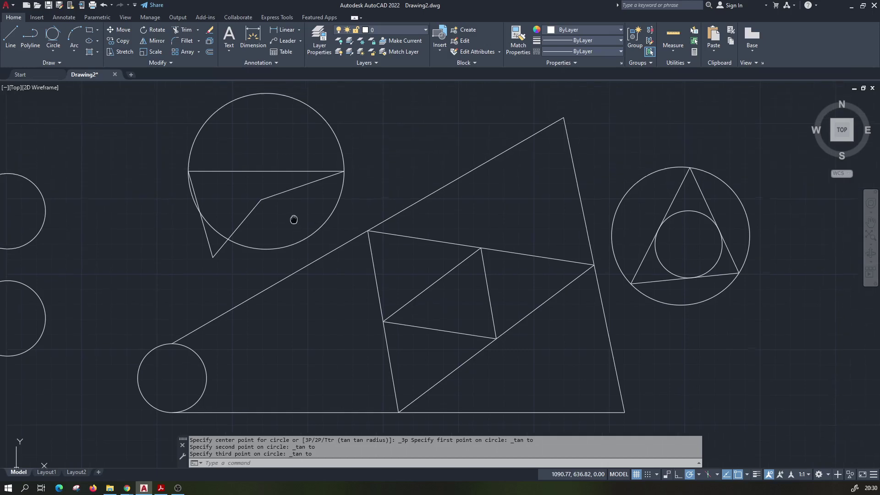
scroll(291, 220, down, 2)
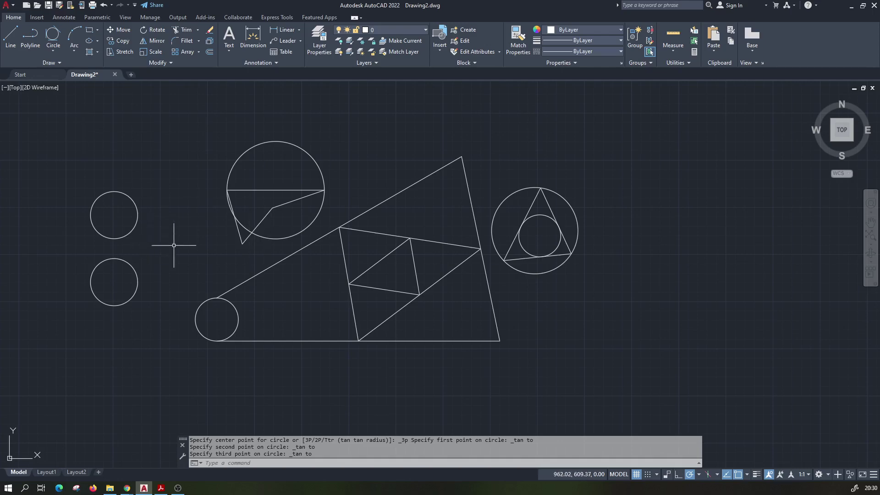
middle_drag(197, 237, 237, 242)
scroll(164, 245, up, 2)
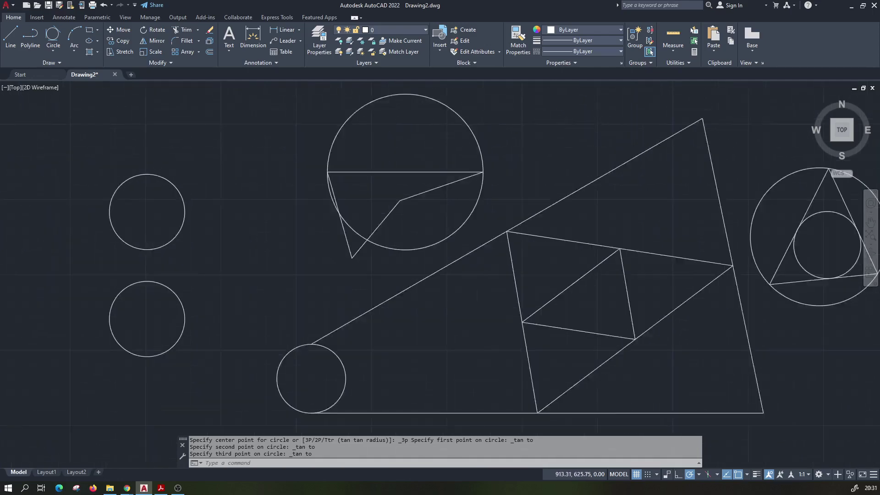
scroll(166, 222, up, 2)
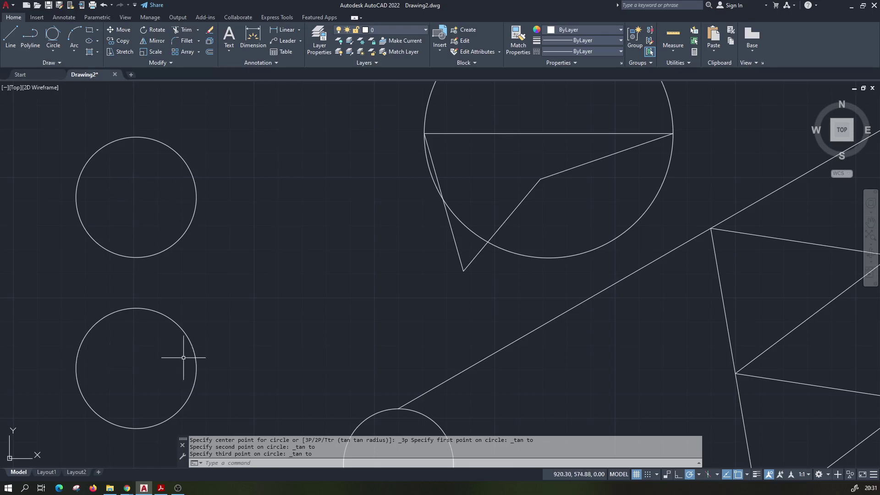
scroll(189, 353, down, 2)
middle_drag(269, 351, 226, 262)
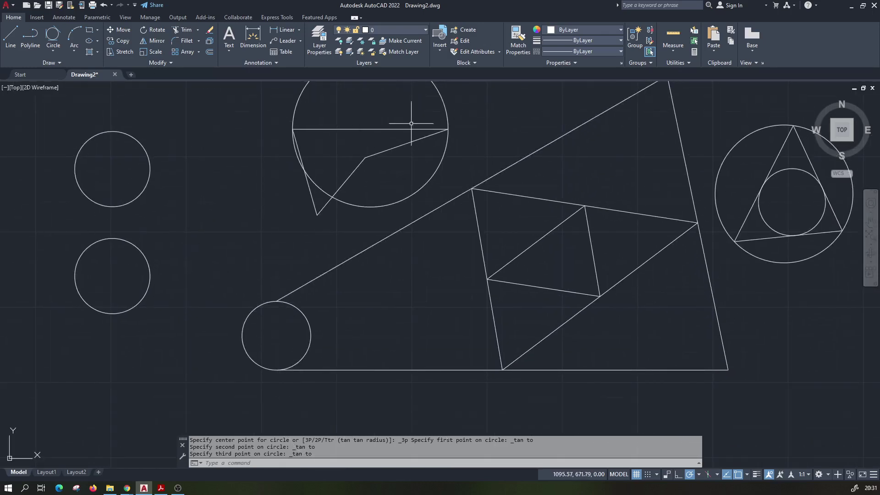
middle_drag(379, 122, 259, 164)
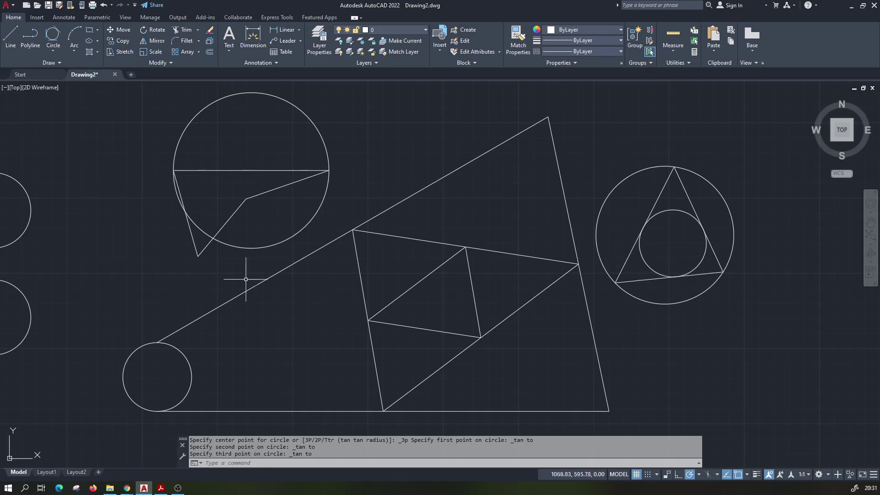
middle_drag(274, 318, 388, 307)
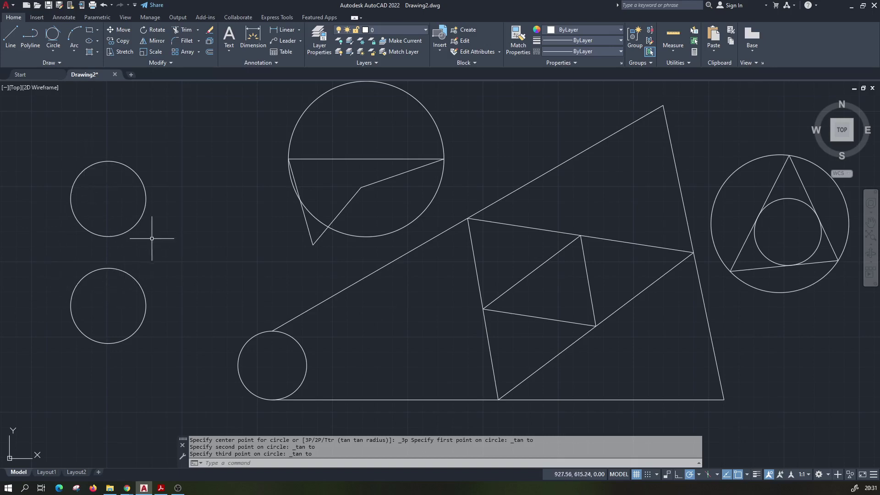
middle_drag(426, 244, 347, 275)
scroll(388, 255, down, 2)
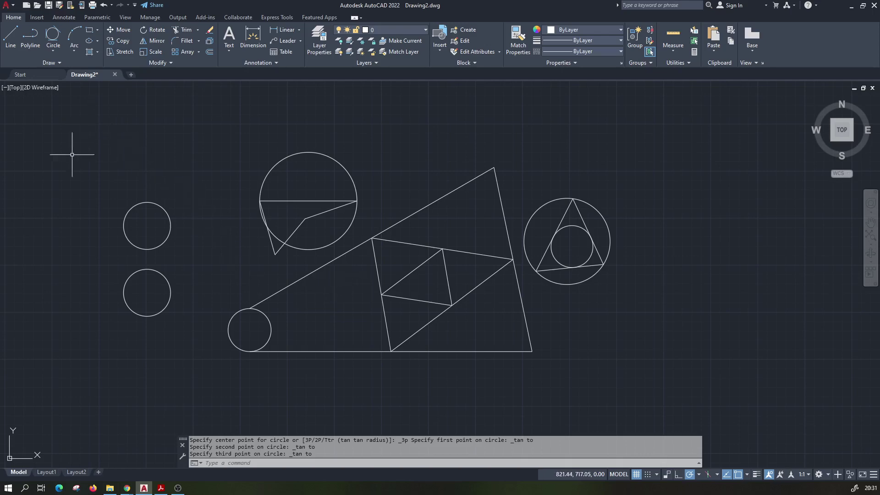
Step: Draw a selection window around only the upper small circle on the left
click(61, 130)
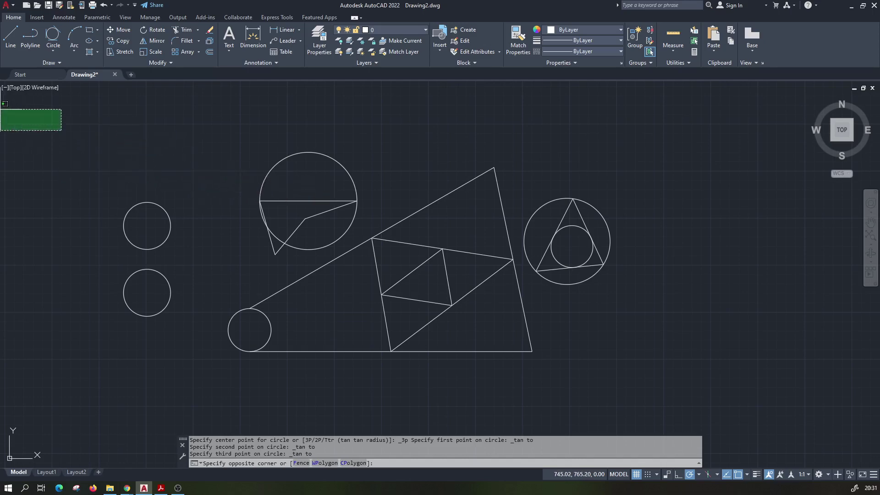
middle_drag(0, 109, 115, 154)
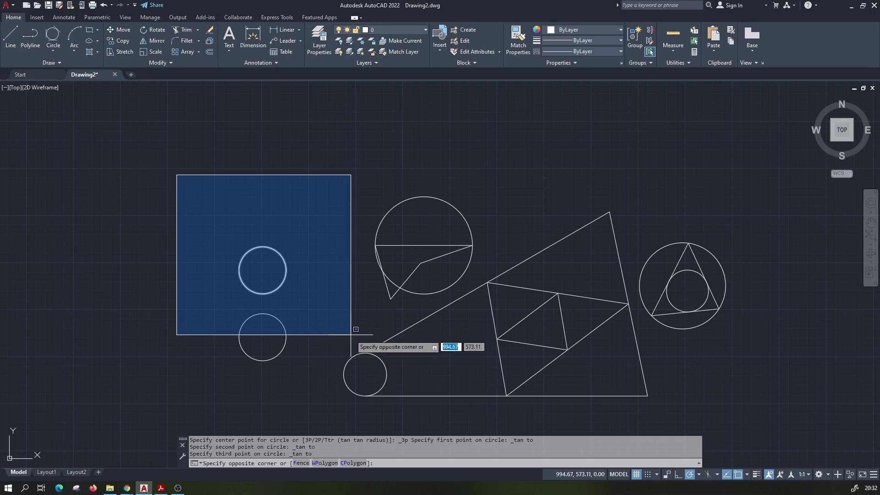
click(358, 337)
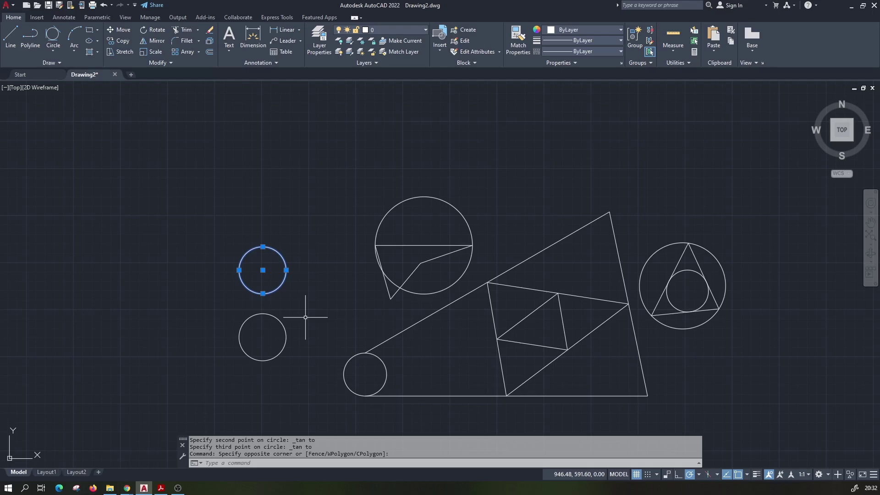
key(Escape)
click(188, 219)
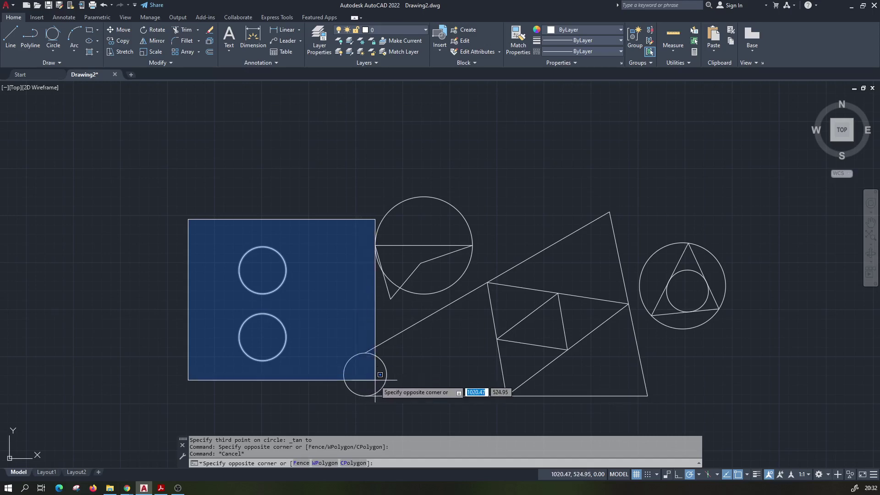
click(371, 379)
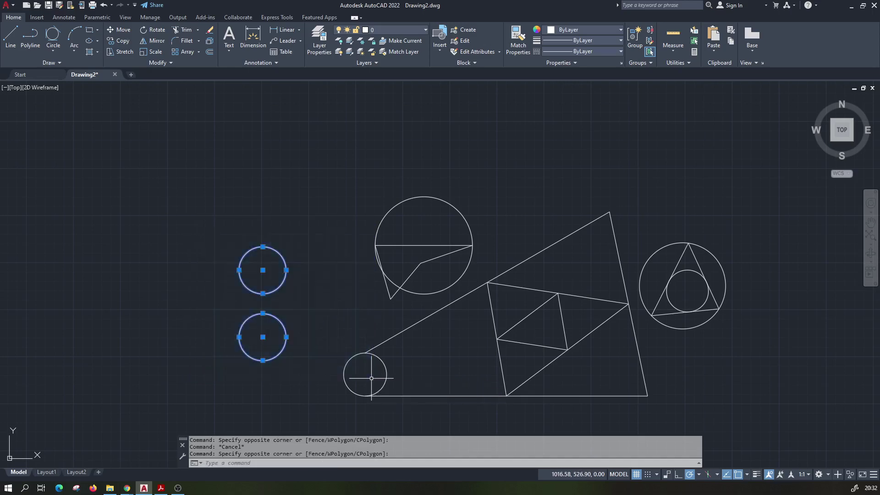
key(Escape)
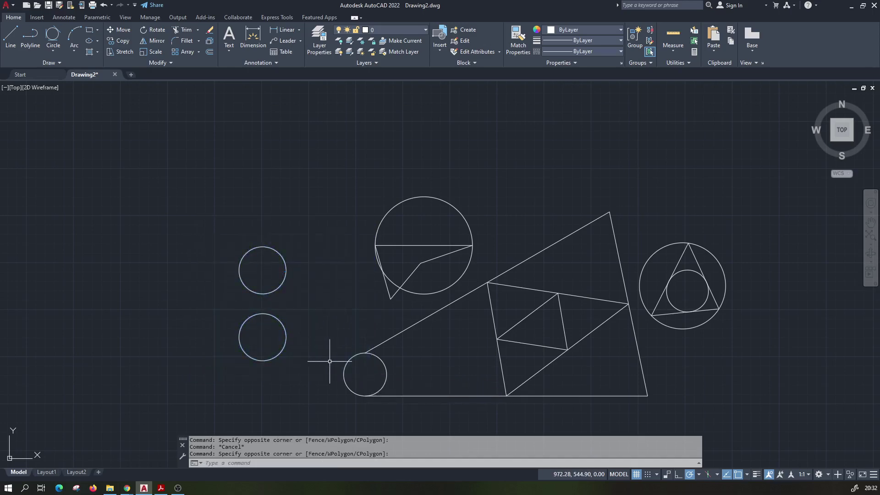
click(326, 336)
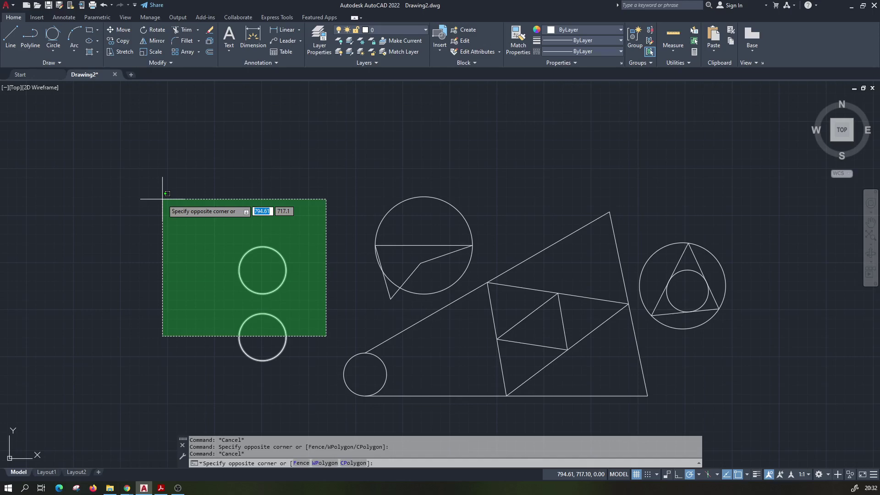
click(163, 199)
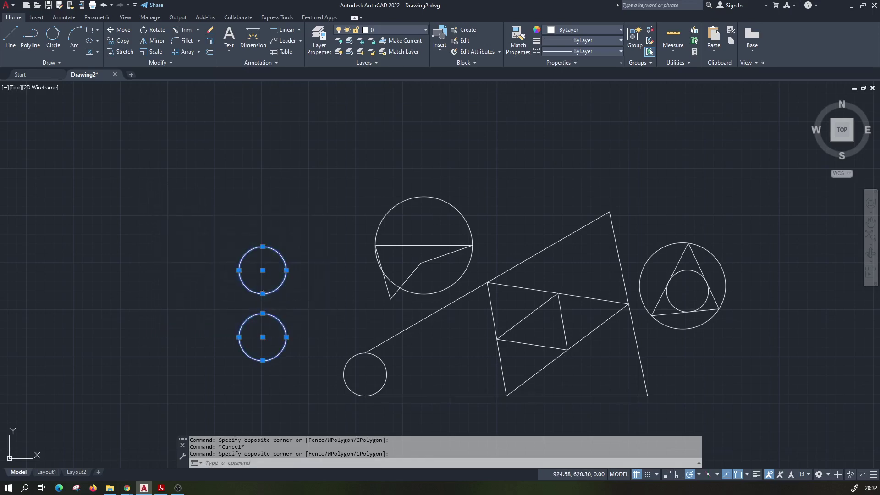
key(Escape)
click(359, 376)
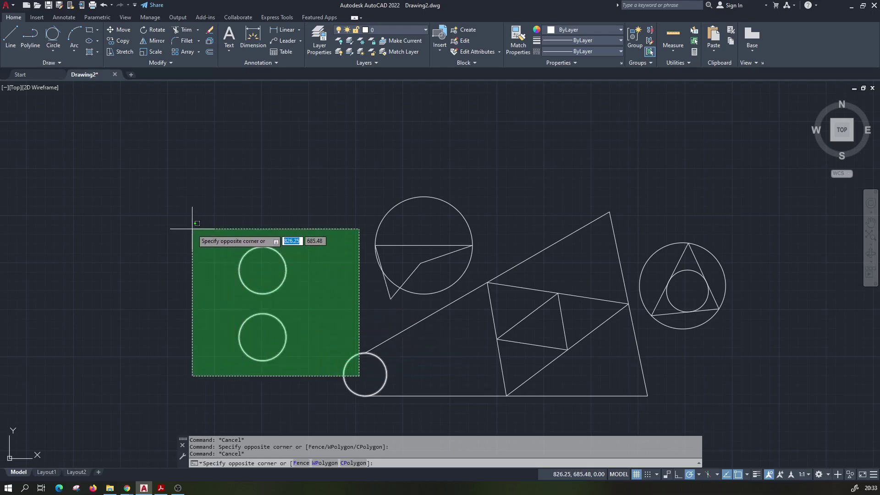
click(193, 229)
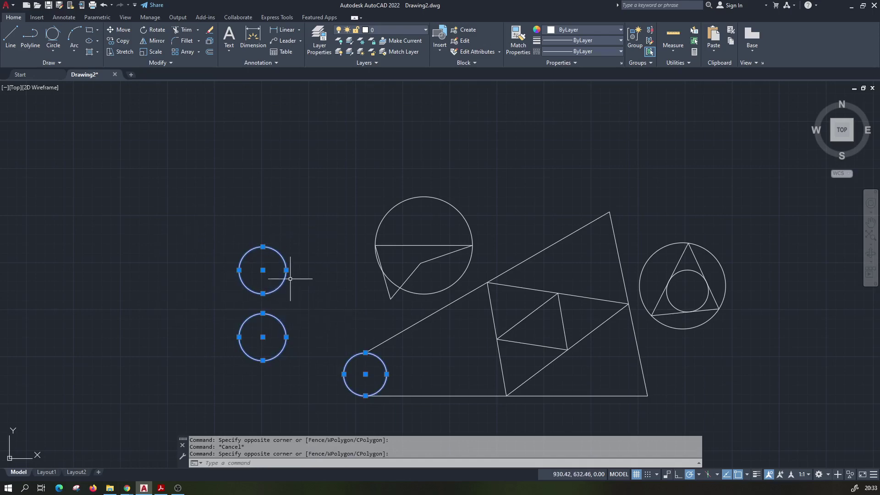
key(Escape)
click(299, 192)
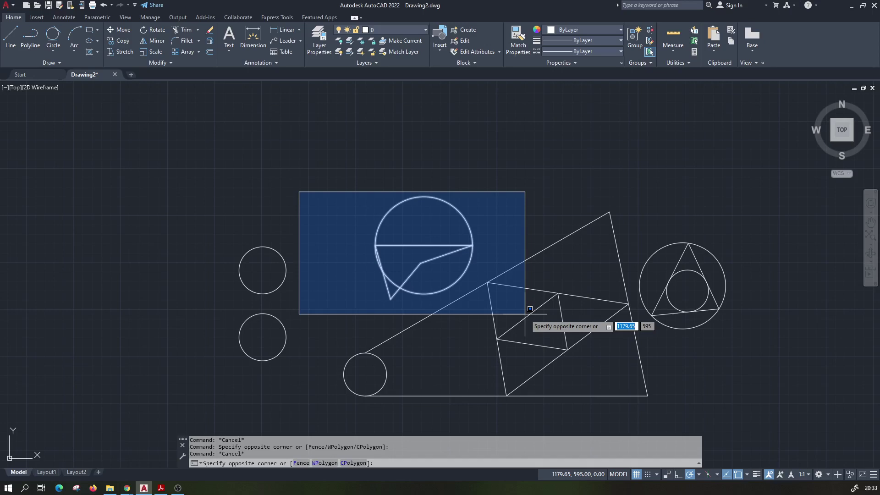
Step: Erase the chord and triangle lines inside the large upper circle, leaving the bare circle
click(525, 314)
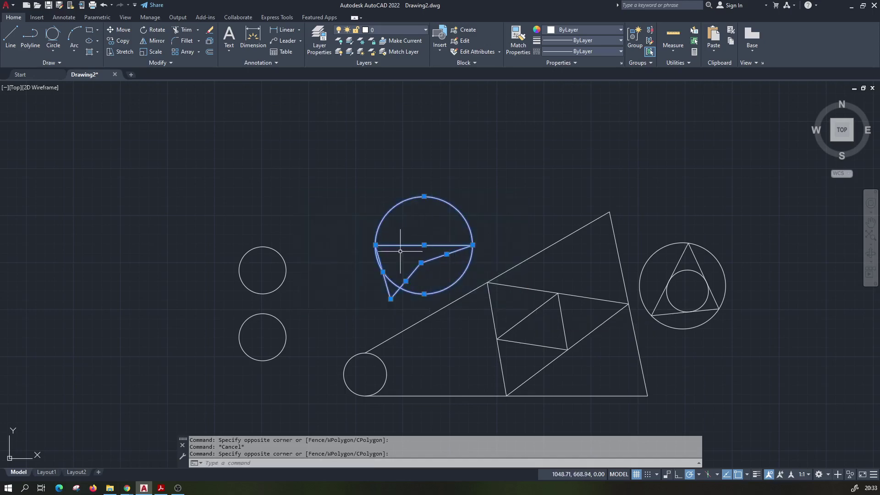
key(Escape)
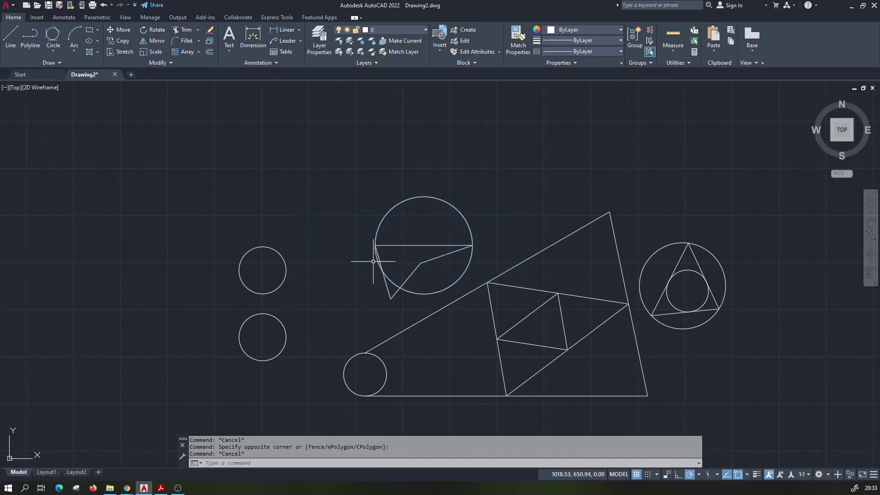
scroll(422, 263, up, 2)
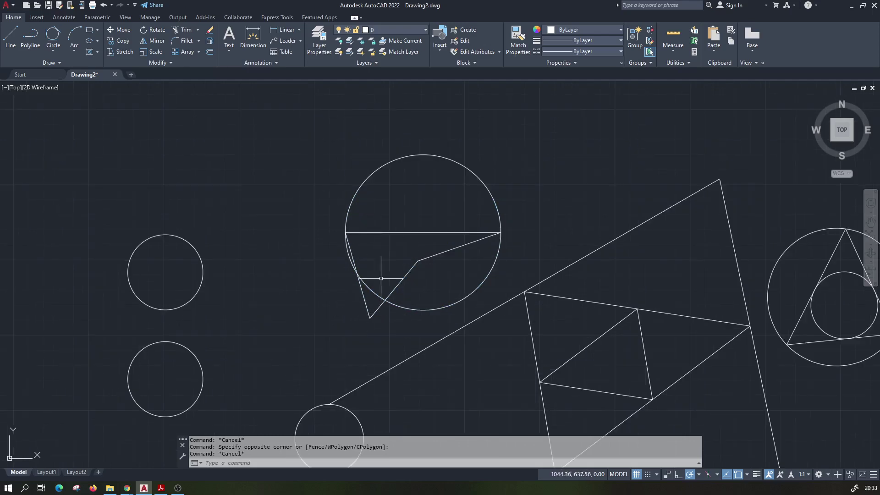
click(321, 204)
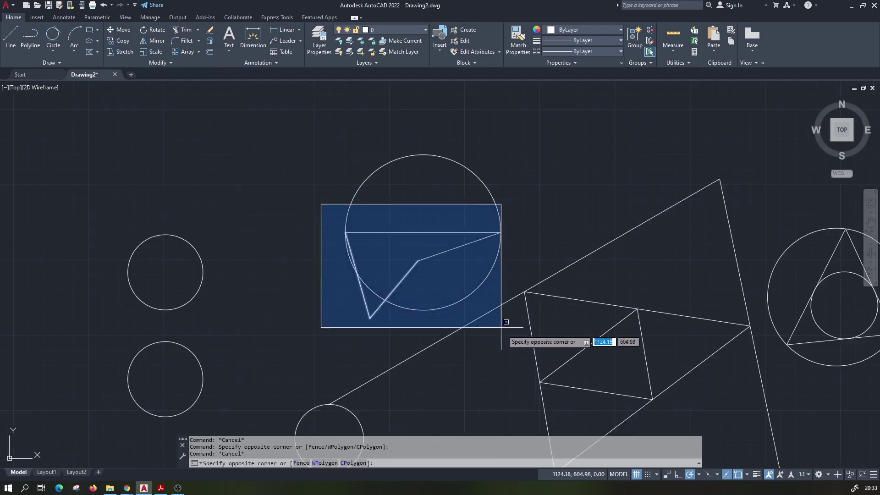
click(521, 343)
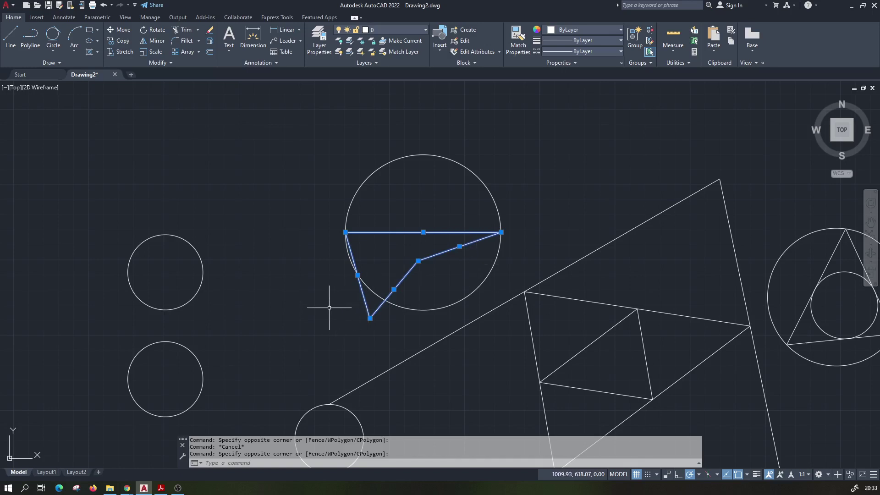
key(Delete)
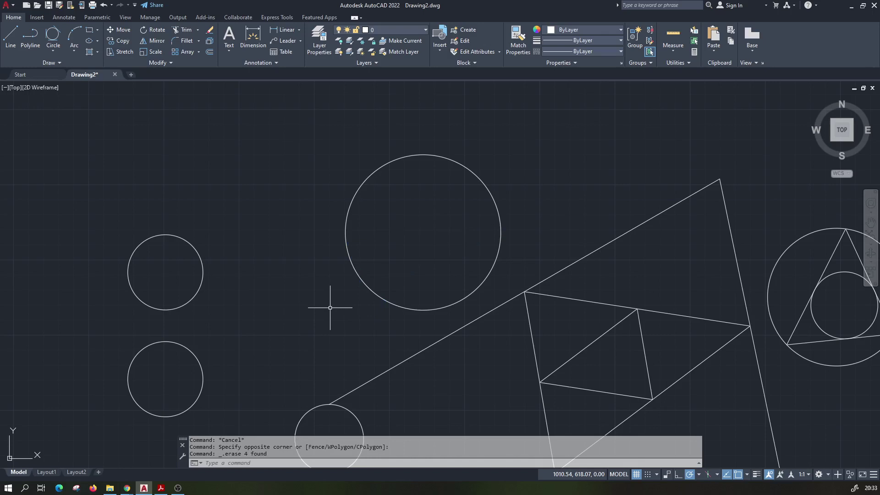
Step: Centre the inner quadrilateral and select two of its edges, then clear the selection
scroll(321, 278, down, 2)
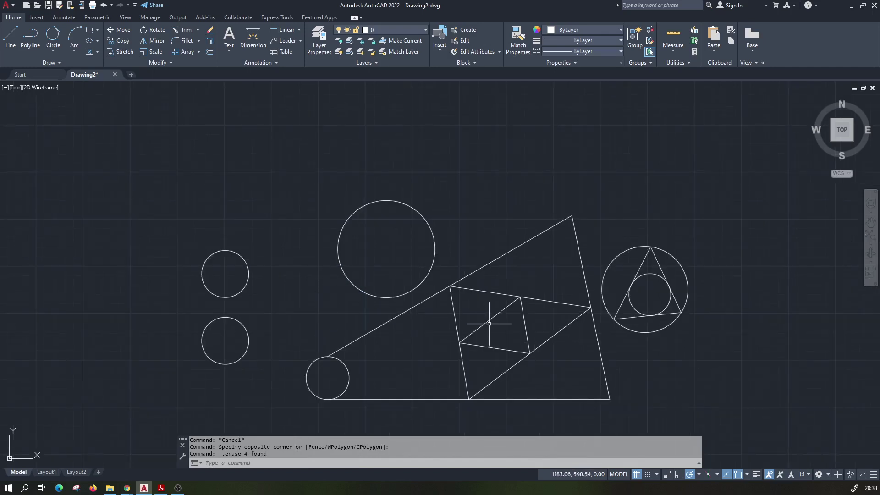
middle_drag(489, 323, 420, 326)
scroll(417, 325, up, 4)
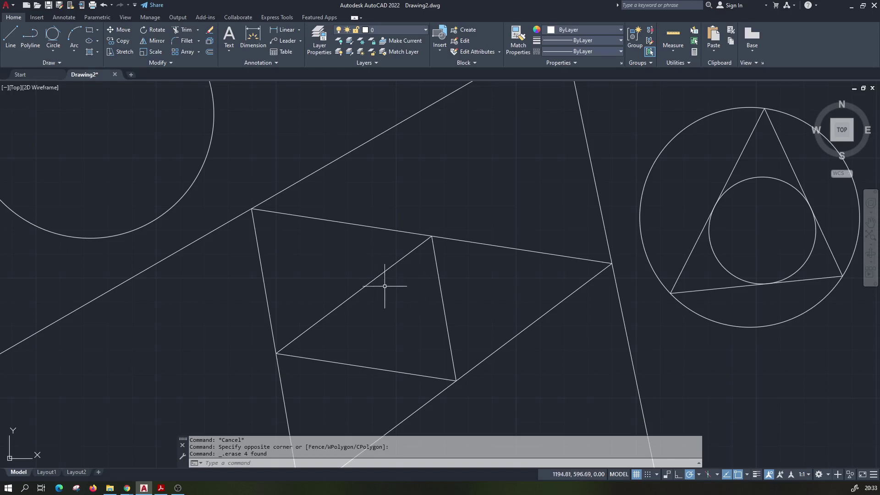
click(440, 286)
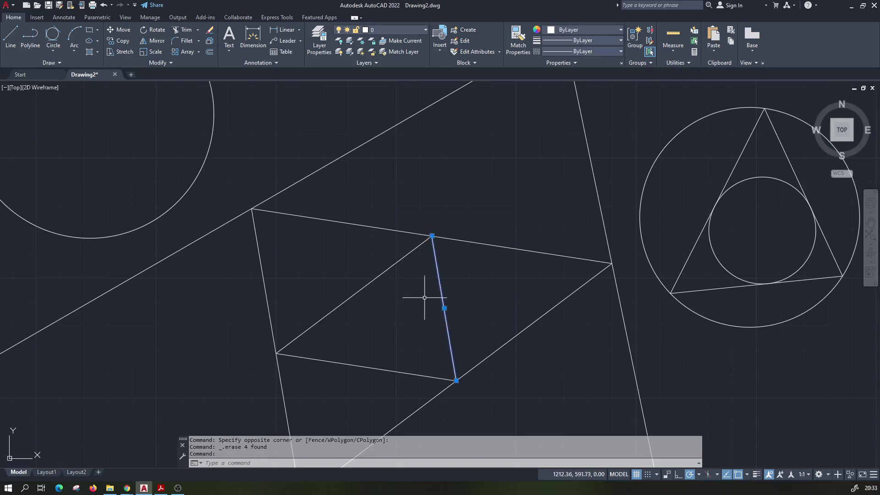
click(369, 283)
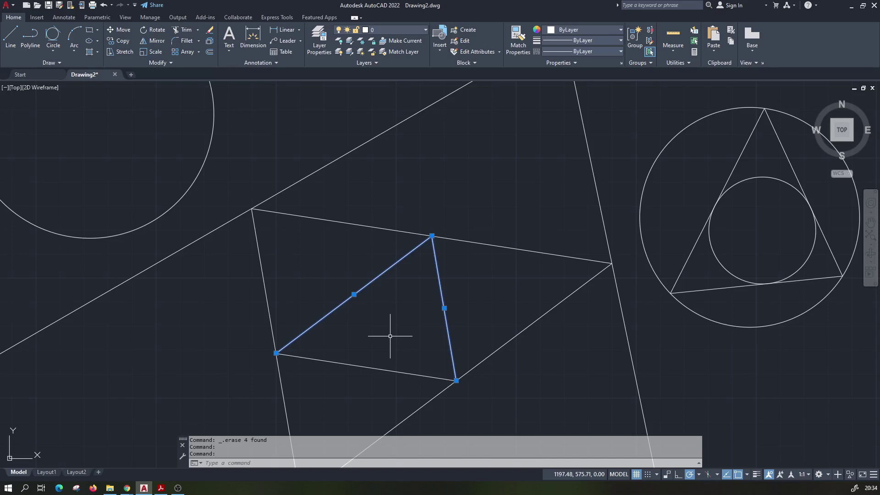
key(Escape)
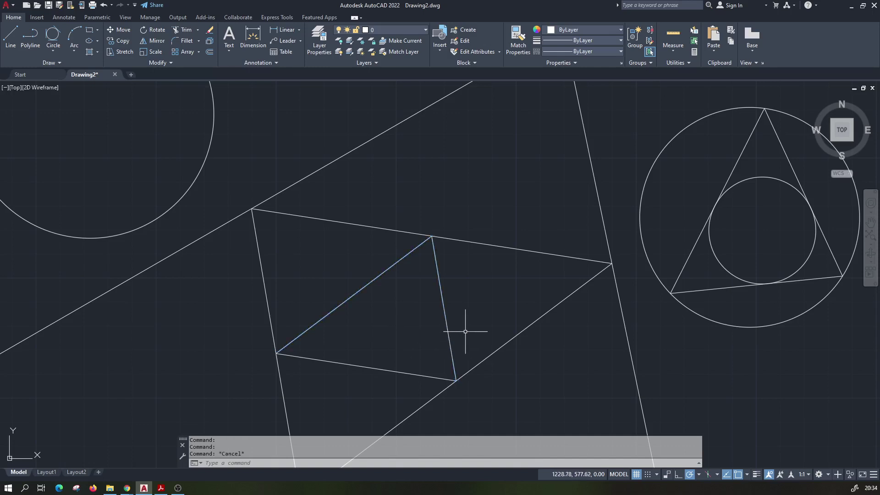
Step: Crossing-select two inner triangle edges, deselect them, and zoom out to the full drawing
click(465, 331)
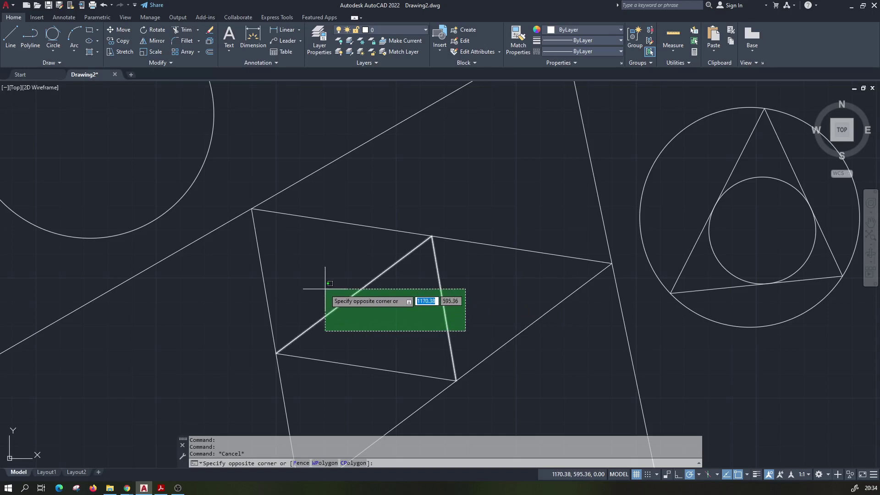
click(315, 288)
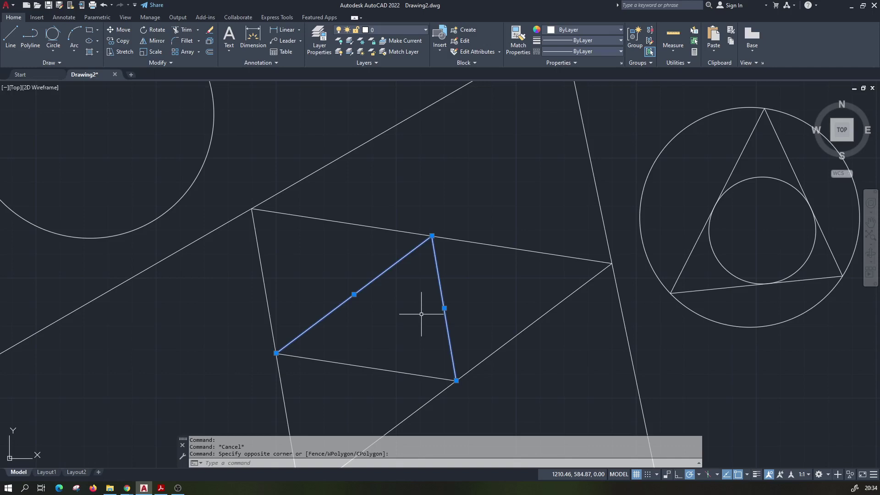
key(Escape)
scroll(421, 314, down, 3)
scroll(405, 308, down, 3)
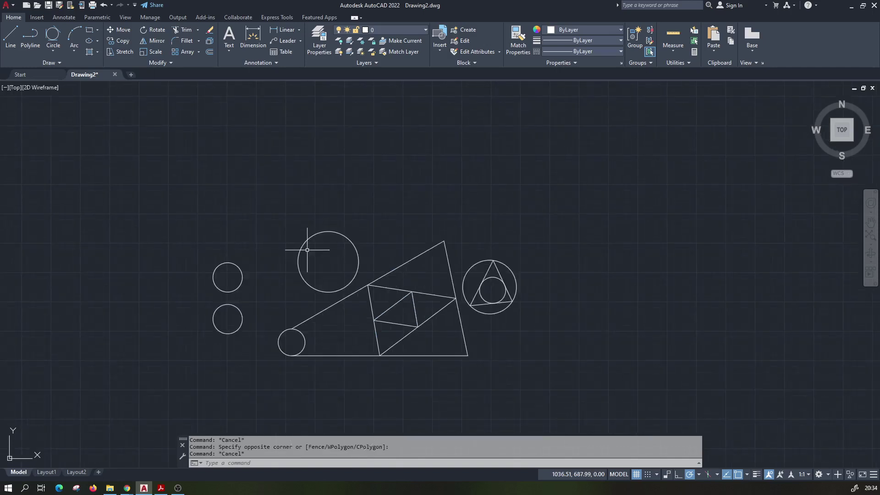
click(173, 132)
key(Escape)
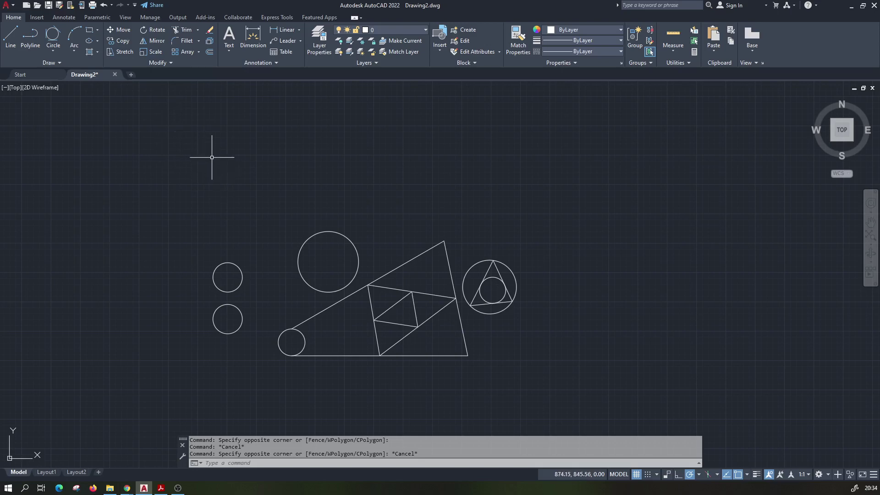
key(Escape)
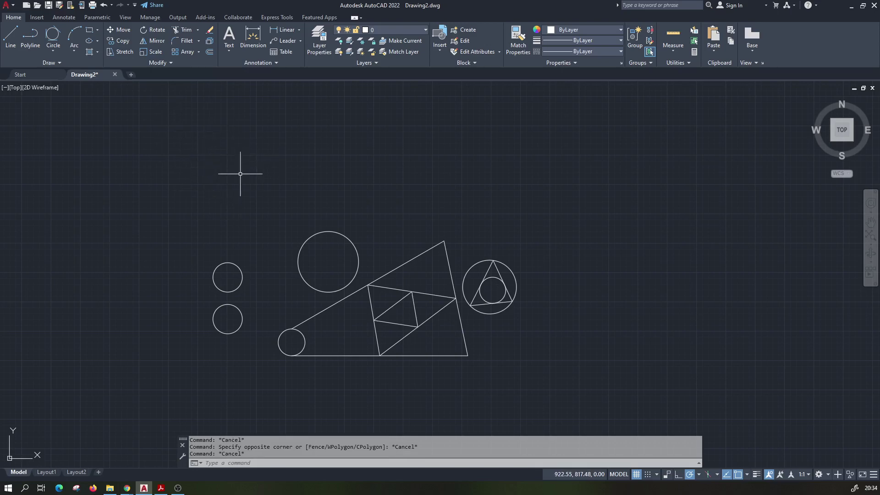
key(Escape)
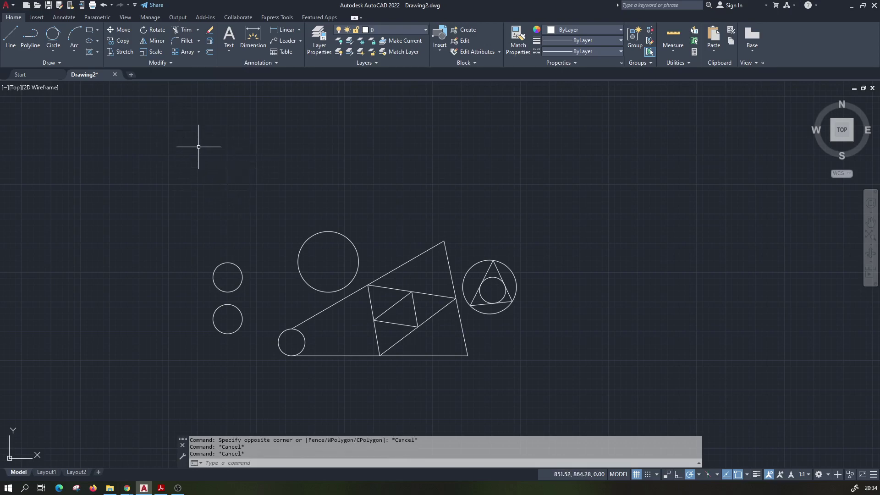
click(198, 145)
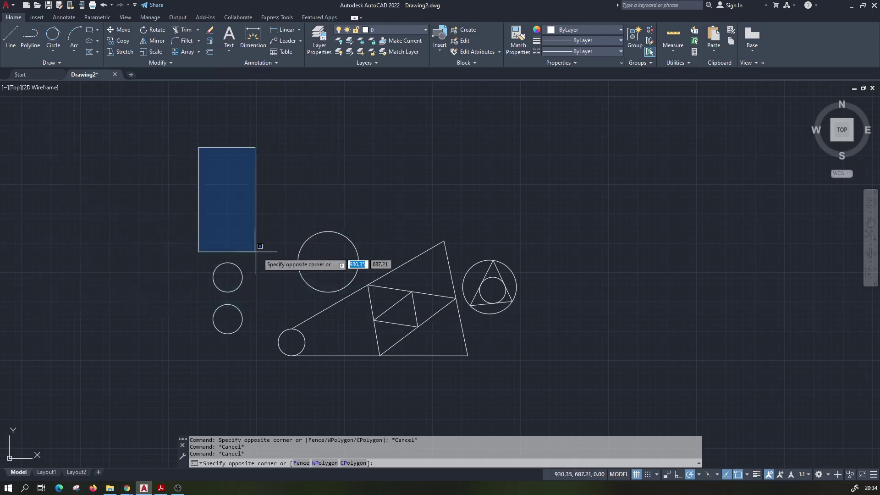
key(Escape)
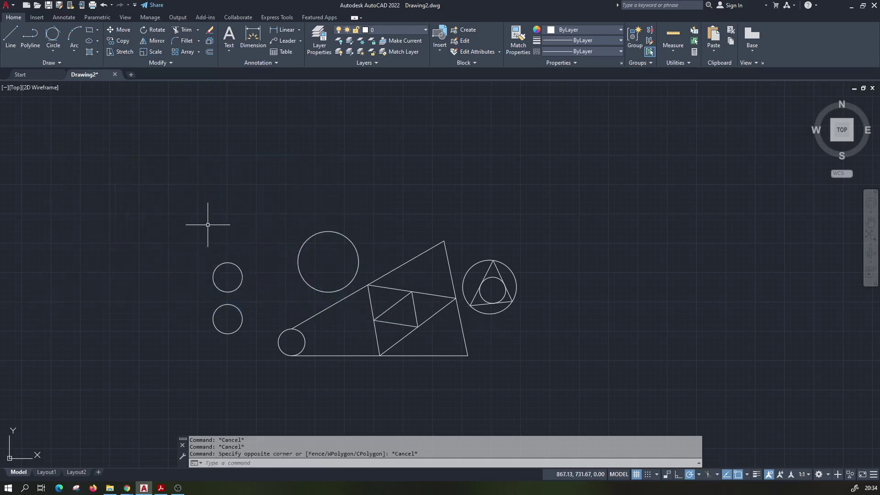
middle_drag(261, 239, 207, 218)
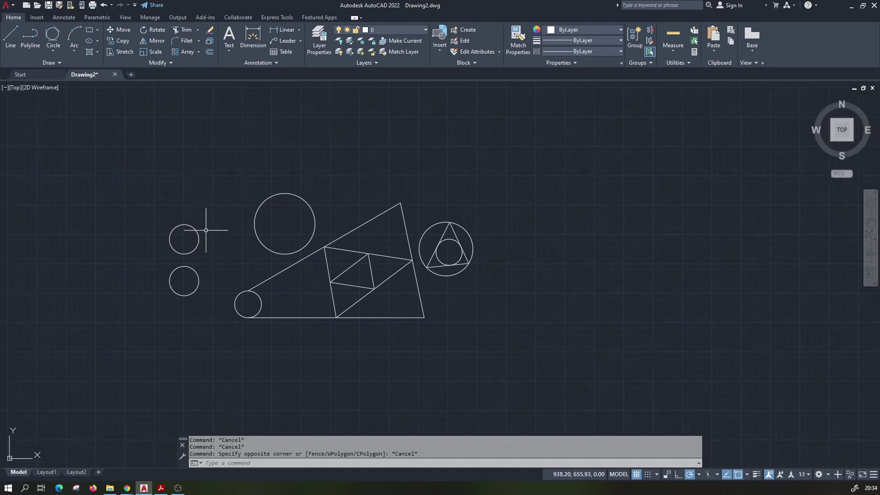
scroll(185, 236, up, 2)
scroll(186, 229, up, 2)
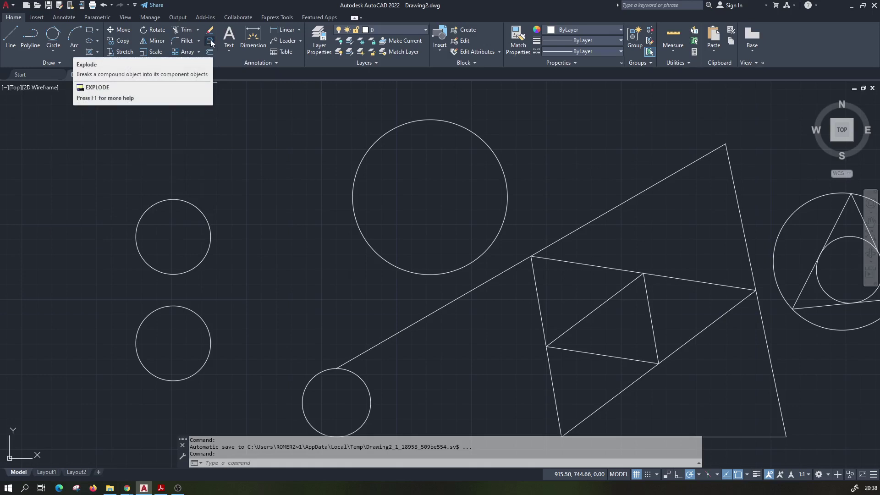
mouse_move(119, 29)
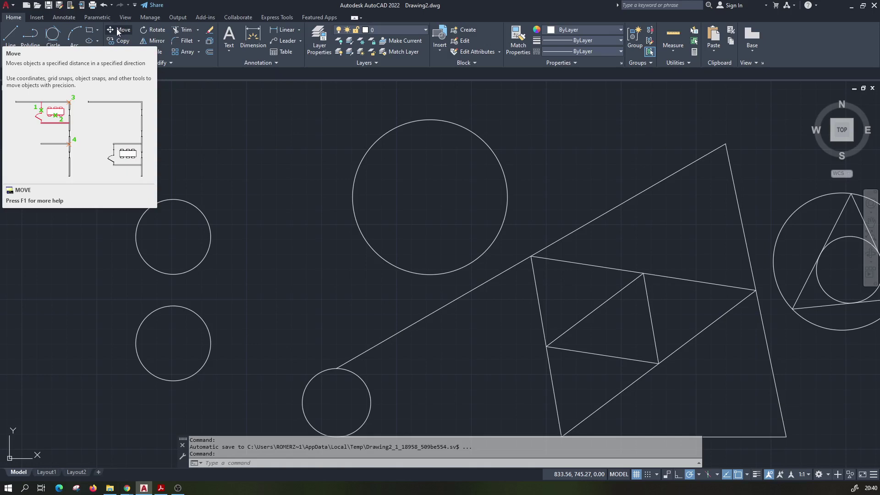
Step: Move the upper-left circle and the small lower circle 50 units to the left
click(118, 30)
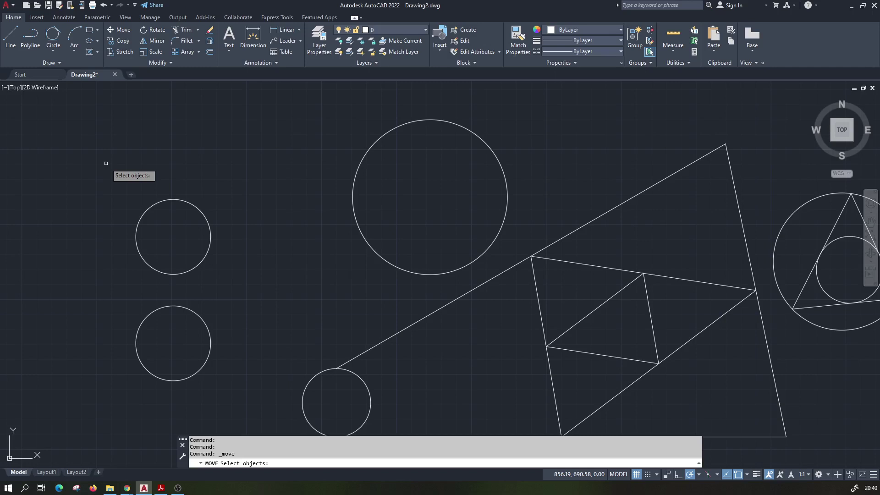
click(157, 202)
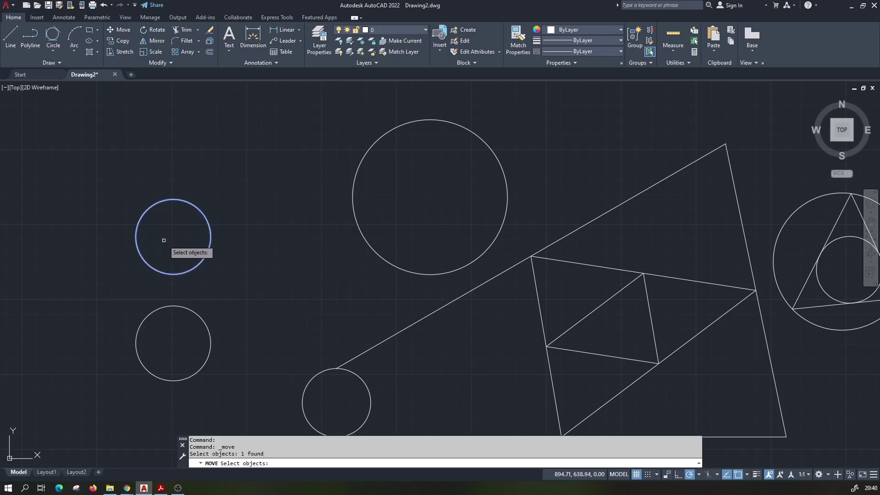
click(313, 380)
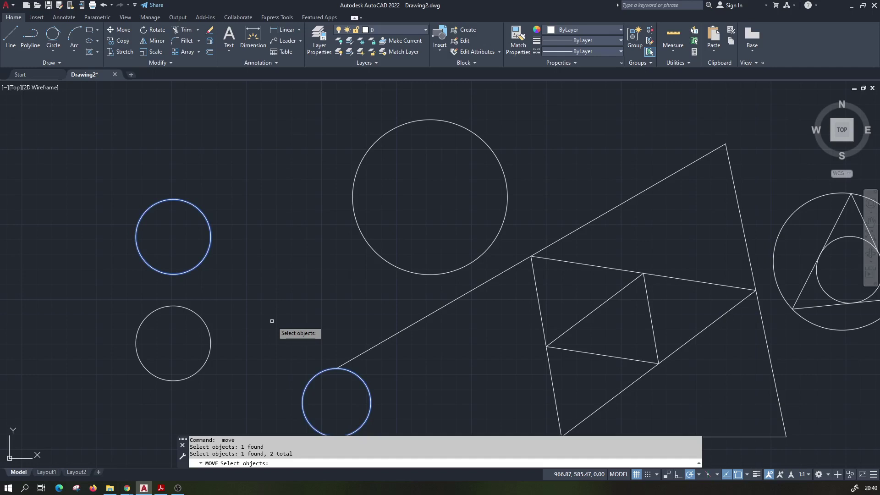
key(Return)
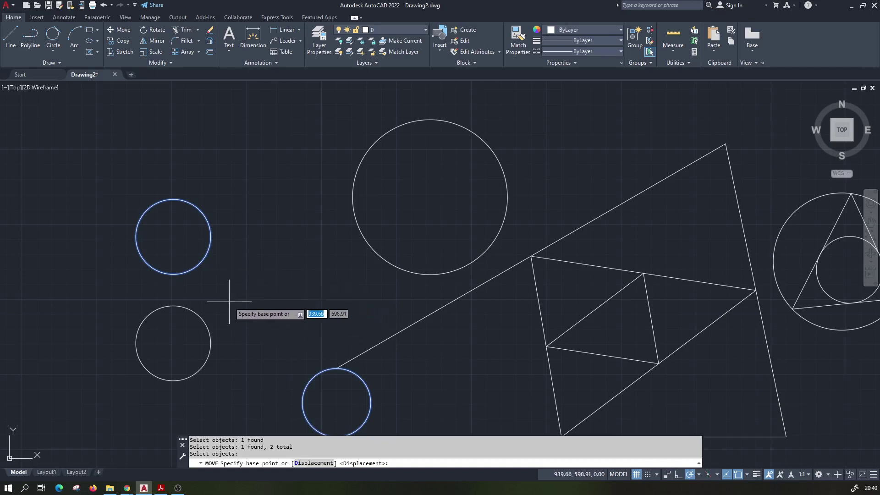
middle_drag(277, 323, 237, 285)
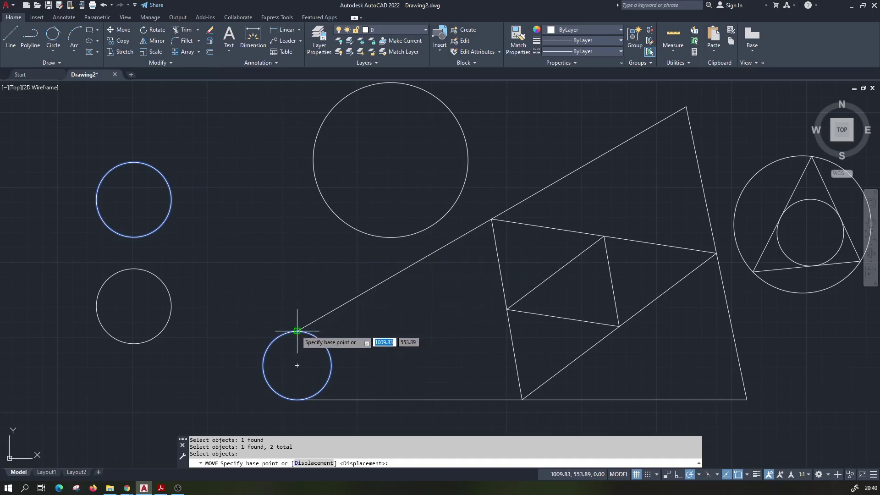
click(297, 330)
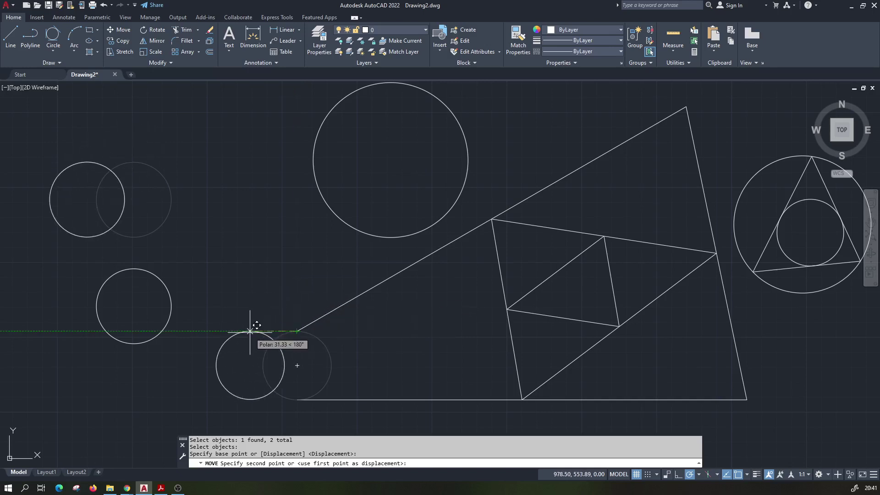
text(50)
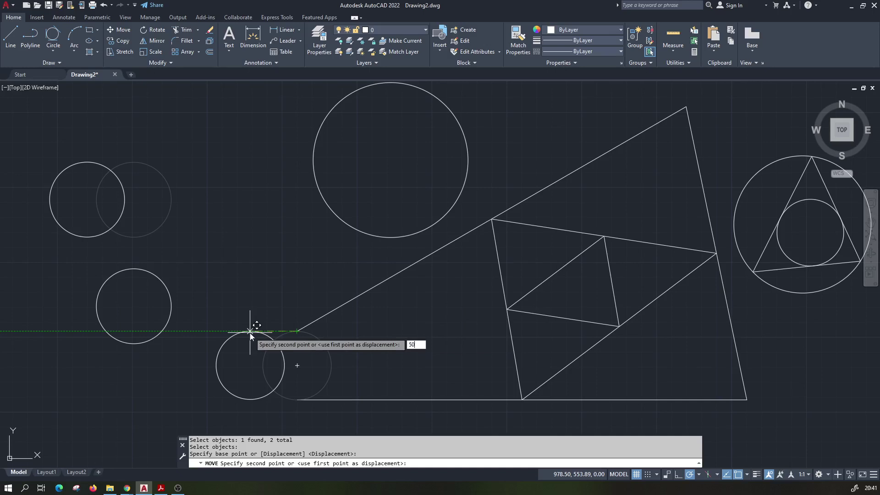
key(Return)
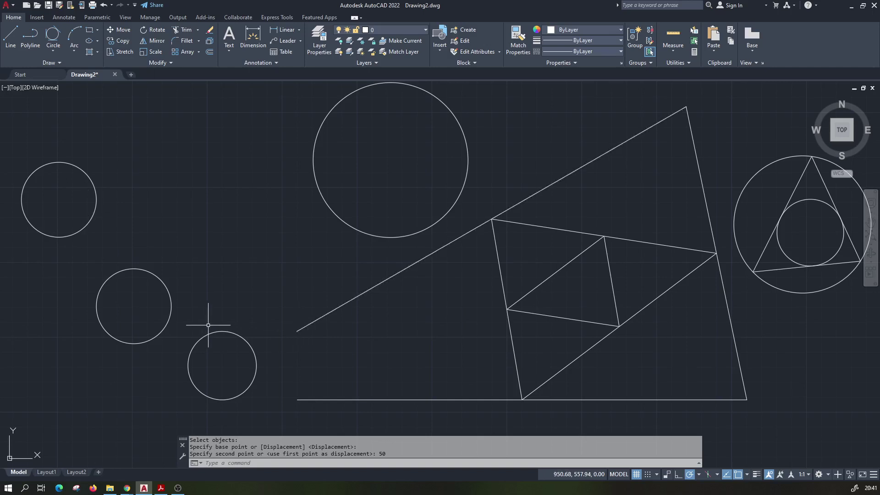
middle_drag(211, 299, 257, 295)
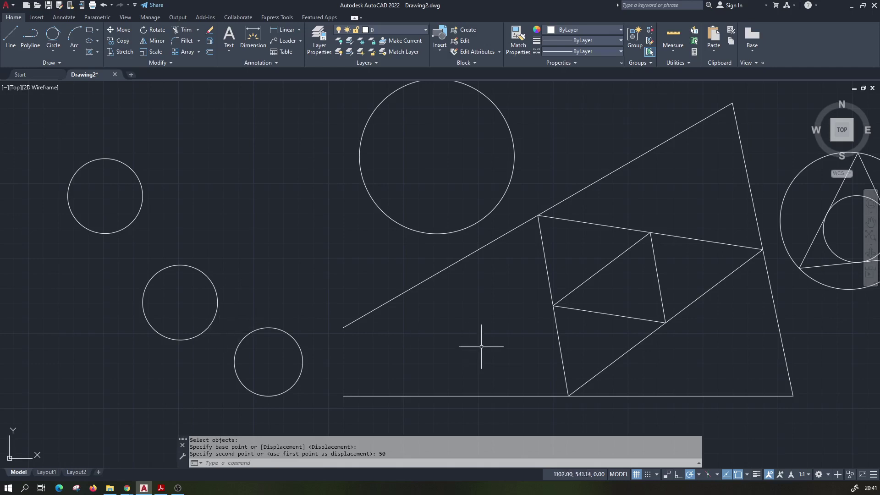
Step: Move the top-left and lower-middle circles 50 units right, back to their original positions
click(117, 29)
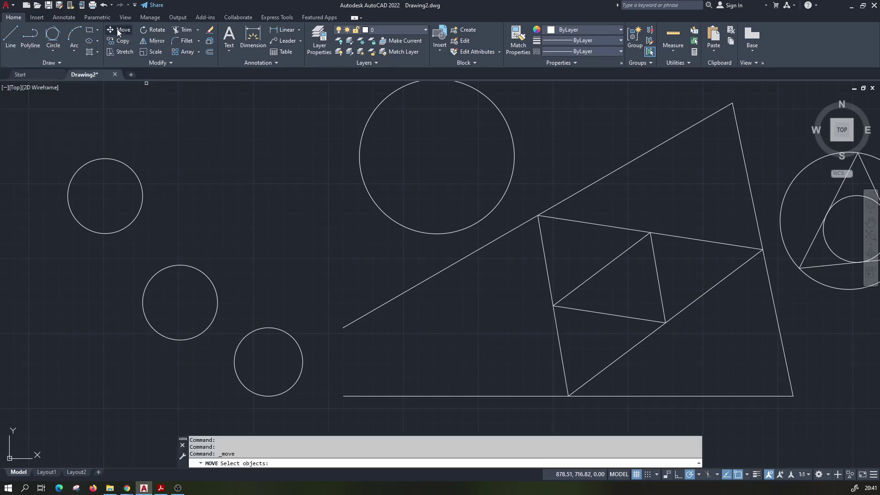
click(104, 159)
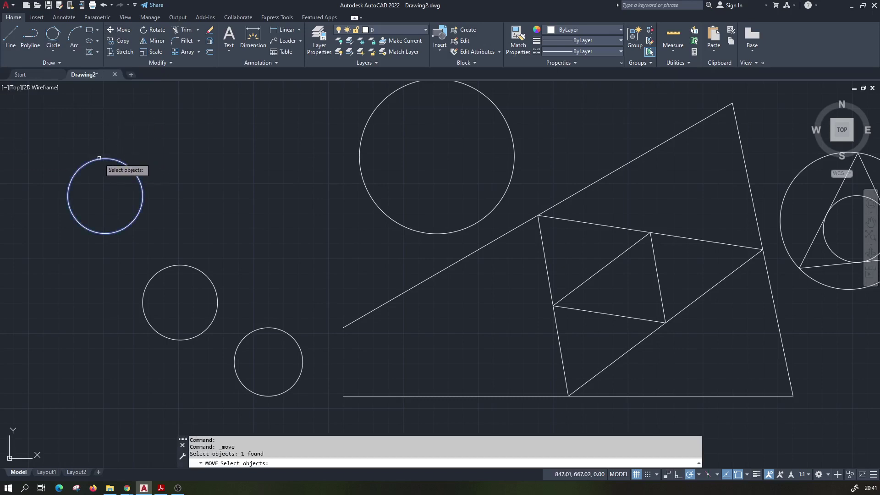
click(259, 329)
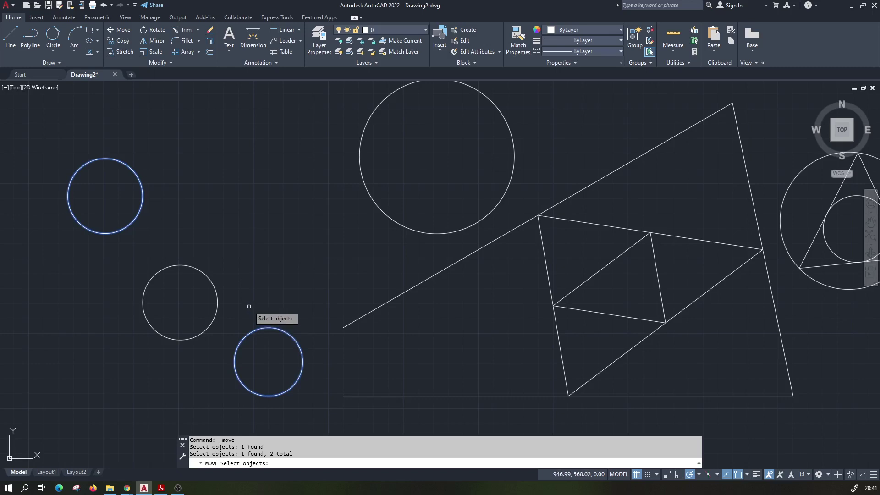
key(Return)
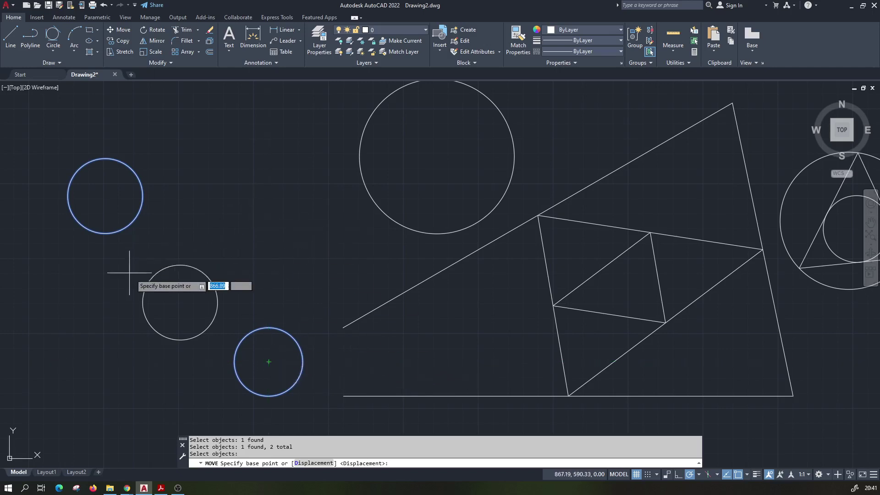
click(269, 361)
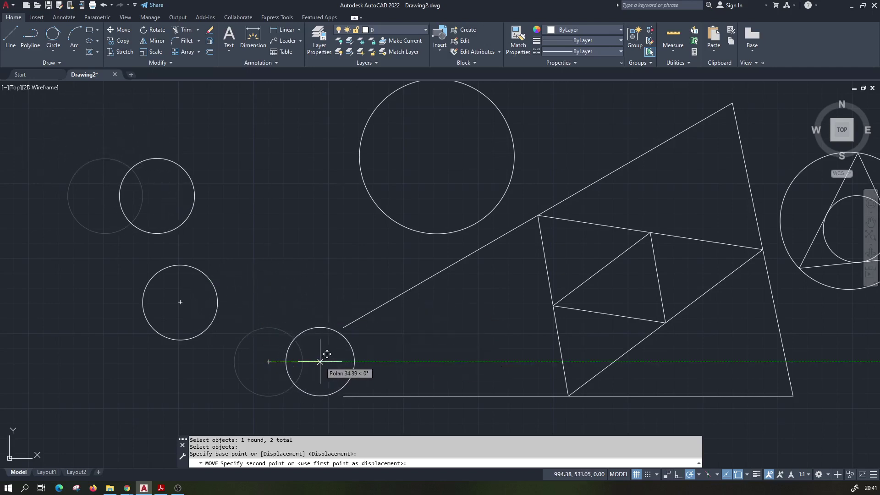
text(50)
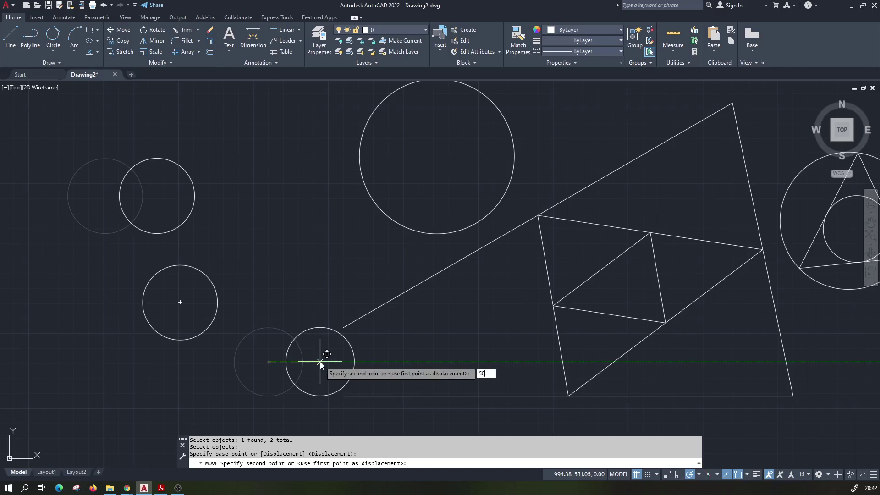
key(Return)
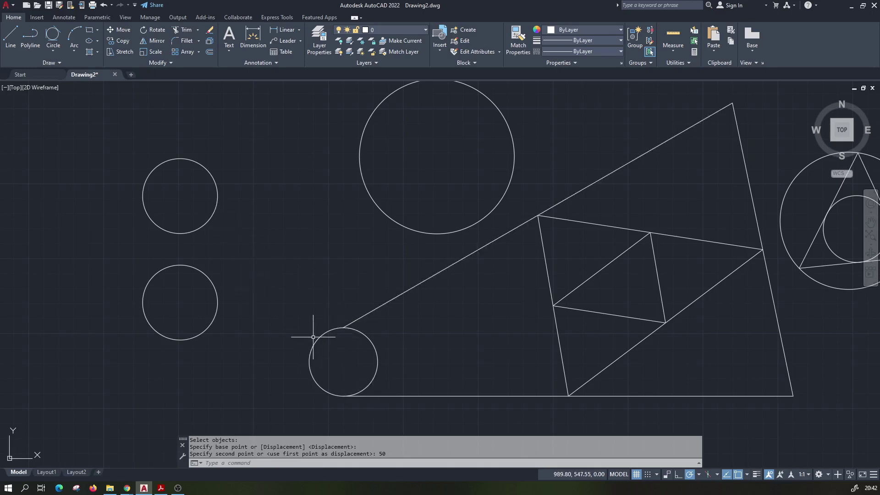
Step: Move the lower-left small circle by its centre into the large top circle
click(122, 28)
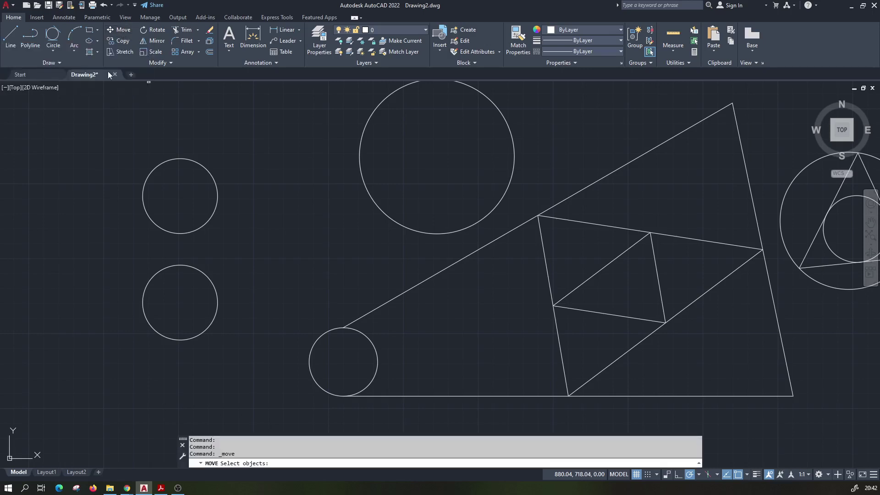
click(148, 281)
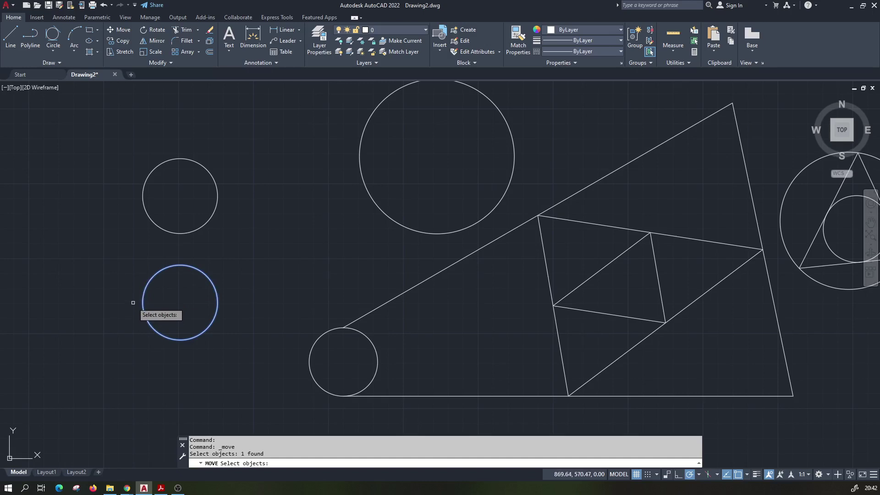
key(Return)
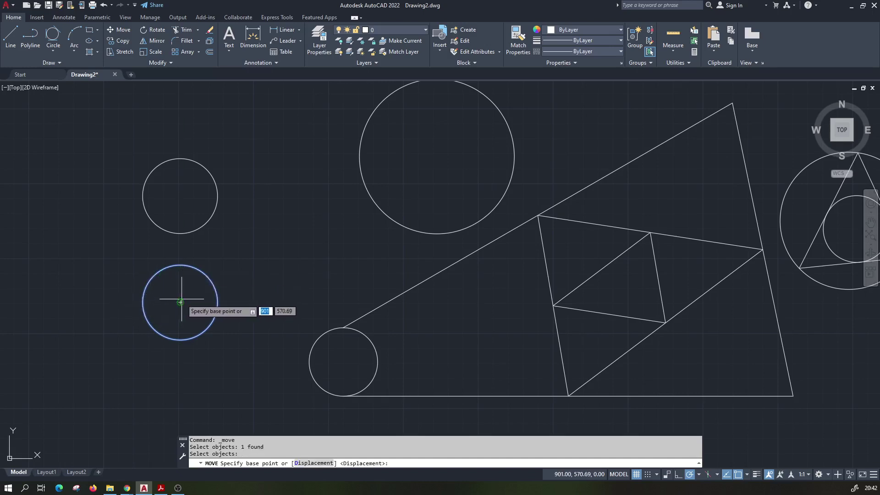
click(180, 302)
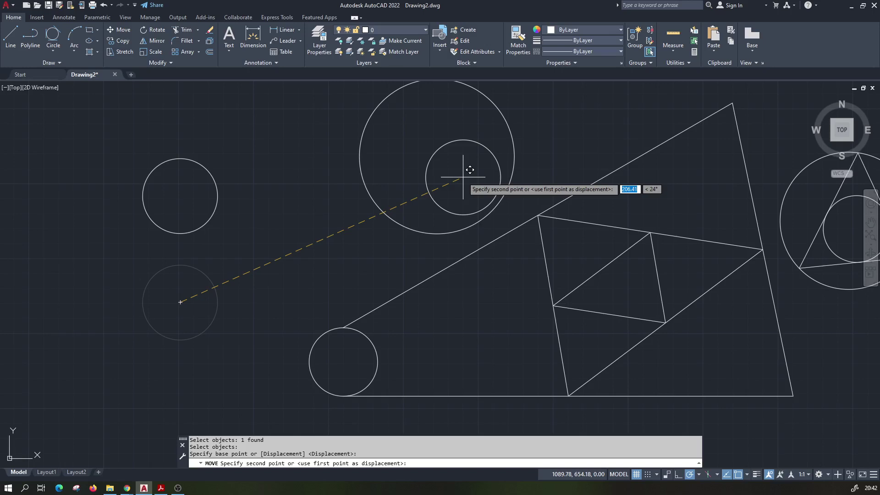
click(463, 177)
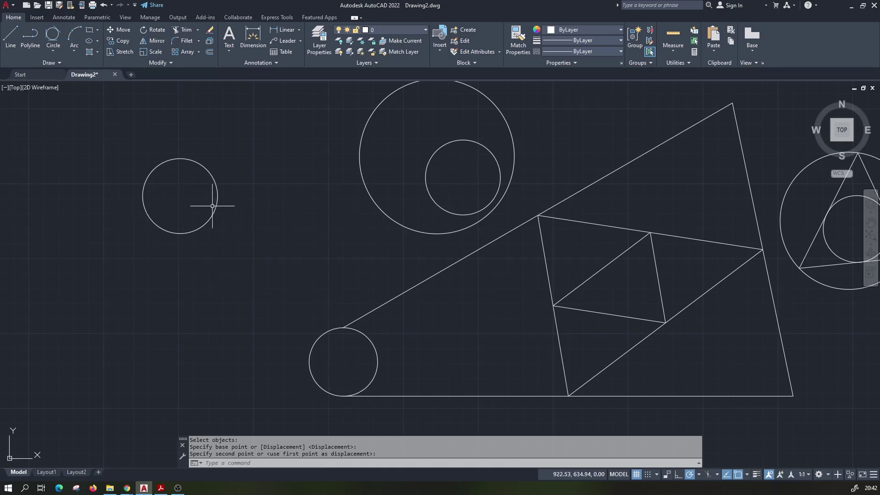
middle_drag(562, 300, 532, 303)
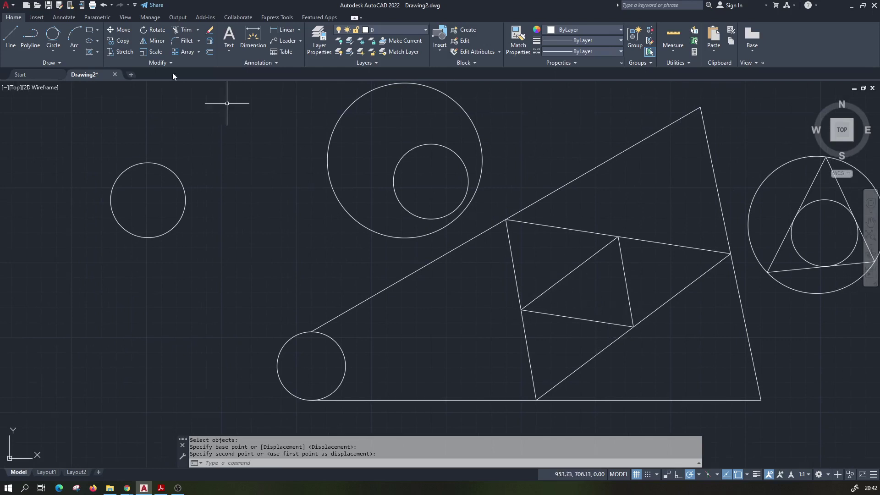
Step: Move the inner triangle's three edges by its lower-right vertex to the empty left side
click(122, 30)
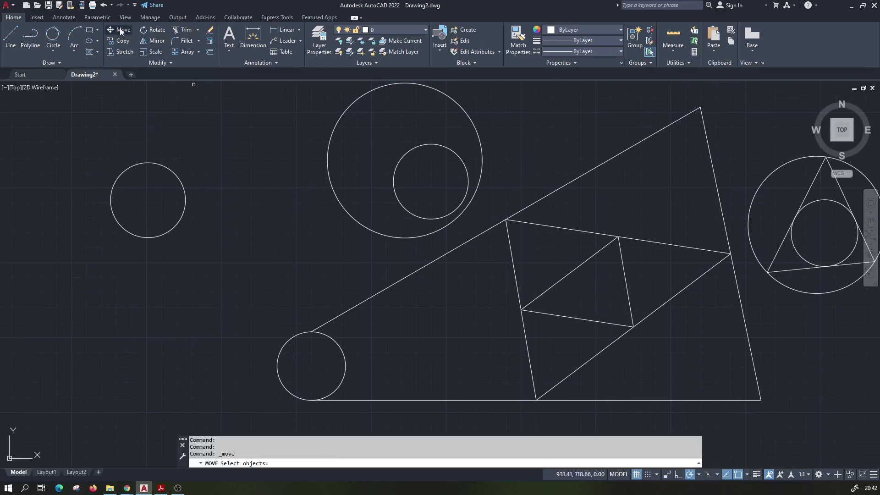
click(626, 287)
click(581, 265)
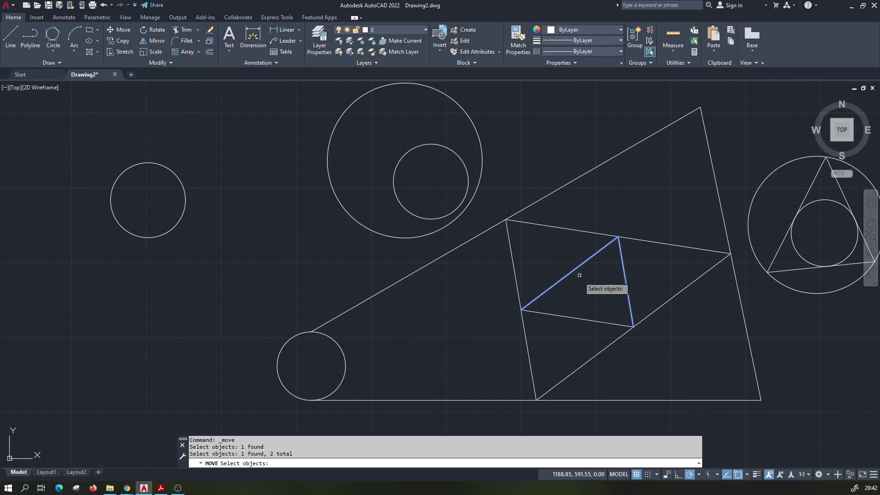
click(575, 317)
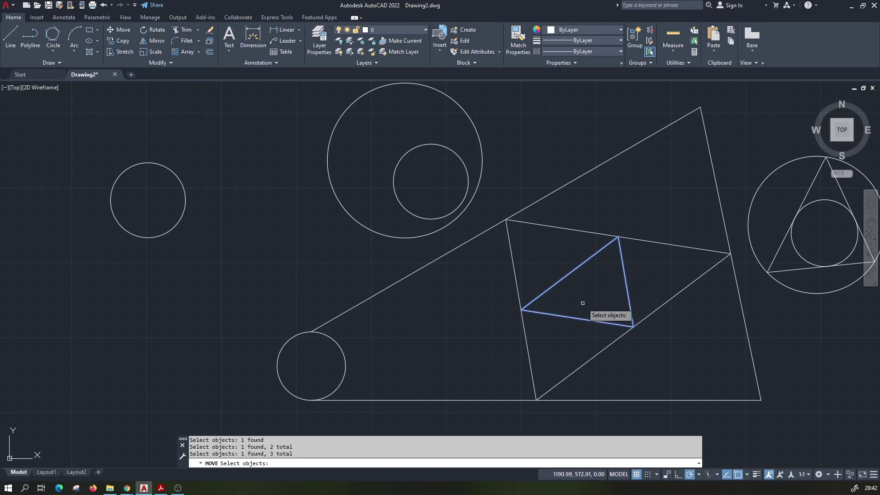
key(Return)
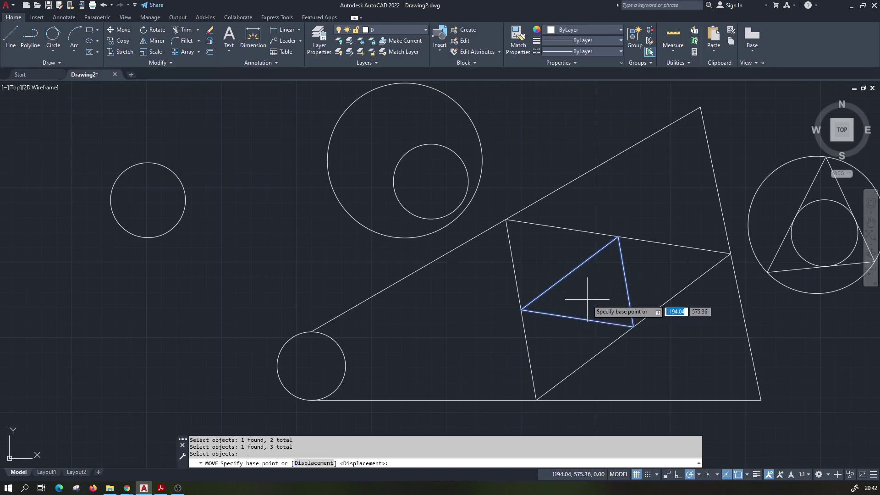
click(633, 327)
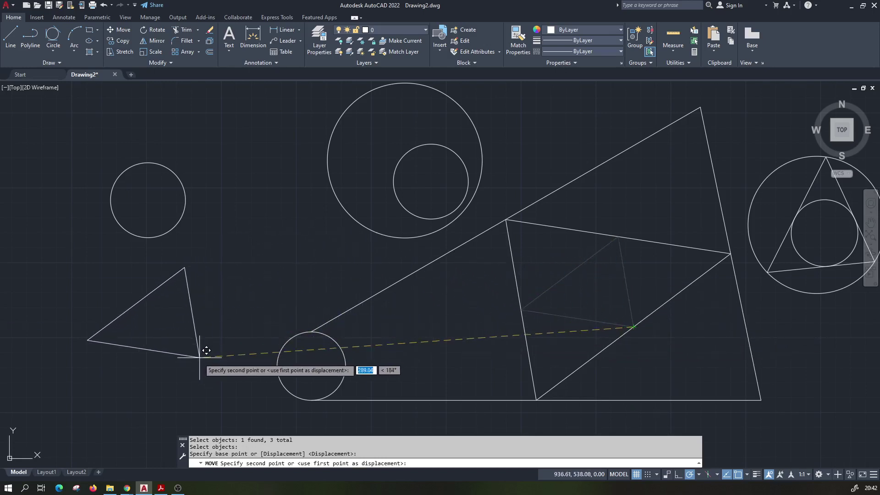
click(186, 381)
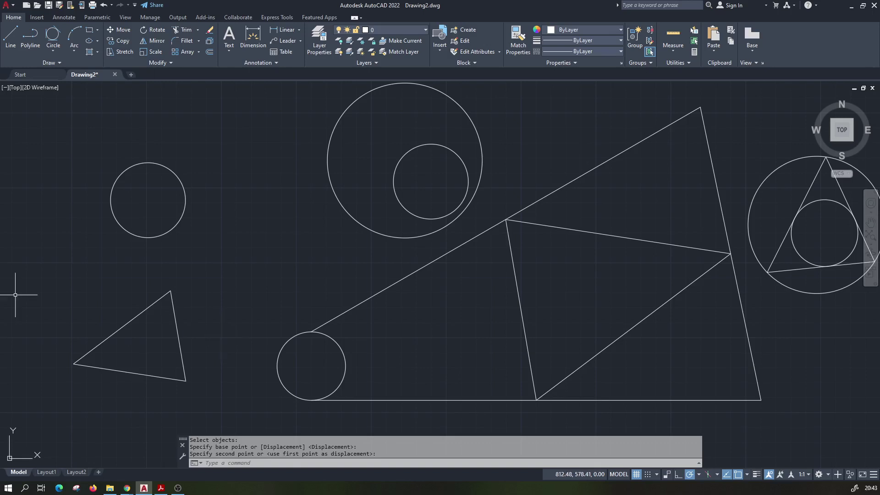
click(178, 487)
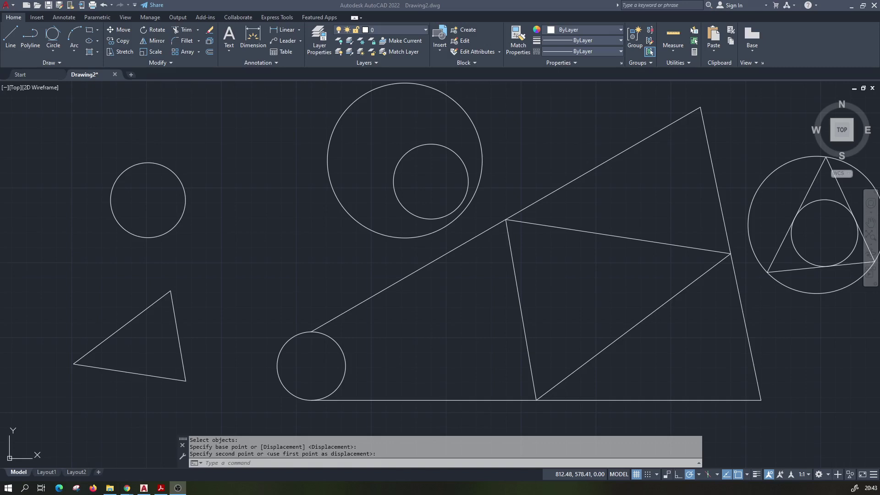
key(alt+Tab)
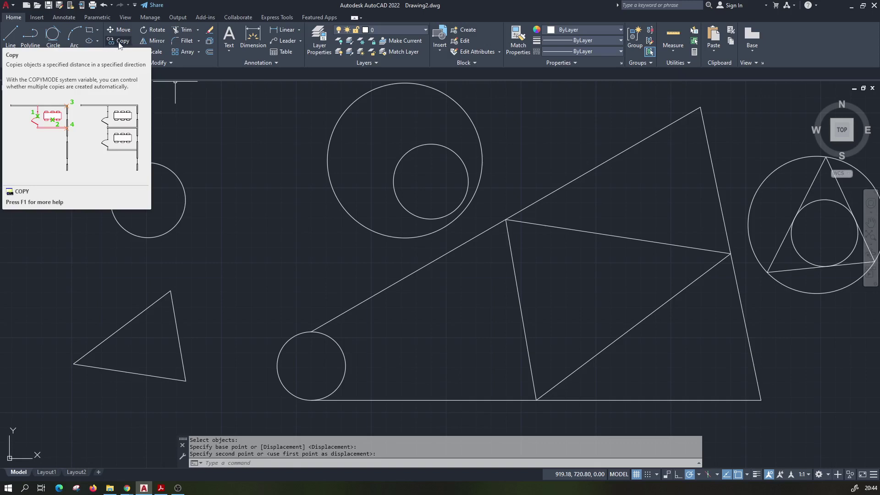
Step: Copy the left circle from its centre to four overlapping spots to its right and above
click(119, 42)
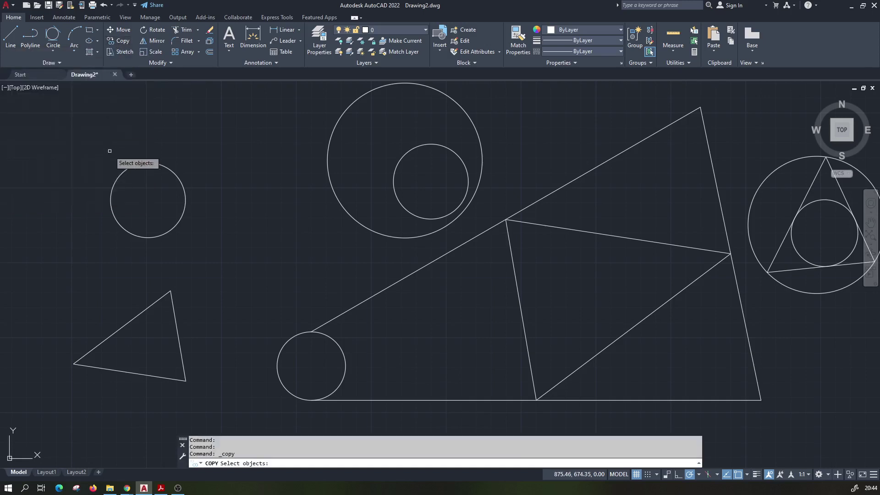
click(118, 180)
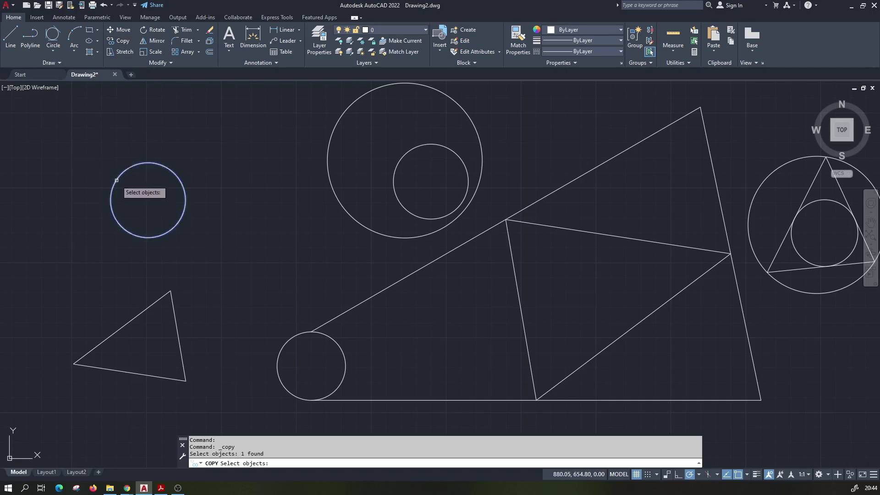
key(Return)
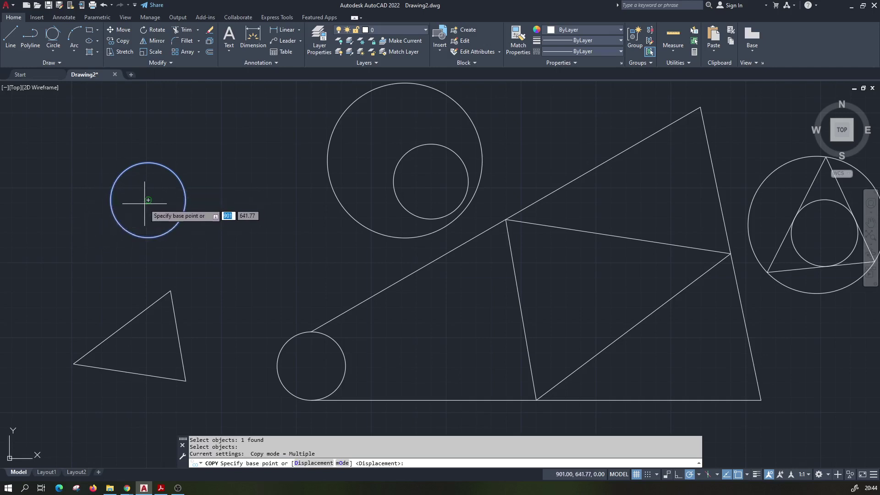
click(148, 199)
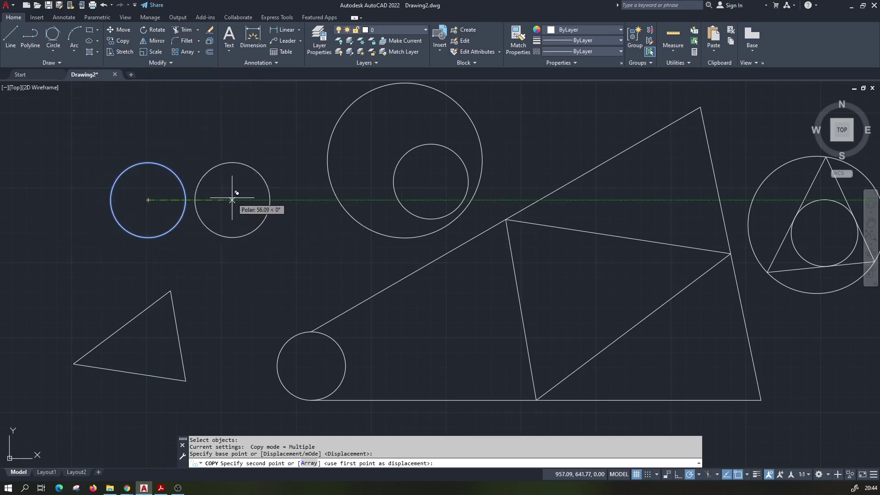
click(232, 199)
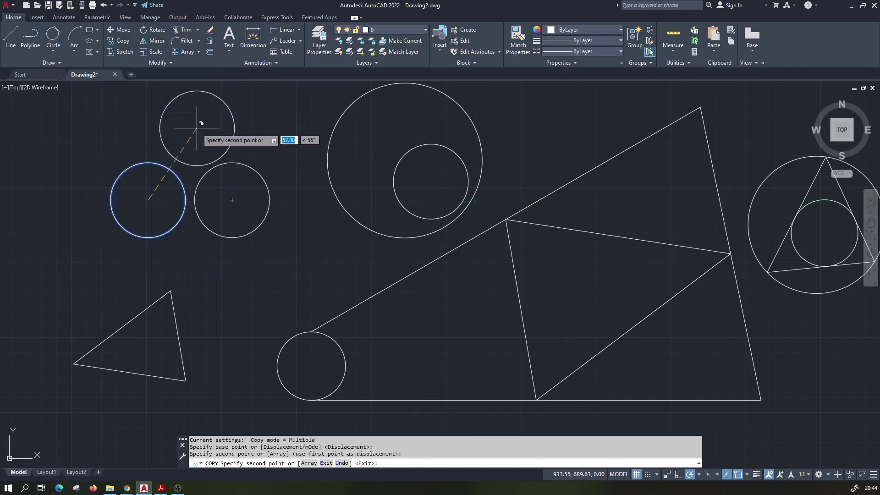
click(197, 128)
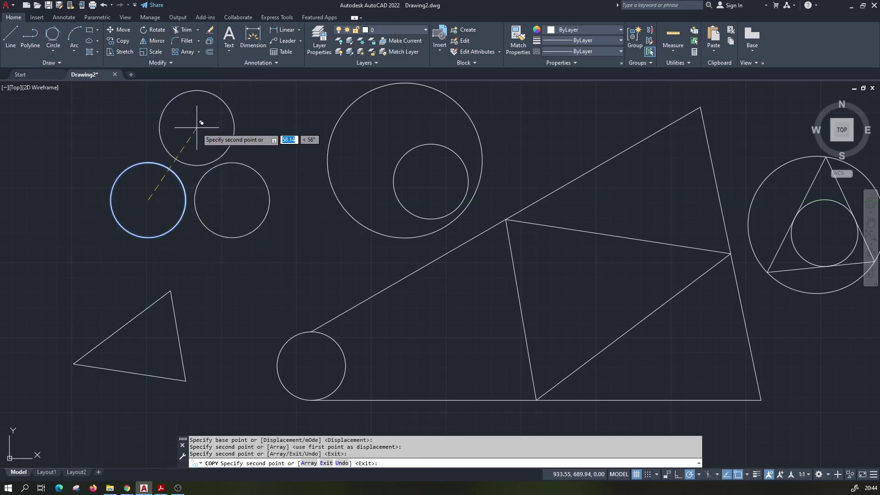
click(255, 145)
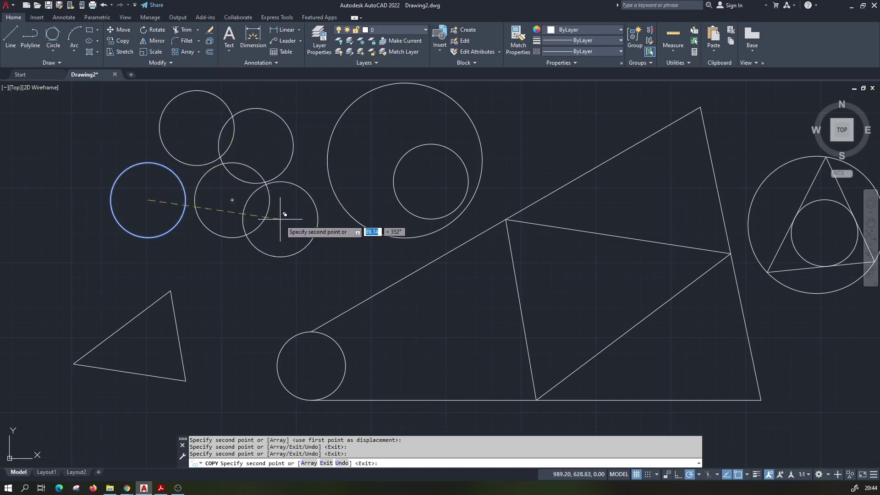
click(276, 239)
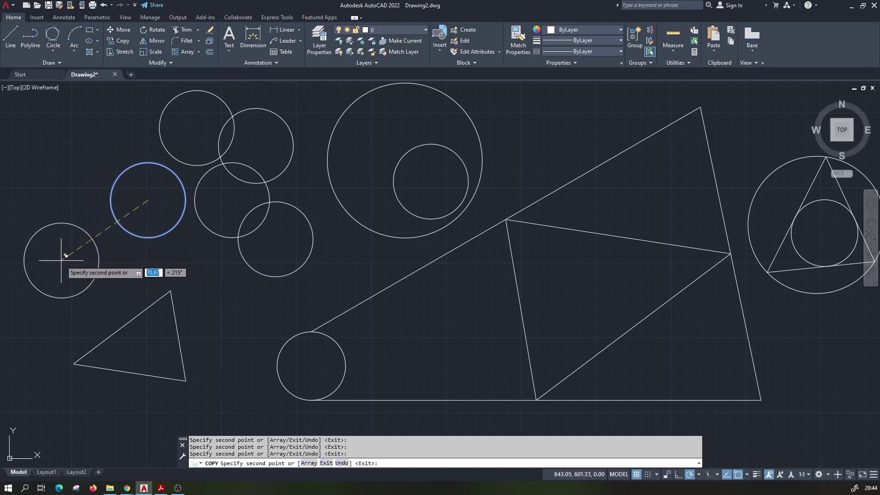
key(Escape)
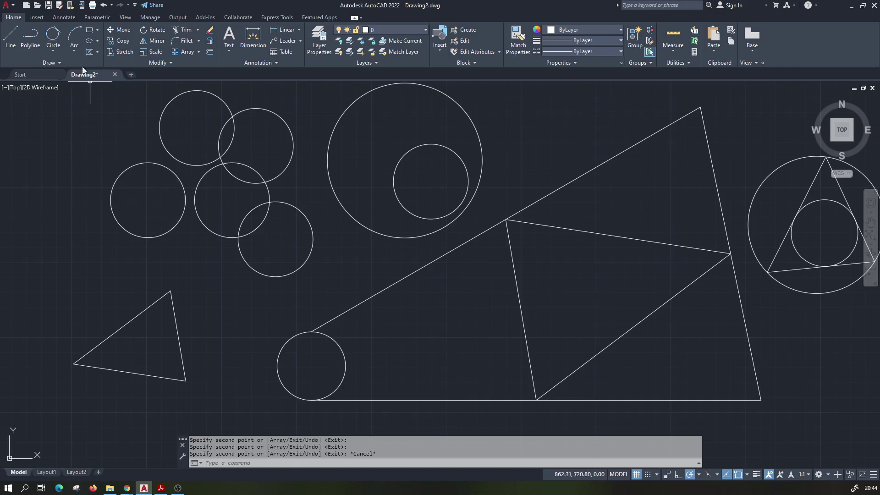
Step: Copy the lower-left triangle by its lower corner into the quadrilateral and beside the small circle
click(112, 43)
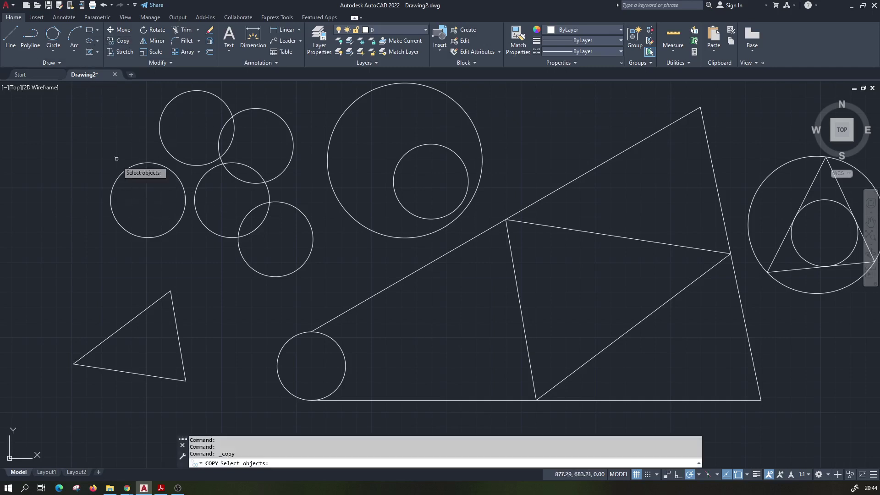
click(175, 319)
click(140, 315)
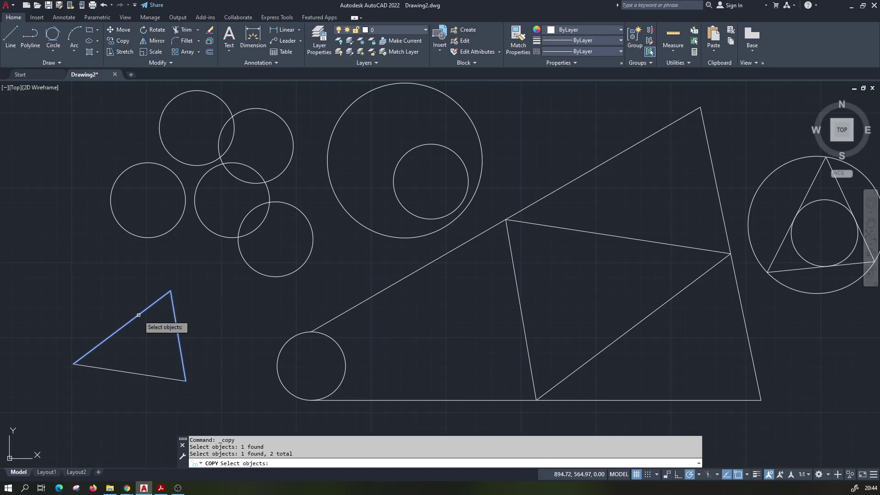
click(138, 374)
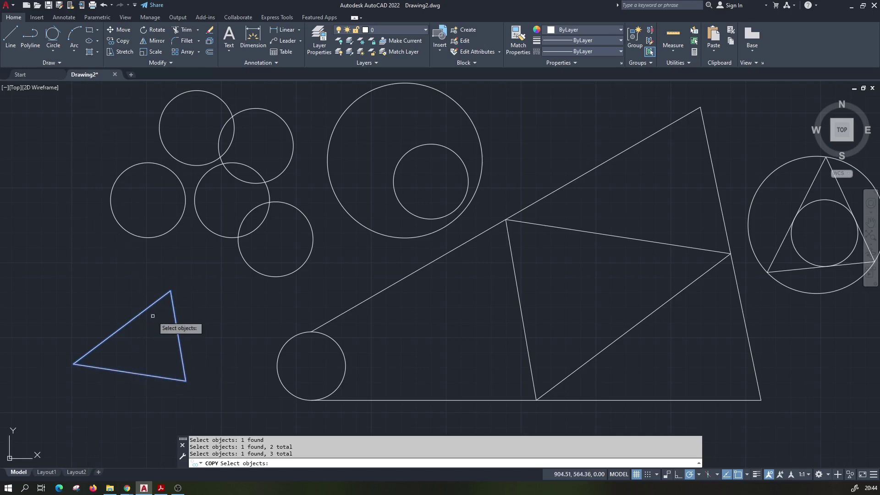
key(Return)
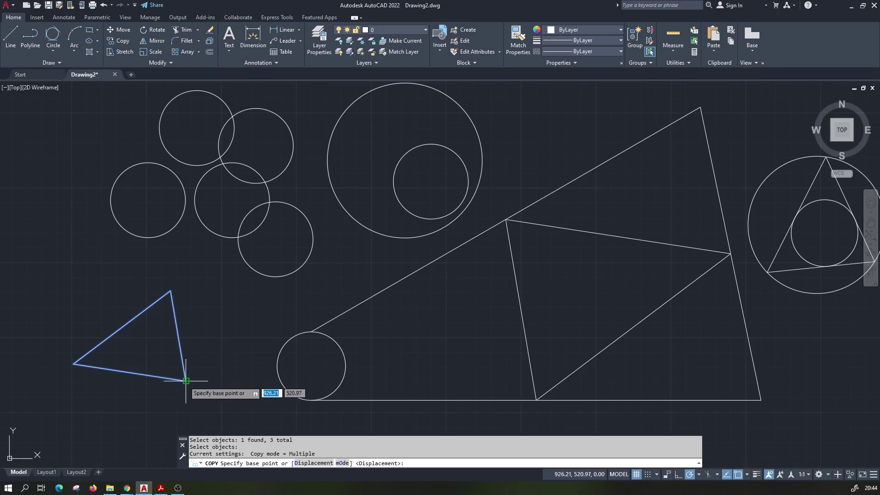
click(185, 381)
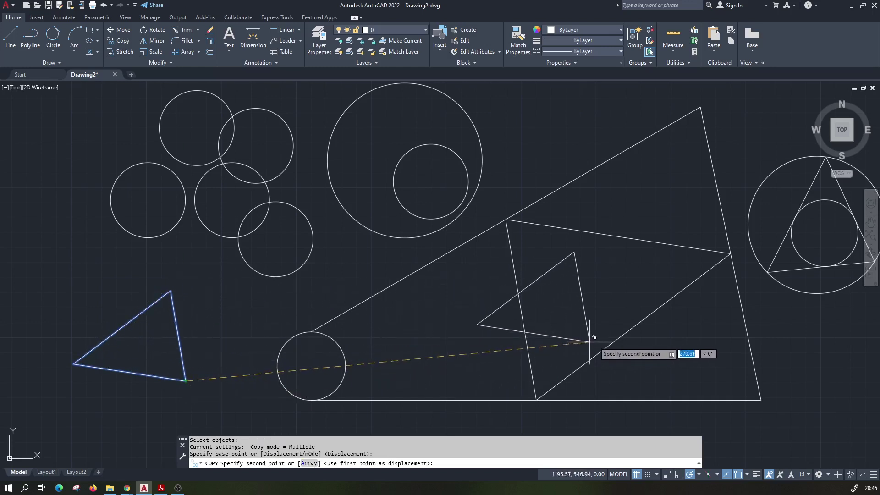
click(634, 327)
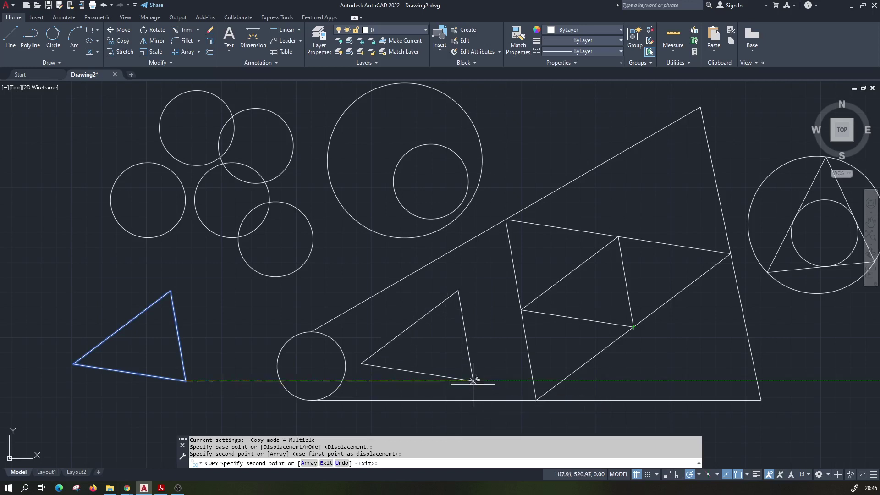
click(478, 374)
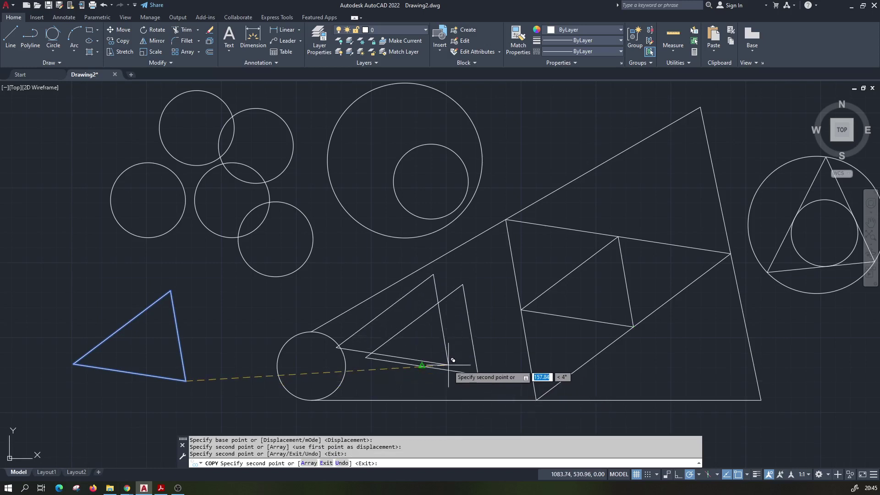
key(Escape)
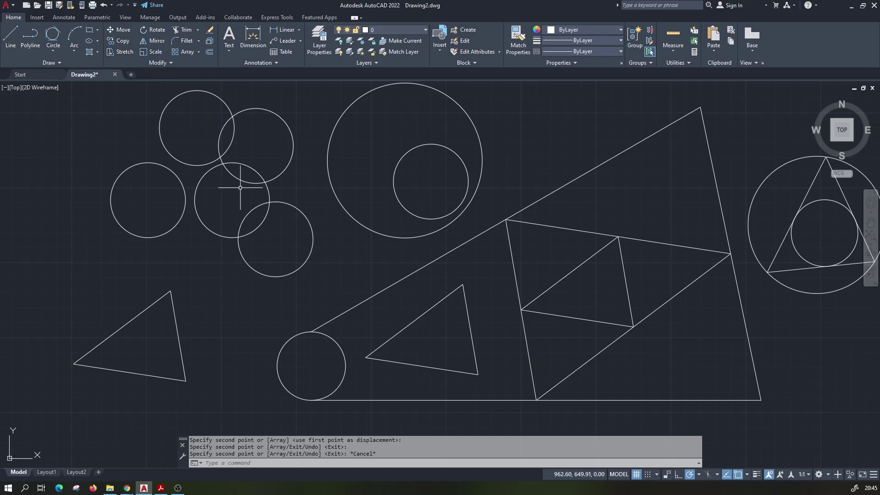
scroll(365, 241, down, 2)
scroll(367, 239, up, 2)
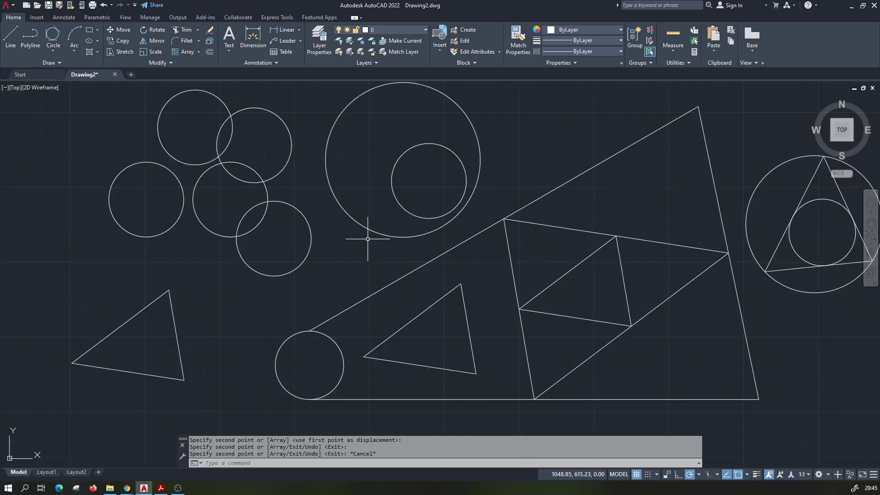
middle_drag(368, 239, 344, 254)
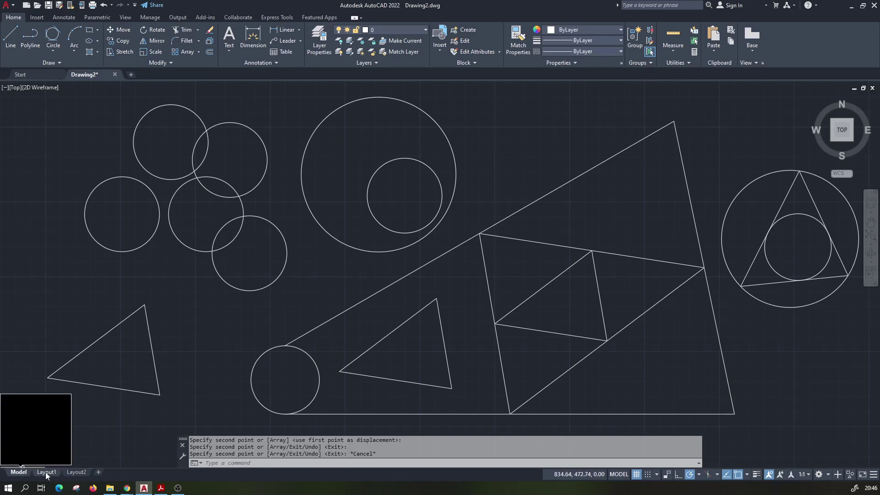
mouse_move(45, 472)
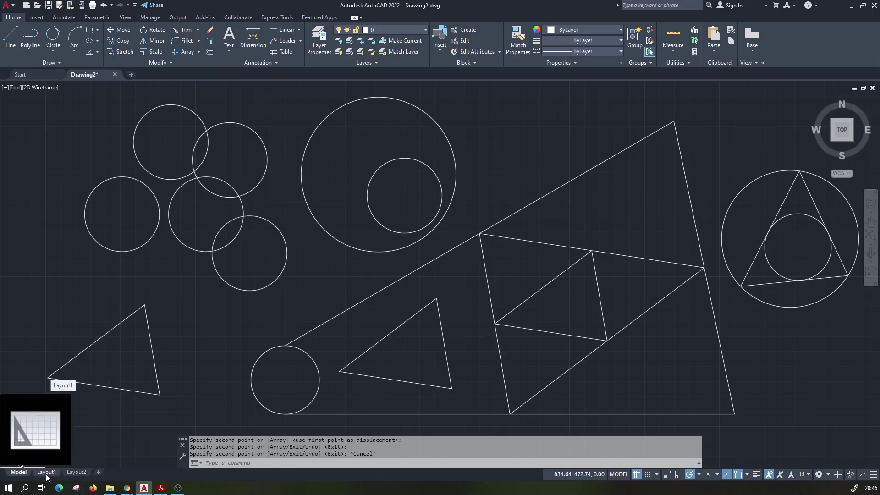
Step: Switch to Layout1, then zoom and pan to see the top edge of the paper sheet
click(47, 472)
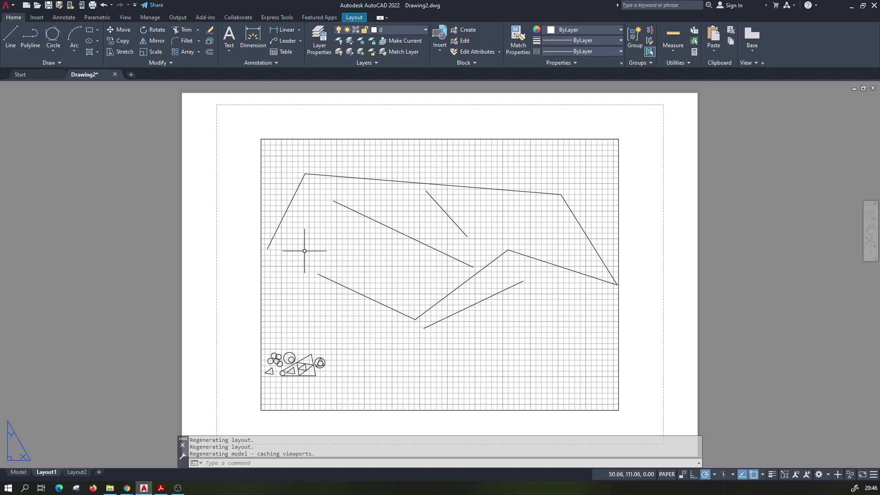
scroll(300, 365, up, 6)
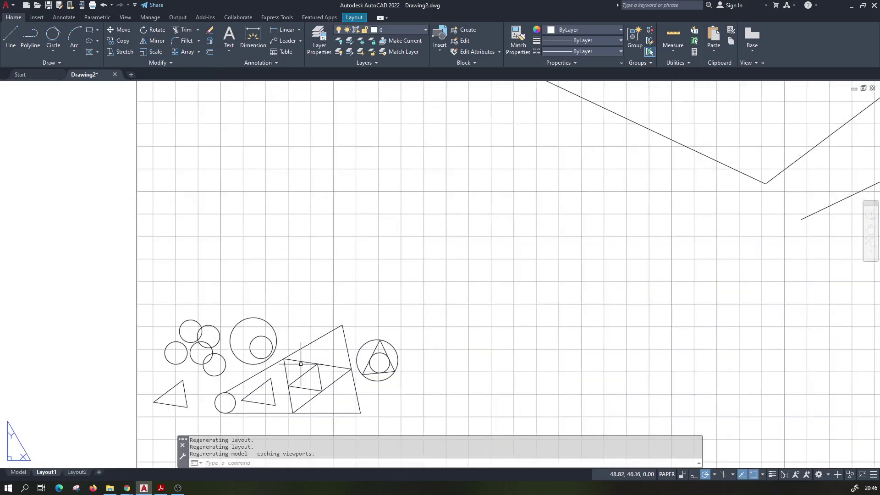
scroll(275, 366, down, 2)
scroll(238, 362, down, 2)
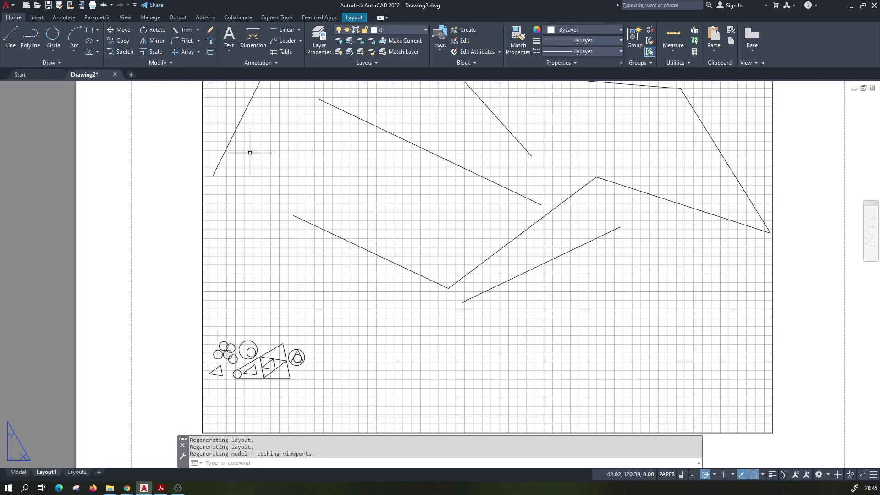
middle_drag(249, 153, 202, 257)
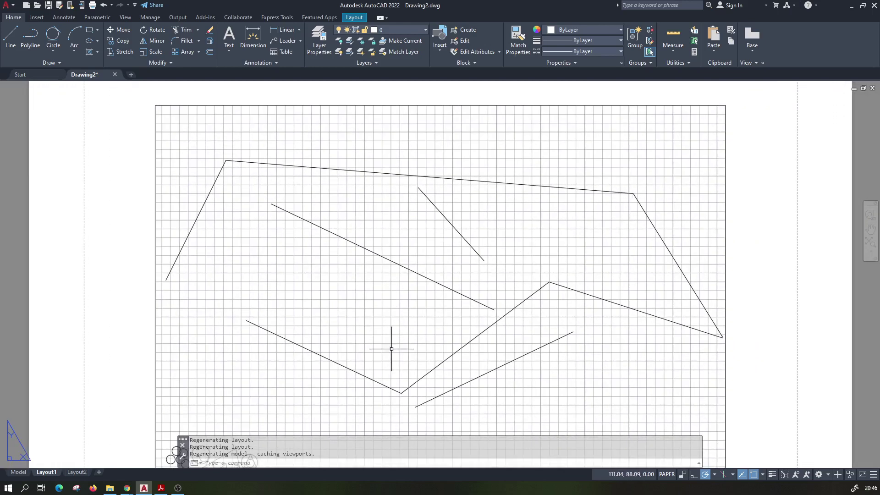
mouse_move(391, 348)
middle_down()
mouse_move(415, 253)
mouse_move(409, 214)
middle_up()
middle_drag(258, 284, 251, 333)
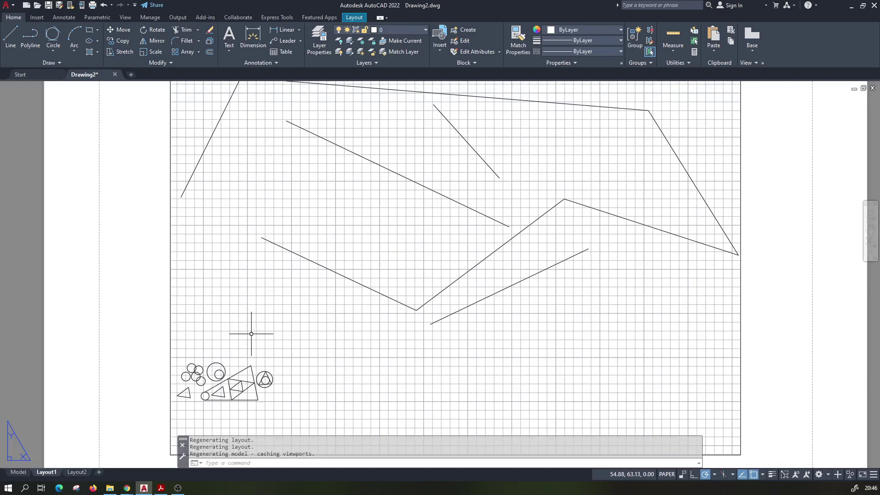
scroll(232, 343, down, 2)
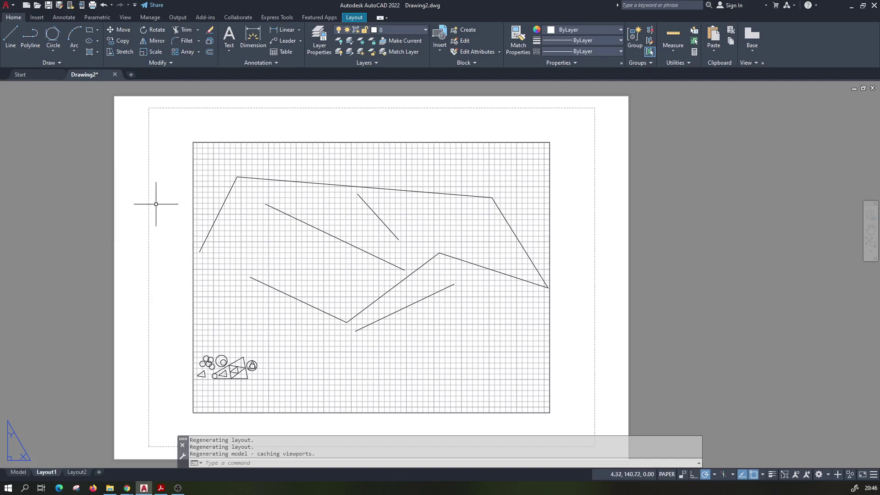
Step: Switch to the Model tab and pan and zoom out to show all the circles and triangles
click(22, 475)
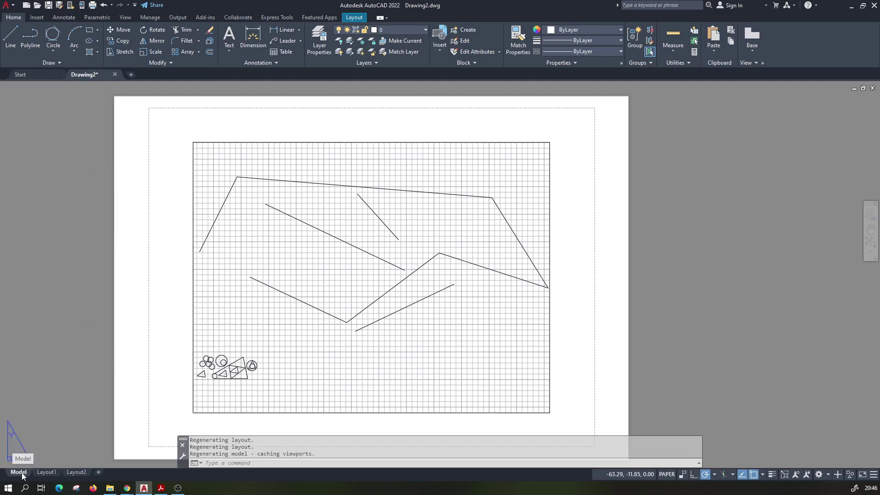
middle_drag(285, 295, 266, 305)
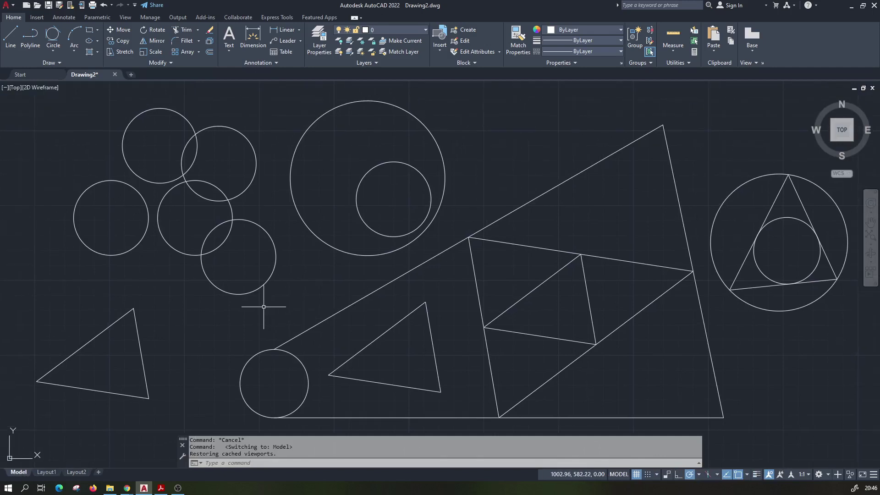
scroll(265, 306, down, 2)
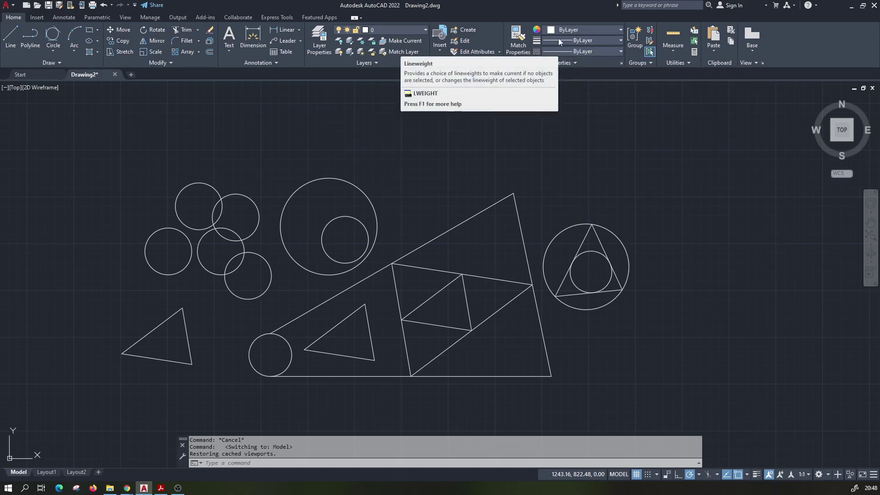
Step: Choose 0.18 mm from the Properties panel lineweight list, then open the linetype list
click(558, 39)
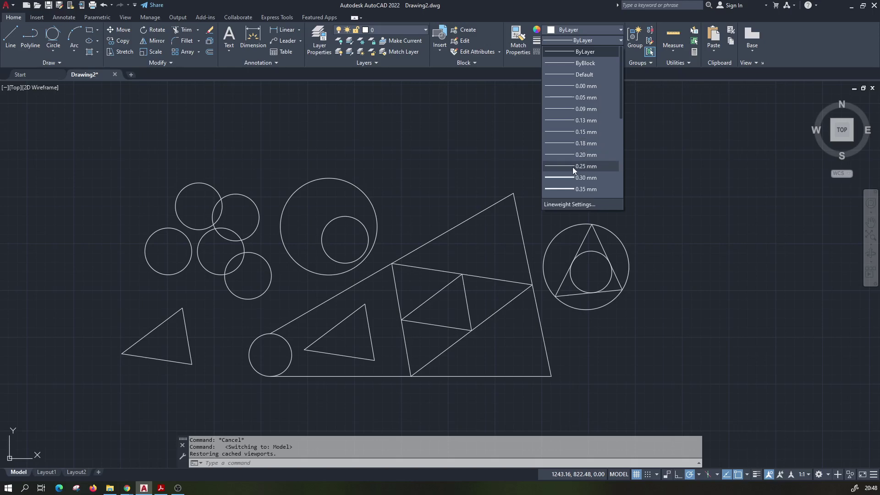
scroll(588, 172, down, 2)
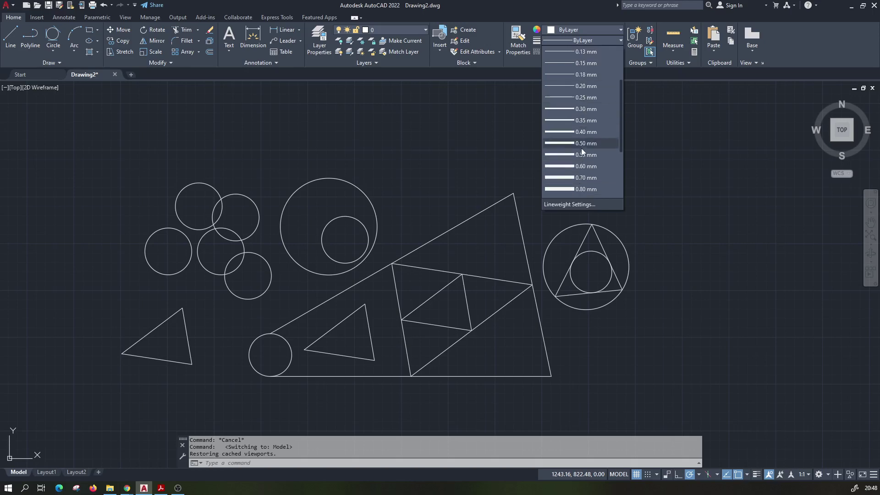
scroll(582, 150, up, 1)
scroll(587, 132, up, 1)
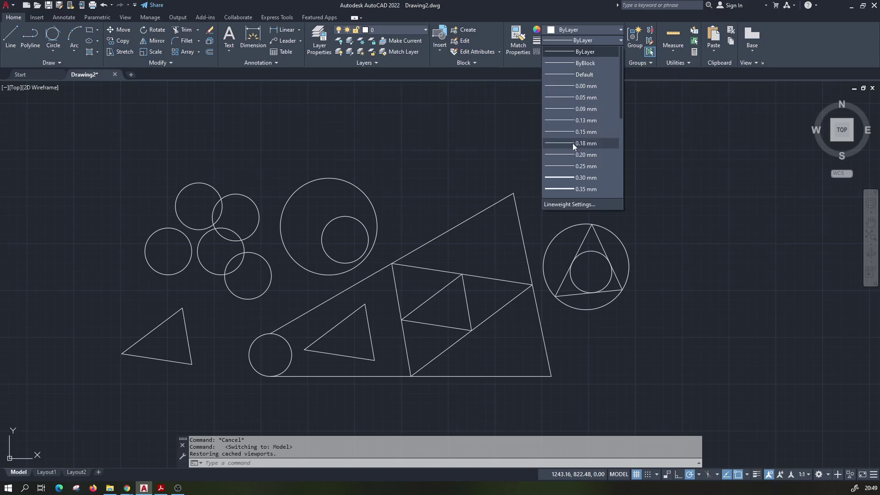
click(584, 143)
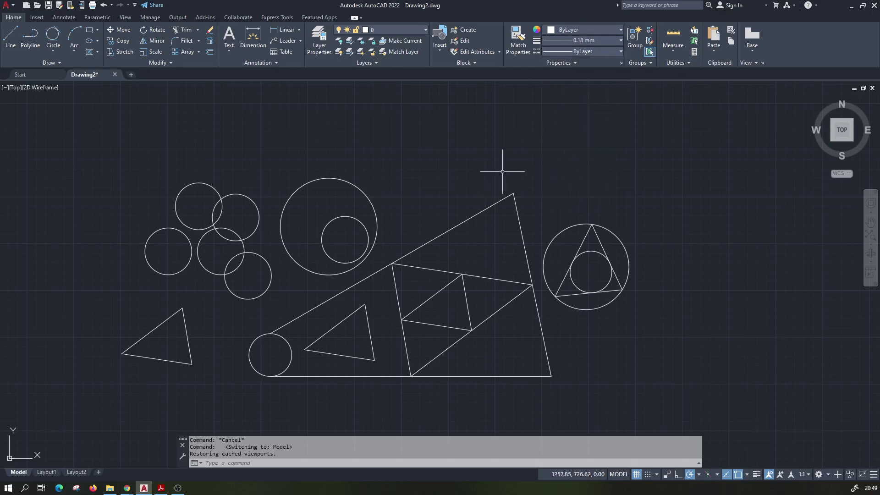
click(573, 52)
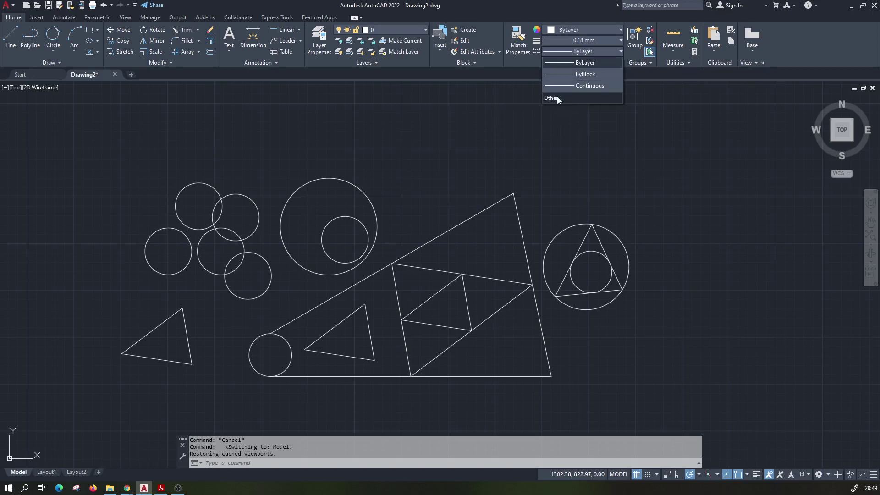
Step: Open Linetype Manager and browse the list of linetypes available to load
click(555, 98)
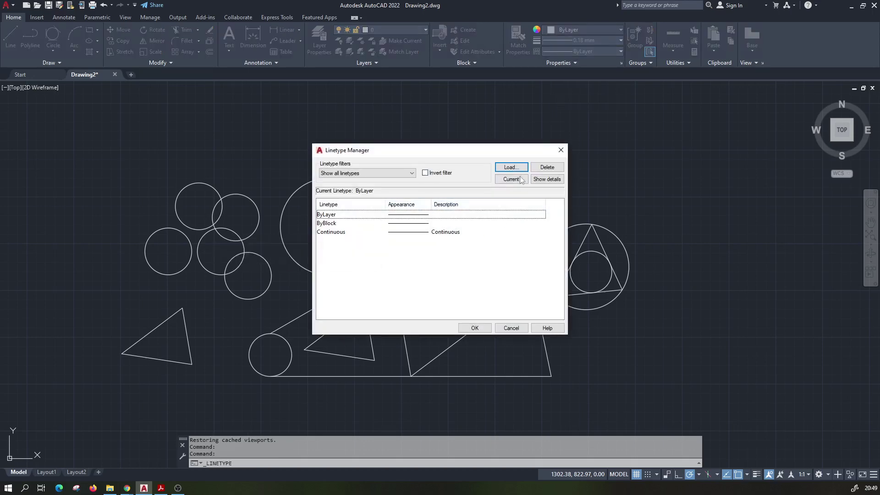
click(510, 167)
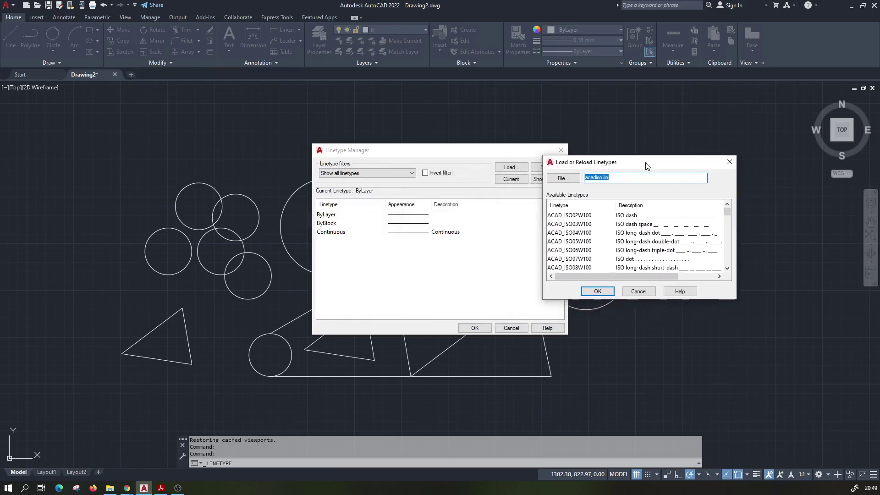
scroll(641, 236, down, 1)
scroll(640, 242, down, 2)
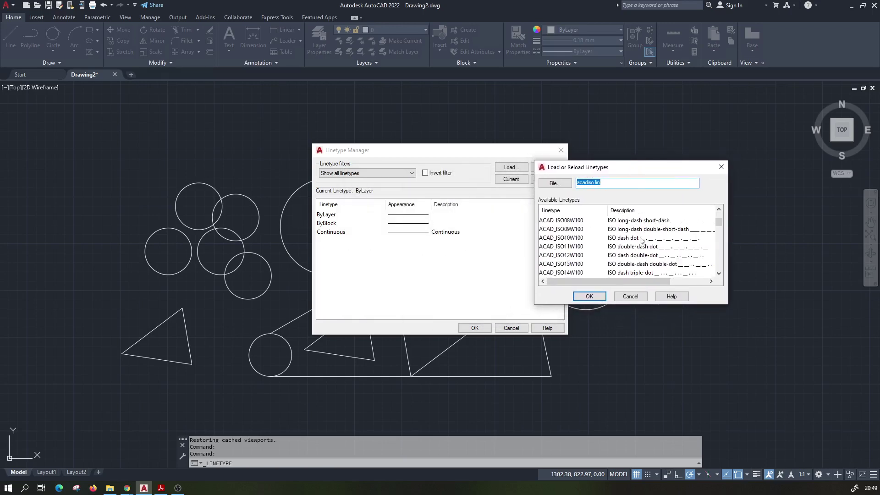
scroll(640, 242, down, 1)
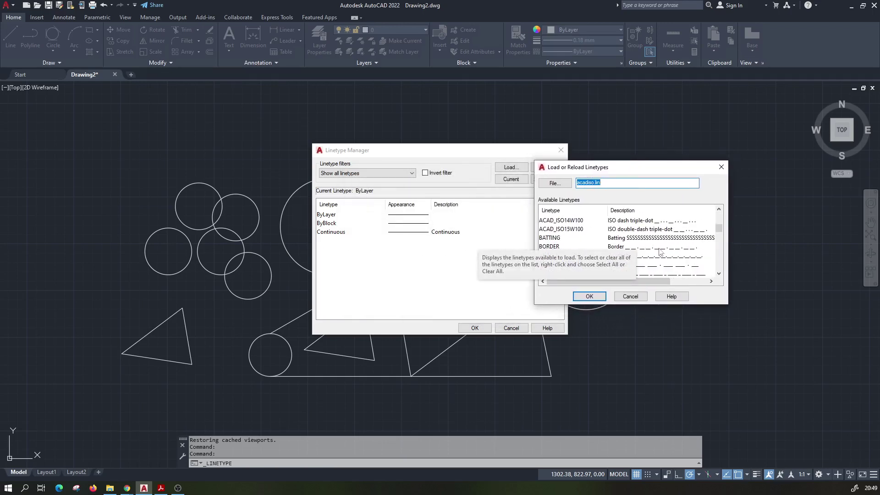
scroll(660, 251, down, 1)
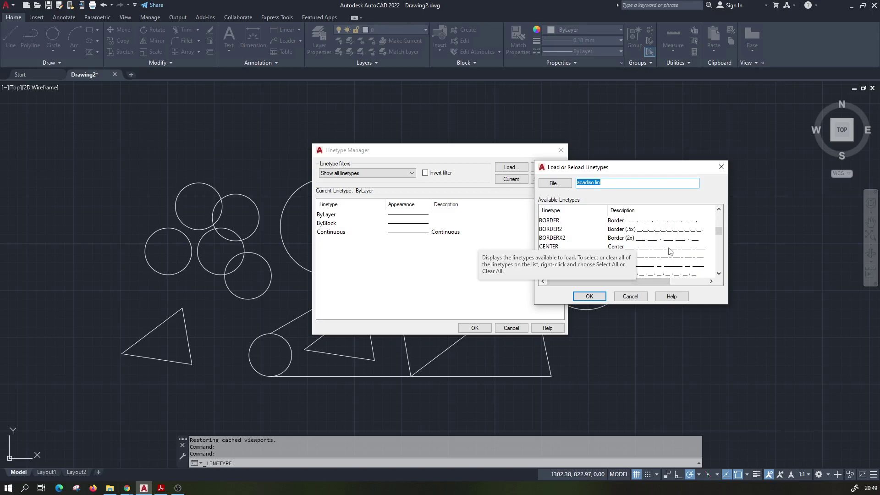
scroll(654, 240, down, 1)
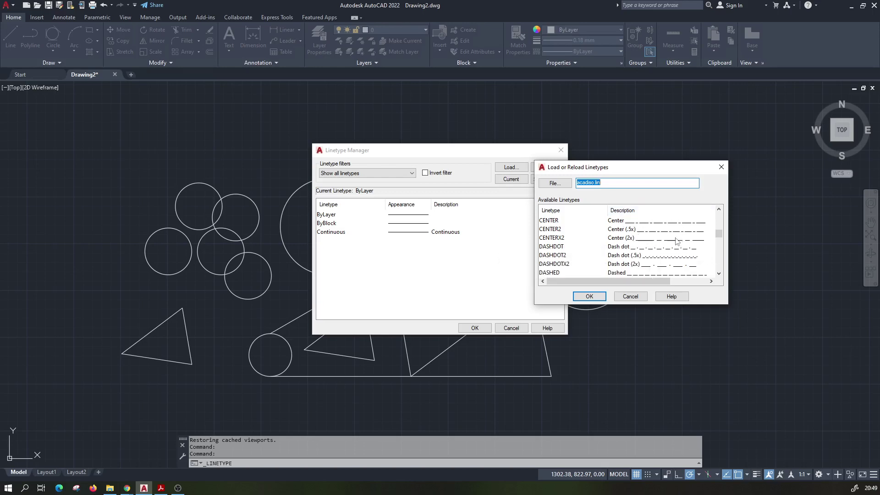
scroll(679, 240, down, 1)
scroll(678, 241, down, 2)
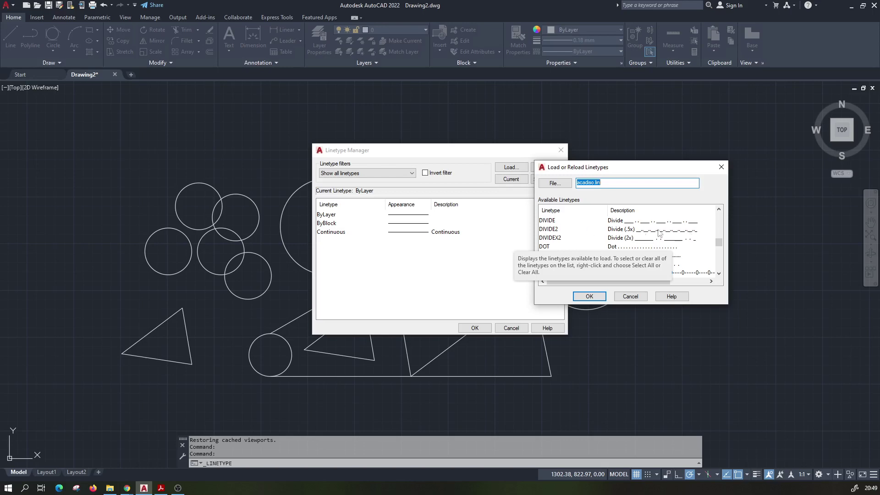
scroll(670, 235, down, 1)
scroll(670, 235, down, 1)
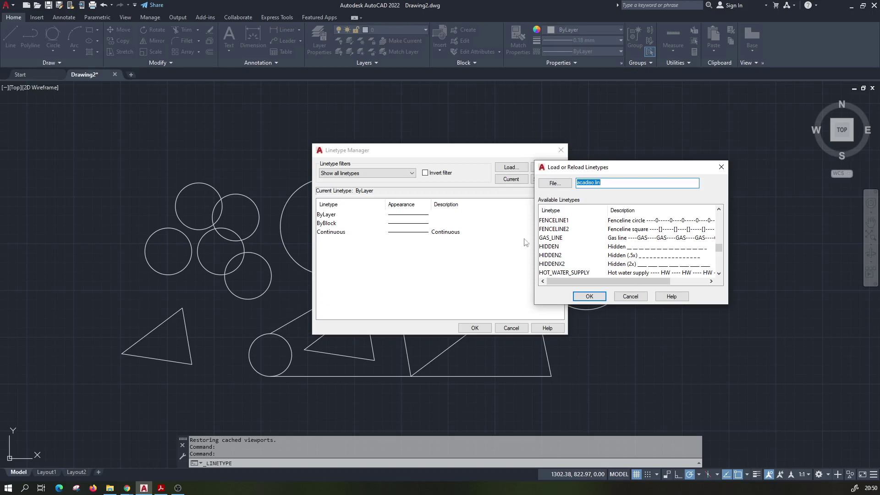
drag(588, 167, 546, 153)
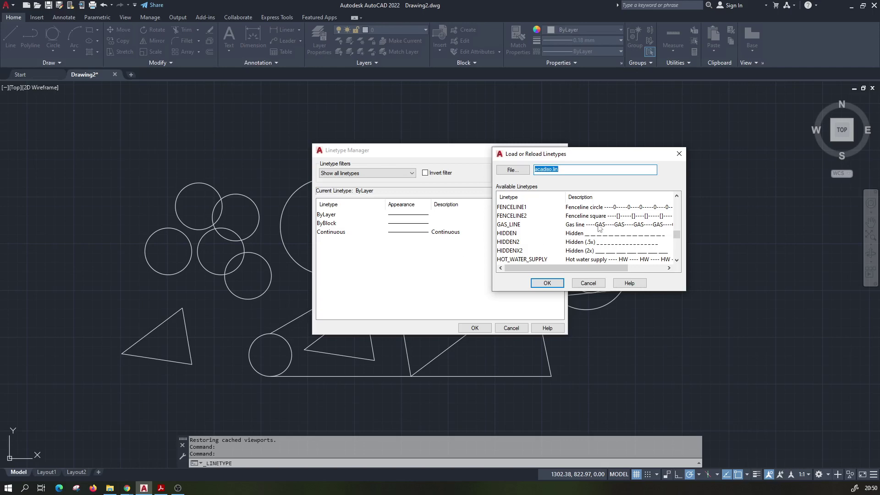
Step: Cancel loading, close Linetype Manager, and reopen the linetype list
click(589, 284)
drag(403, 155, 447, 148)
click(604, 144)
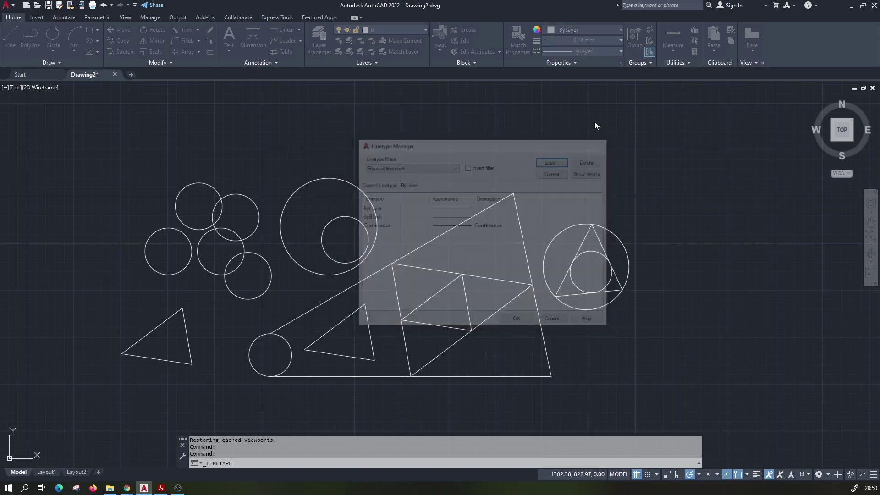
click(590, 51)
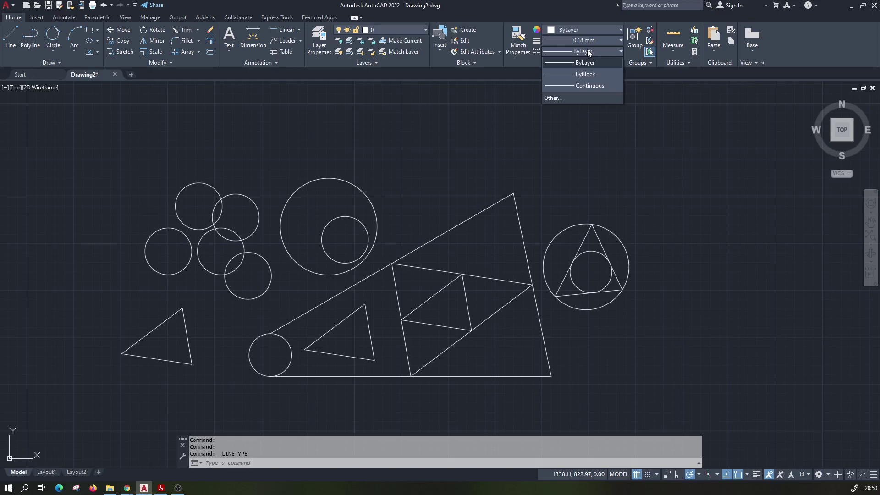
Step: Keep linetype ByLayer and lineweight 0.18 mm, then open the Select Color dialog via More Colors
click(587, 49)
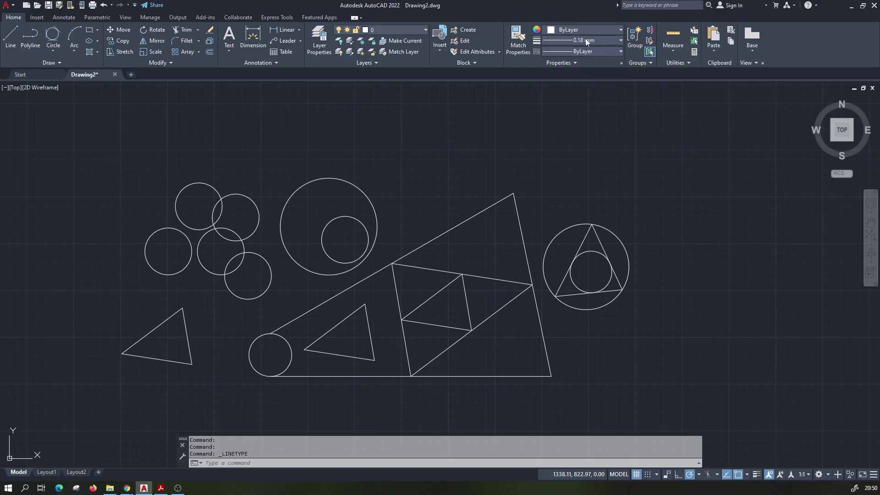
click(565, 40)
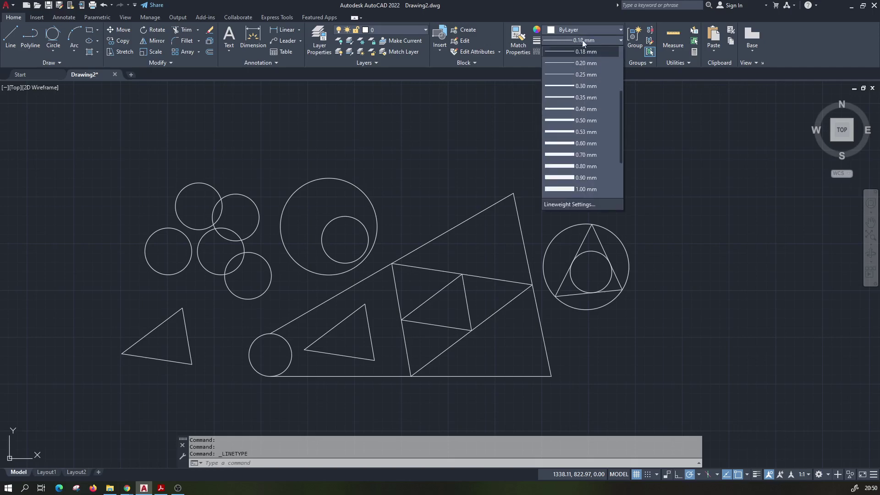
click(579, 40)
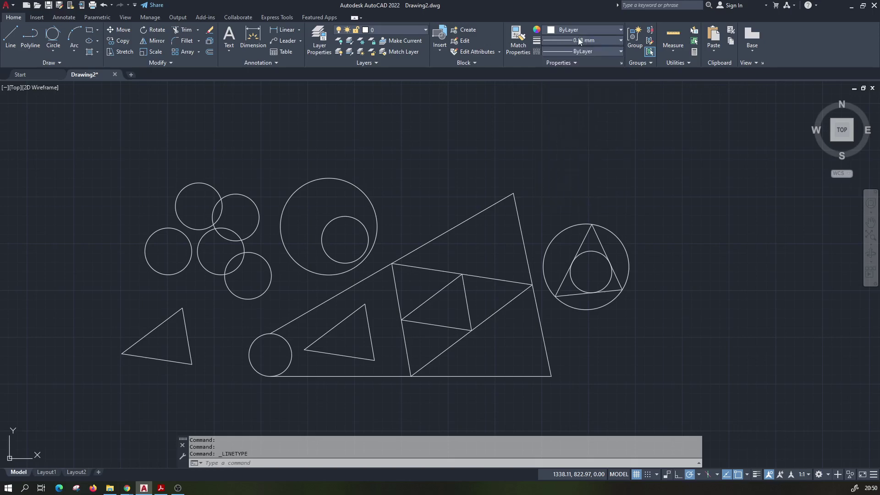
click(574, 29)
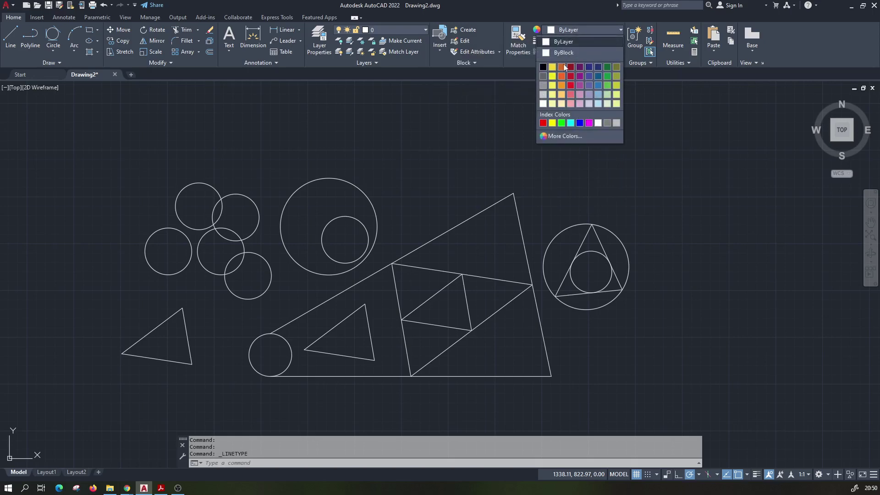
click(565, 136)
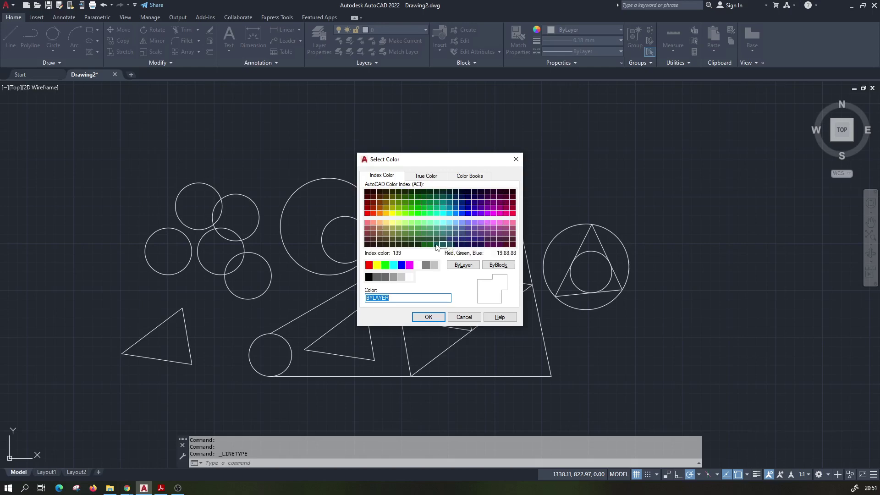
Step: Browse the True Color and Color Books tabs of Select Color, ending on True Color
click(426, 176)
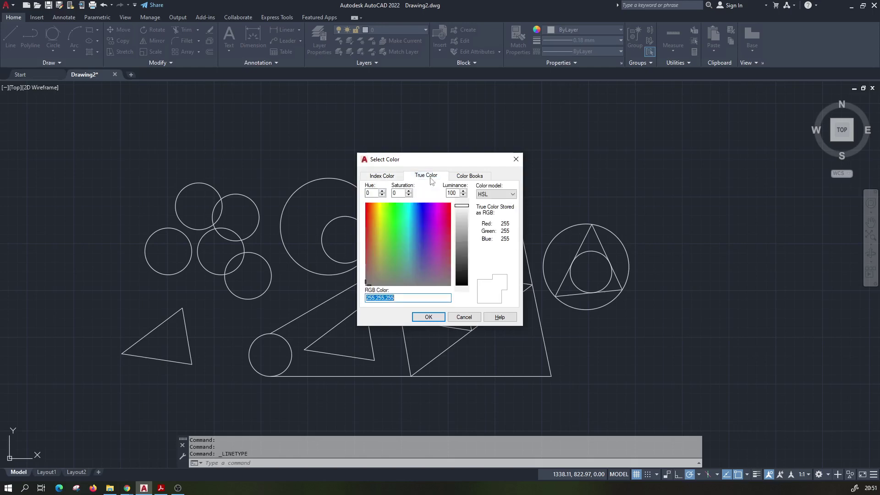
click(470, 177)
click(424, 177)
Step: Select red index colour 10 on the Index Color grid
click(379, 177)
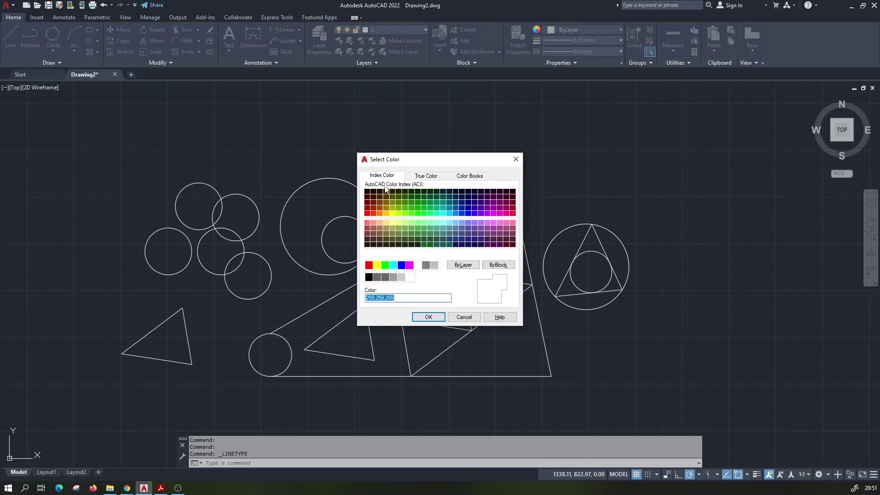
click(367, 213)
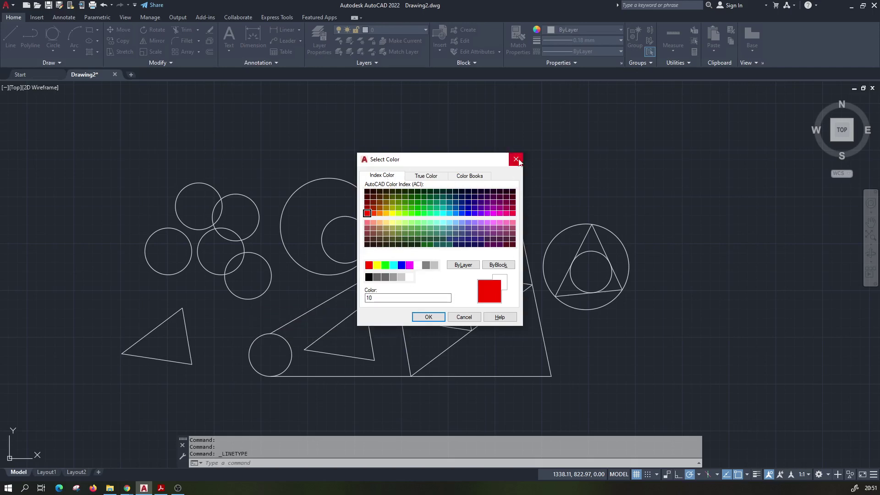
Step: Discard colour 10, reopen Select Color and confirm index colour 20 as current
click(516, 160)
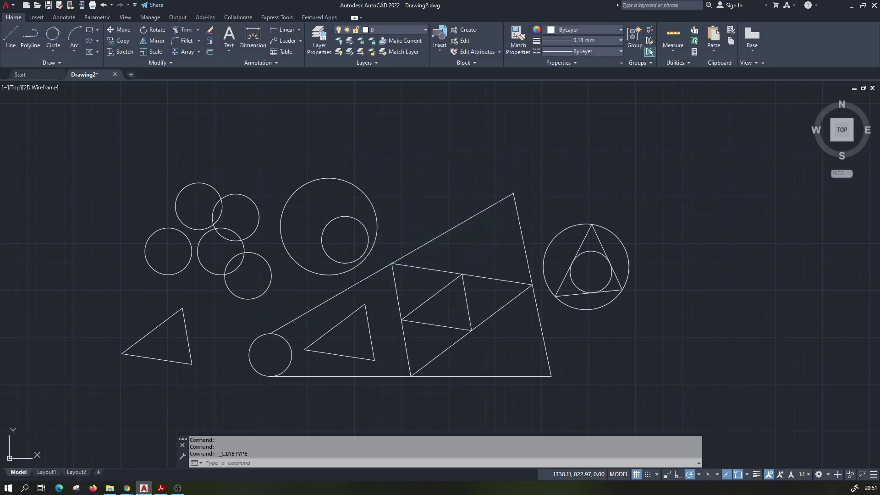
click(568, 29)
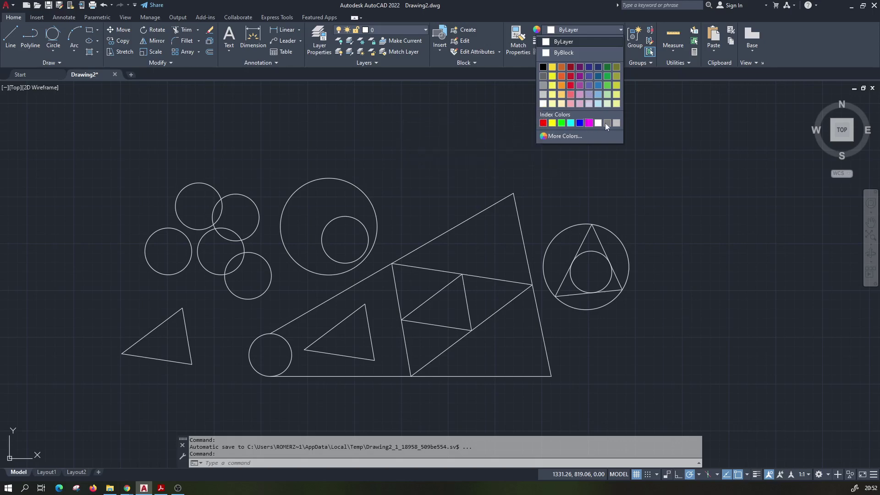
click(561, 137)
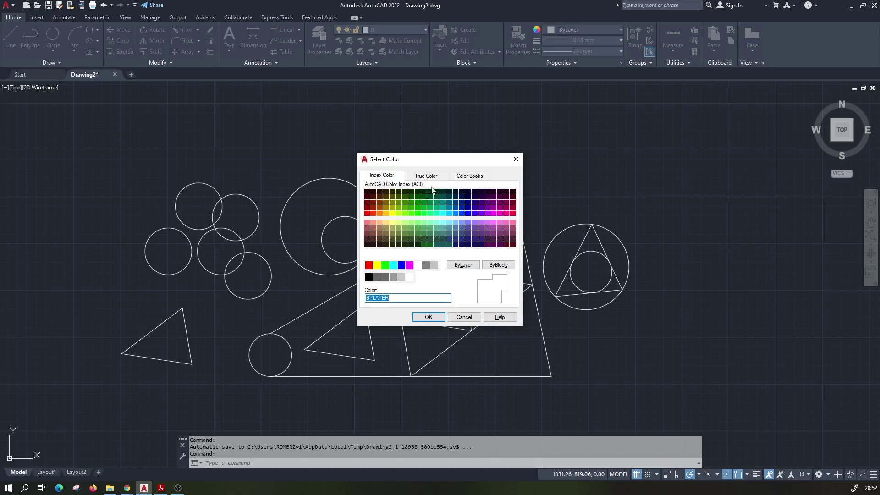
click(373, 213)
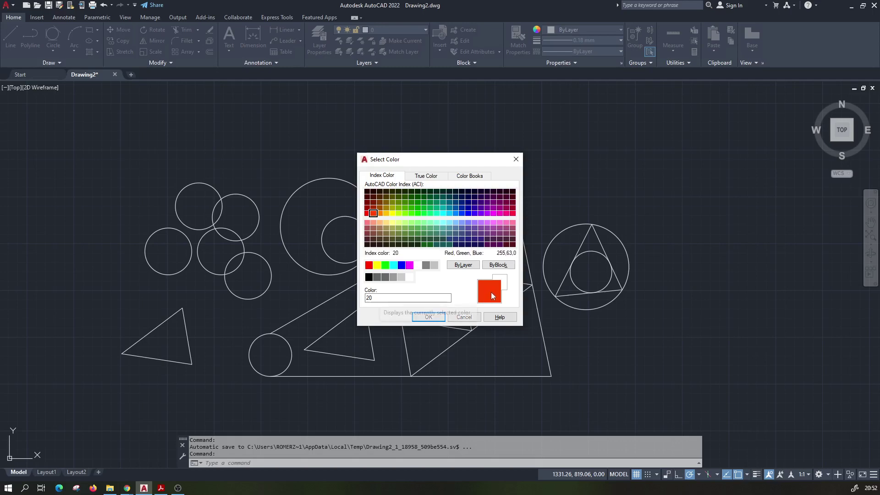
click(427, 318)
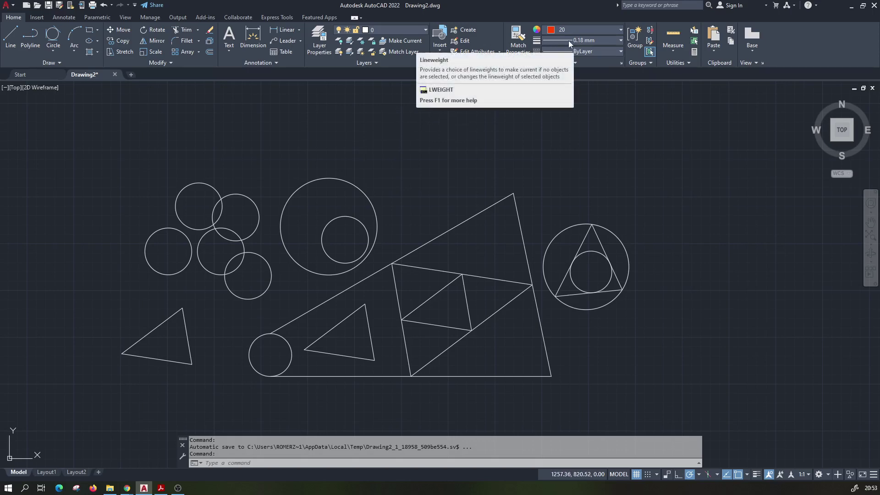
Step: Draw a closed three-line triangle above the existing shapes in colour 20
click(9, 44)
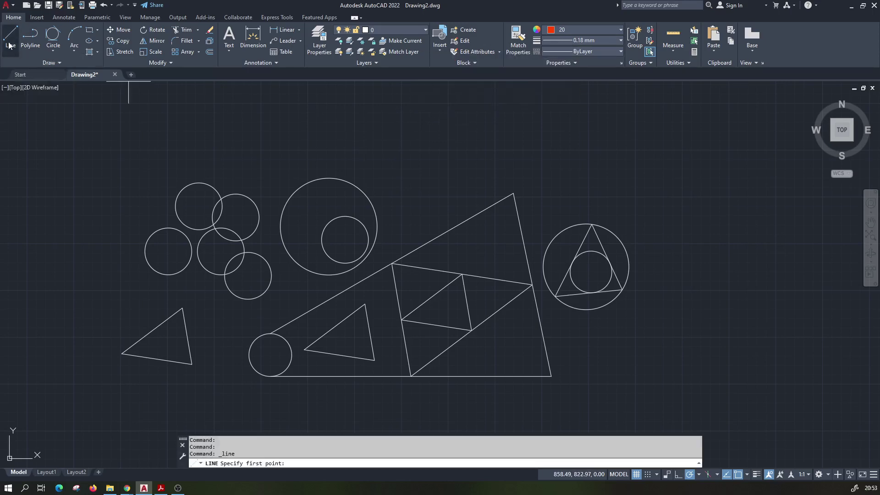
click(300, 127)
click(411, 174)
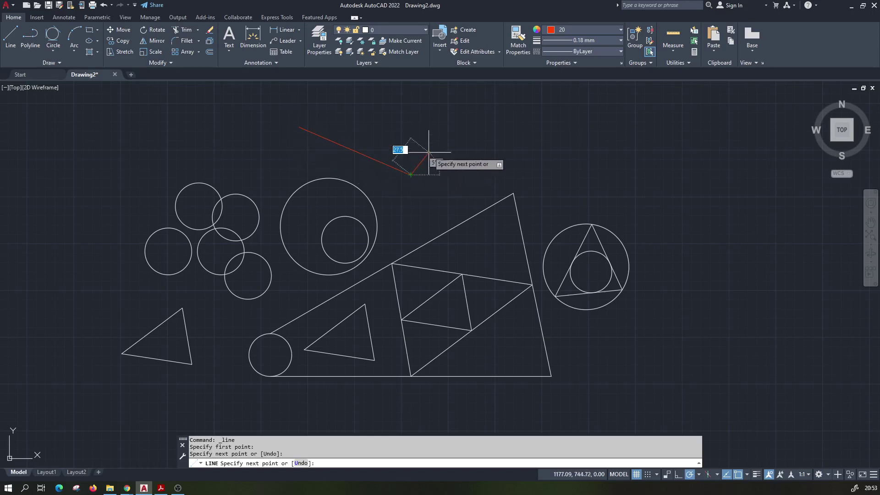
click(463, 121)
click(301, 128)
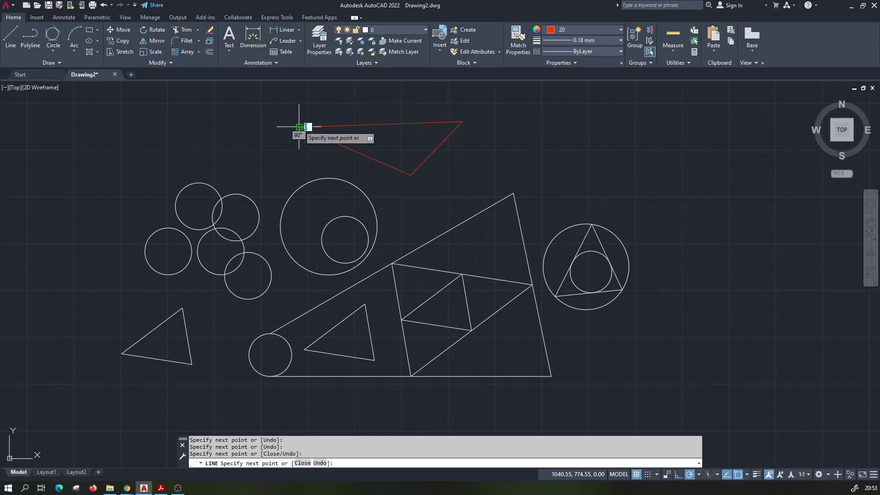
key(Escape)
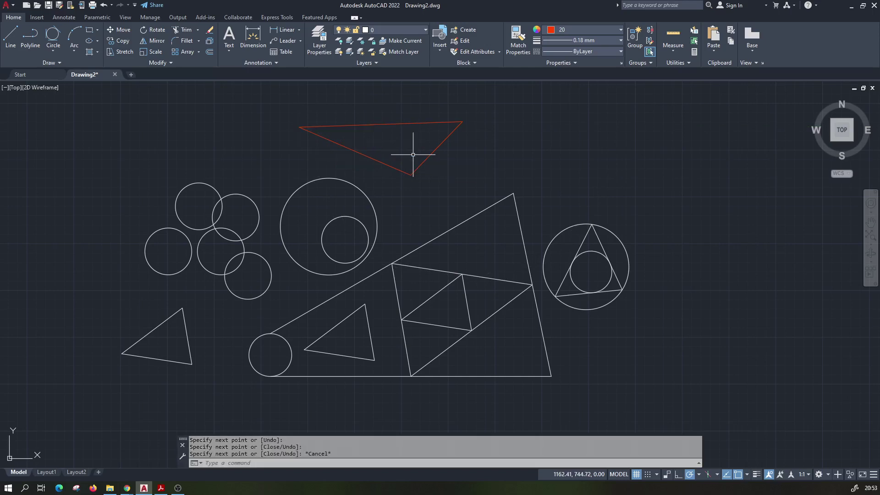
Step: Zoom in and select the triangle's three edges to check them, then clear the selection
scroll(405, 151, up, 4)
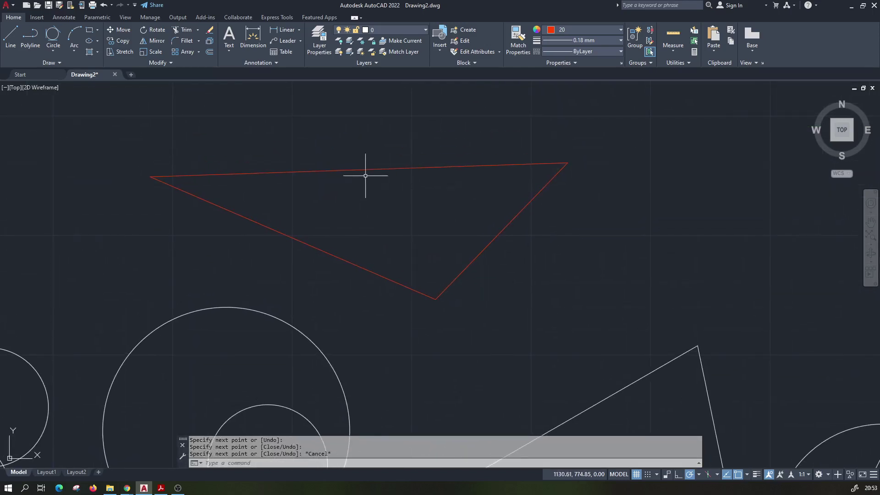
click(488, 248)
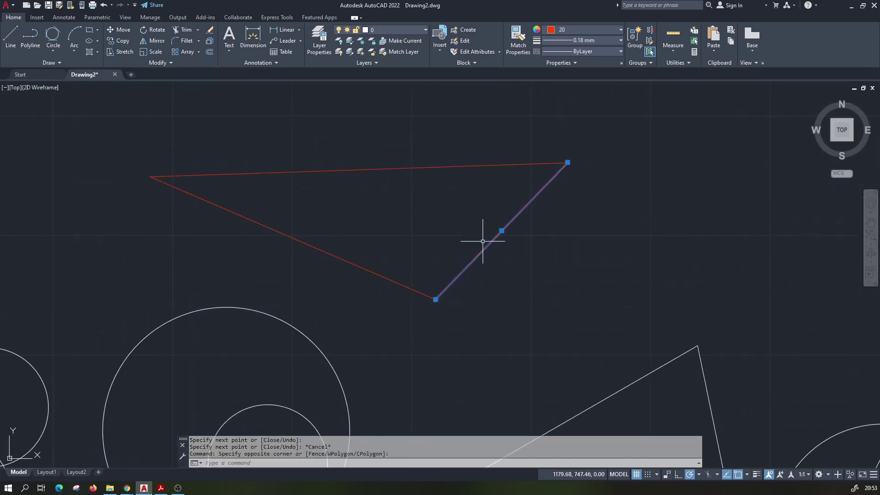
click(452, 167)
click(366, 244)
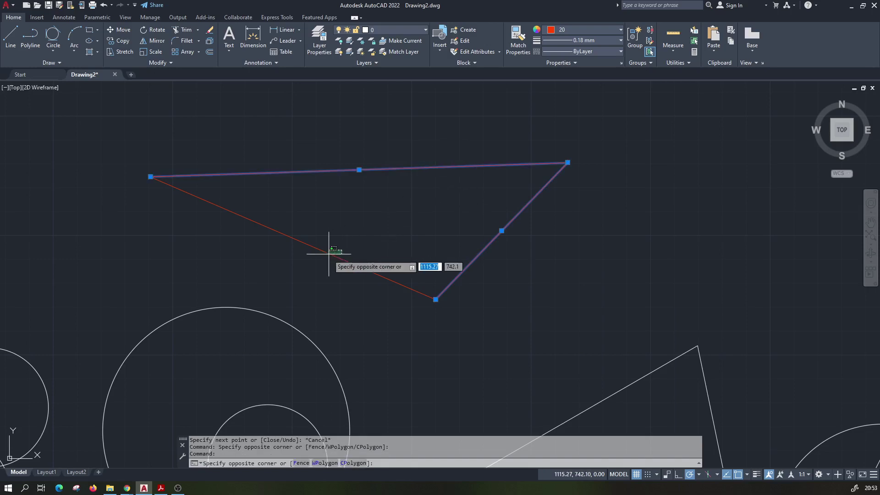
click(328, 255)
key(Escape)
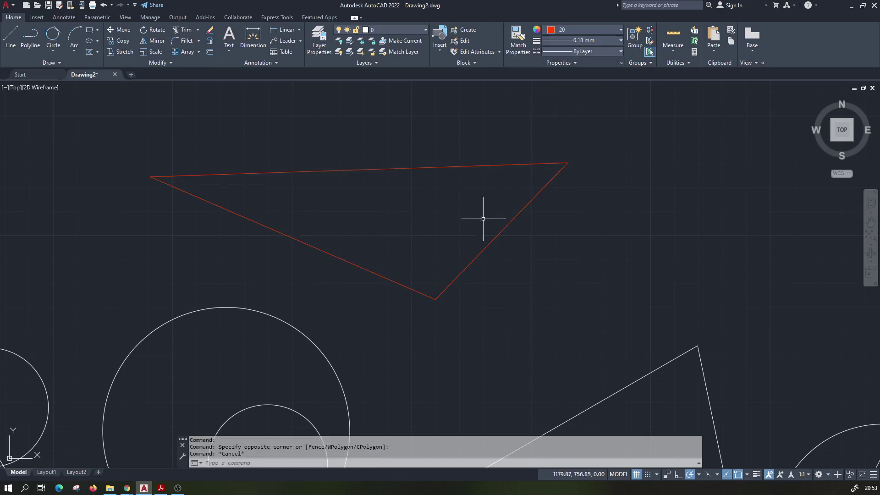
middle_drag(211, 310, 214, 252)
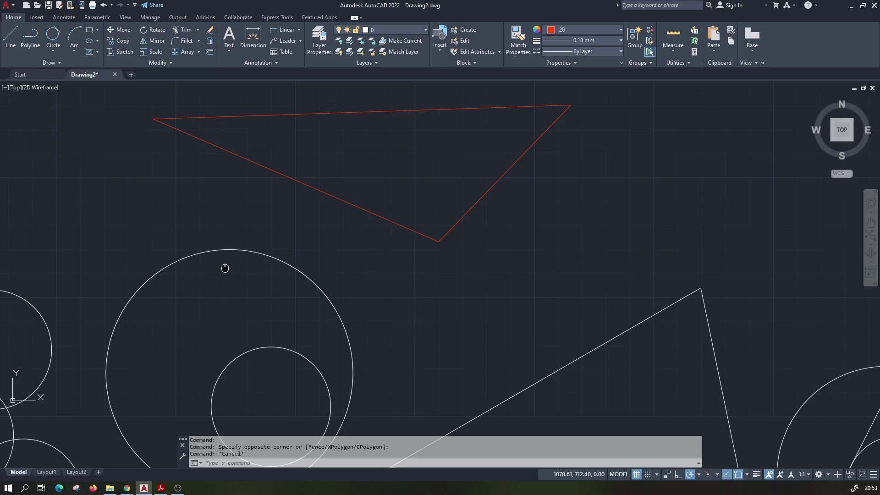
Step: Set the selected large circle to Green with a 0.20 mm lineweight
click(179, 259)
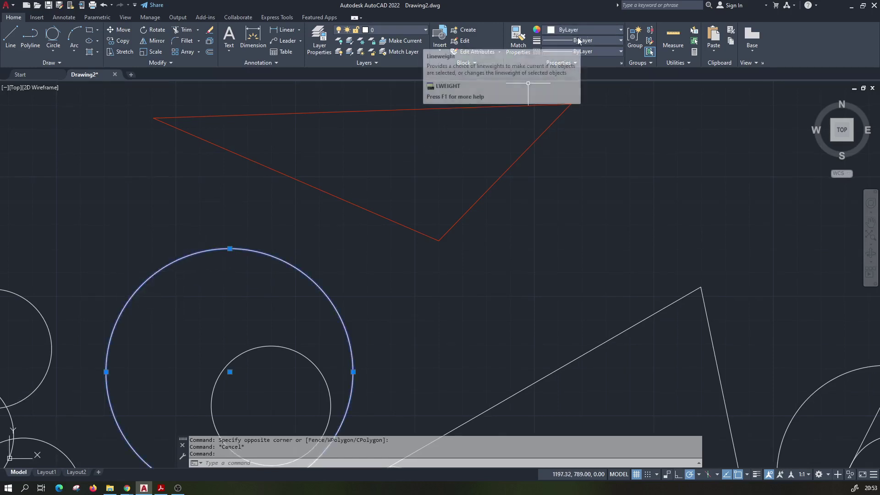
middle_drag(241, 281, 248, 244)
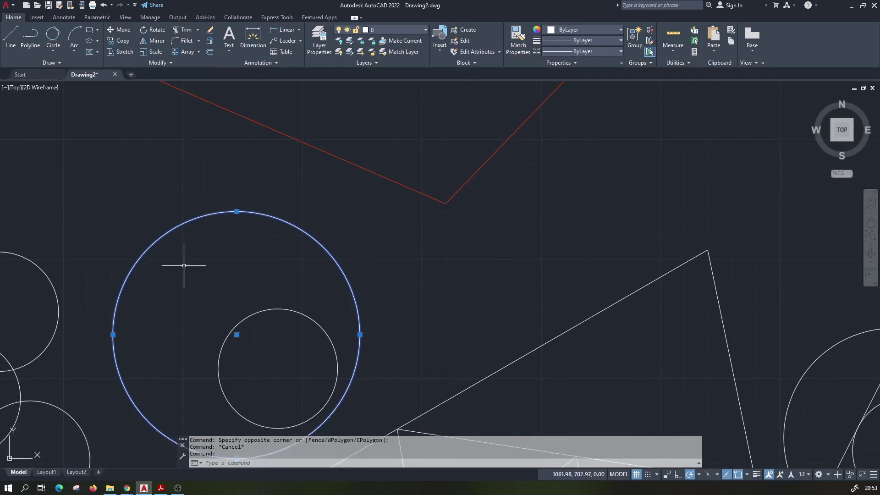
click(594, 27)
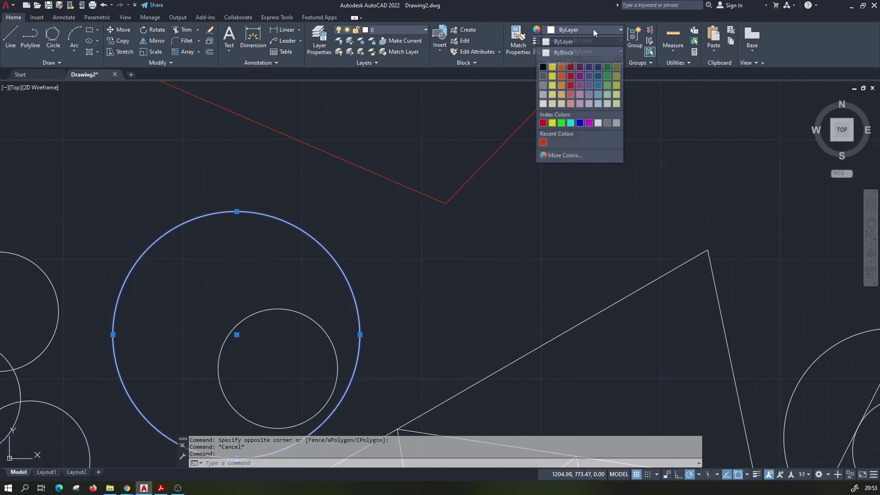
click(562, 123)
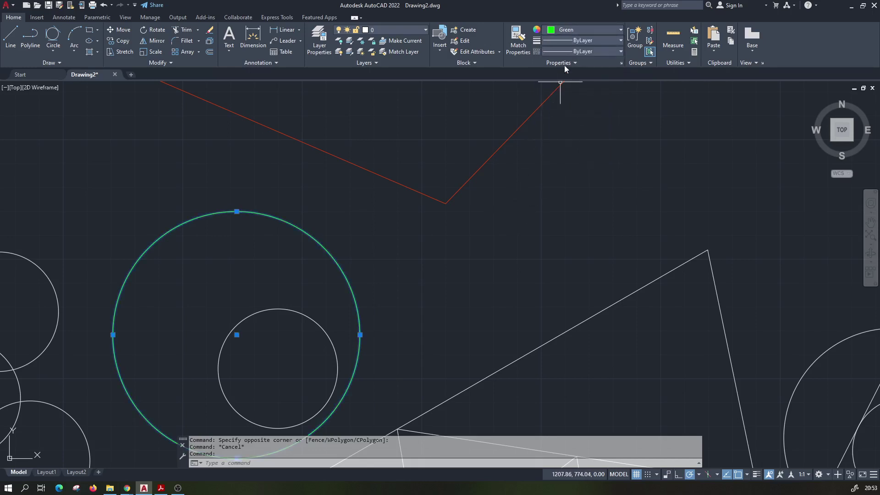
click(585, 40)
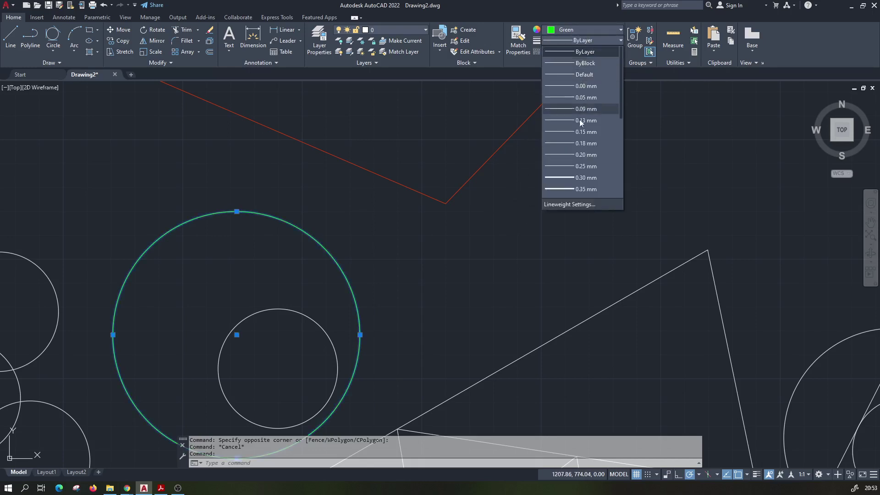
click(572, 156)
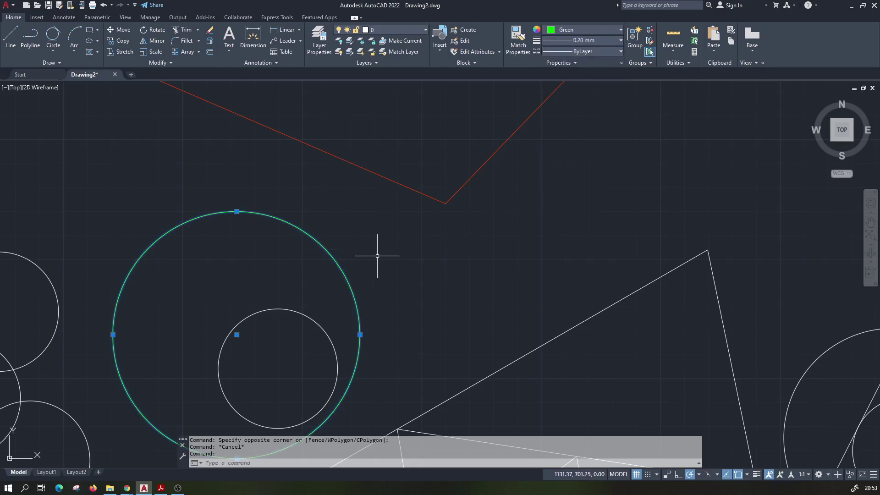
key(Escape)
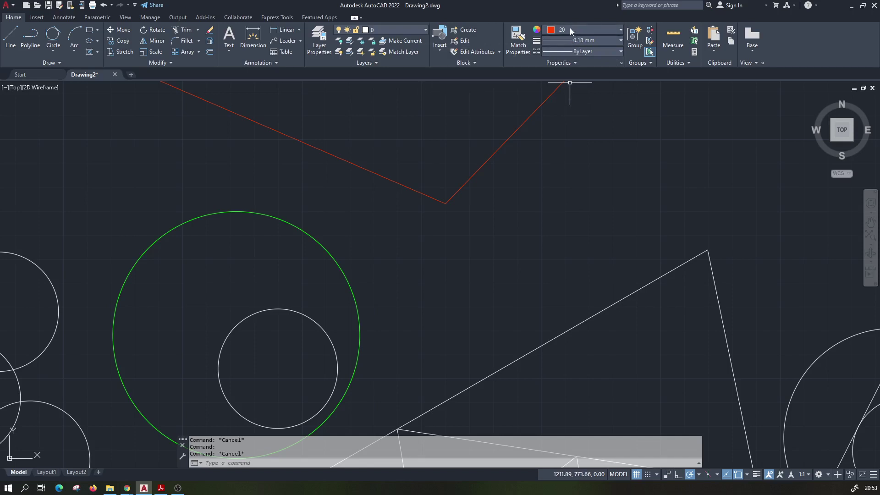
Step: Reselect the green circle to verify its properties, then zoom out and pan slightly
click(303, 230)
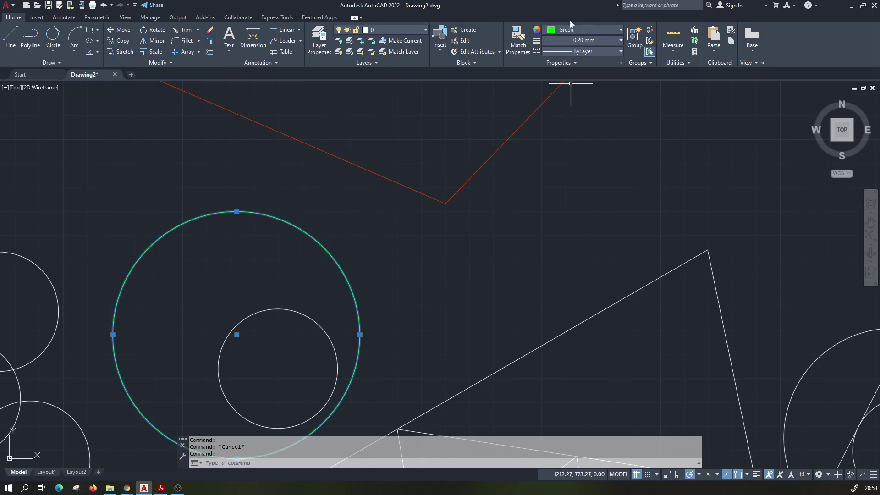
key(Escape)
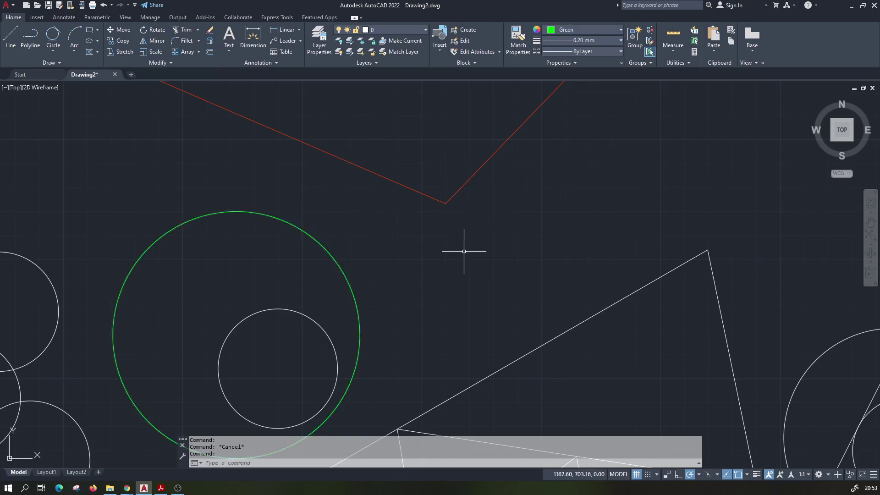
scroll(463, 250, down, 2)
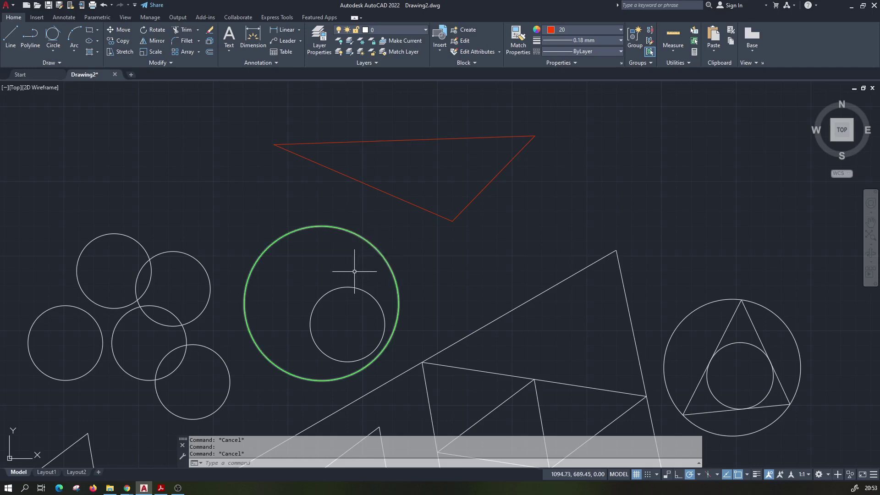
middle_drag(348, 255, 352, 248)
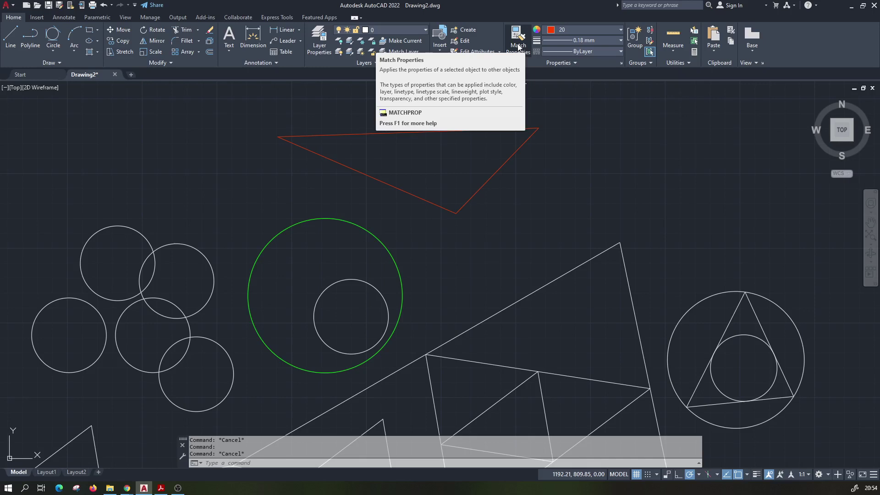
Step: Match Properties from the large green circle onto the five left circles
click(517, 40)
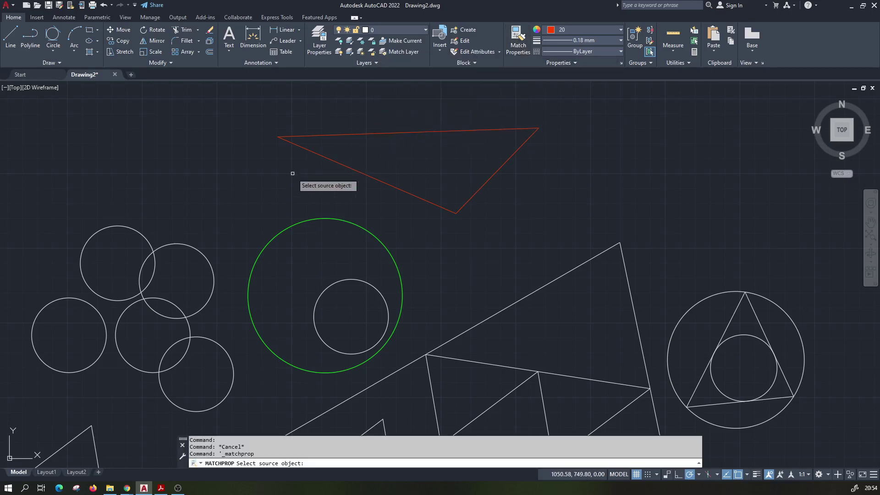
click(311, 220)
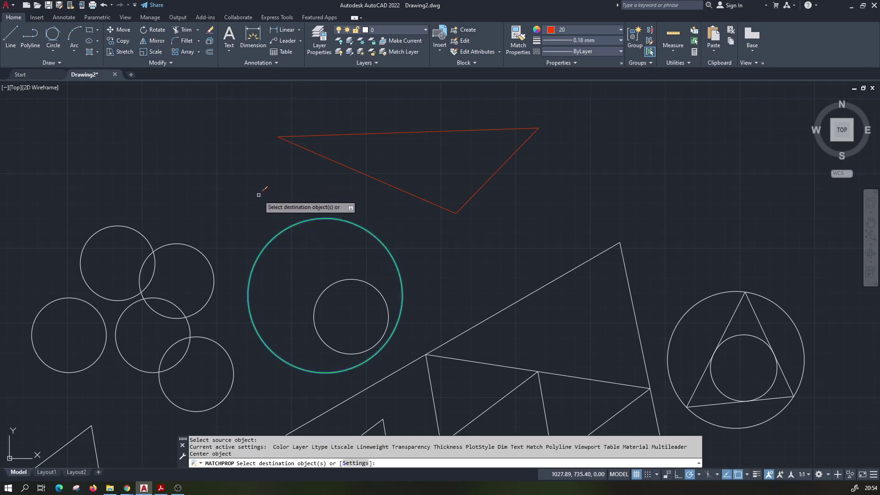
click(184, 244)
click(143, 236)
click(162, 299)
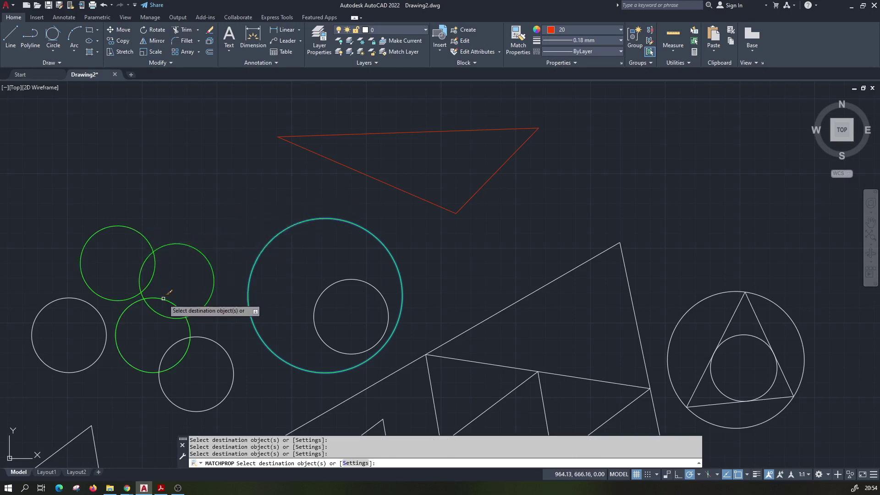
click(188, 388)
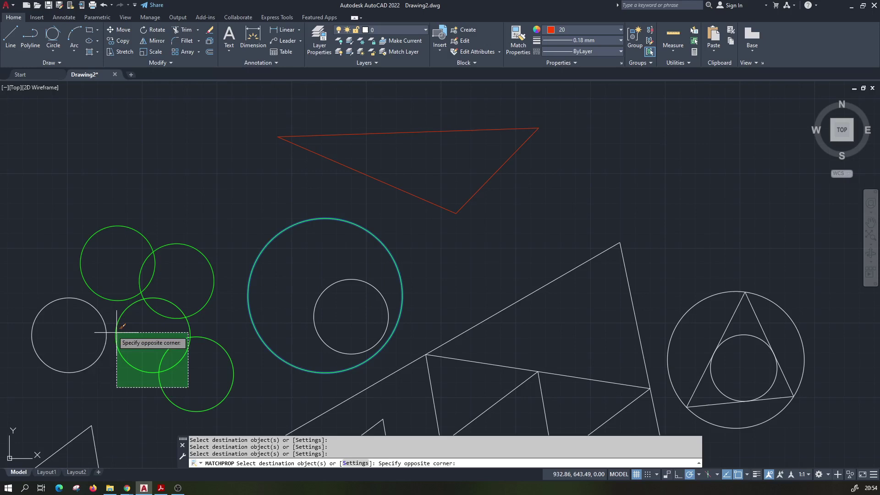
click(71, 306)
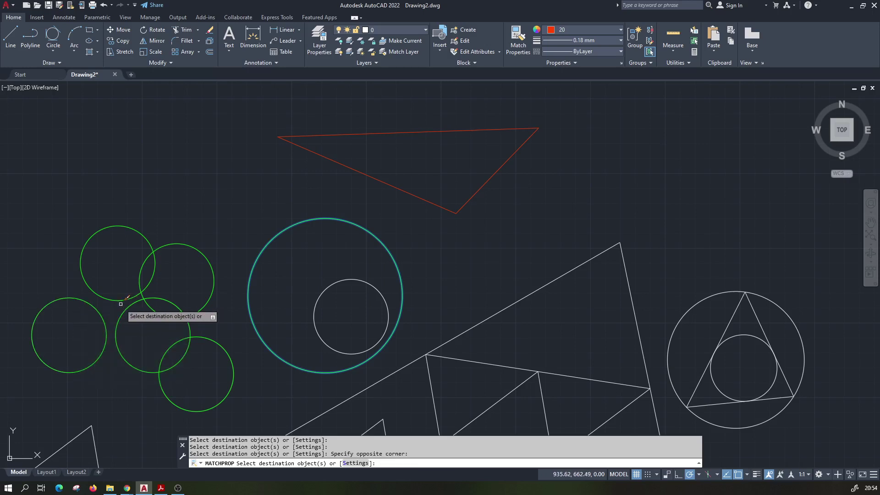
key(Return)
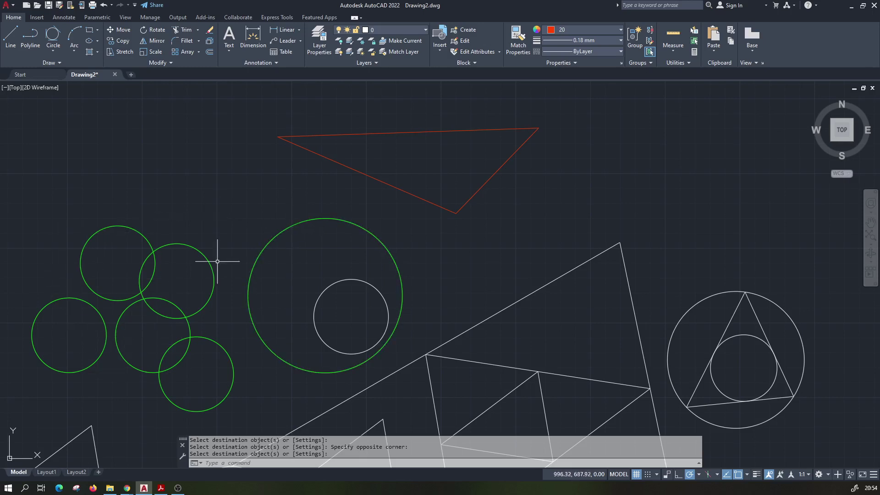
Step: Match Properties from the red triangle onto the small inner circle and the right-hand figure
click(516, 48)
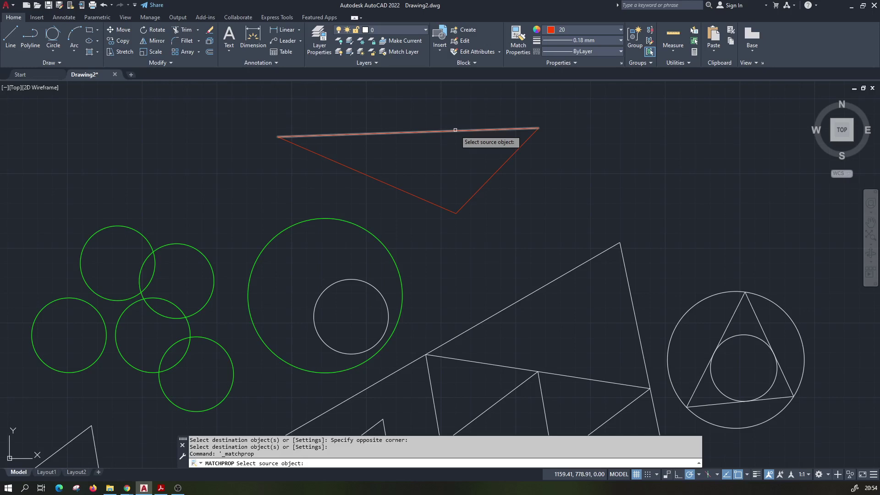
click(455, 129)
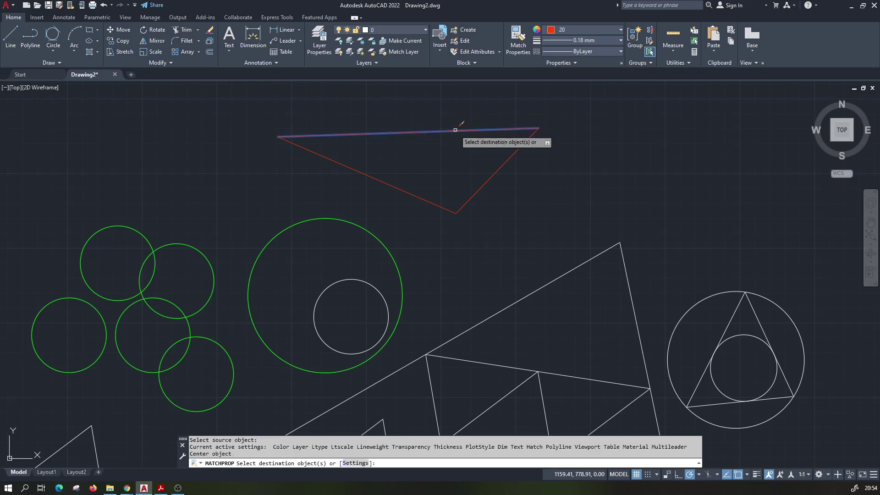
click(333, 285)
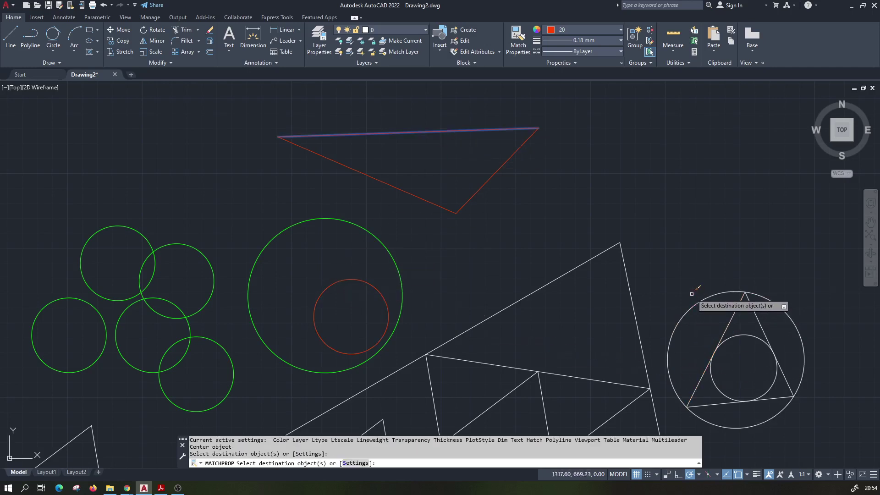
click(656, 269)
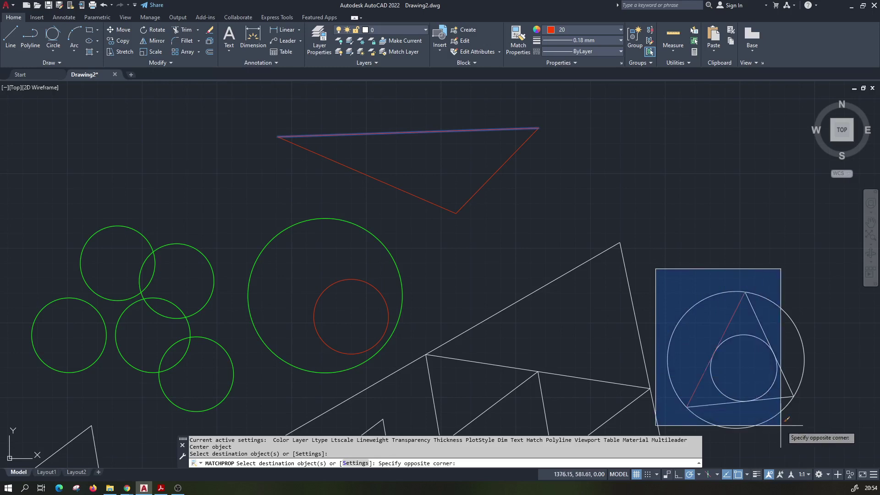
click(824, 437)
key(Return)
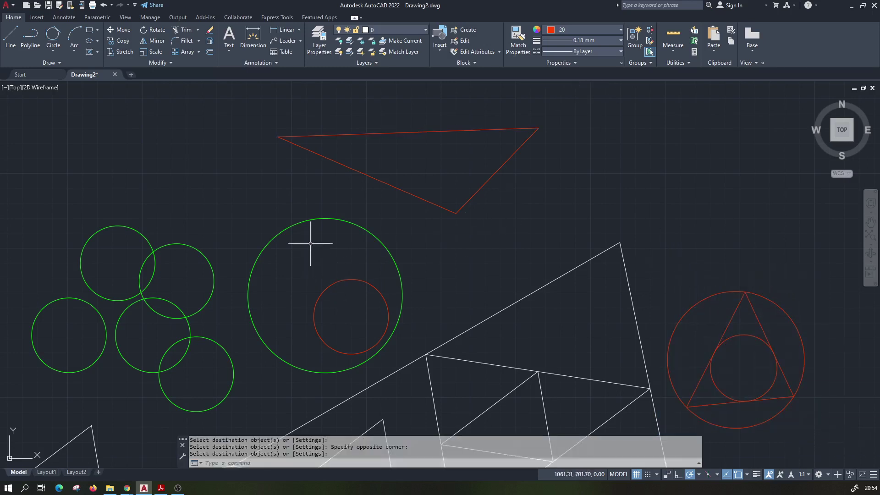
Step: Select the small red circle, large green circle and a small green circle in turn to inspect them
click(367, 285)
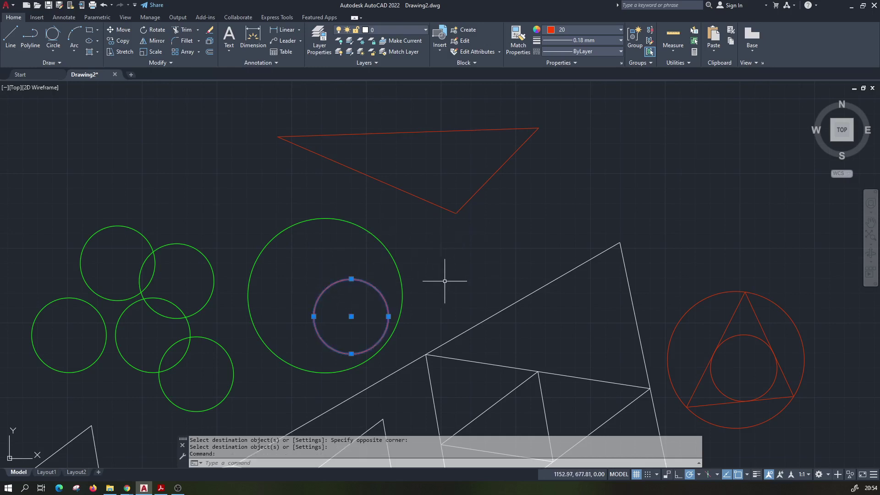
key(Escape)
click(240, 298)
key(Escape)
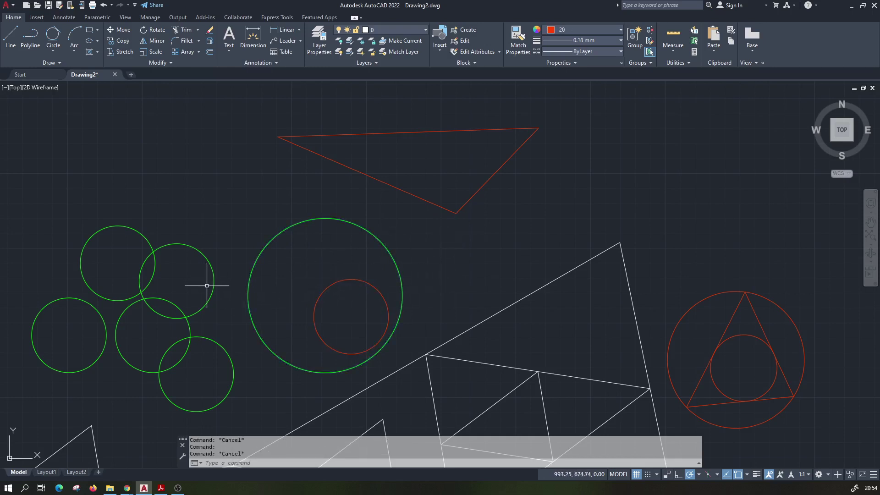
click(198, 252)
key(Escape)
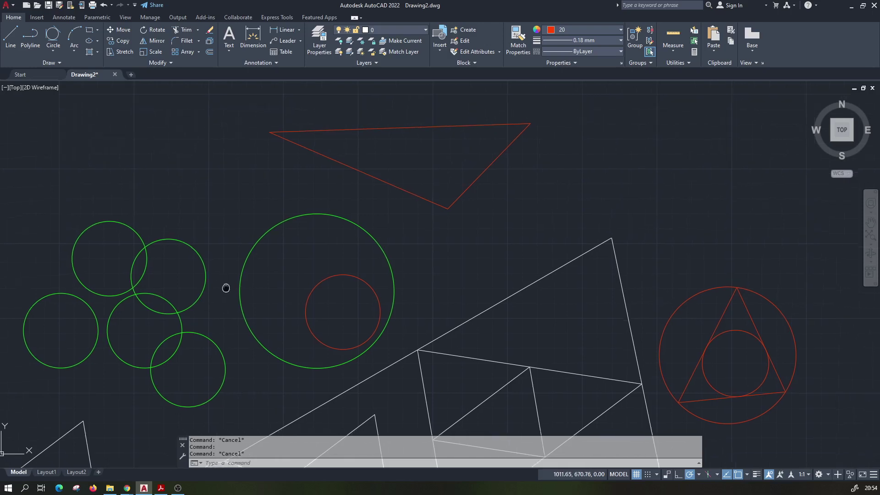
middle_drag(231, 298, 220, 287)
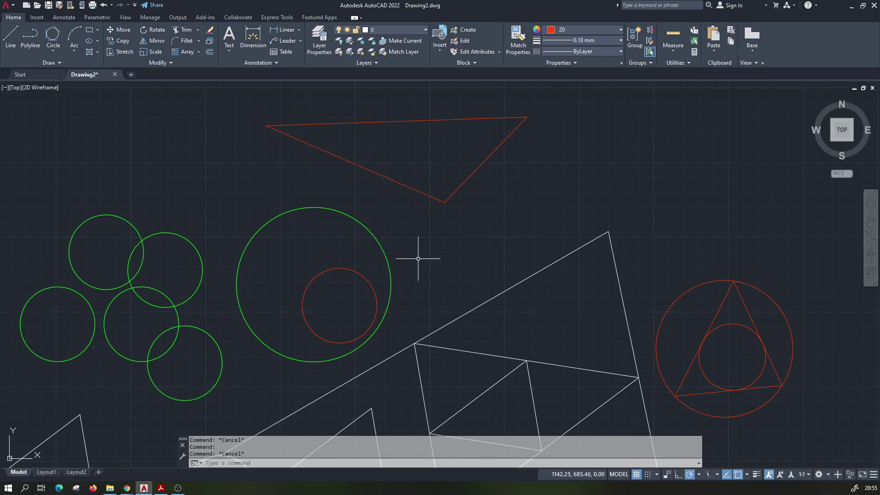
scroll(407, 273, down, 2)
scroll(407, 273, up, 2)
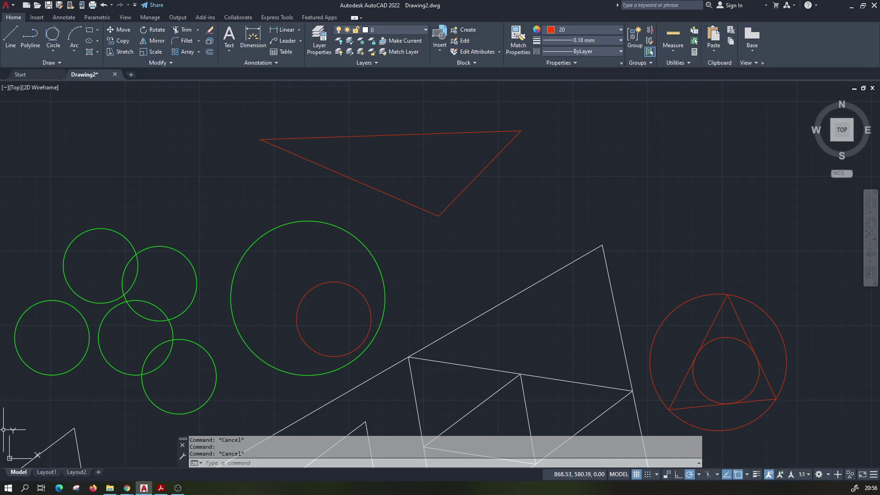
click(127, 488)
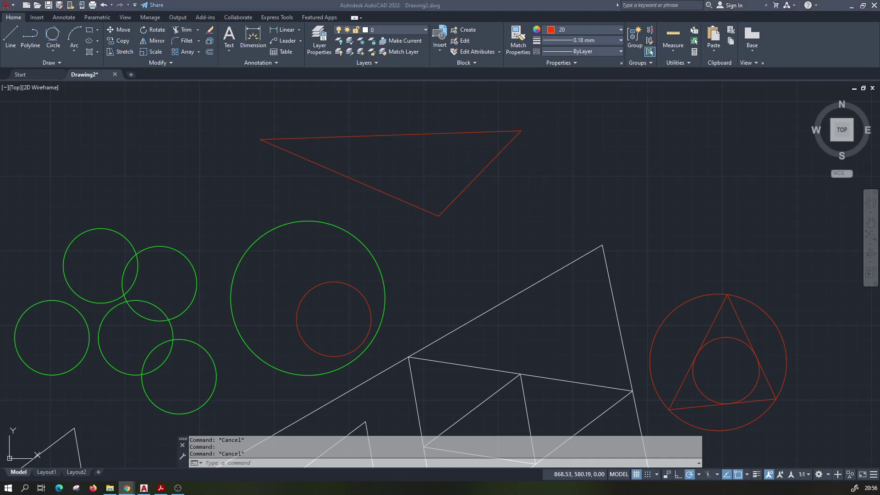
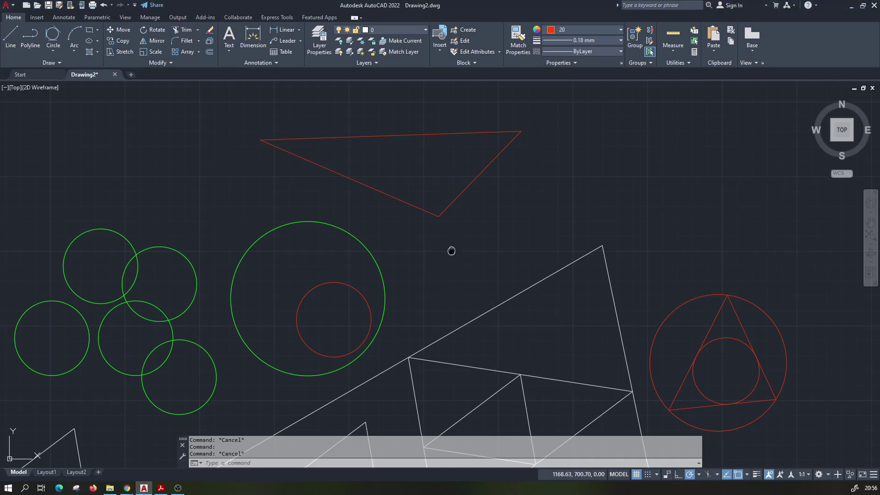
Step: Browse the colour, lineweight and linetype lists without changing anything, adjusting the view
middle_drag(452, 250, 458, 261)
click(572, 32)
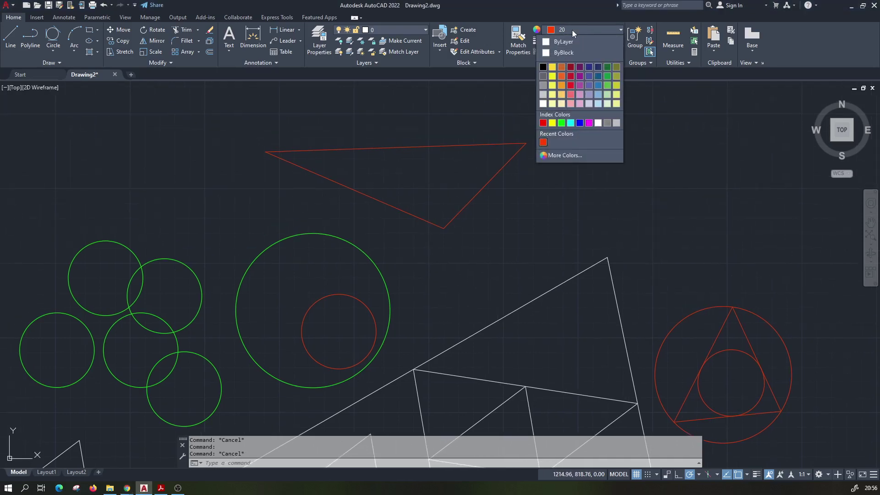
click(574, 28)
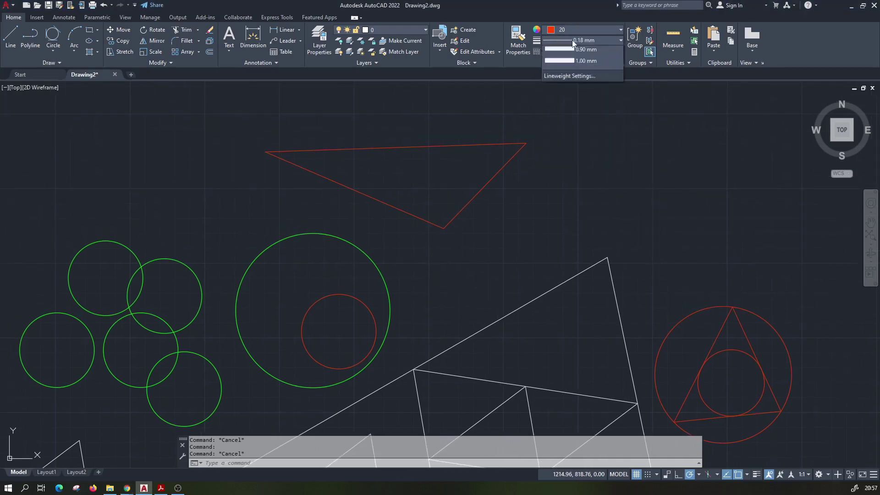
click(573, 41)
click(576, 51)
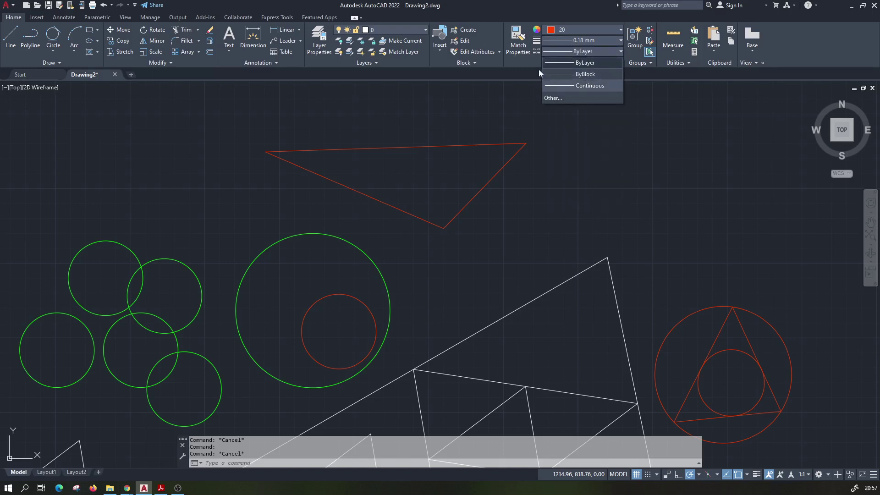
click(519, 51)
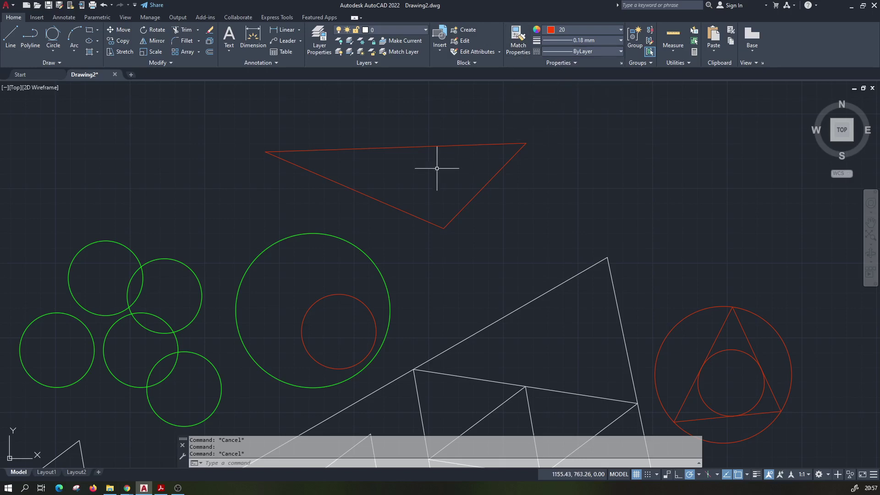
middle_drag(365, 234, 373, 196)
scroll(367, 196, down, 5)
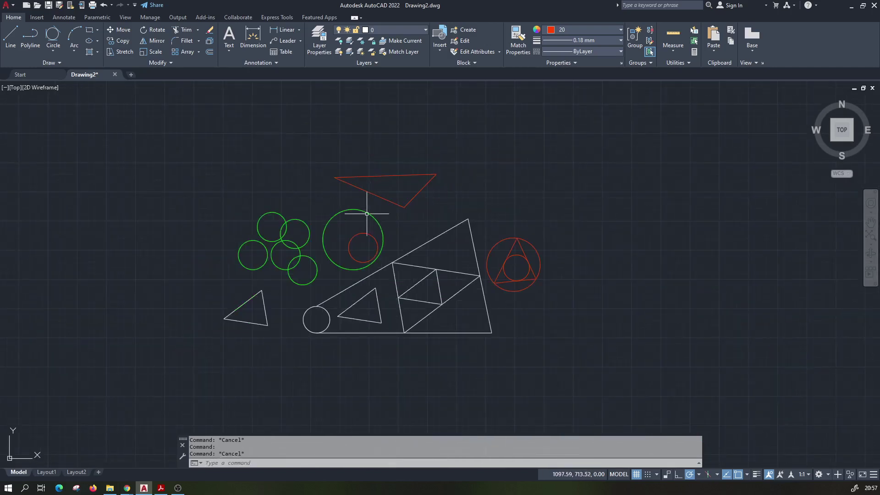
scroll(366, 202, up, 3)
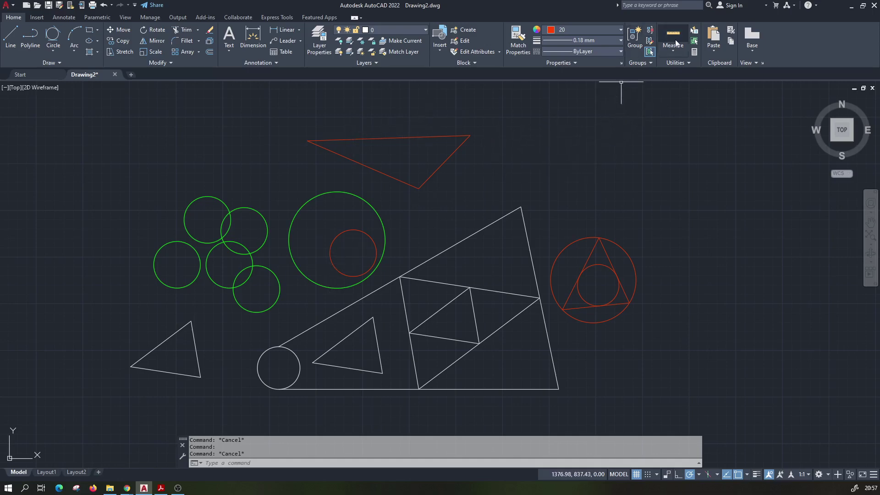
scroll(421, 151, up, 1)
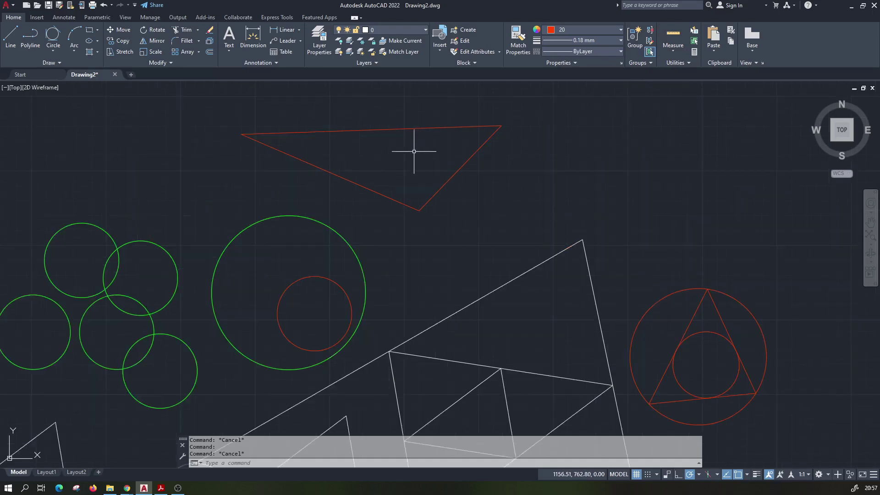
scroll(412, 149, up, 1)
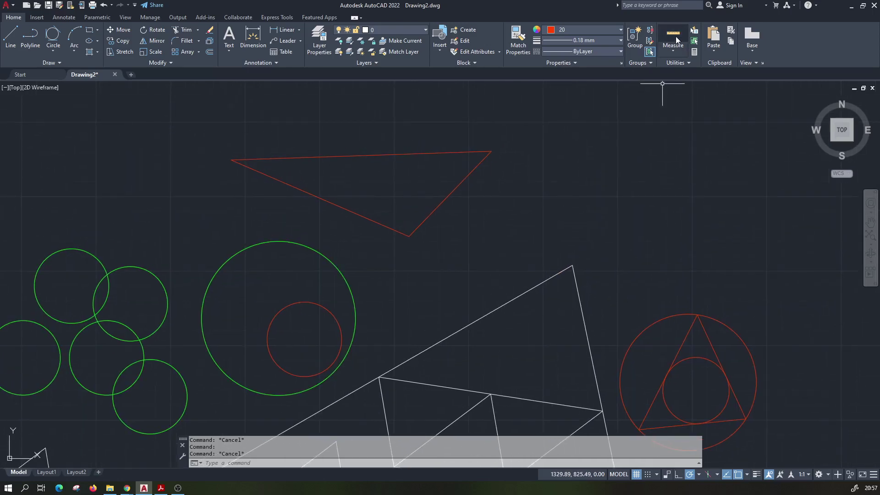
Step: Quick-measure the big white triangle's sides 300, 199.84, 151.88 and angles, then cancel
click(672, 36)
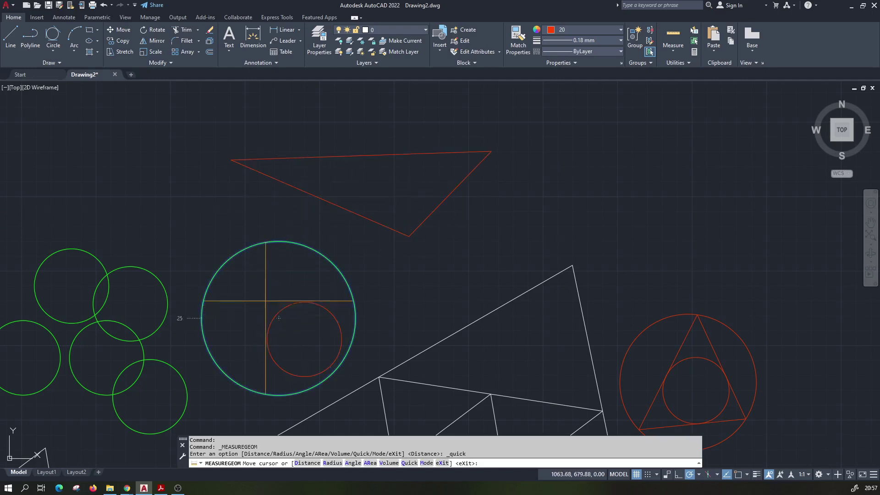
scroll(140, 301, down, 2)
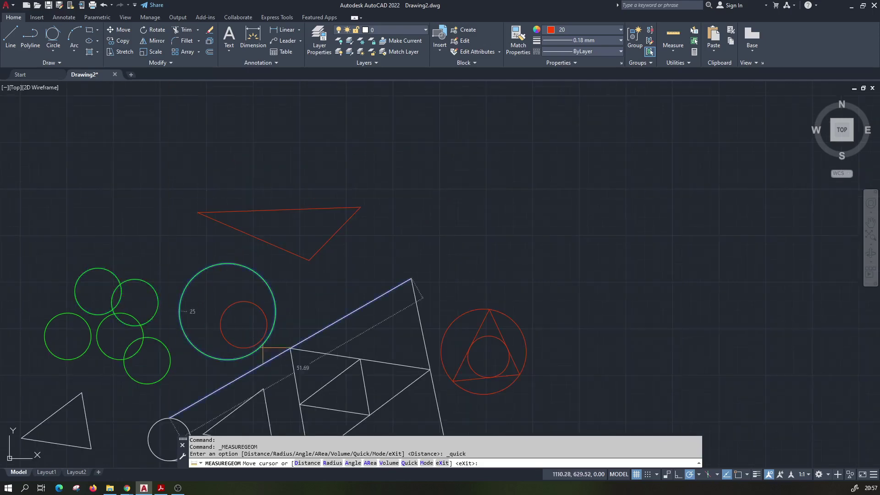
scroll(310, 272, up, 4)
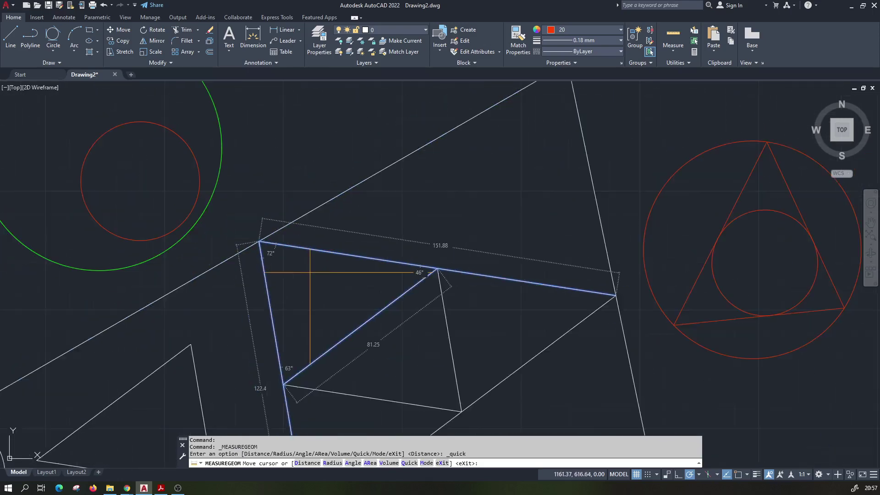
scroll(310, 272, down, 2)
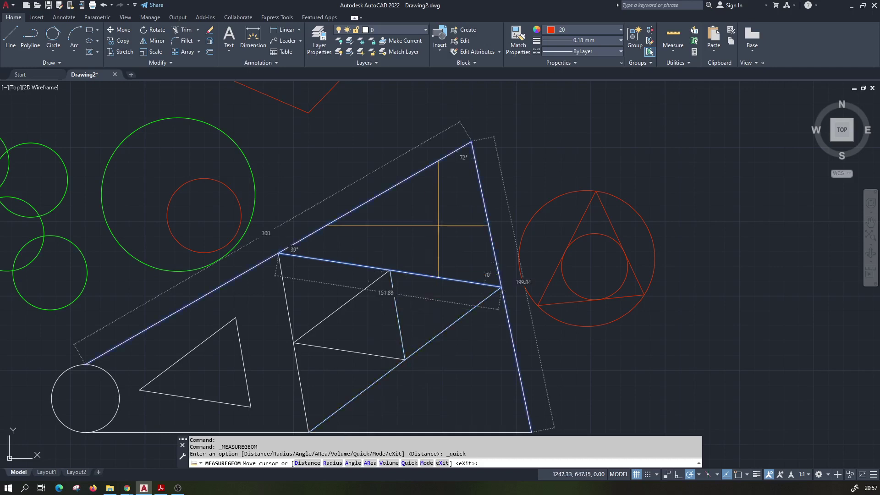
scroll(438, 226, down, 2)
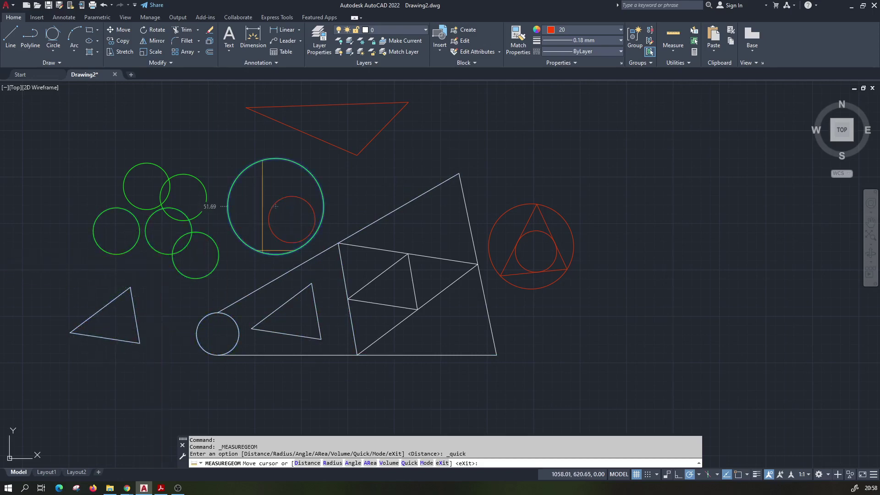
key(Escape)
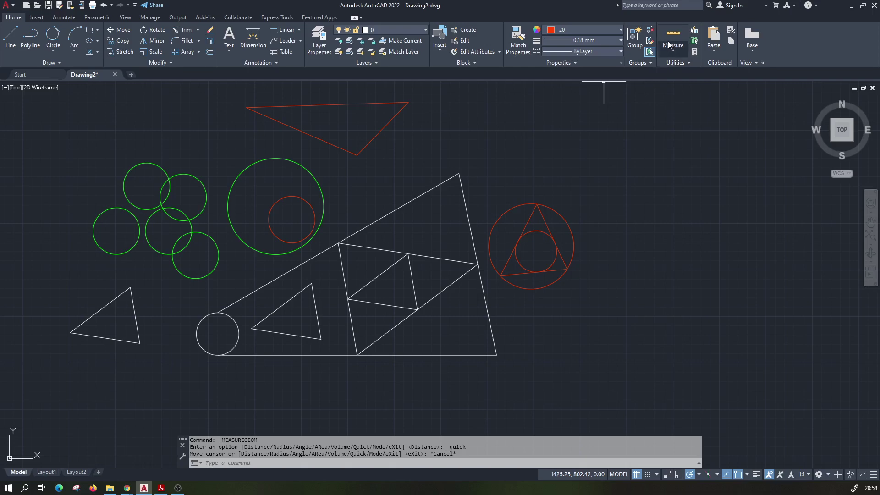
Step: Quick-measure the red triangle (86.49, 77.08) and the left triangle (81.25, 61.2, 75.94; 46°, 63°, 72°), then cancel
click(673, 40)
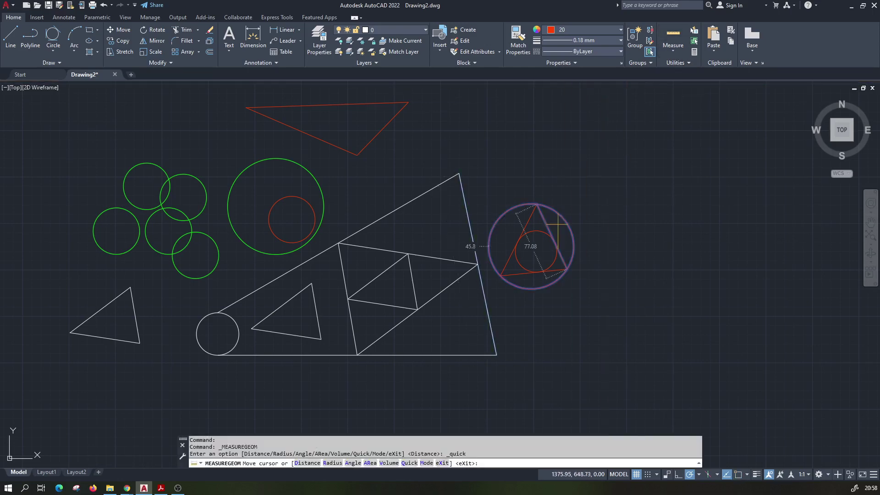
scroll(533, 224, up, 1)
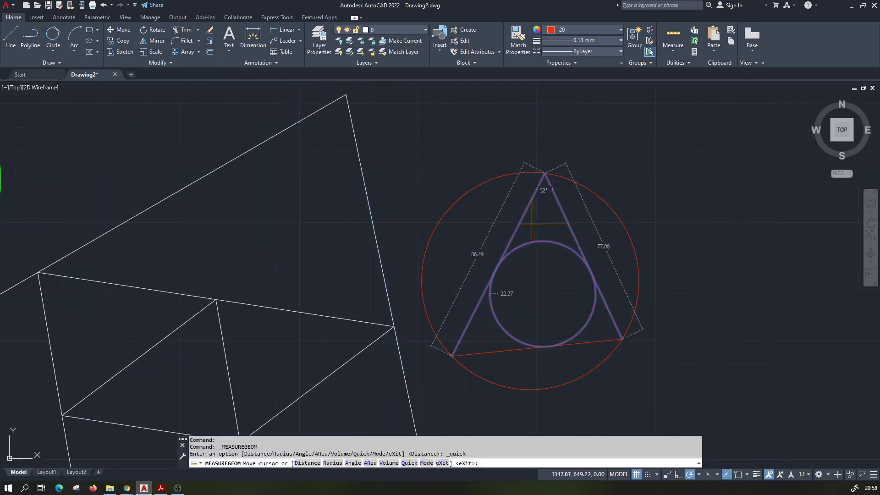
scroll(541, 224, up, 1)
scroll(541, 224, down, 2)
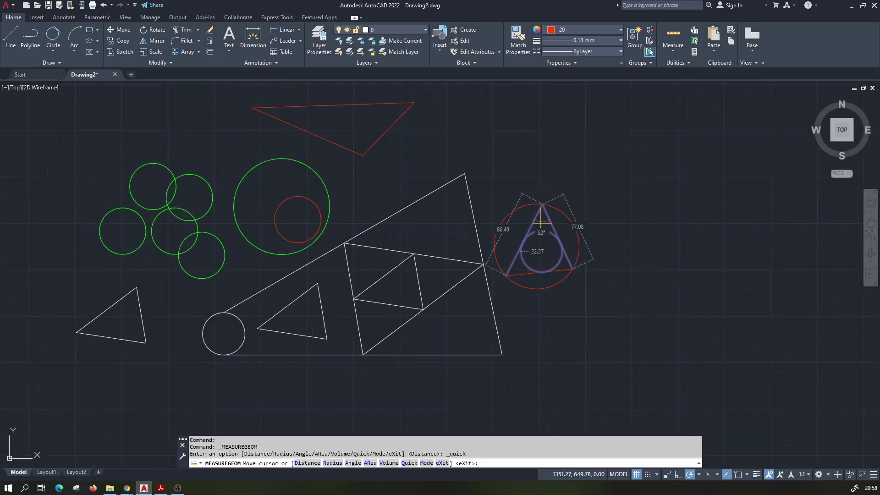
scroll(541, 223, up, 2)
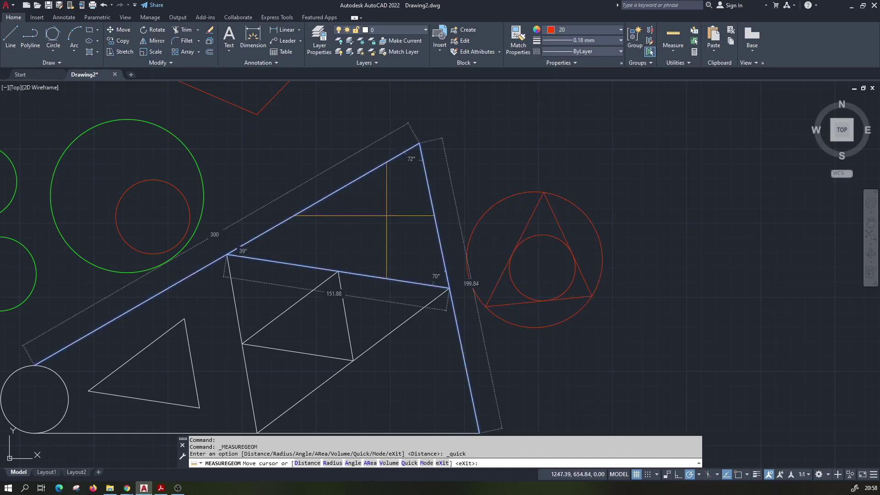
scroll(365, 230, down, 2)
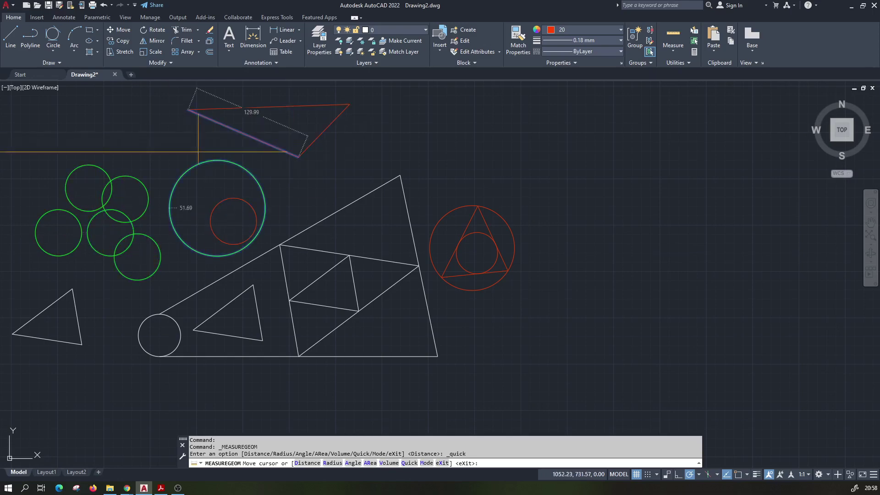
scroll(64, 316, up, 2)
middle_drag(64, 316, 153, 315)
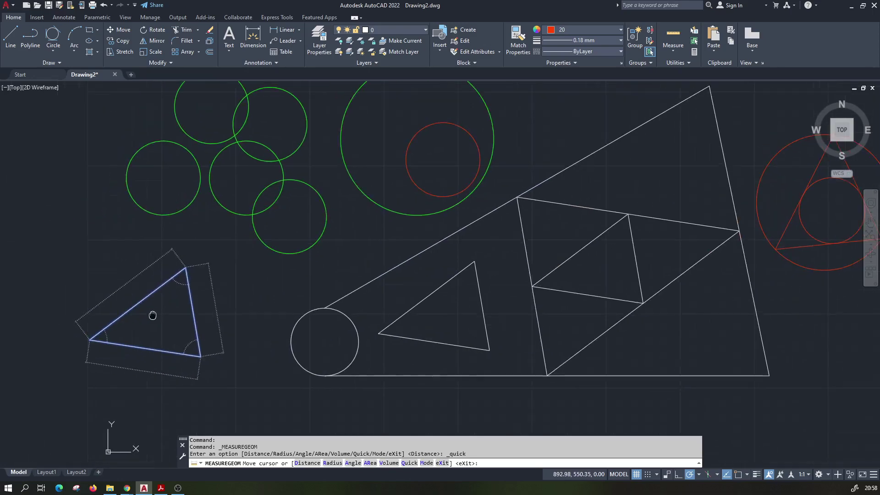
scroll(152, 316, up, 2)
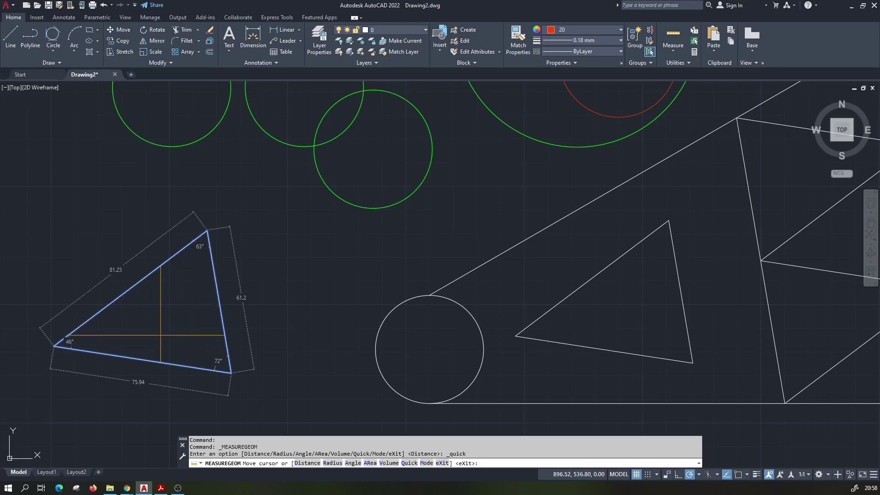
key(Escape)
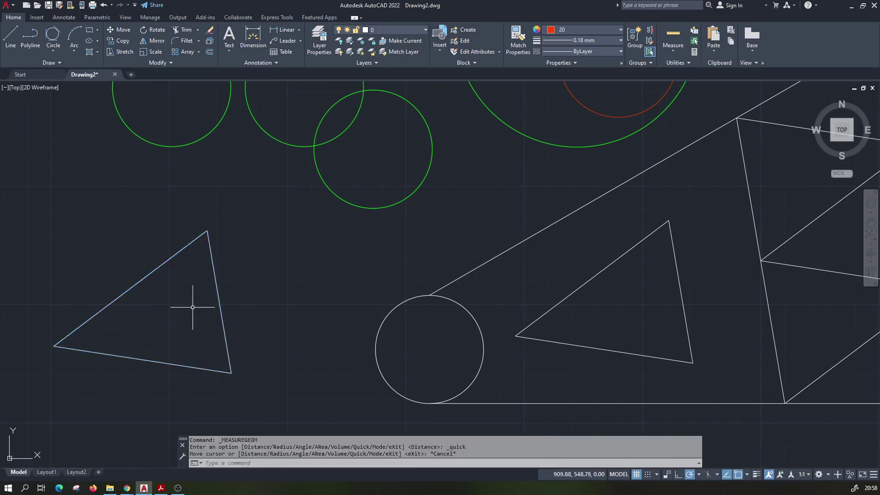
scroll(197, 305, down, 5)
scroll(275, 256, down, 1)
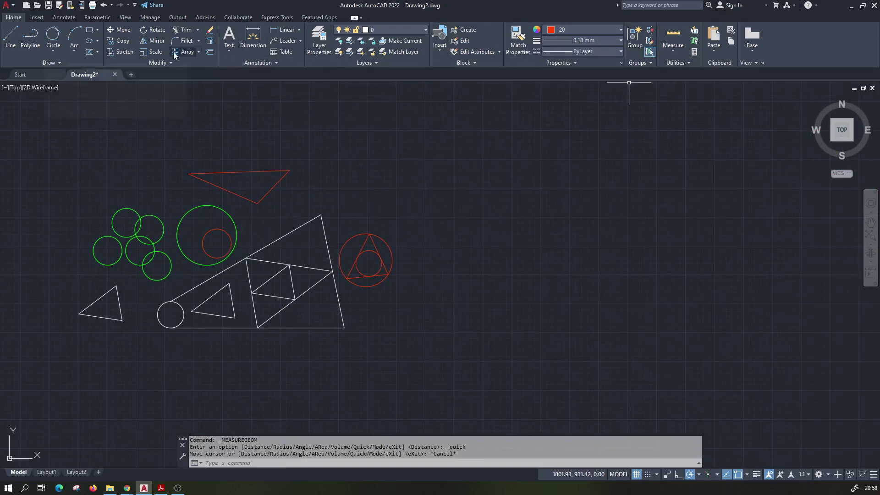
Step: Pan and zoom out until the distant white lines above the shapes appear
middle_drag(159, 123, 192, 126)
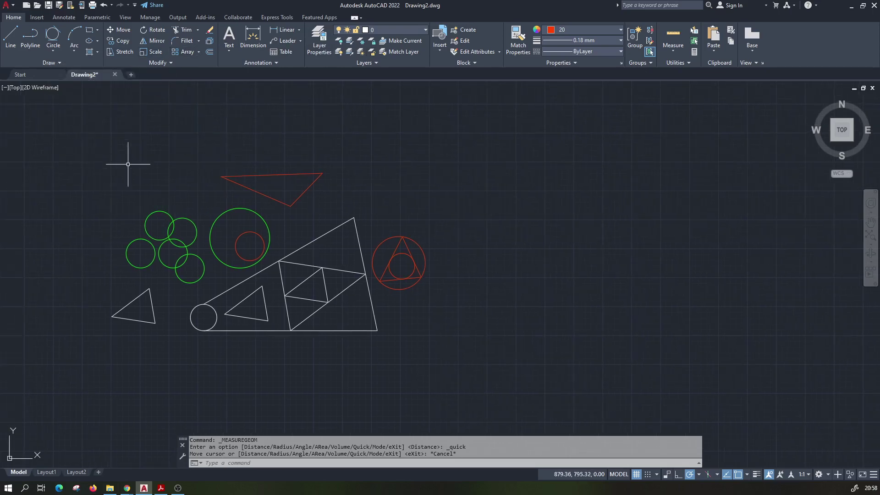
scroll(312, 198, down, 4)
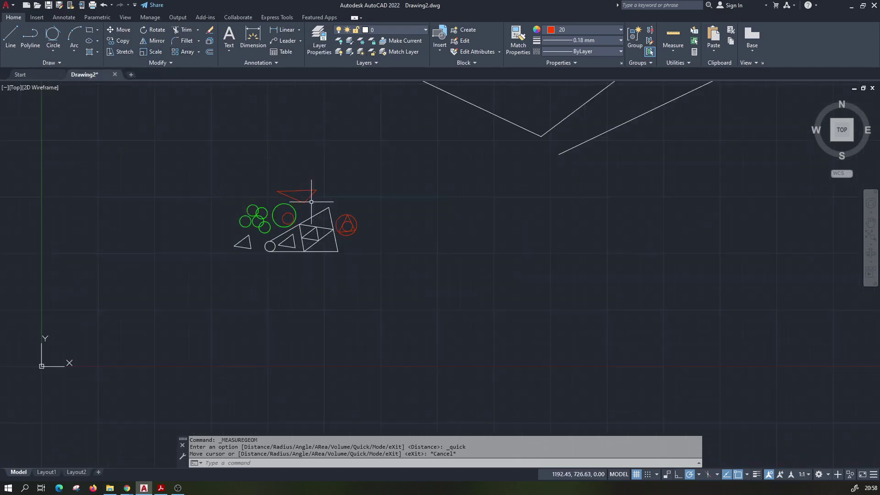
scroll(339, 178, down, 4)
scroll(343, 181, down, 3)
middle_drag(344, 181, 308, 226)
scroll(295, 236, up, 2)
scroll(295, 235, up, 5)
scroll(295, 236, up, 3)
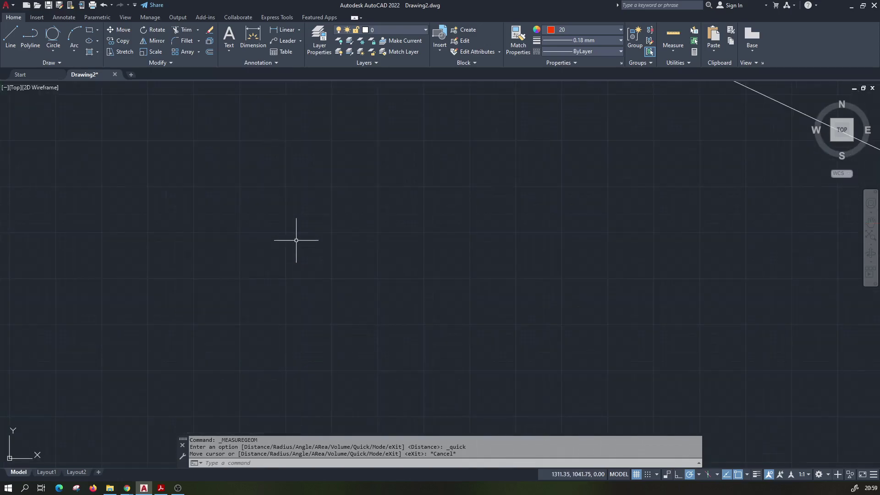
scroll(294, 241, down, 6)
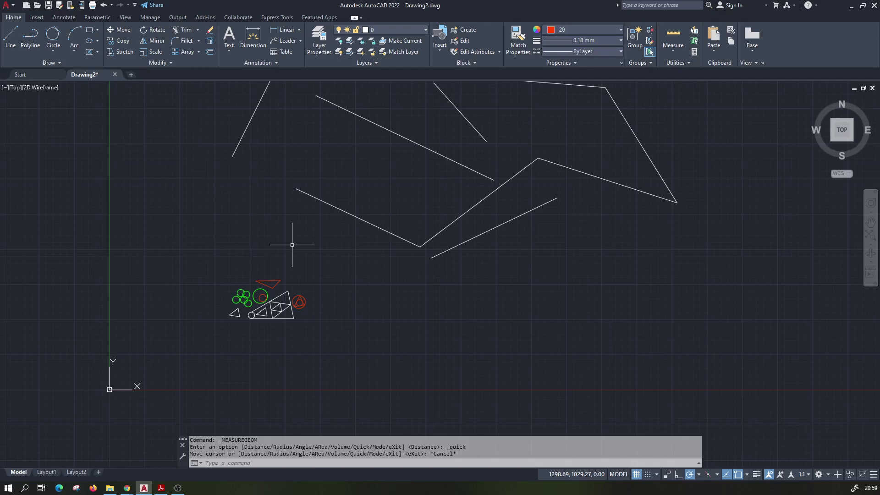
mouse_move(292, 244)
middle_down()
mouse_move(255, 284)
mouse_move(236, 280)
mouse_move(281, 261)
middle_up()
scroll(275, 270, up, 2)
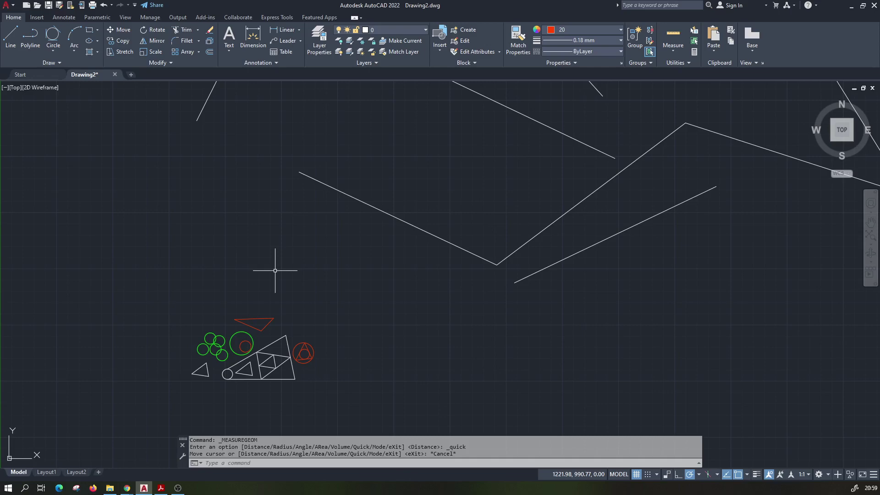
Step: Zoom to extents and pan across to reveal the long lines above the shapes
middle_click(275, 271)
scroll(271, 266, down, 2)
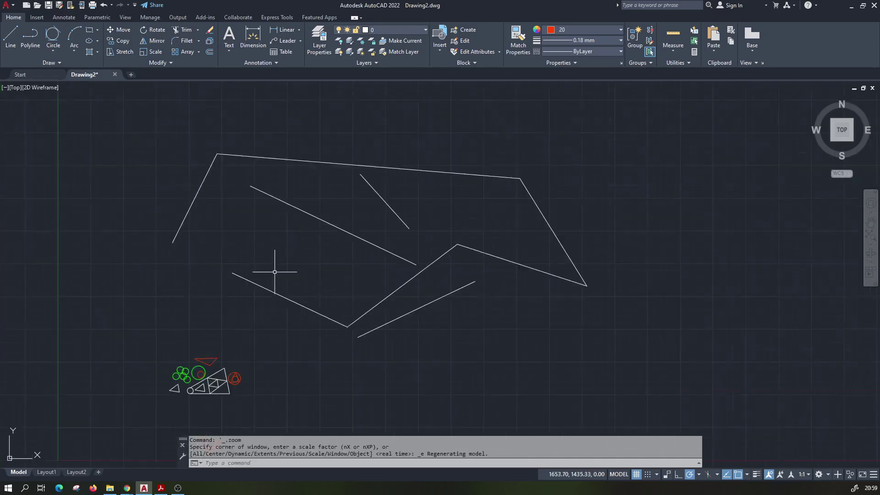
scroll(271, 275, down, 2)
scroll(275, 261, up, 3)
scroll(302, 260, up, 3)
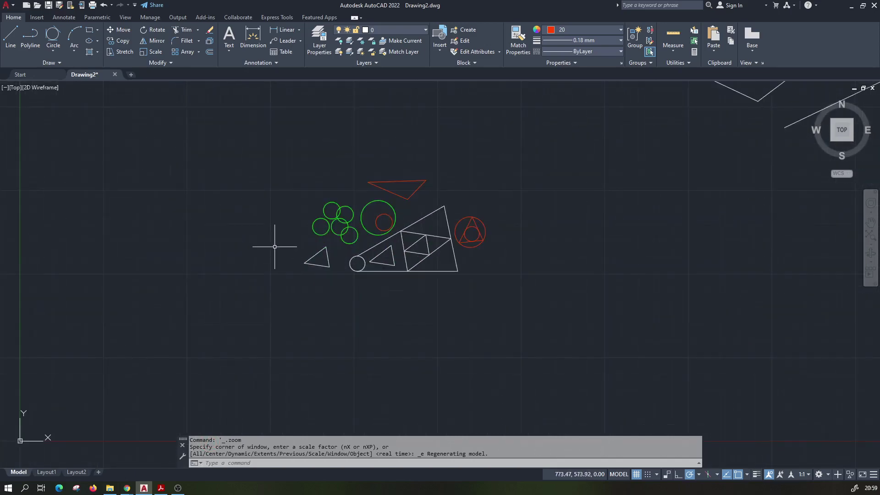
scroll(273, 251, down, 2)
middle_drag(273, 251, 103, 440)
middle_drag(293, 231, 276, 244)
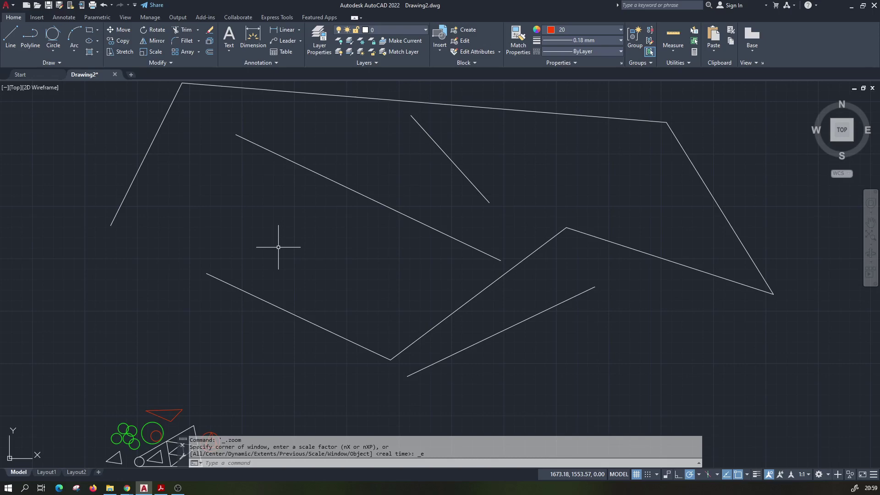
mouse_move(416, 218)
middle_down()
mouse_move(462, 192)
mouse_move(139, 296)
middle_up()
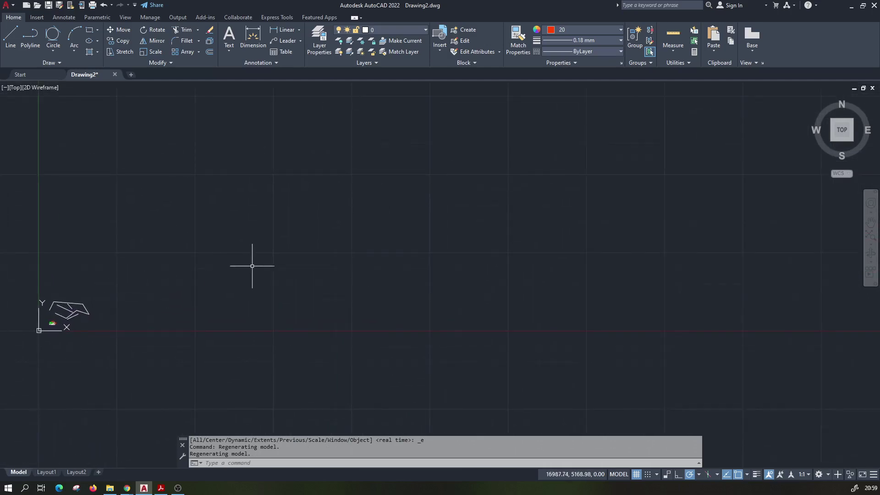
scroll(321, 249, up, 3)
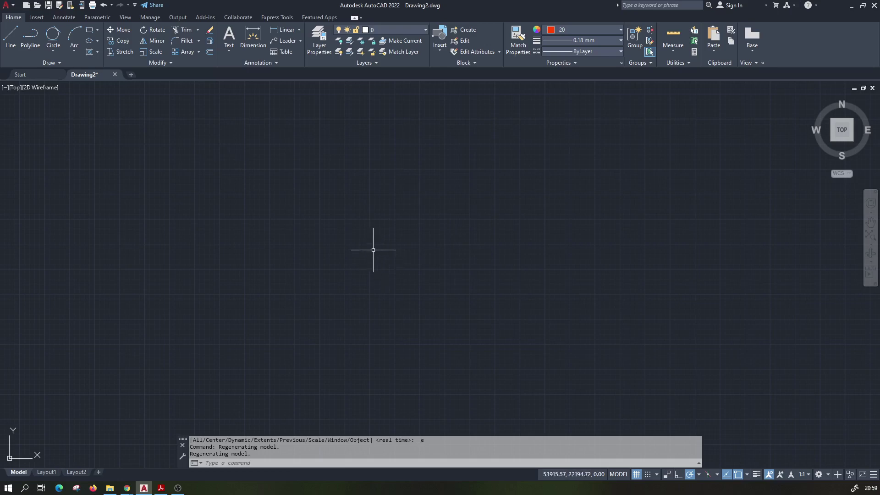
Step: Zoom to extents again and pan left across the scattered lines
middle_click(373, 250)
middle_click(373, 250)
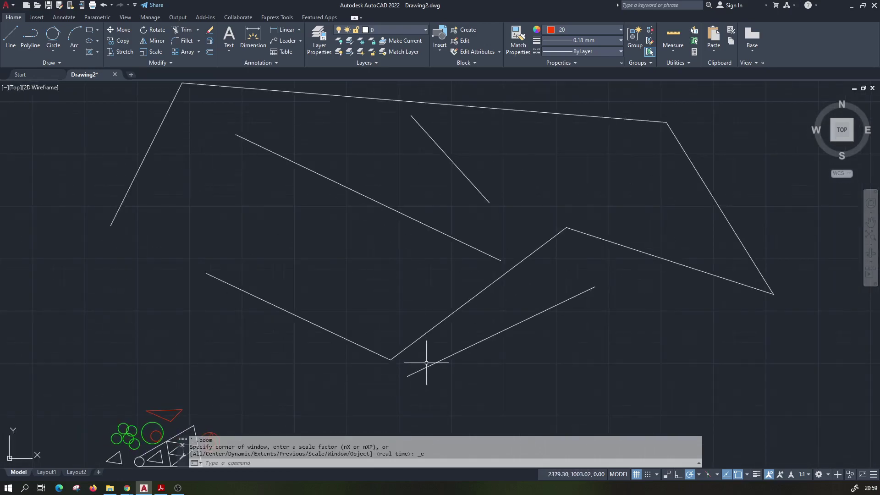
scroll(333, 303, down, 4)
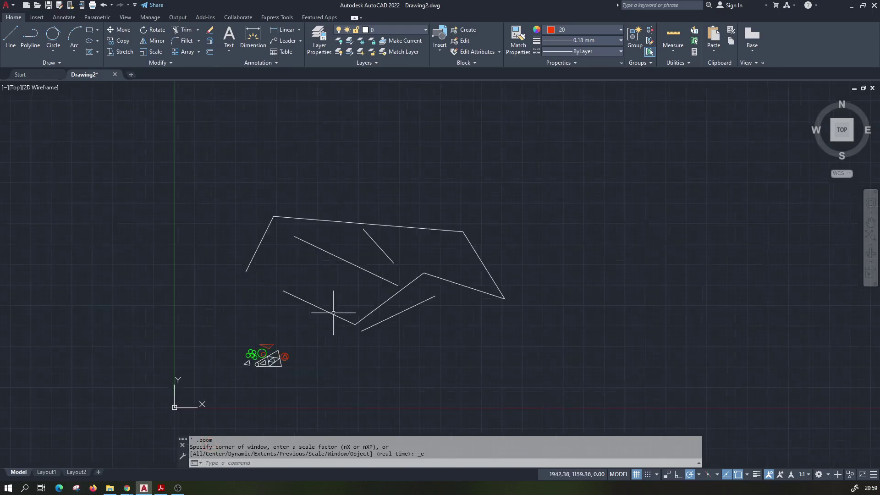
mouse_move(334, 312)
middle_down()
mouse_move(188, 289)
mouse_move(118, 372)
middle_up()
scroll(188, 289, down, 3)
scroll(225, 317, down, 2)
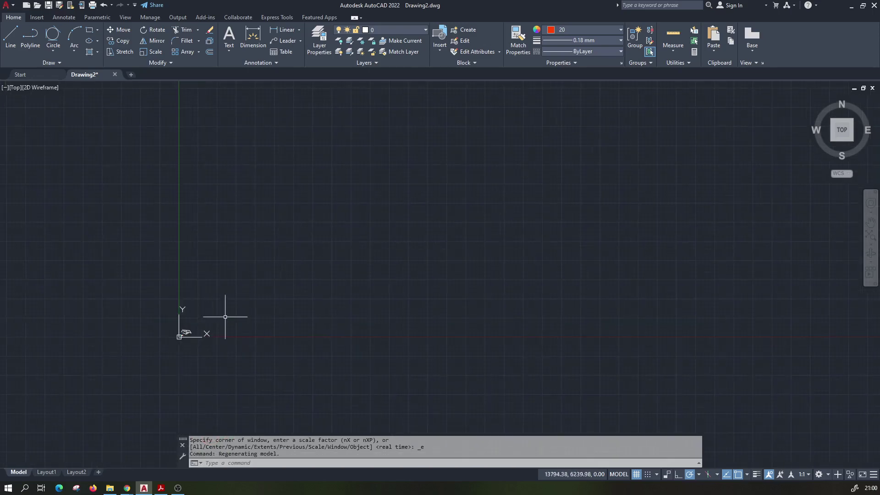
scroll(225, 317, up, 2)
mouse_move(225, 316)
middle_down()
mouse_move(376, 261)
mouse_move(153, 369)
middle_up()
scroll(123, 269, up, 1)
mouse_move(124, 269)
middle_down()
mouse_move(13, 251)
mouse_move(379, 348)
middle_up()
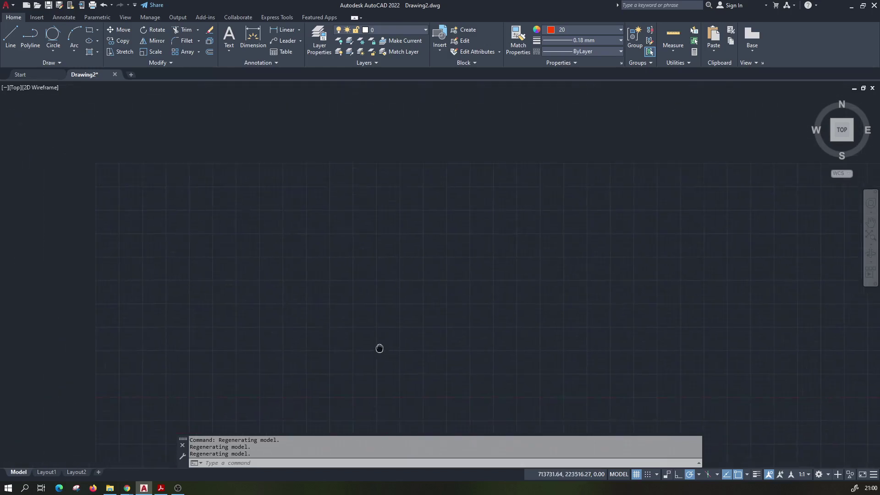
Step: Fit the whole drawing to the screen and zoom out so all geometry is visible
middle_click(218, 286)
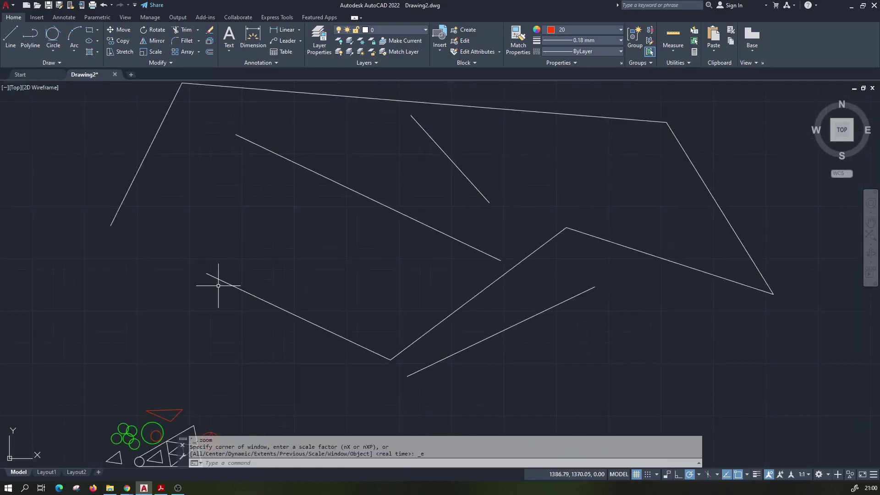
middle_drag(193, 342, 194, 304)
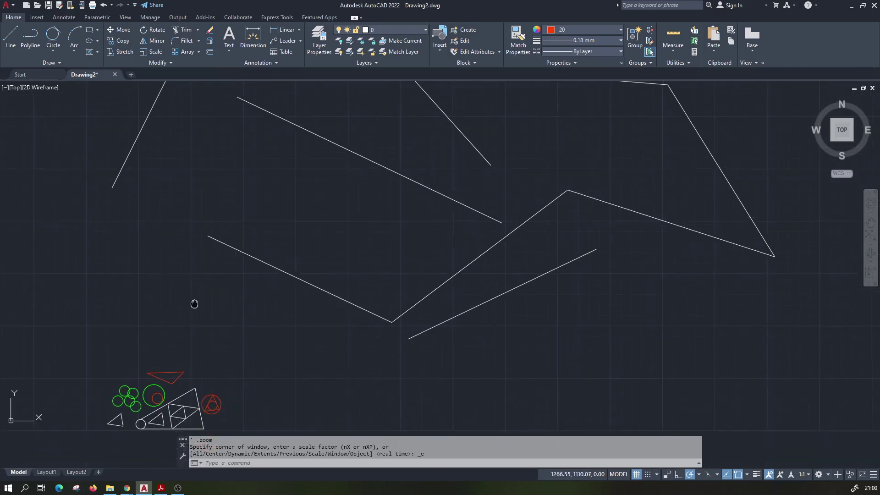
scroll(196, 299, down, 2)
scroll(213, 305, down, 1)
scroll(203, 312, down, 1)
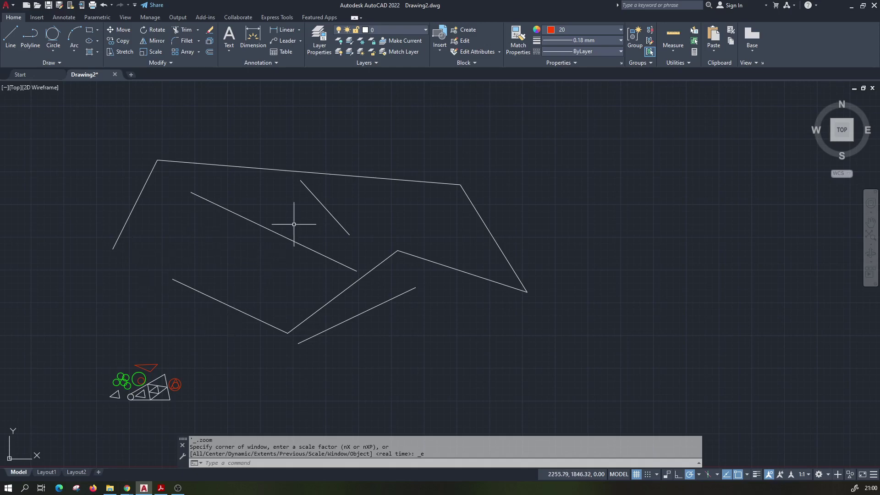
scroll(276, 238, up, 2)
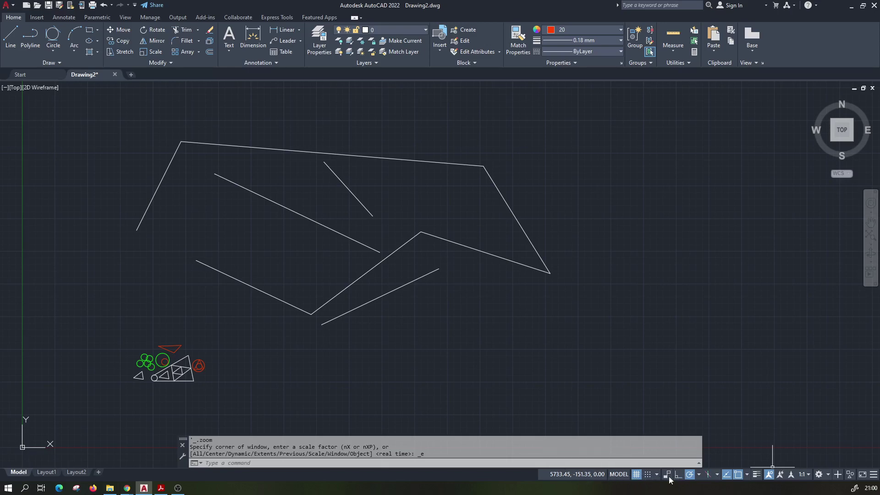
Step: Hide and then restore Coordinates in the status-bar customization list
click(874, 477)
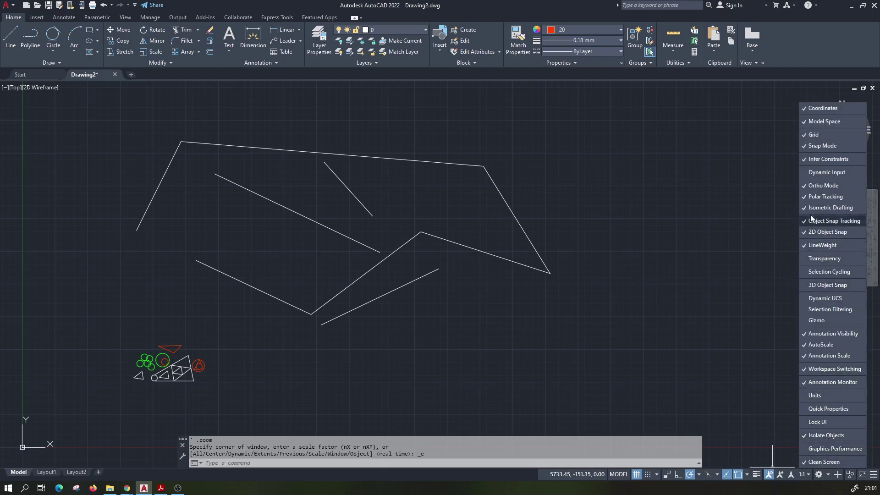
click(810, 108)
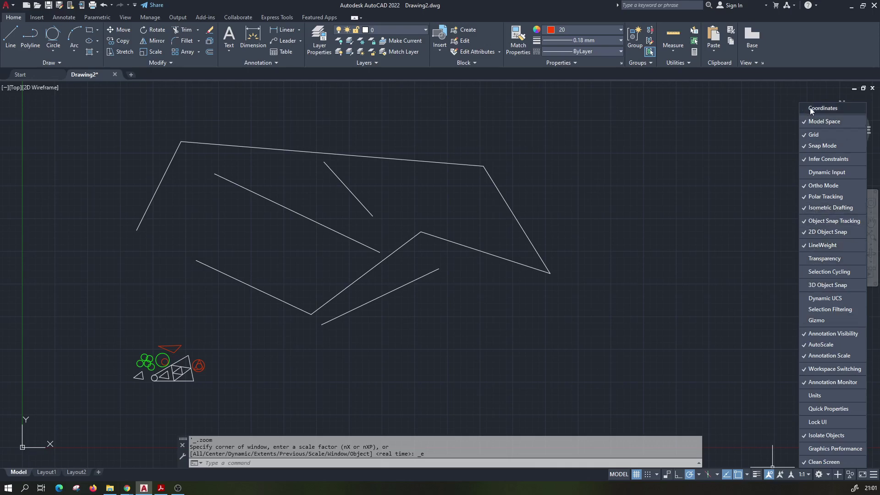
click(809, 108)
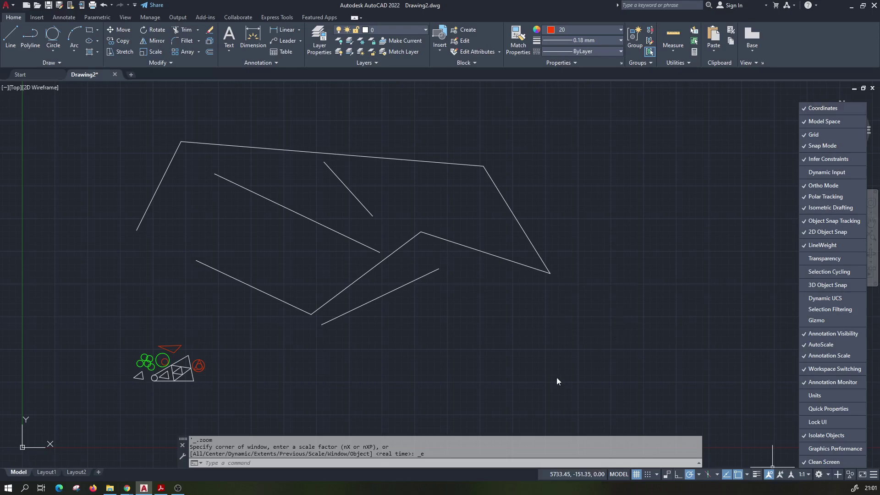
click(577, 385)
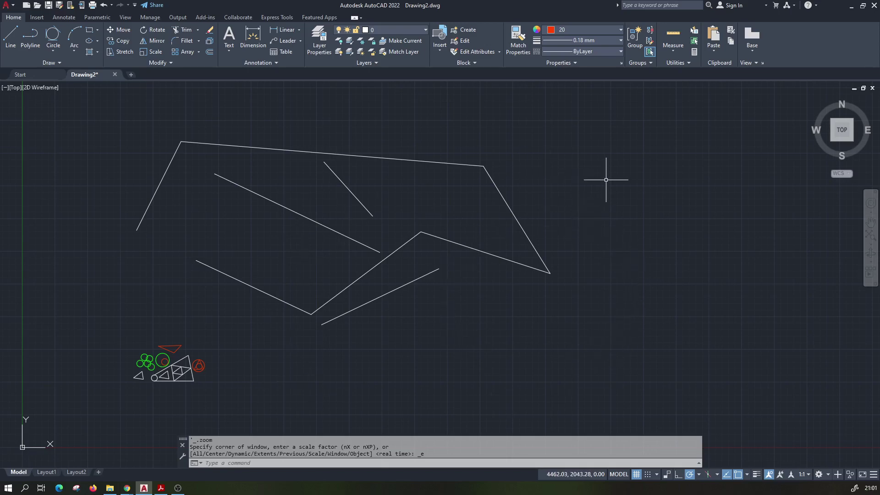
Step: In the reopened customization list, toggle LineWeight off and back on
click(873, 476)
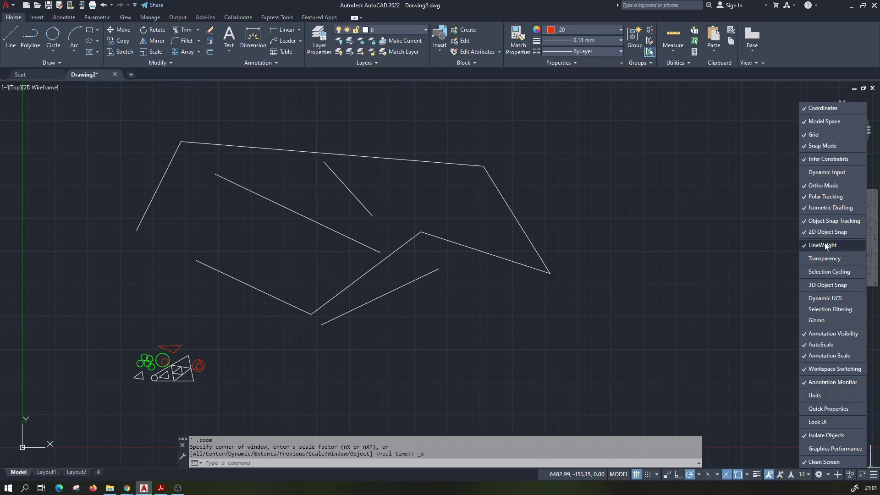
click(840, 245)
click(840, 245)
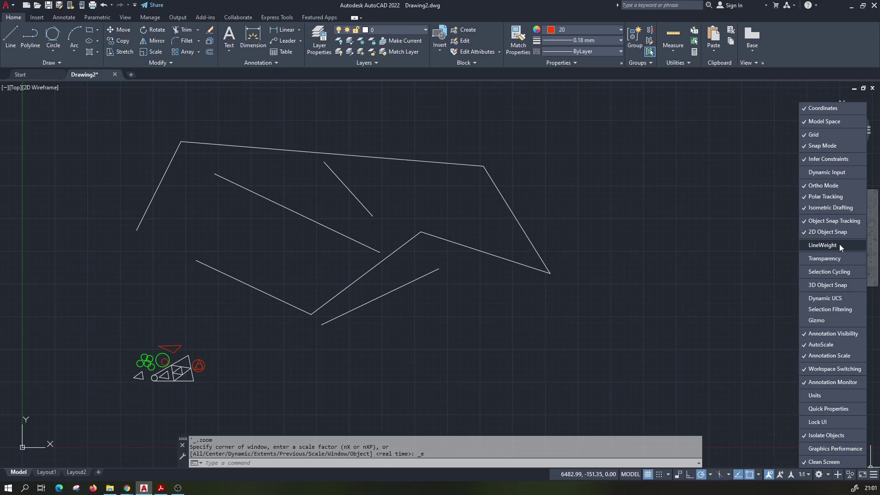
click(839, 244)
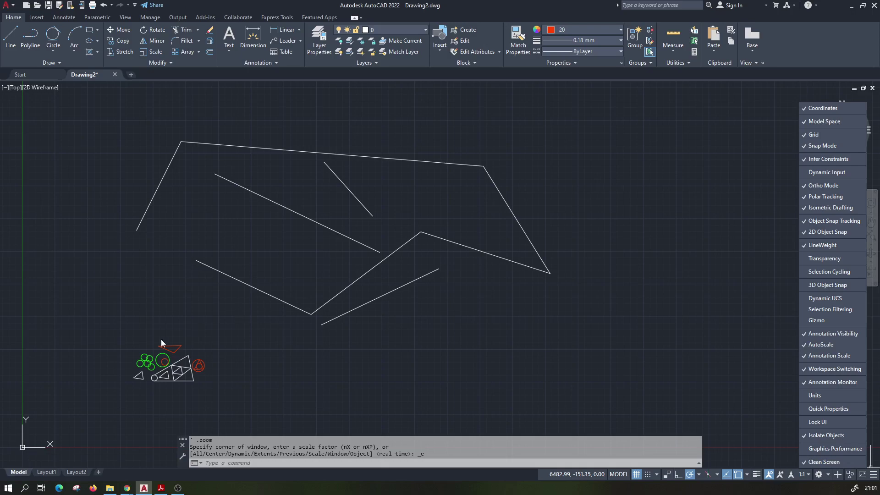
Step: Close the status-bar list and zoom in on the lower-left triangle
click(197, 345)
scroll(197, 345, up, 3)
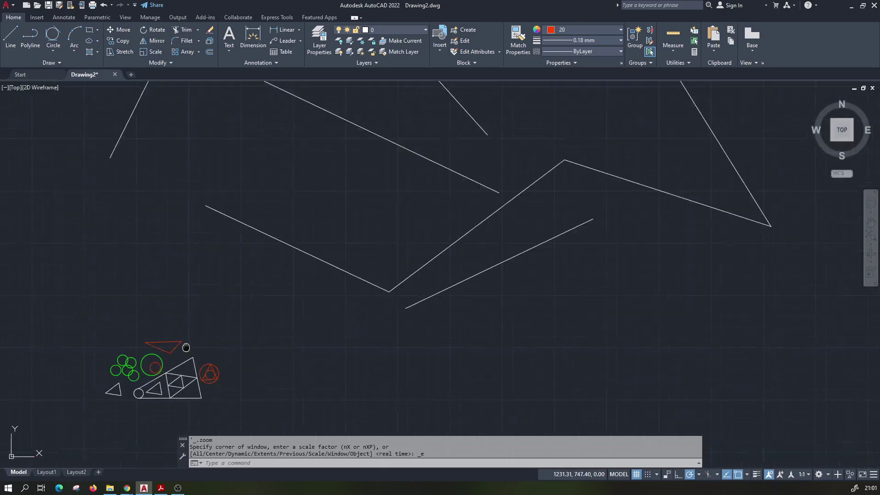
scroll(202, 346, up, 3)
scroll(221, 349, up, 3)
scroll(221, 348, down, 2)
scroll(256, 295, down, 3)
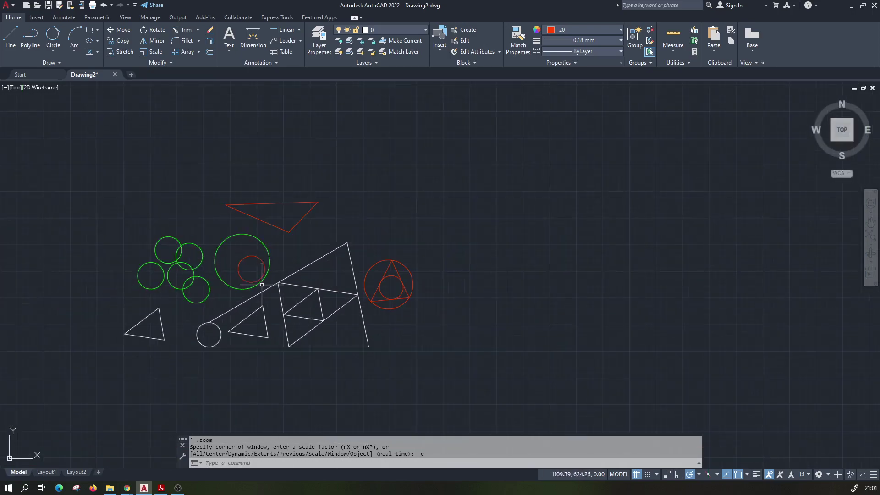
scroll(131, 335, up, 2)
scroll(170, 357, up, 1)
Step: Give the lower-left triangle a 0.50 mm lineweight
click(79, 290)
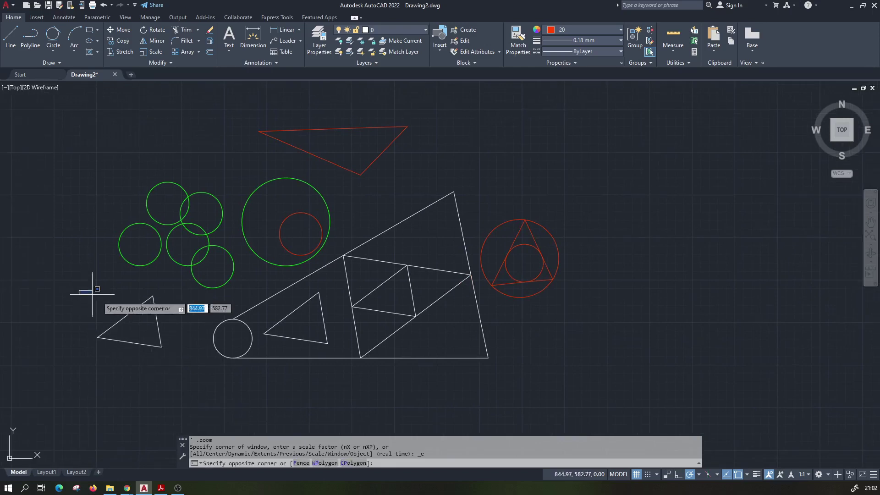
click(176, 355)
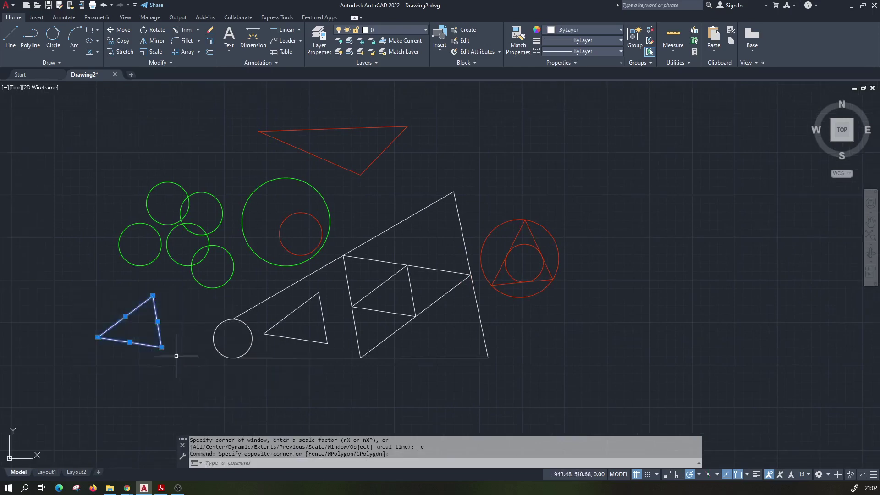
click(595, 42)
scroll(579, 137, down, 1)
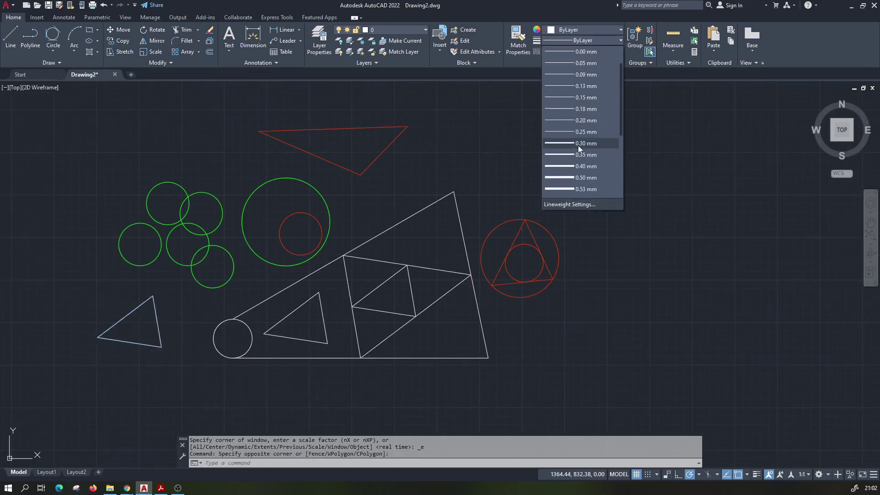
click(571, 177)
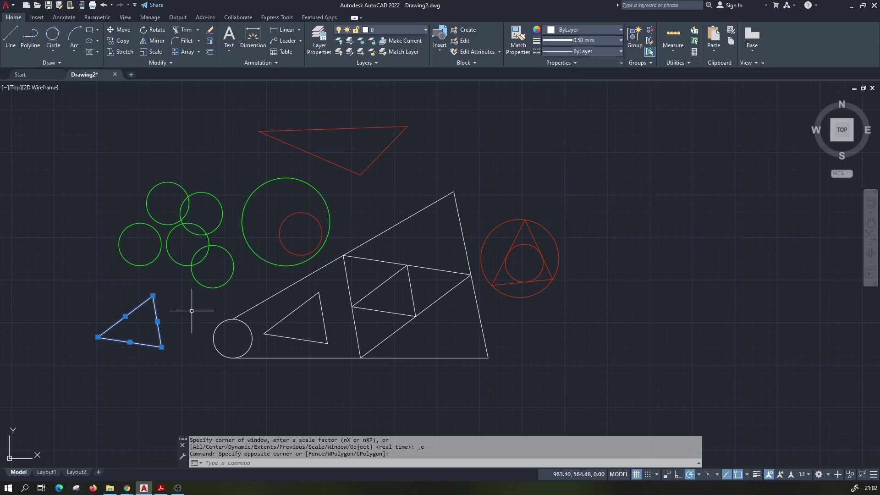
key(Escape)
scroll(137, 316, up, 2)
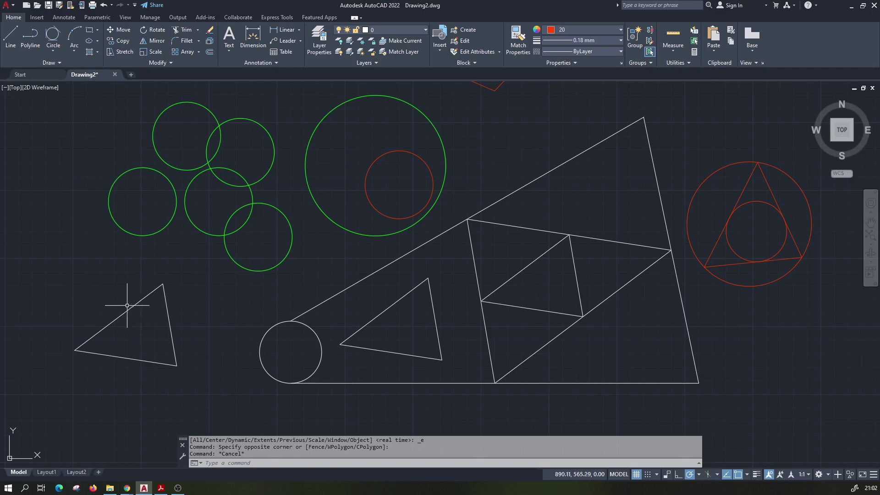
click(130, 307)
key(Escape)
Step: Turn on lineweight display so the triangle's thick outline shows
scroll(142, 298, down, 2)
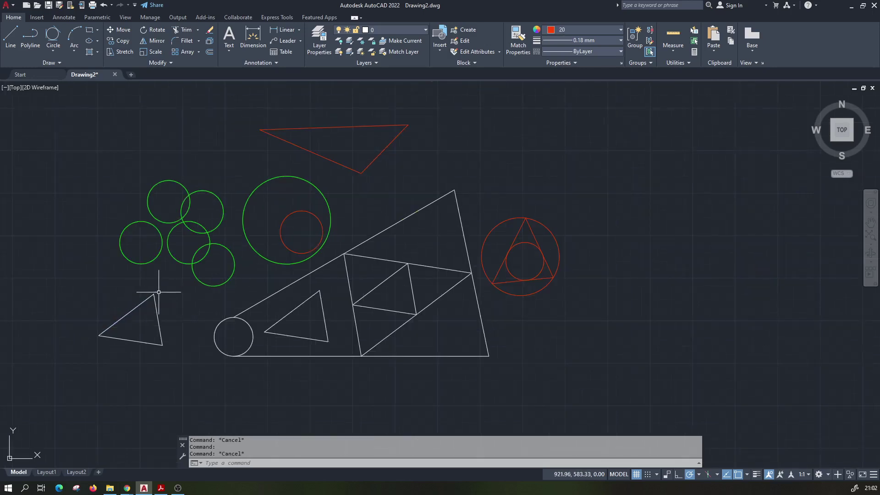
scroll(156, 289, up, 2)
middle_drag(155, 290, 164, 329)
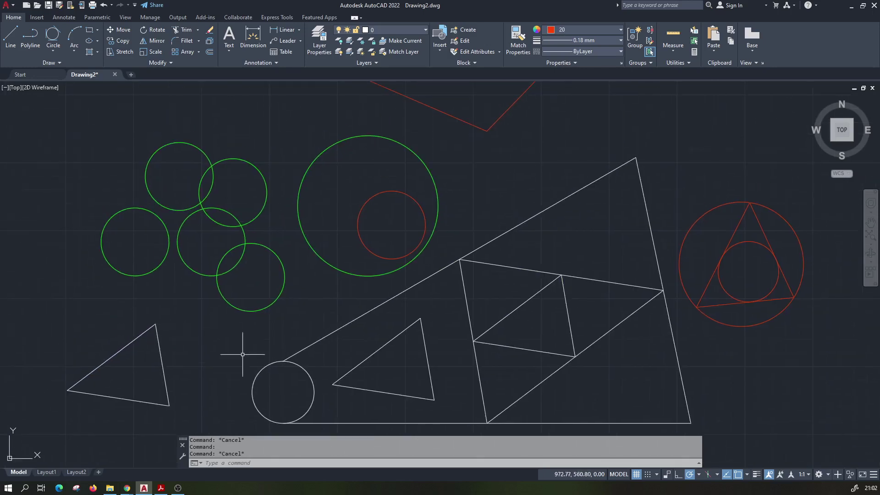
click(756, 474)
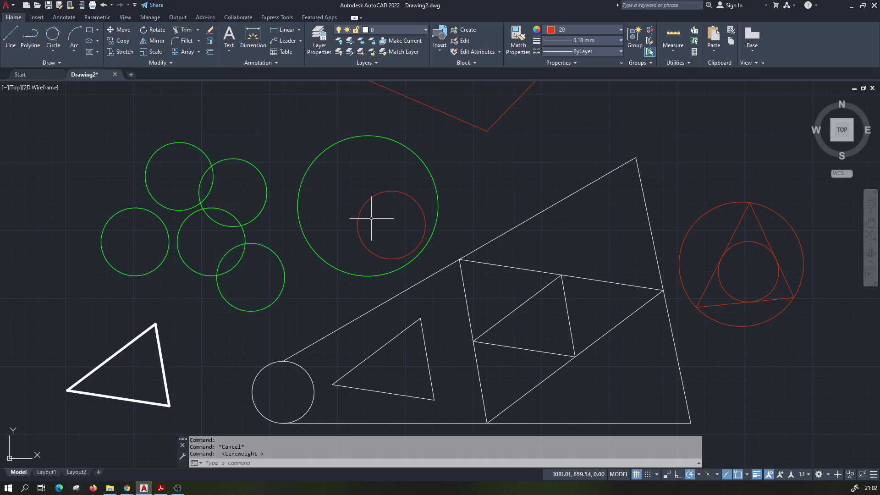
scroll(358, 225, up, 2)
scroll(317, 256, up, 2)
scroll(265, 289, down, 2)
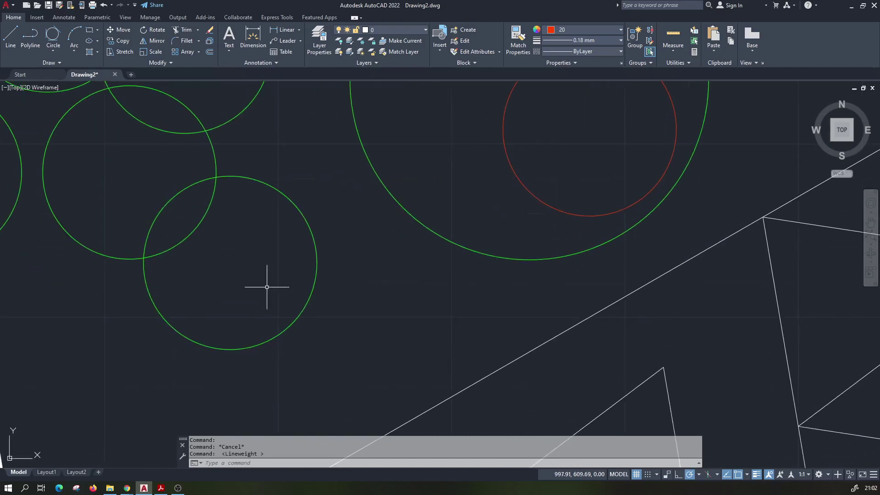
scroll(207, 326, down, 2)
scroll(179, 319, up, 2)
scroll(158, 300, up, 2)
scroll(188, 289, down, 2)
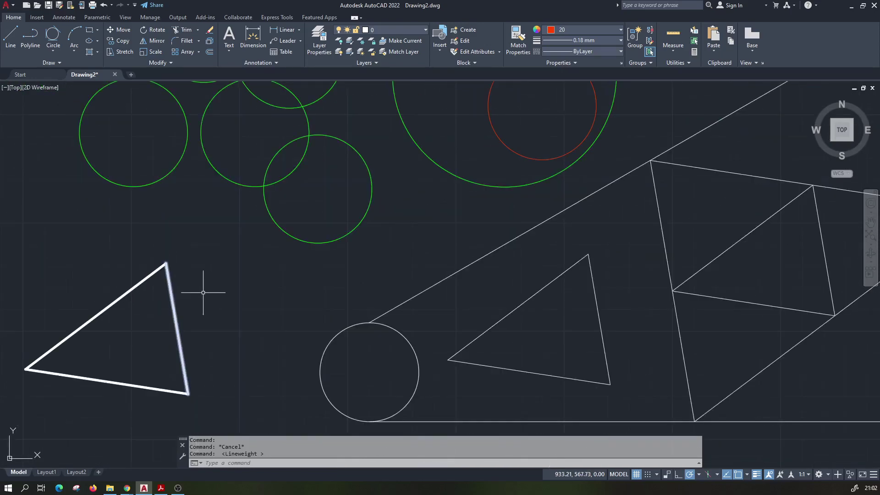
middle_drag(202, 290, 147, 324)
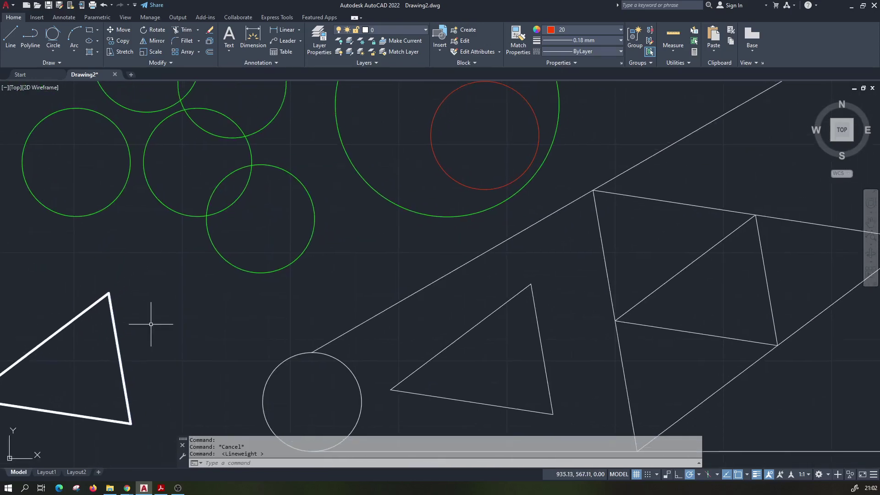
Step: Toggle lineweight display on and off repeatedly, ending with it off
click(757, 476)
click(756, 476)
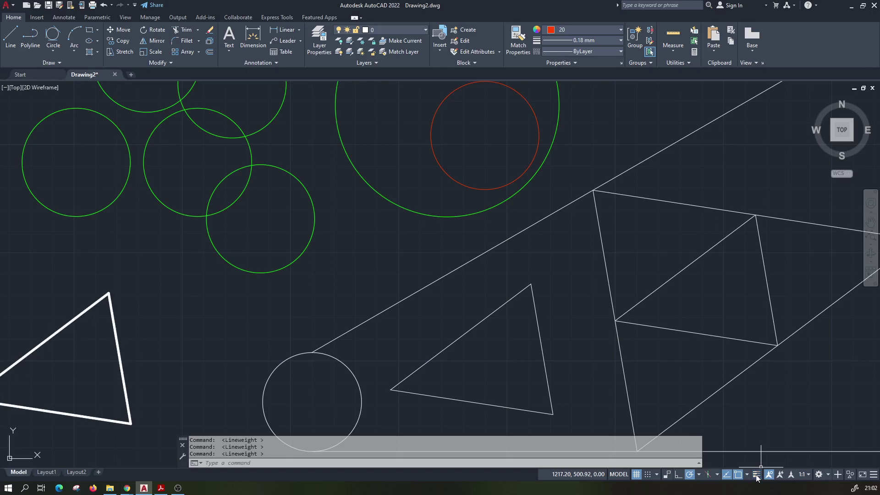
click(756, 476)
click(757, 476)
click(757, 476)
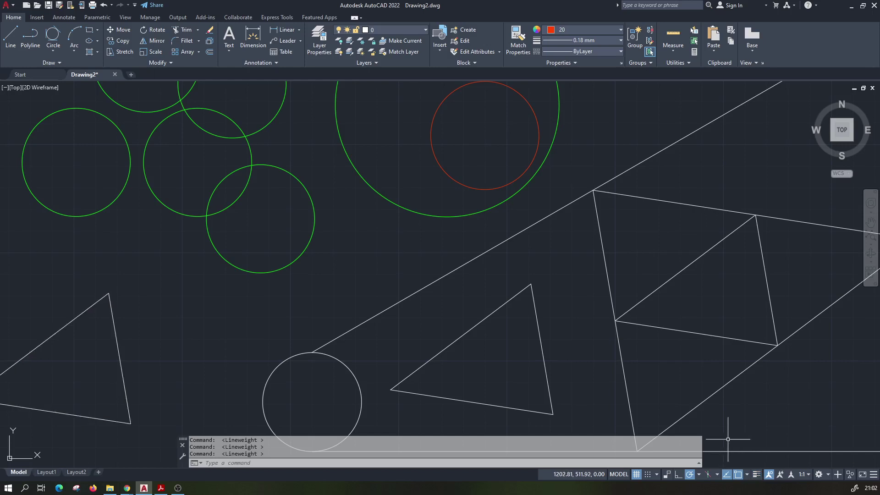
scroll(581, 344, down, 2)
scroll(458, 321, down, 2)
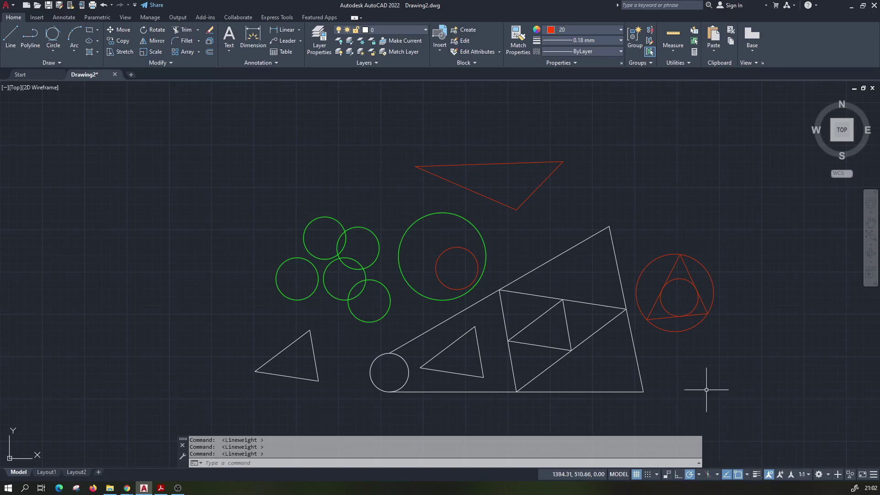
click(756, 475)
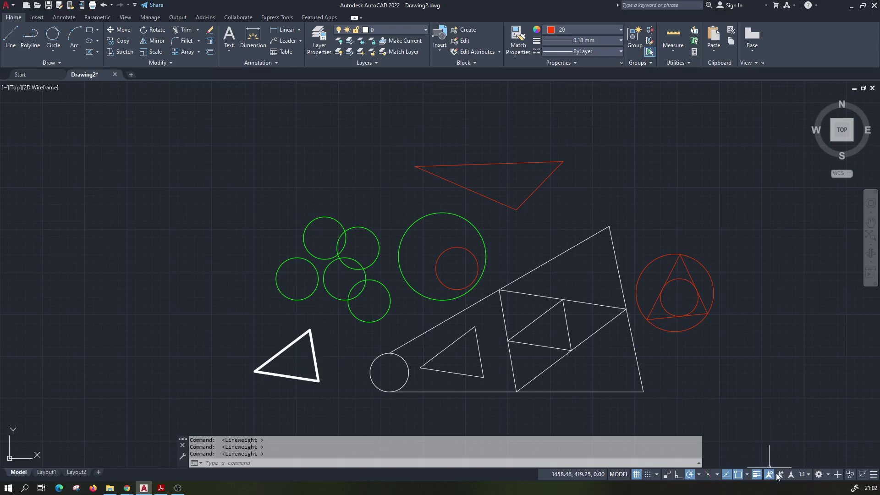
click(756, 477)
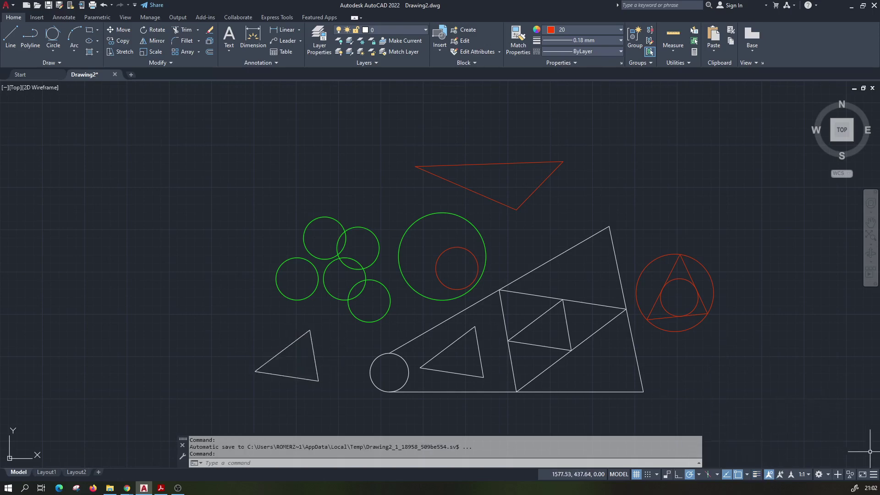
Step: Check the status-bar customization list, then show the workspace list with Drafting & Annotation current
click(874, 474)
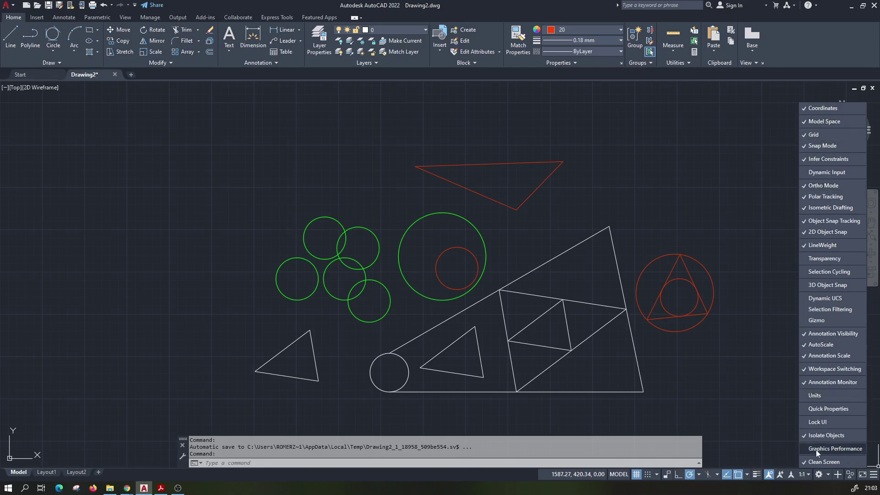
click(864, 476)
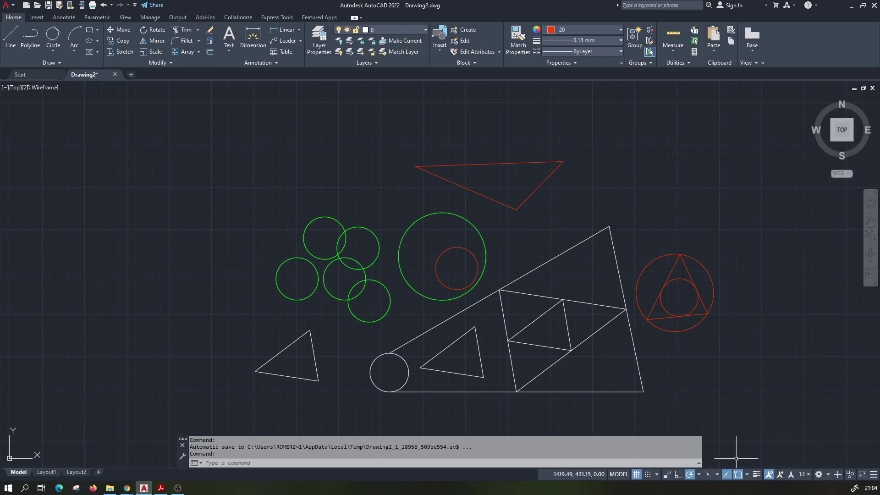
click(820, 475)
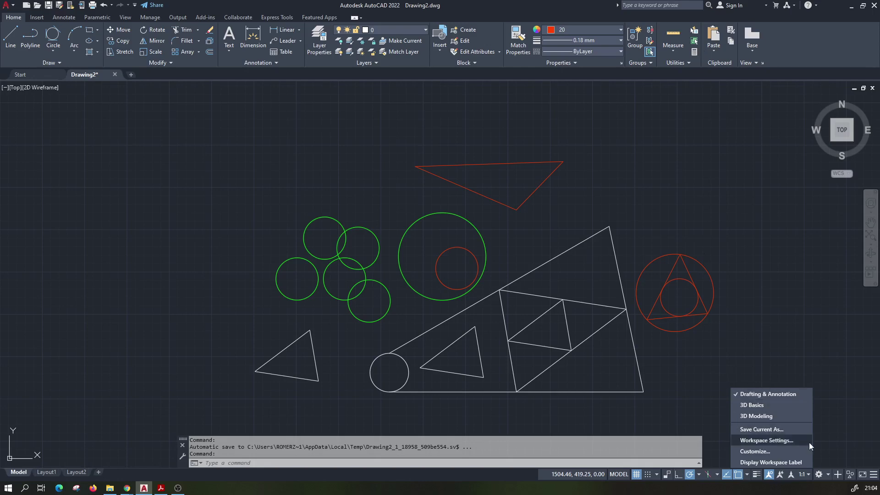
Step: Reopen the workspace list and close it again, keeping Drafting & Annotation
click(822, 473)
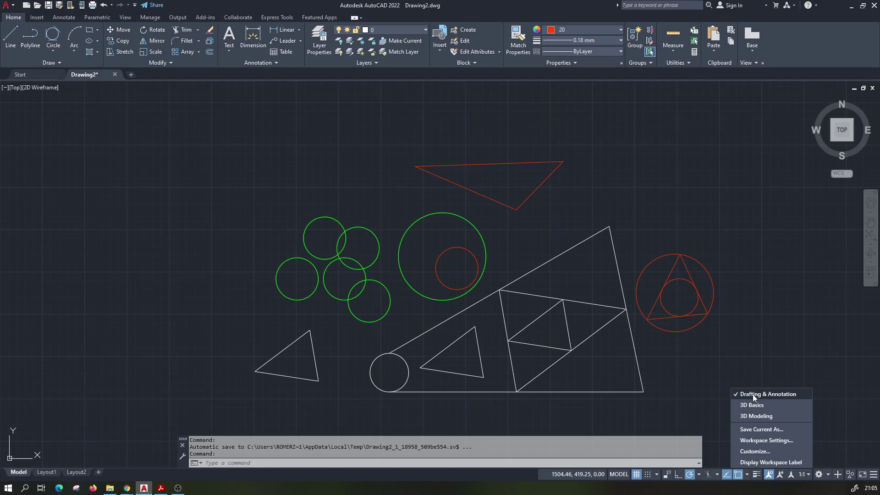
click(820, 476)
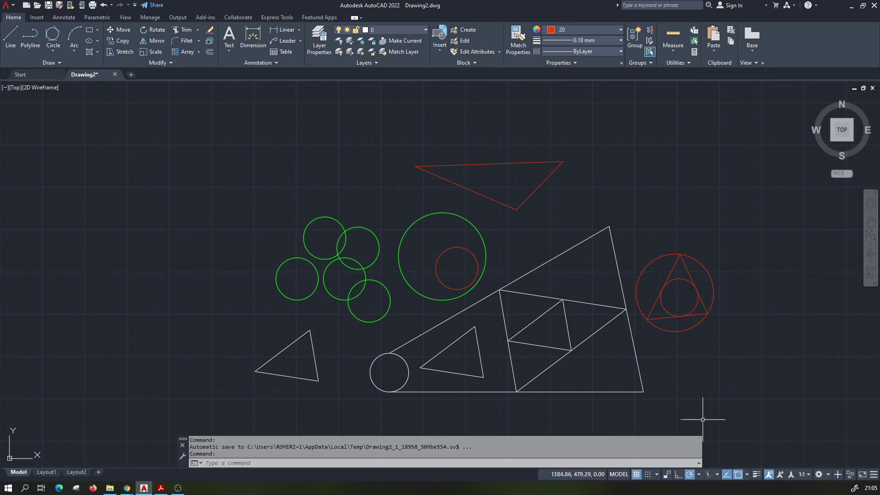
click(748, 475)
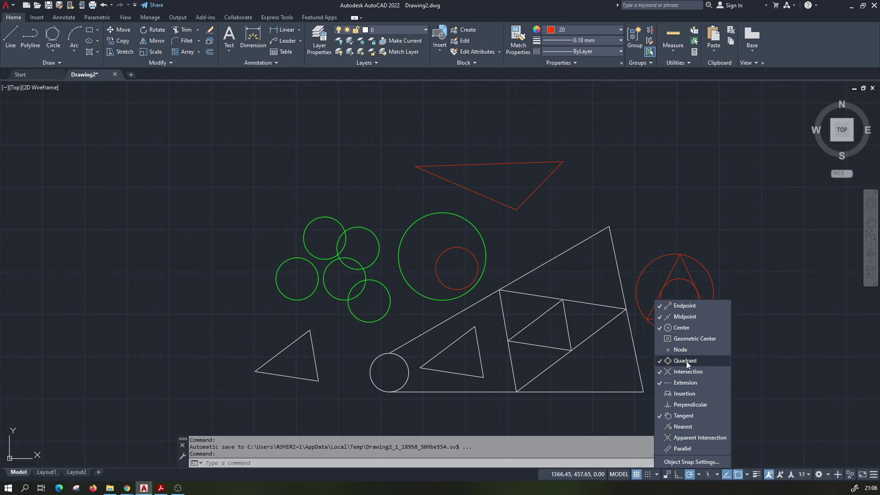
click(776, 372)
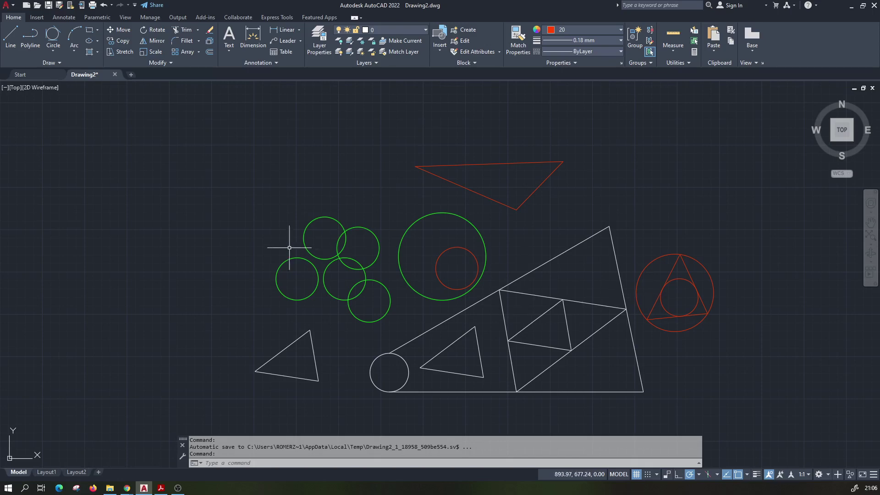
Step: Draw a red line from the big green circle's bottom quadrant to its left quadrant
click(10, 36)
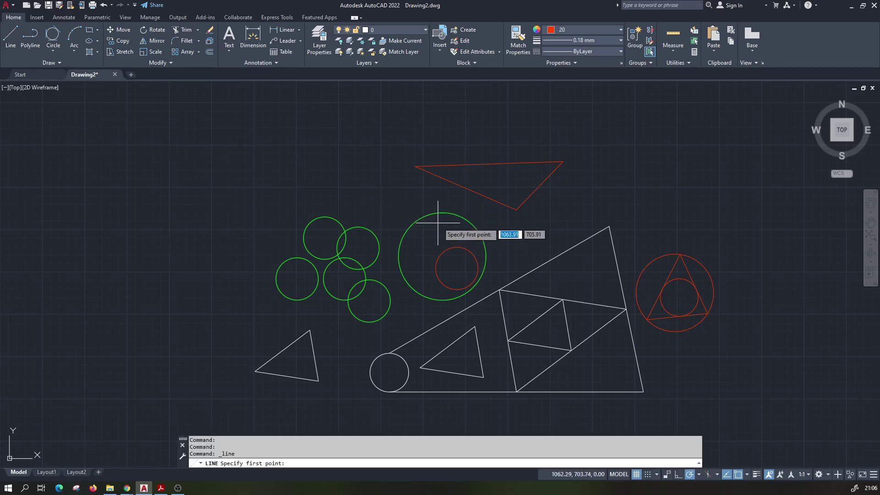
scroll(441, 209, up, 4)
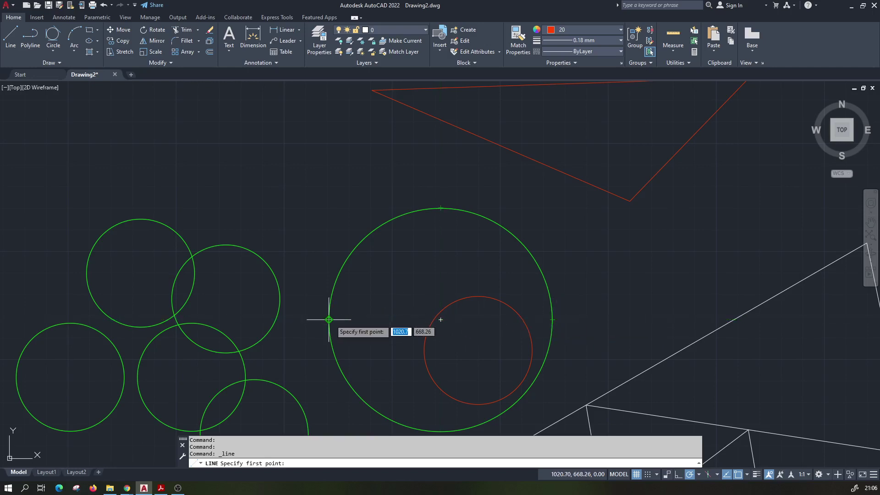
middle_drag(329, 320, 309, 214)
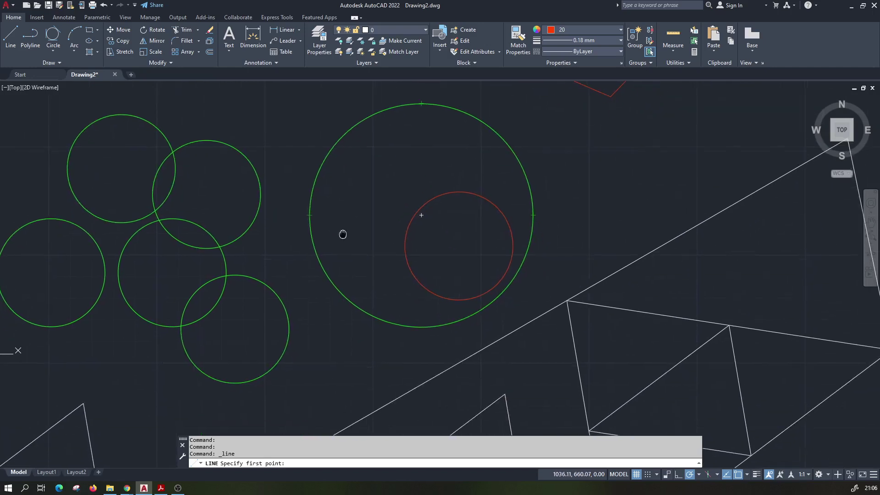
click(421, 325)
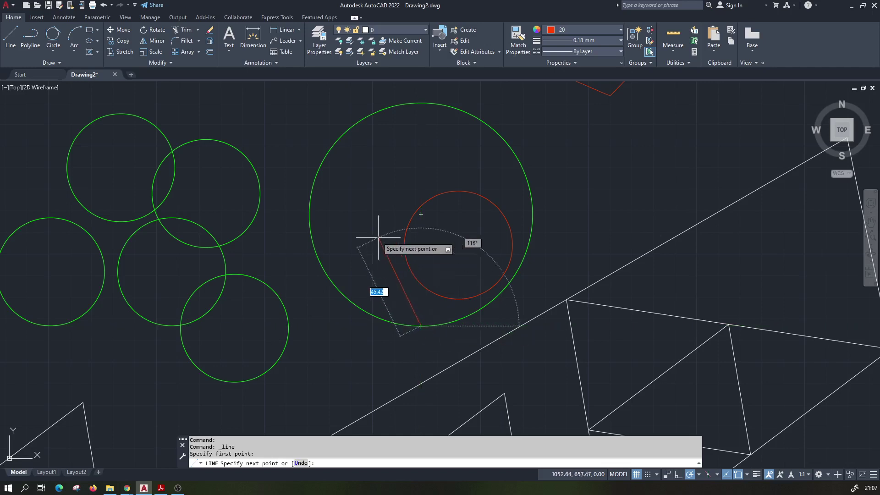
click(309, 214)
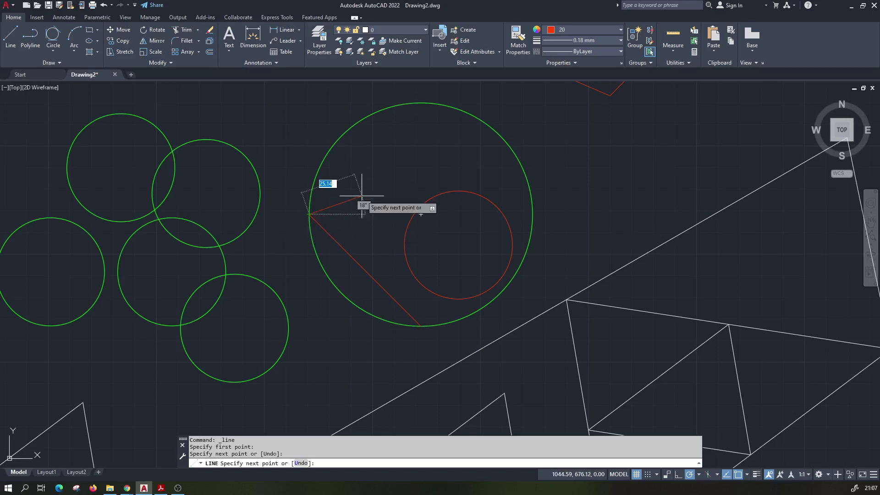
key(Escape)
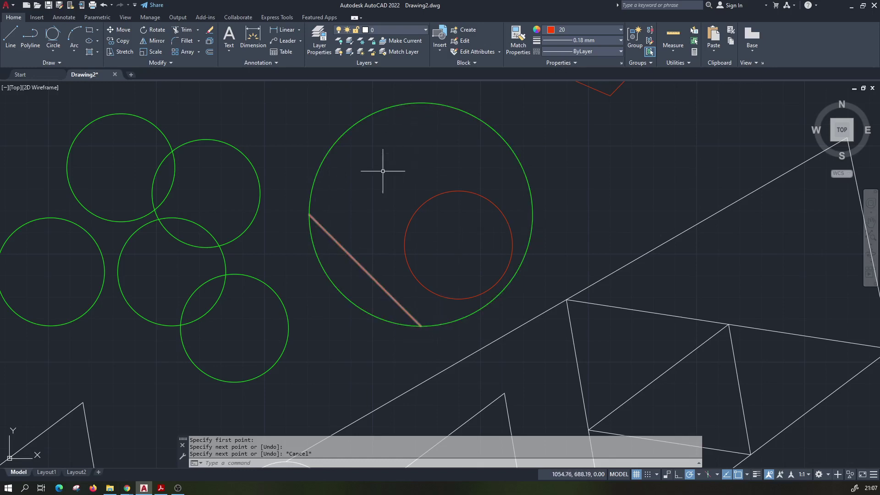
click(747, 475)
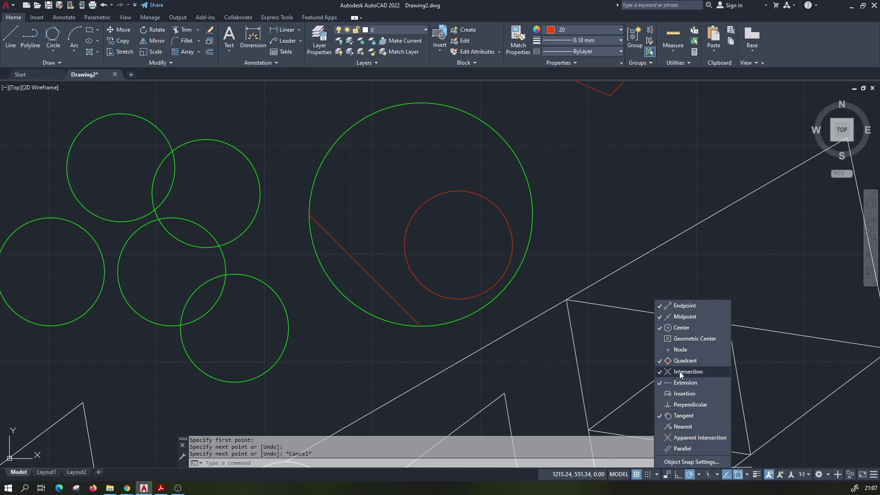
scroll(553, 374, down, 4)
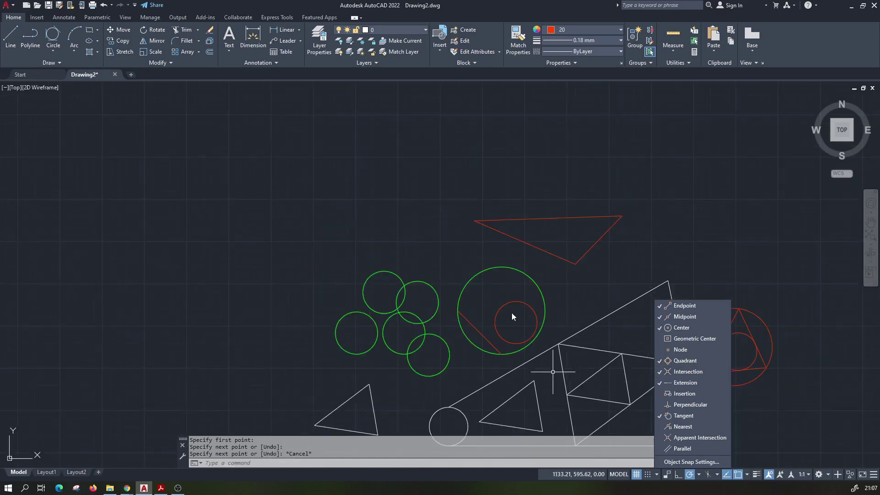
middle_drag(595, 342, 668, 320)
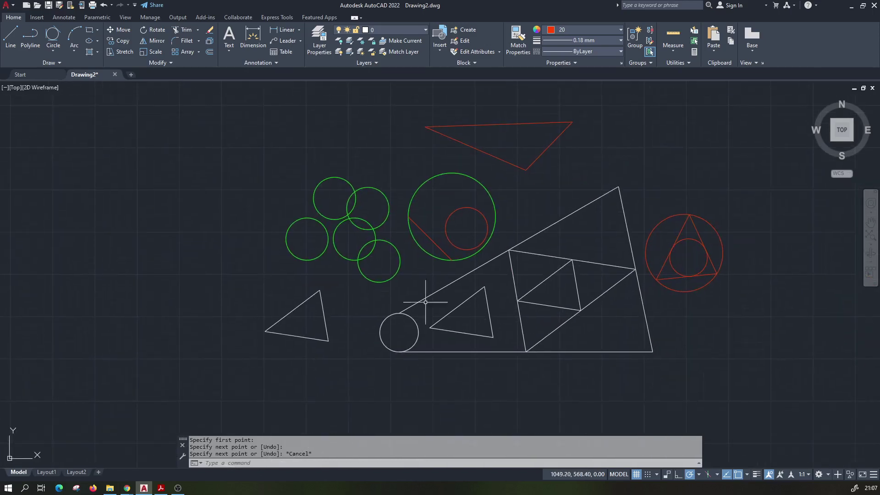
Step: Draw a rising red line and a descending one crossing it, left of the circles
click(10, 37)
click(229, 263)
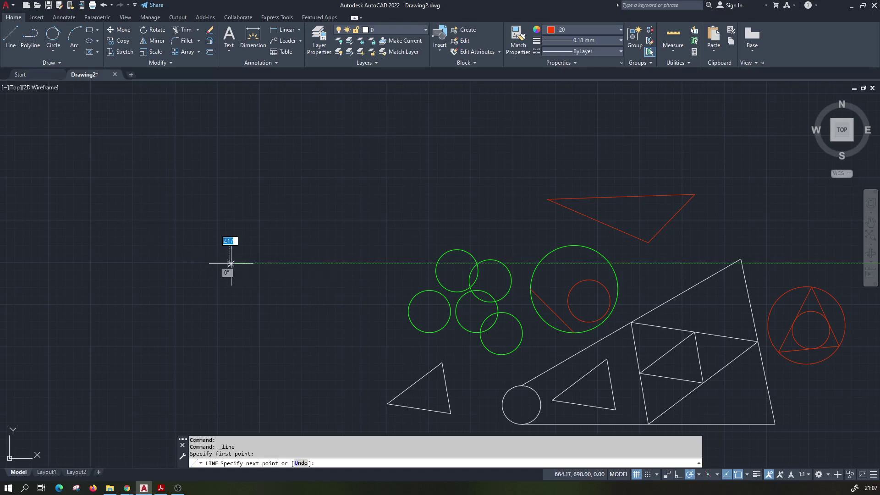
click(521, 222)
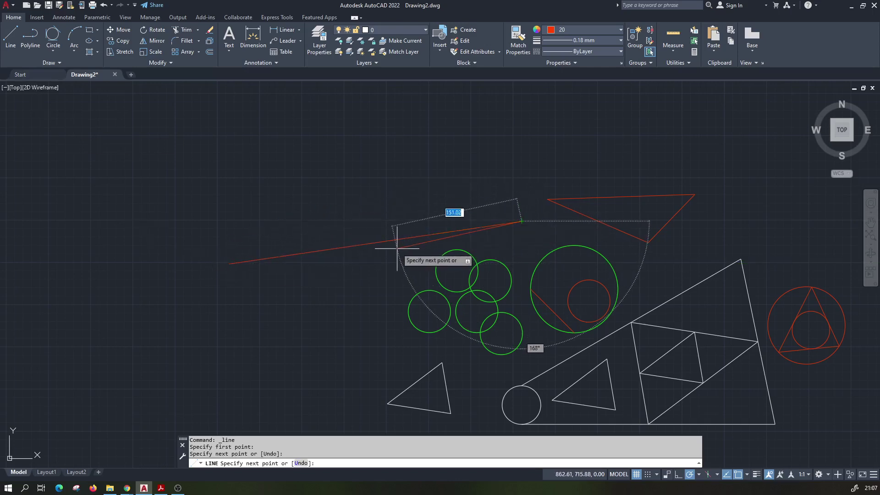
key(Escape)
click(10, 37)
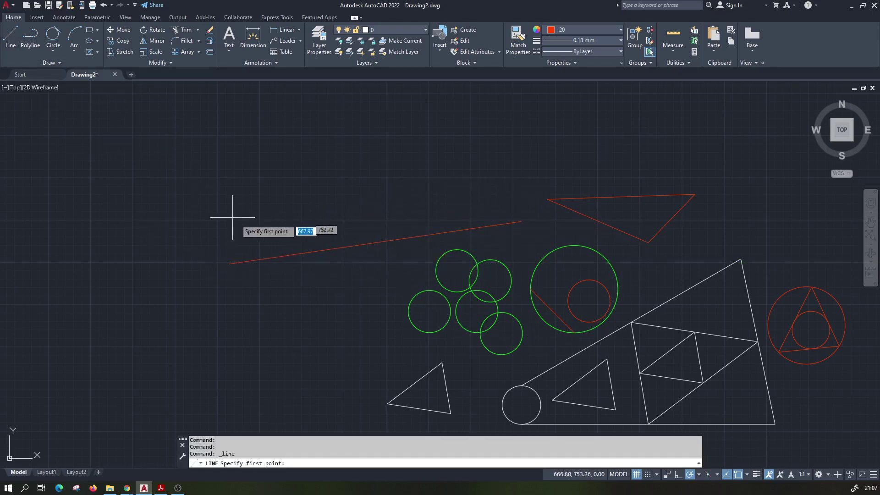
click(238, 222)
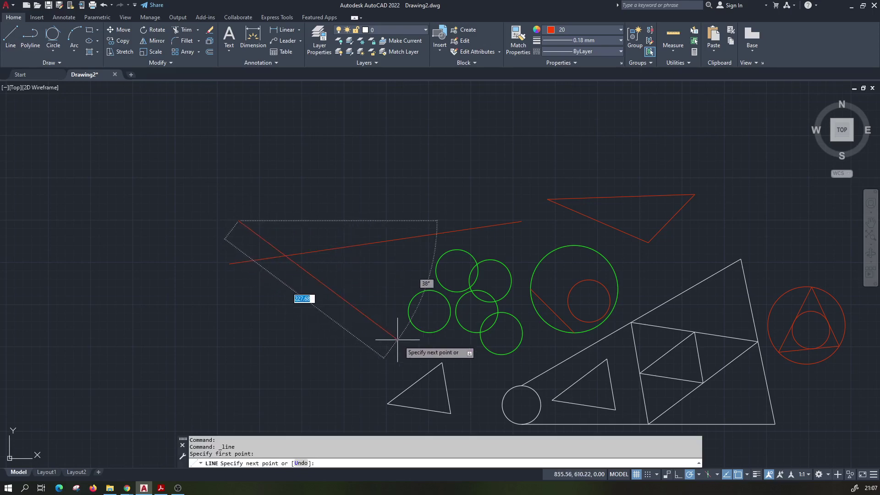
click(420, 358)
key(Escape)
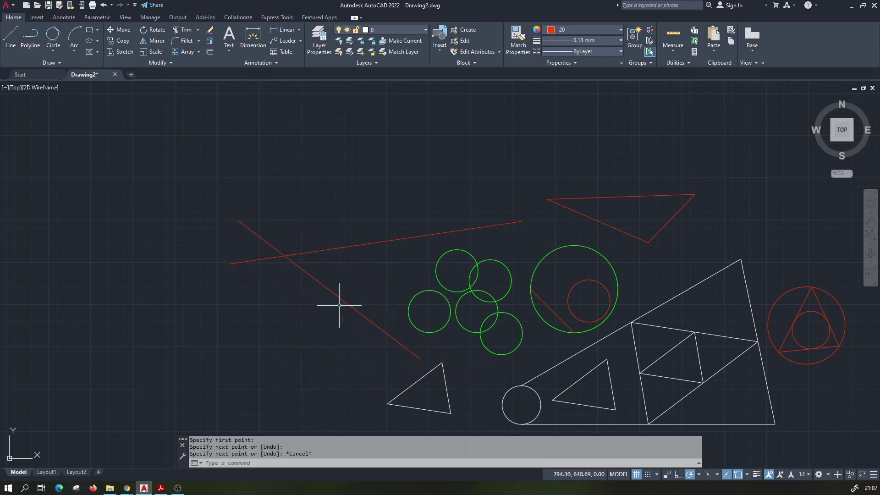
scroll(338, 303, up, 2)
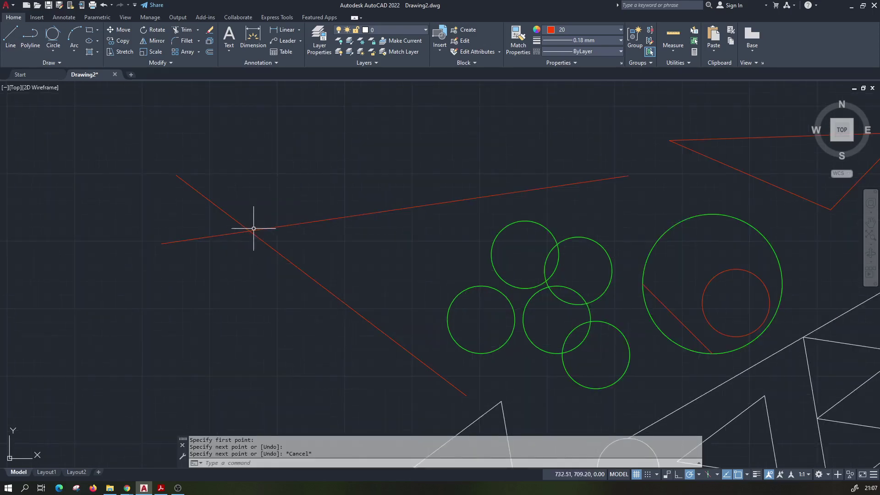
Step: Review the active object snap modes, then make Magenta the current object colour instead of colour 20
click(747, 476)
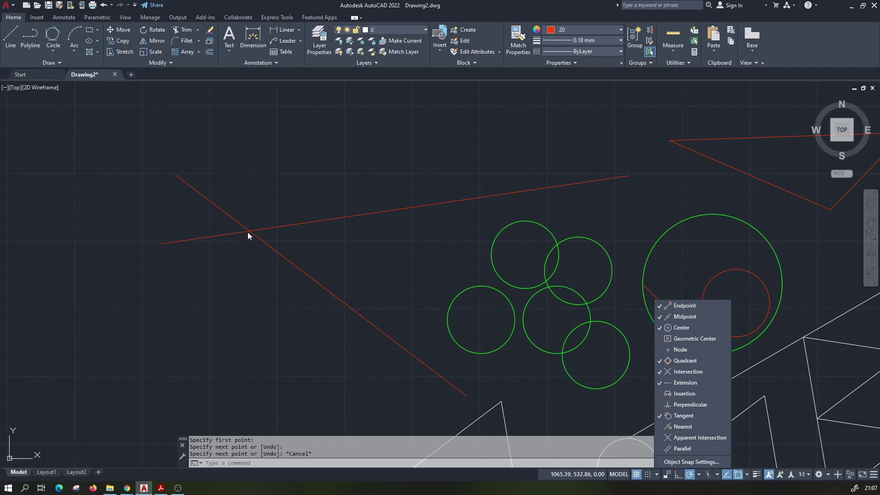
click(304, 169)
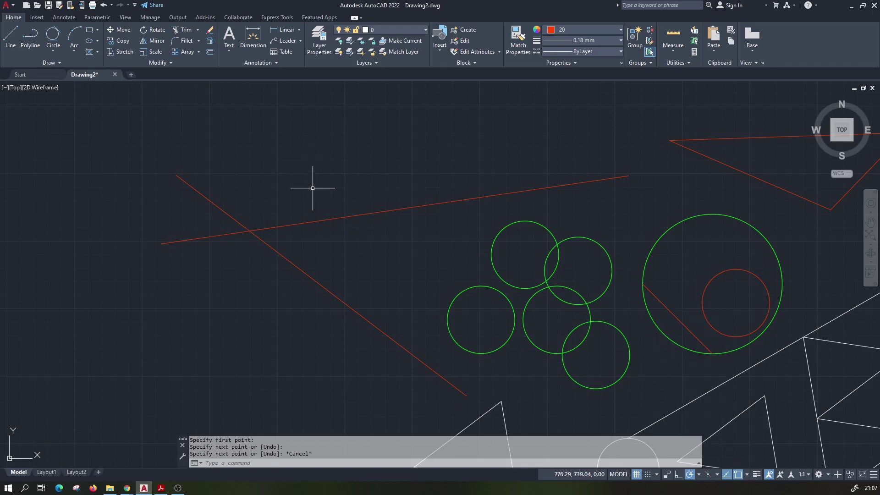
click(569, 28)
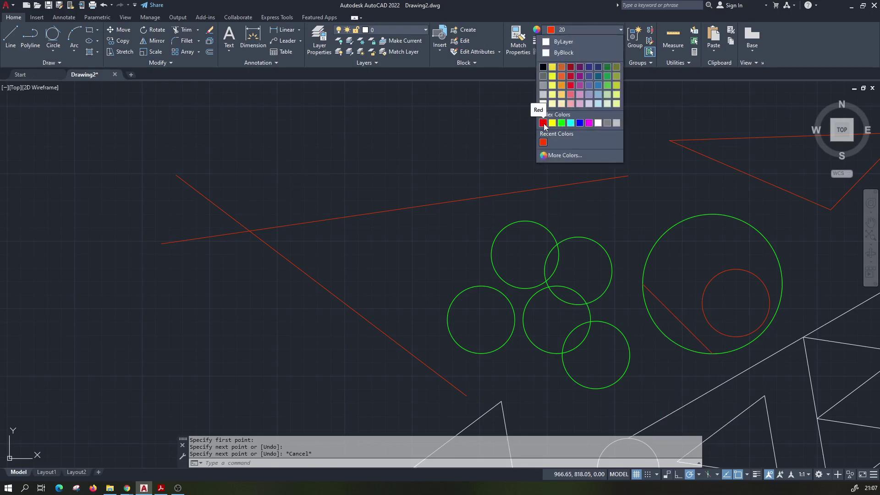
click(589, 123)
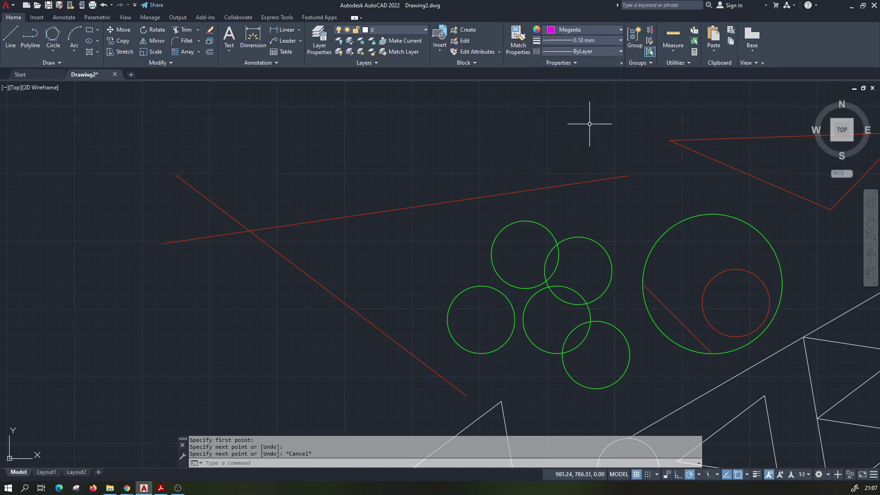
Step: Draw a magenta line from the red lines' intersection to the green circle's left quadrant, then list snap modes
click(10, 42)
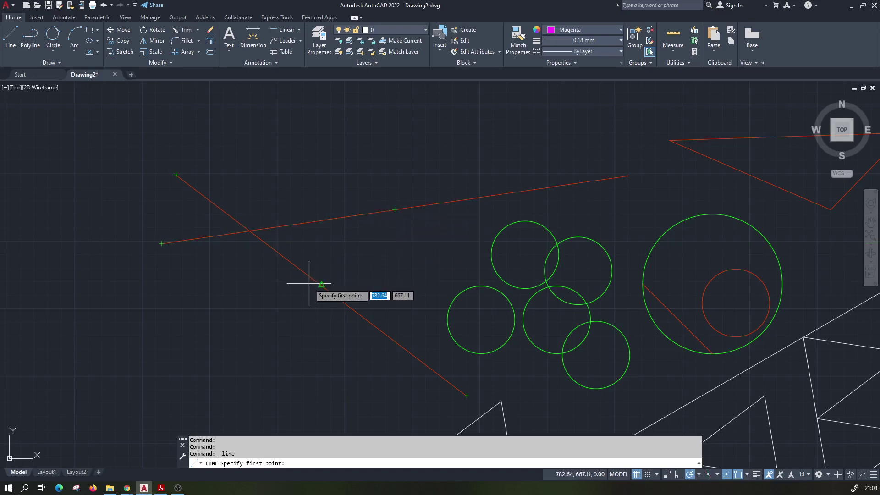
scroll(316, 283, up, 2)
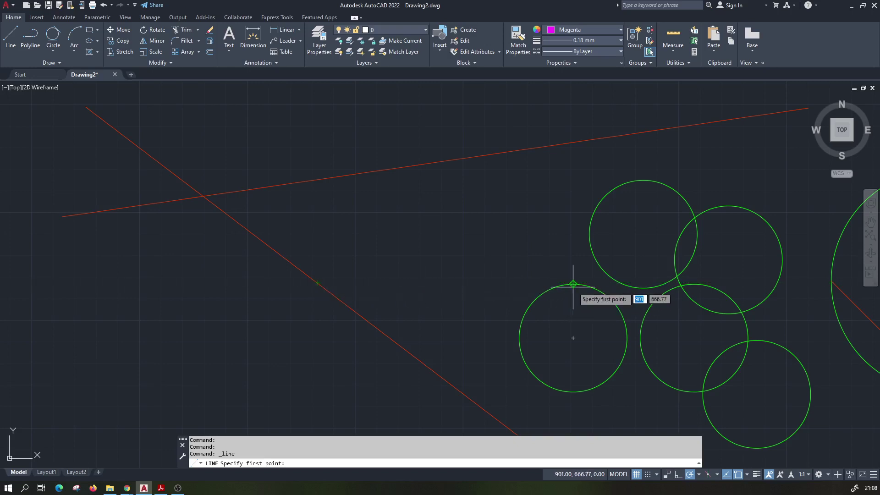
scroll(571, 283, up, 2)
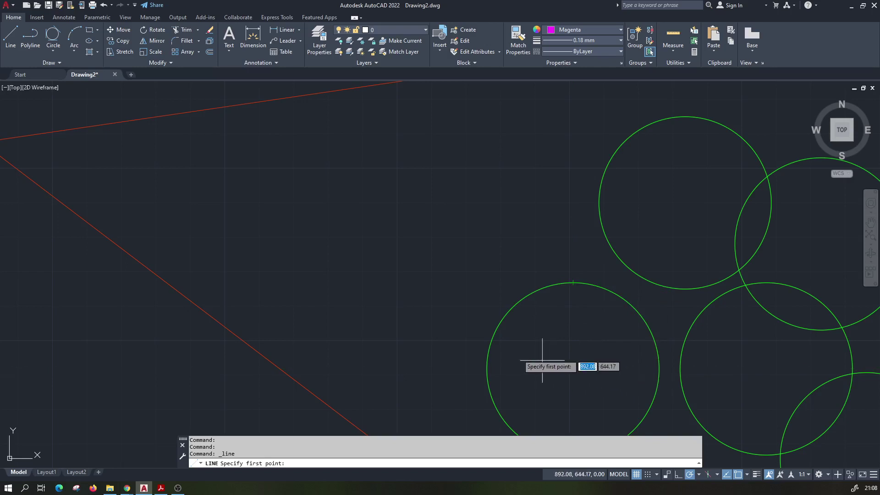
scroll(374, 296, down, 4)
scroll(221, 236, up, 3)
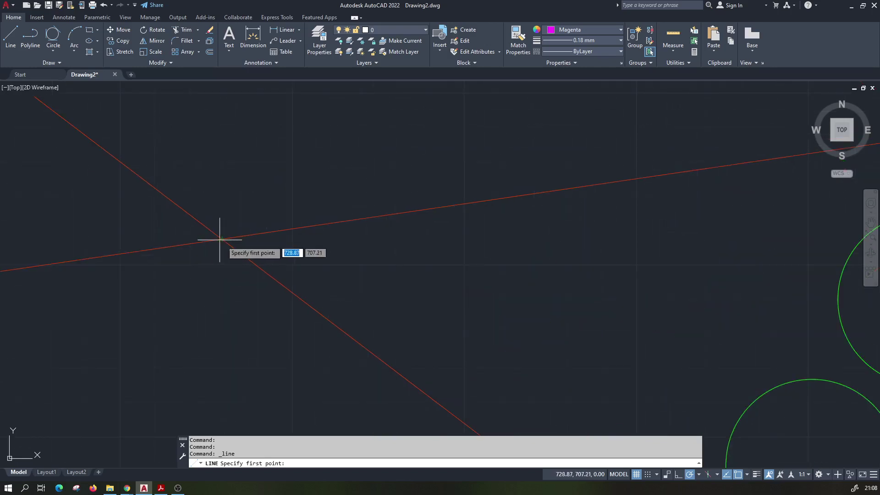
click(226, 239)
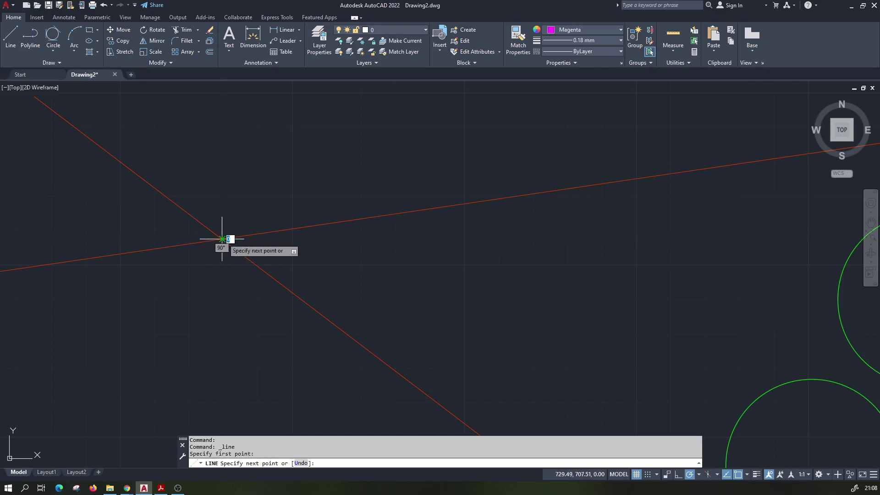
scroll(224, 307, down, 3)
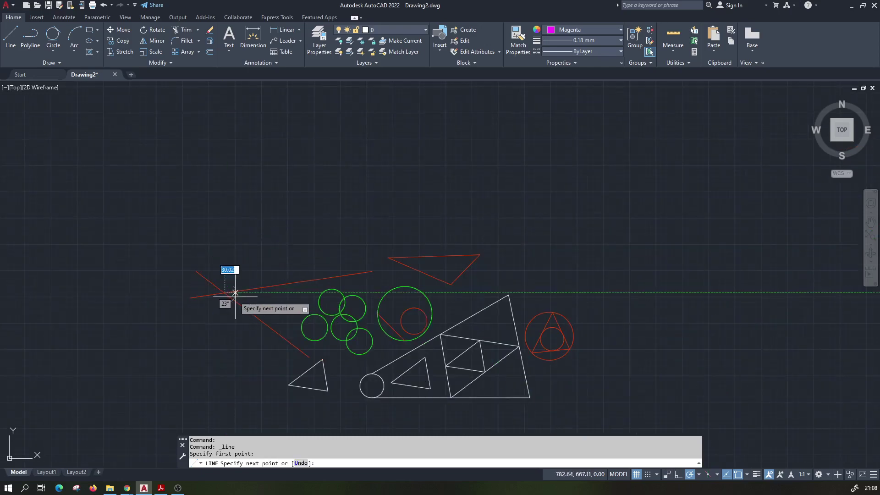
scroll(225, 293, up, 2)
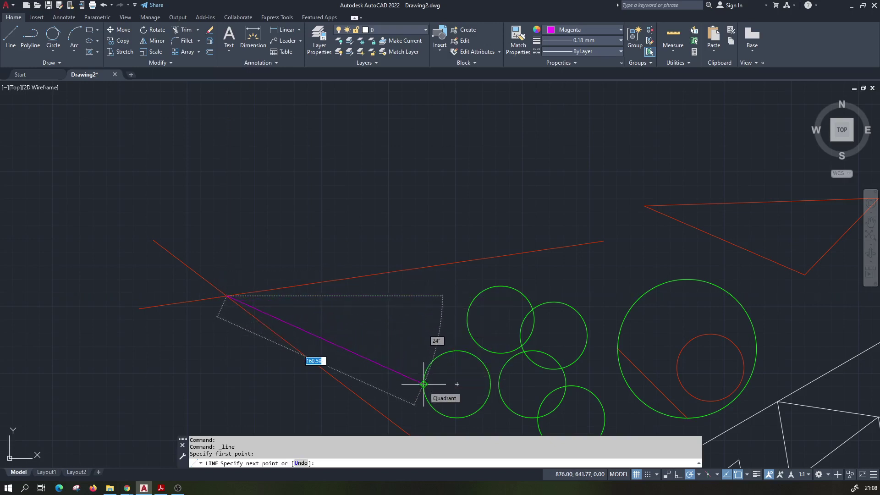
click(423, 384)
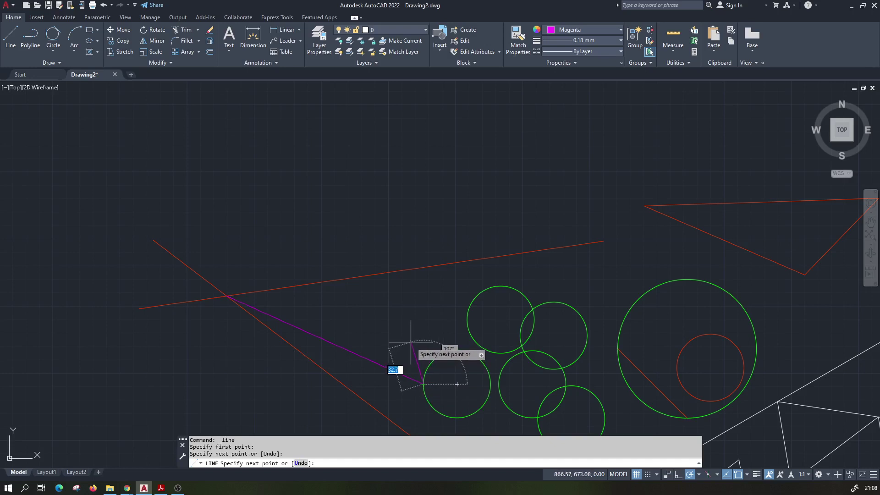
key(Return)
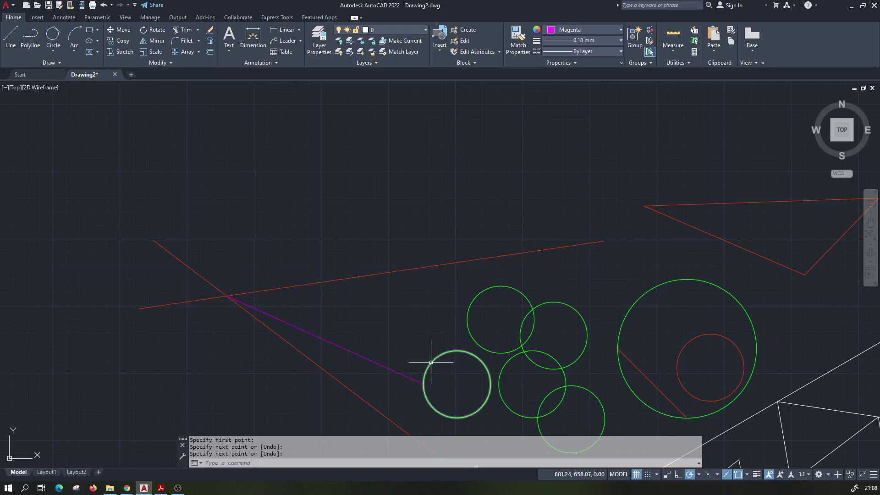
click(747, 475)
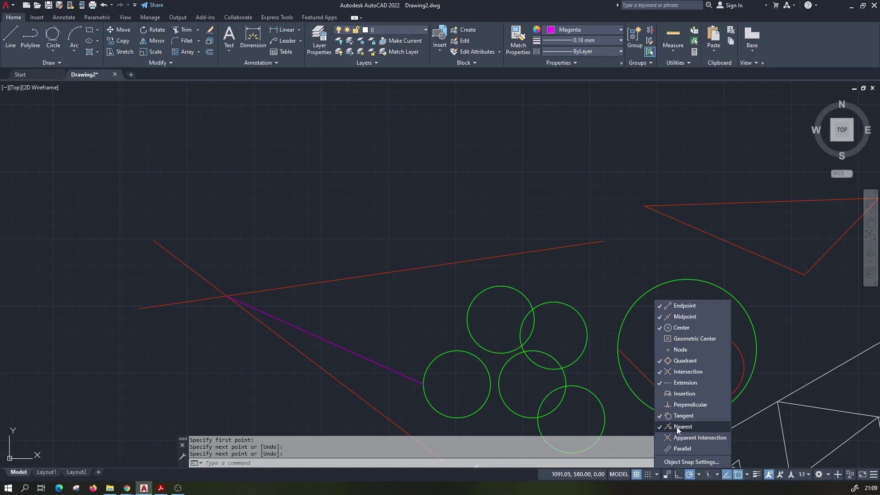
Step: Draw a magenta line from a point on the upper red line to the other red line's upper-left endpoint
click(678, 427)
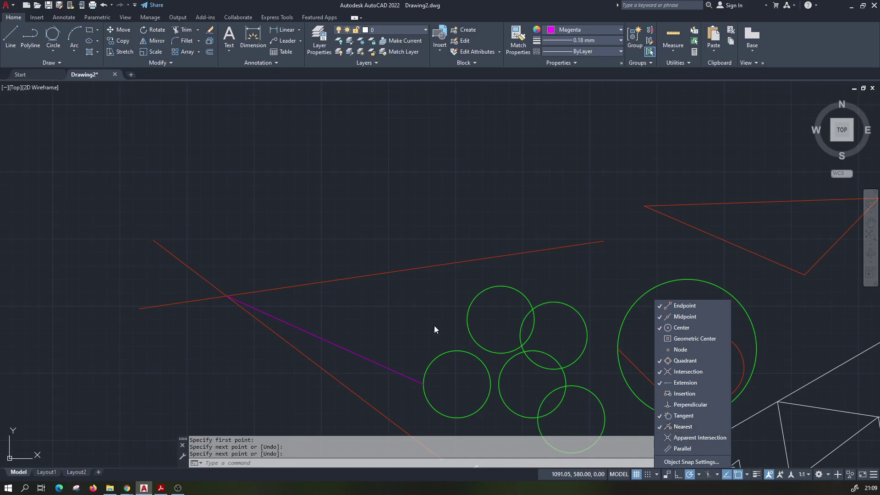
click(10, 39)
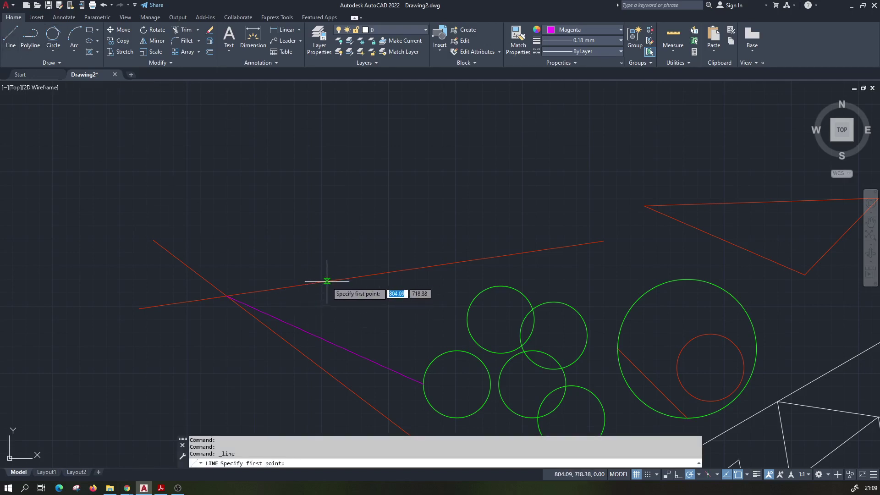
scroll(328, 281, up, 4)
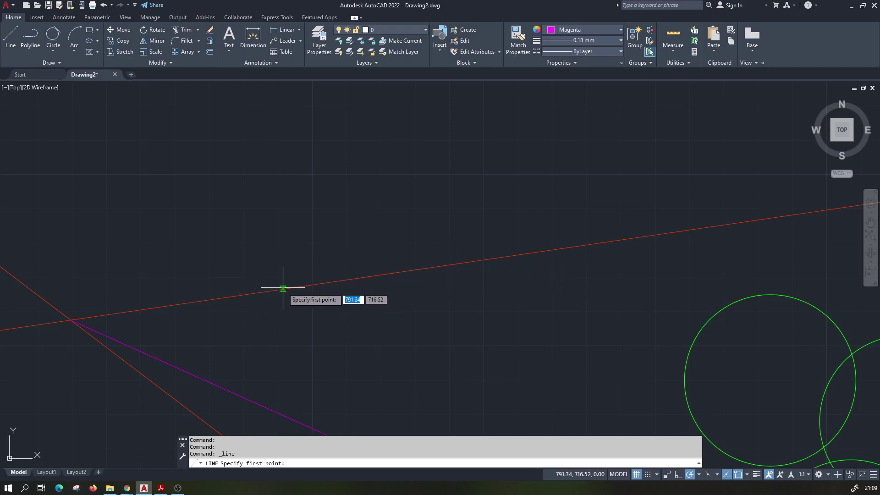
scroll(393, 266, down, 2)
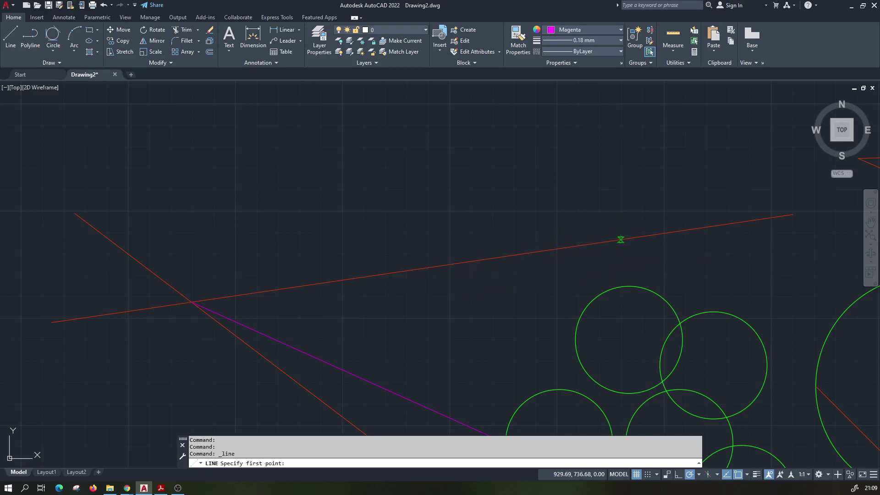
click(624, 240)
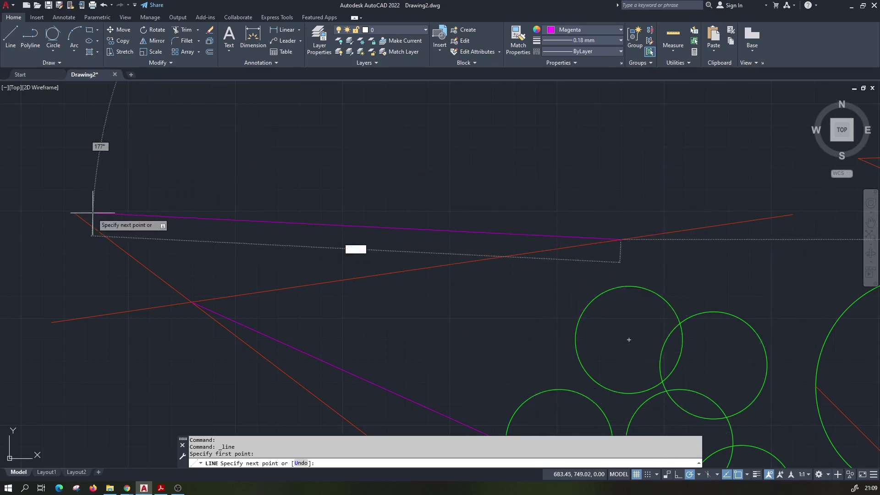
click(75, 214)
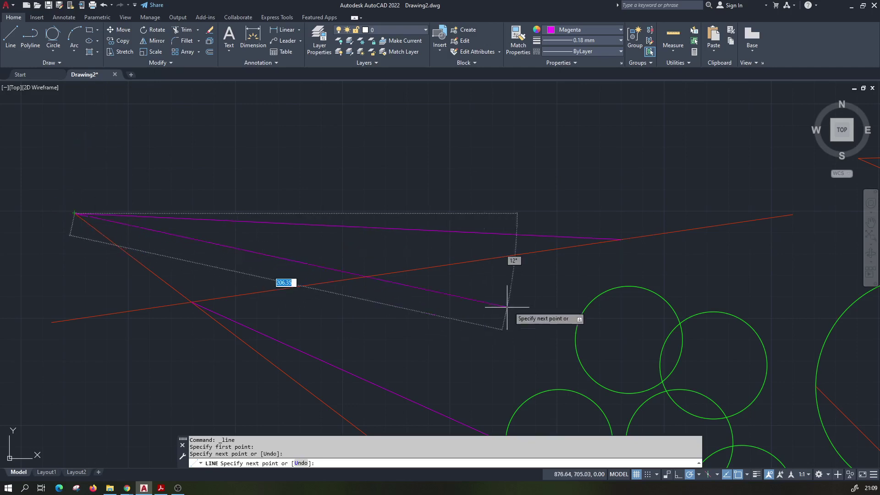
key(Escape)
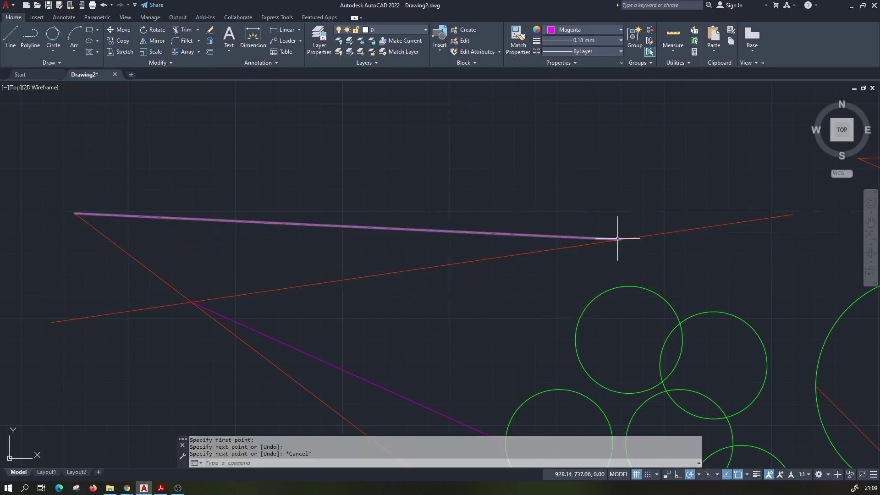
Step: Zoom and pan to bring the whole drawing into view
scroll(619, 238, up, 2)
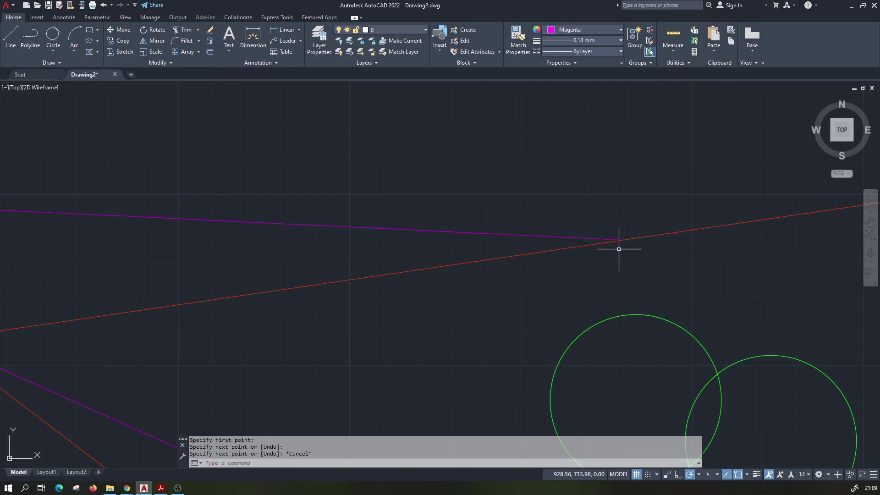
scroll(619, 242, down, 2)
scroll(620, 241, down, 2)
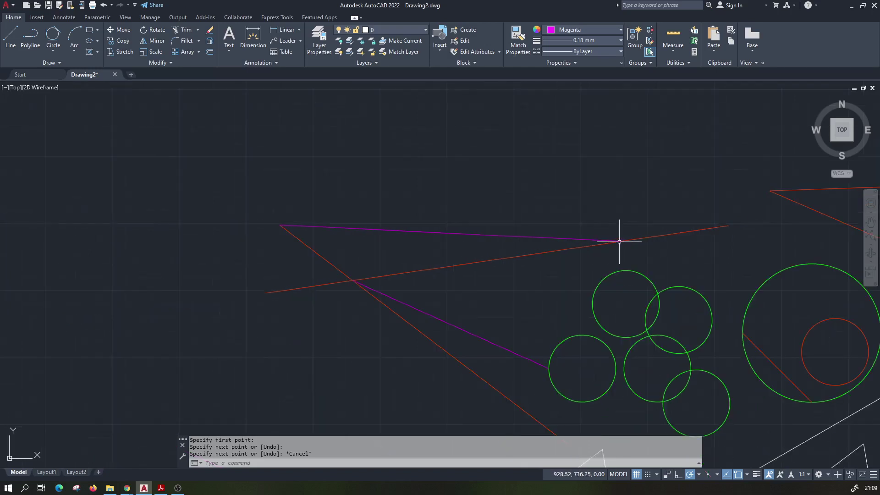
middle_drag(621, 252, 573, 252)
scroll(522, 251, down, 1)
scroll(452, 250, down, 1)
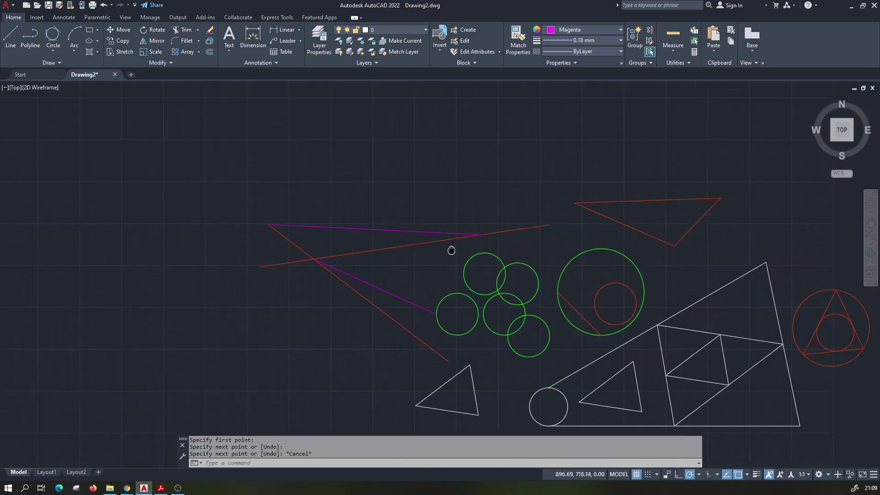
middle_drag(452, 249, 415, 242)
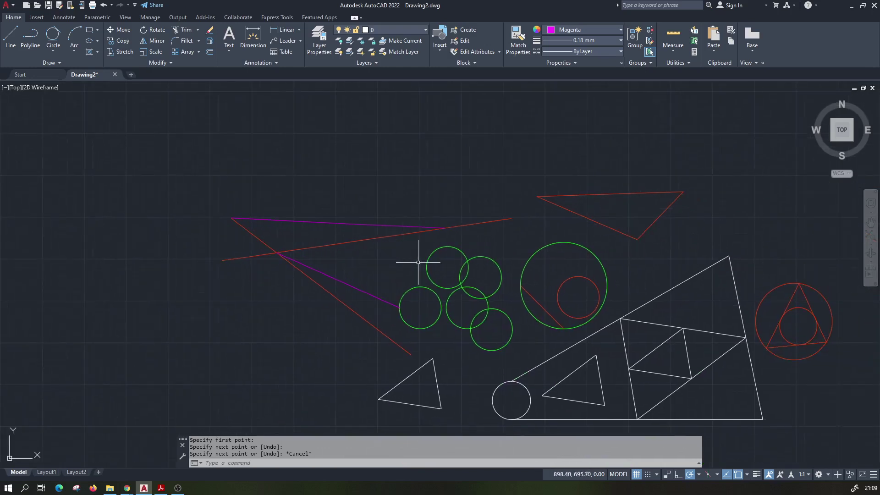
Step: Open Object Snap Settings from the status-bar snap list to show the Drafting Settings dialog
click(747, 474)
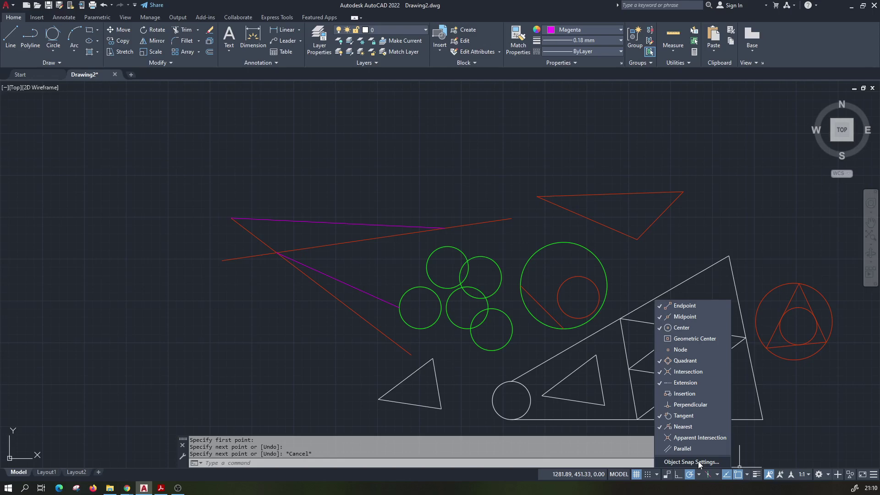
click(698, 461)
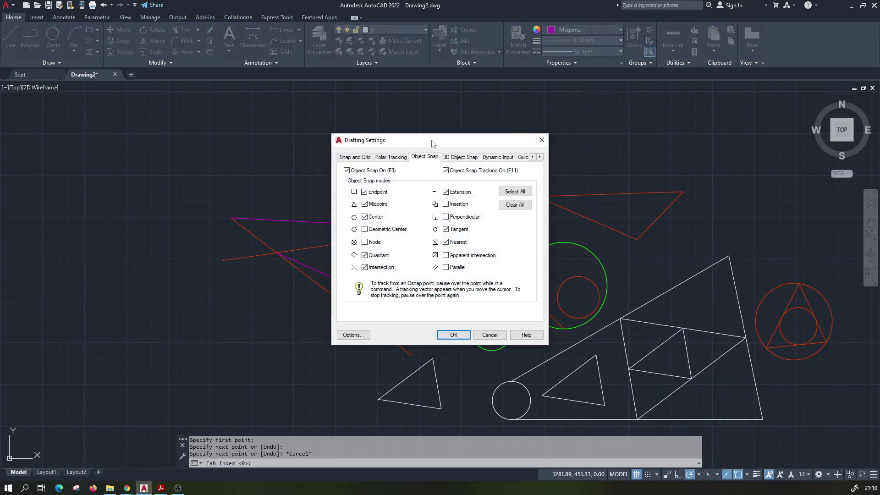
Step: Move the Drafting Settings dialog aside to review its Object Snap modes next to the drawing
drag(433, 143, 142, 163)
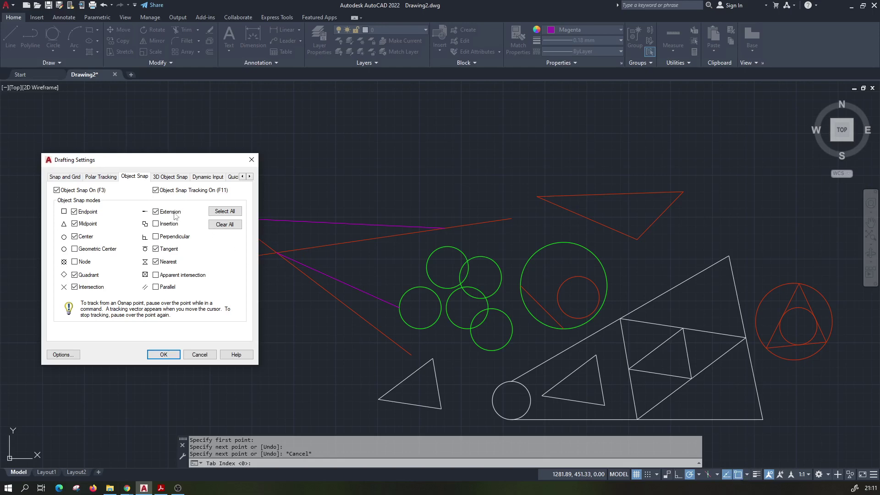
Step: Close Drafting Settings, turn object snap off, and draw a two-segment magenta V above the green circles
click(251, 160)
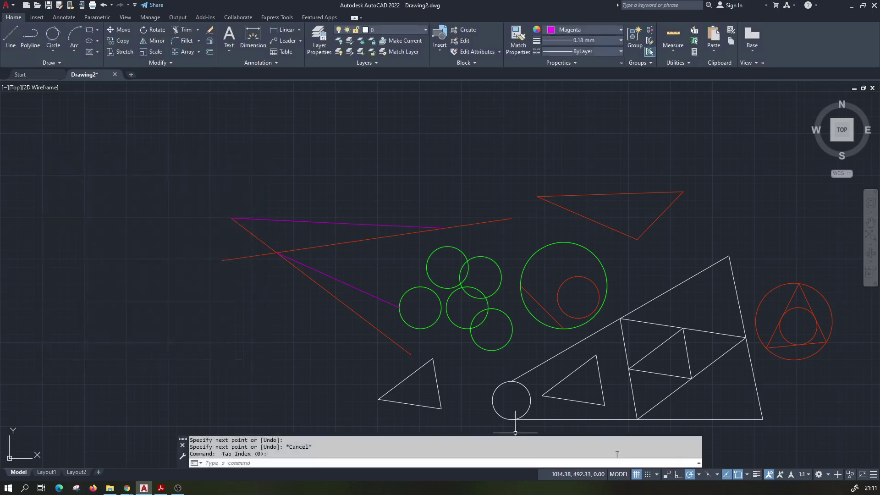
click(739, 474)
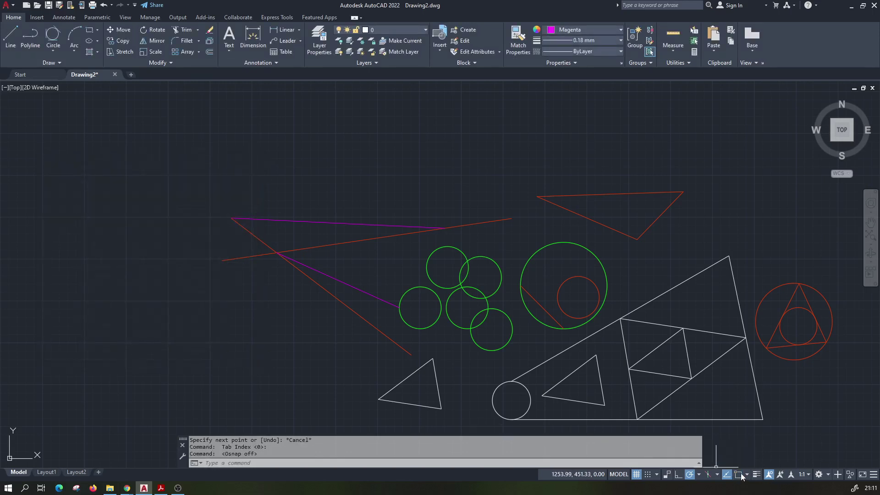
click(10, 37)
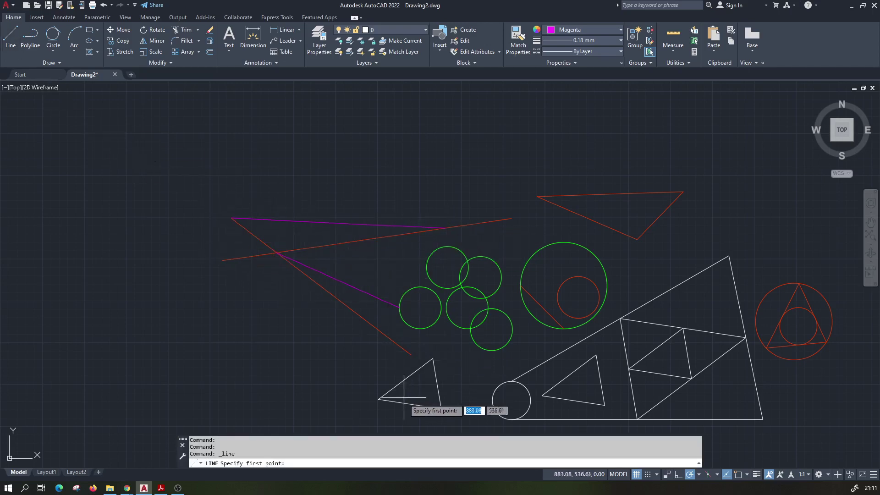
click(353, 184)
click(394, 268)
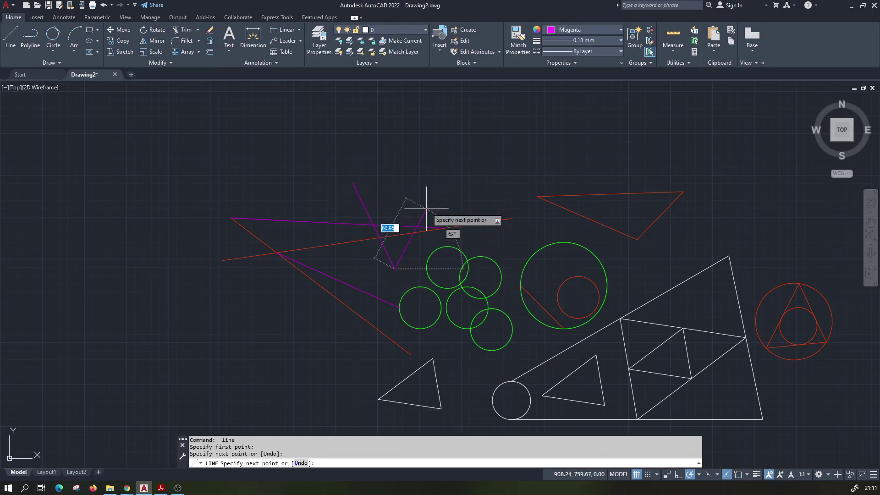
click(453, 175)
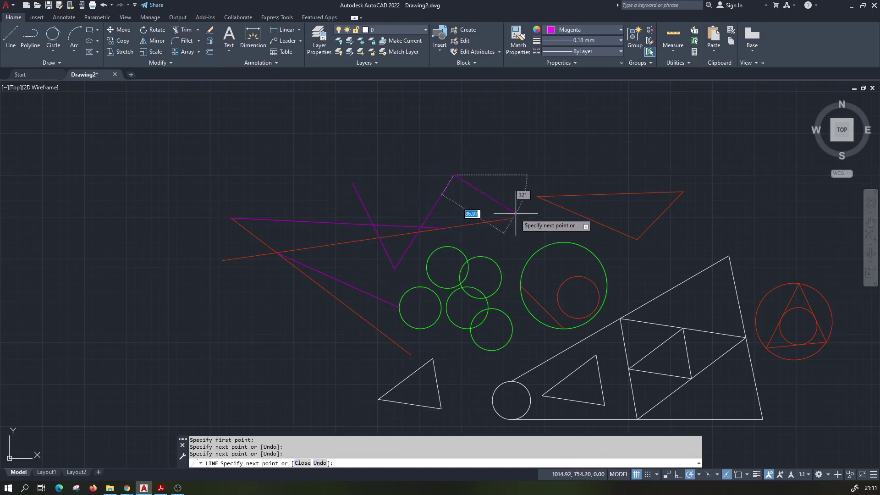
scroll(516, 213, up, 3)
scroll(498, 202, up, 3)
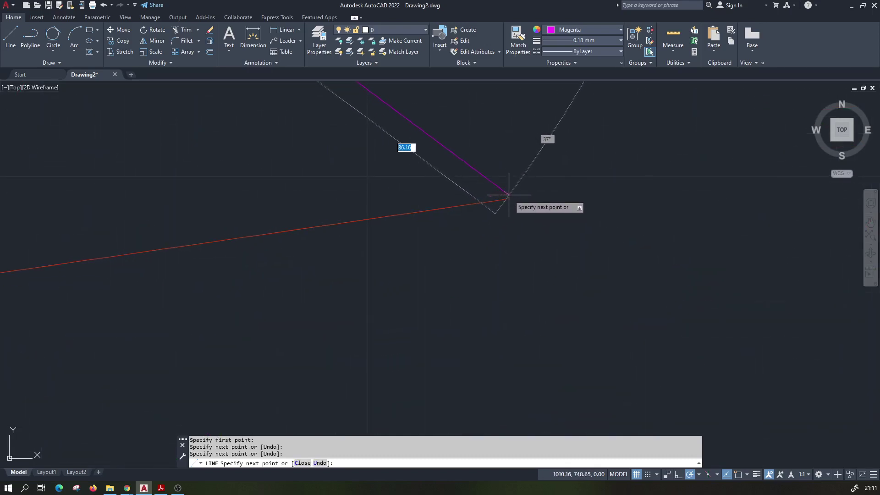
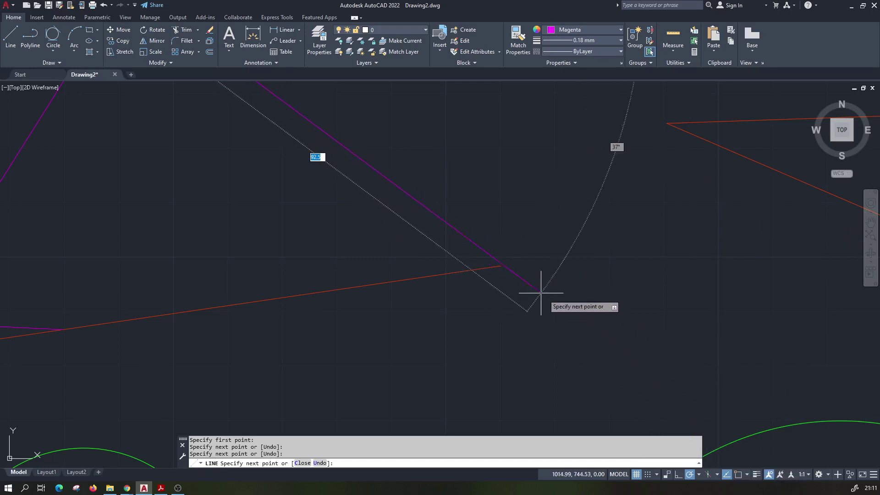
Step: Turn on object snap and extend the magenta zigzag to the red shape's corner
click(739, 474)
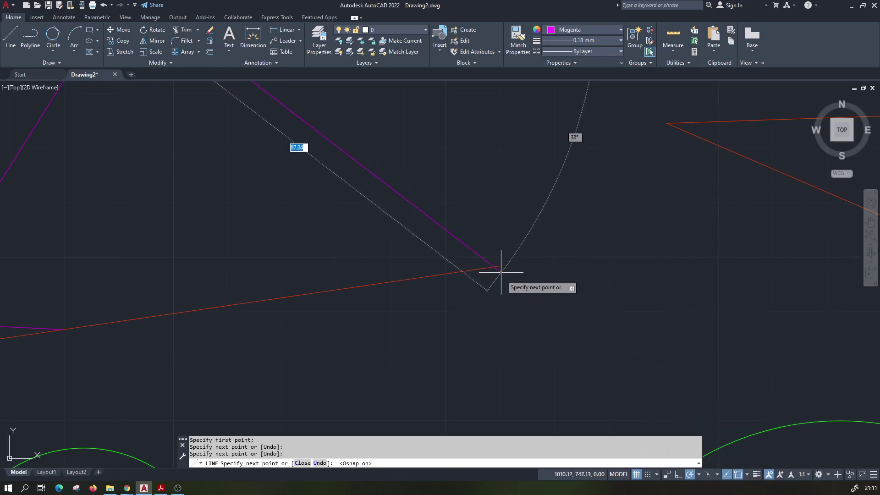
click(501, 266)
scroll(477, 337, down, 4)
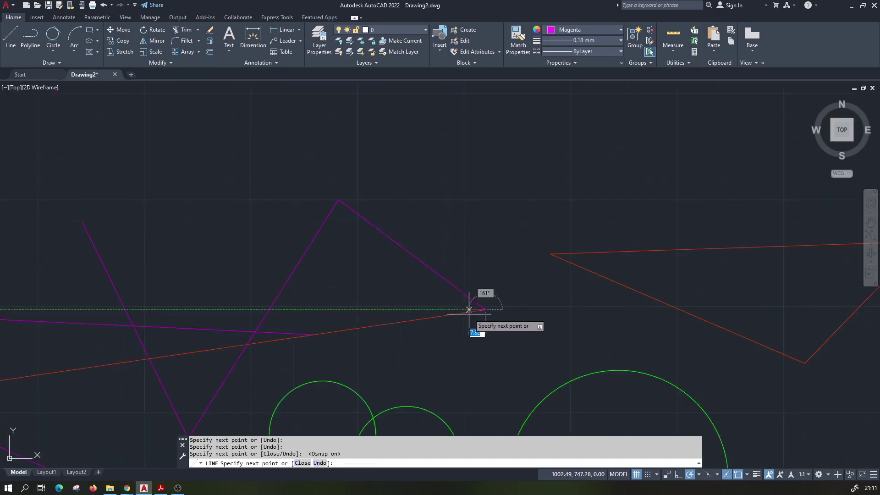
click(550, 254)
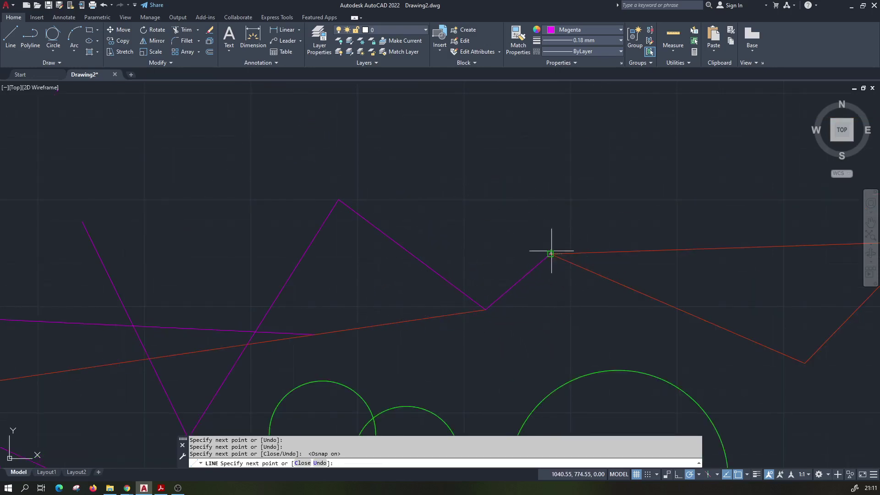
key(Escape)
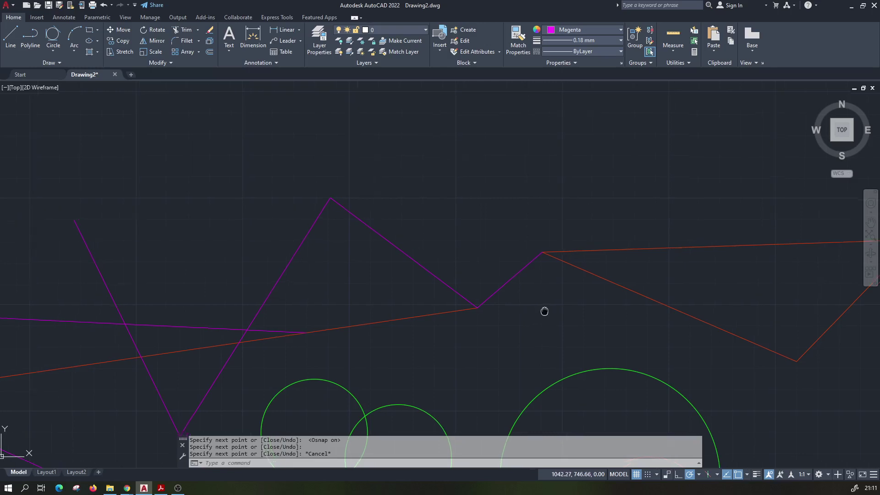
Step: Look over the object snap modes list, then close it
middle_drag(538, 312, 515, 296)
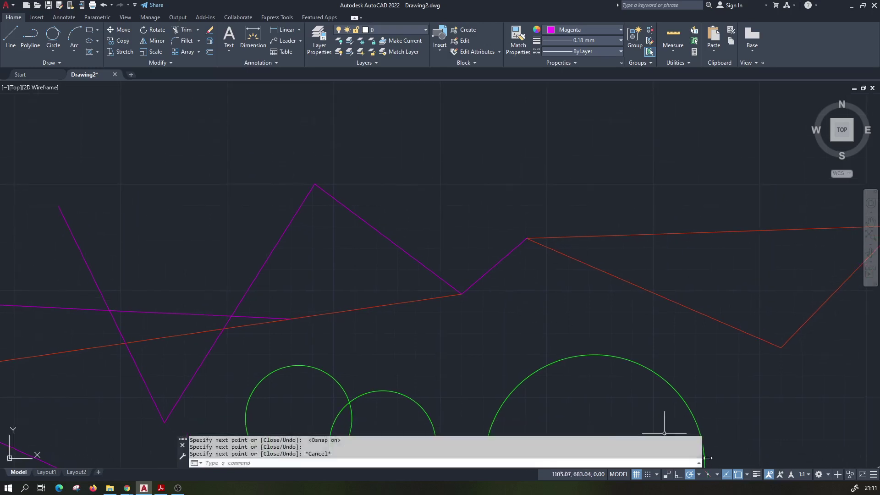
click(746, 475)
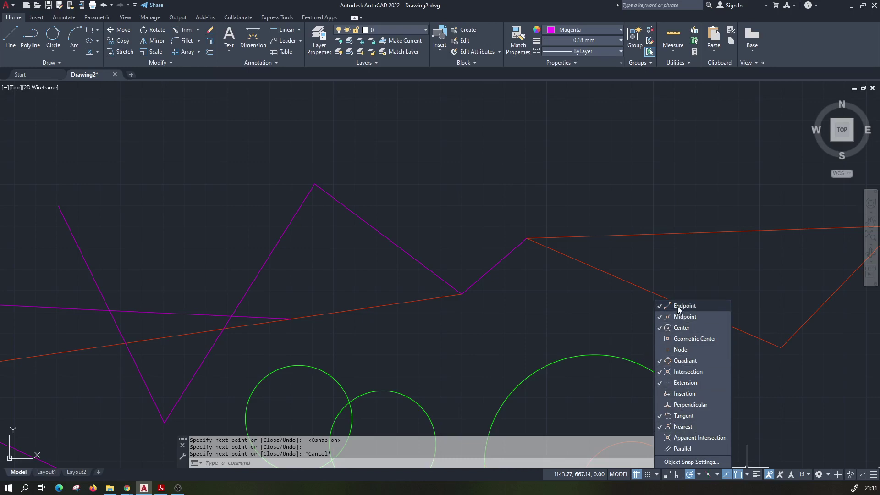
scroll(568, 337, down, 2)
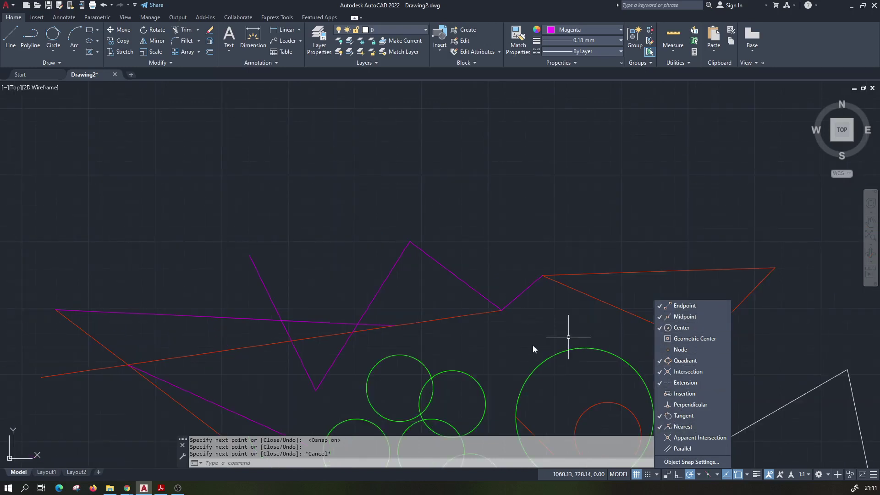
key(Escape)
key(Escape)
key(Escape)
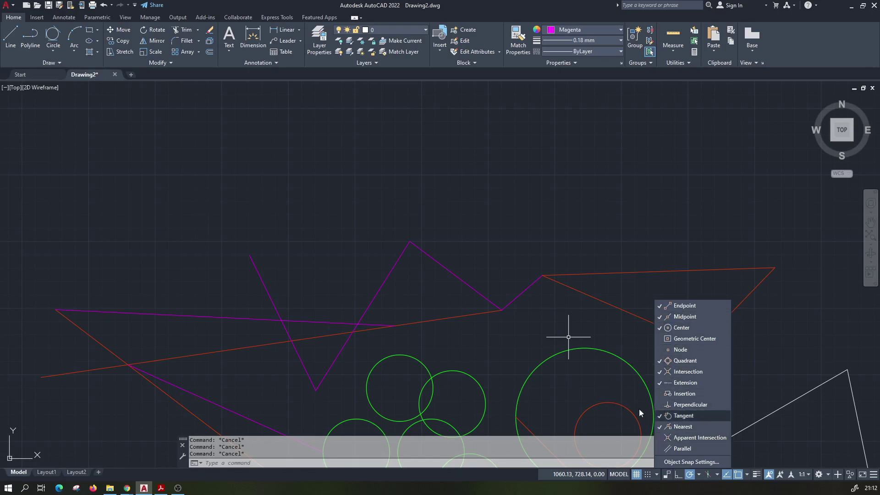
click(521, 388)
click(558, 307)
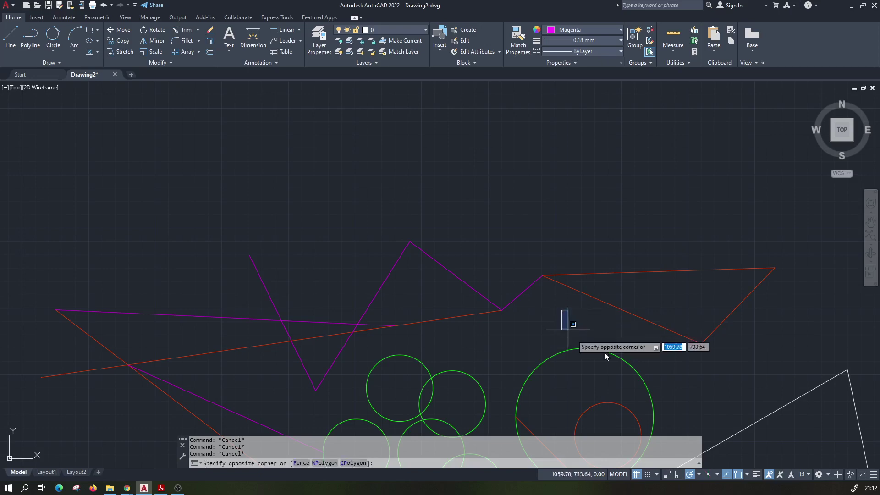
key(Escape)
middle_drag(586, 392, 487, 255)
scroll(487, 256, down, 1)
scroll(481, 304, down, 2)
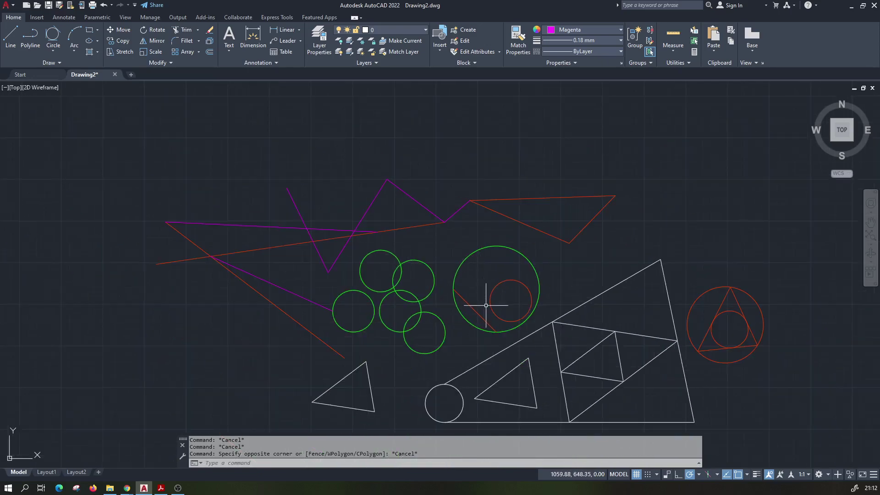
scroll(471, 301, up, 1)
scroll(450, 290, down, 1)
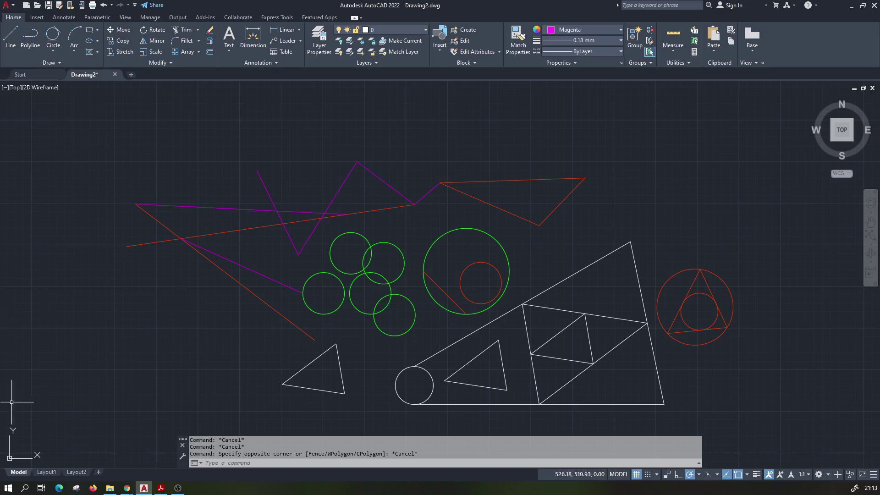
scroll(375, 221, up, 2)
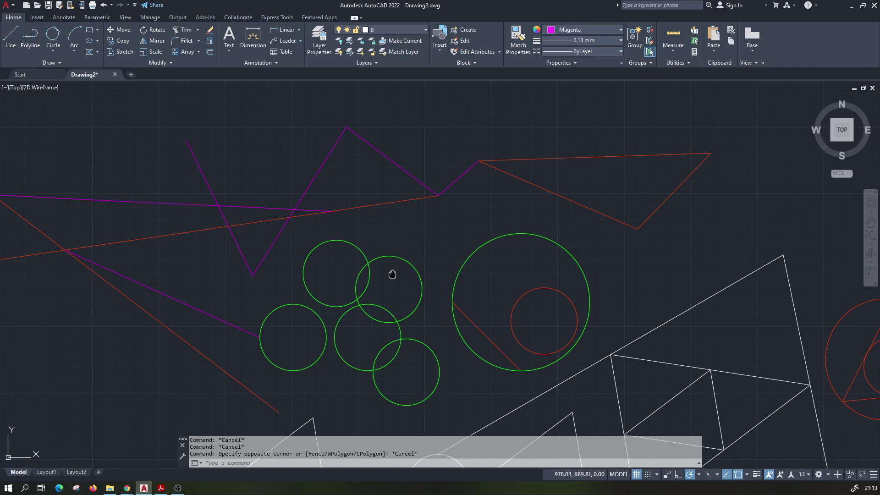
middle_drag(393, 273, 411, 246)
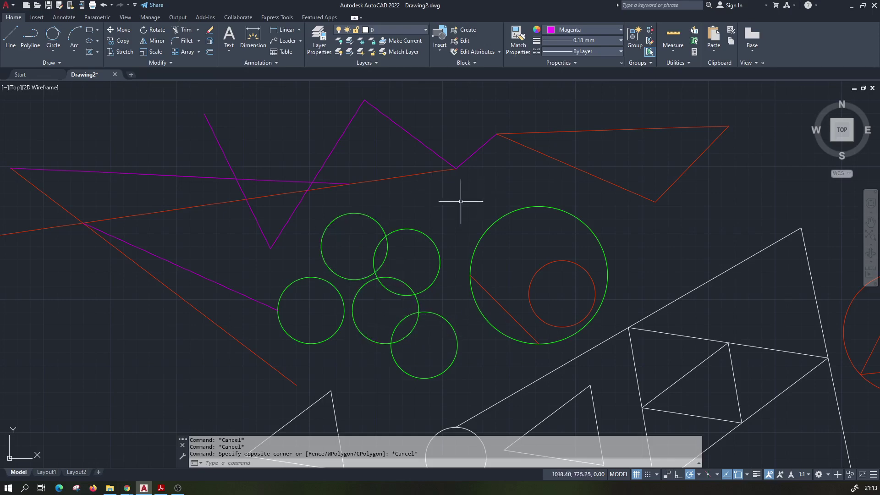
middle_drag(303, 285, 330, 247)
scroll(323, 248, down, 1)
scroll(293, 259, down, 1)
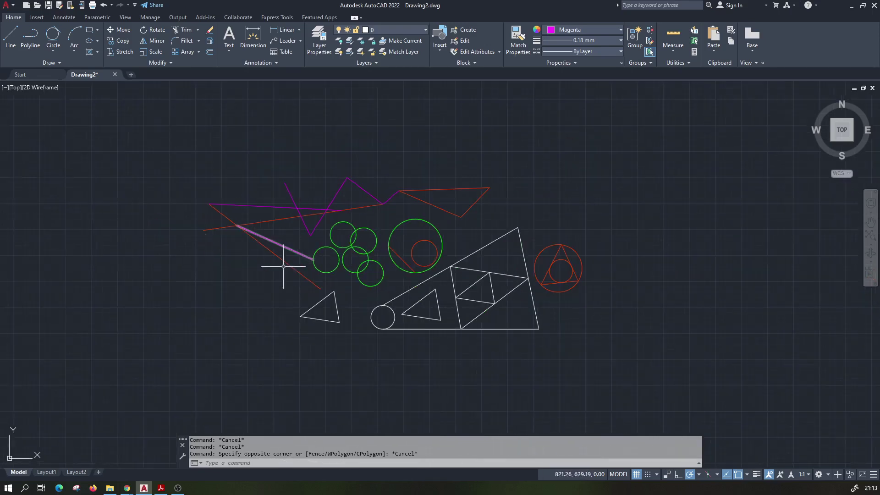
scroll(291, 257, down, 1)
scroll(284, 259, down, 1)
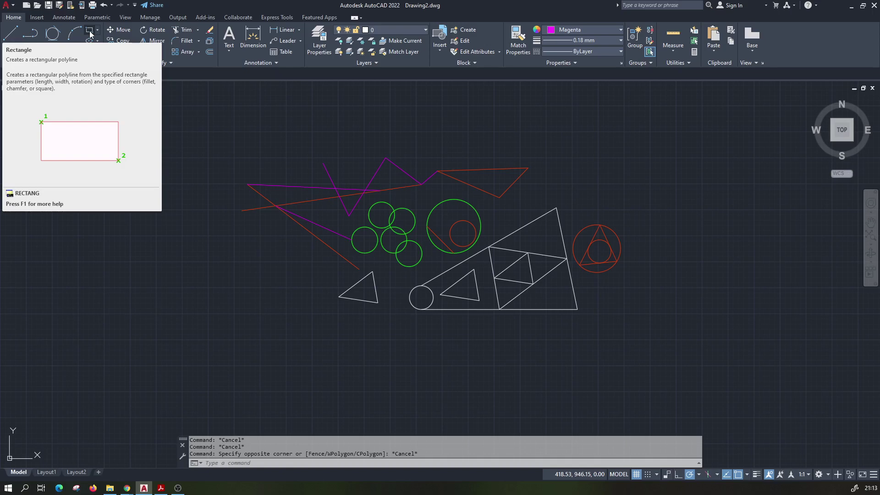
Step: Draw a large rectangle to the left of the existing shapes
click(90, 32)
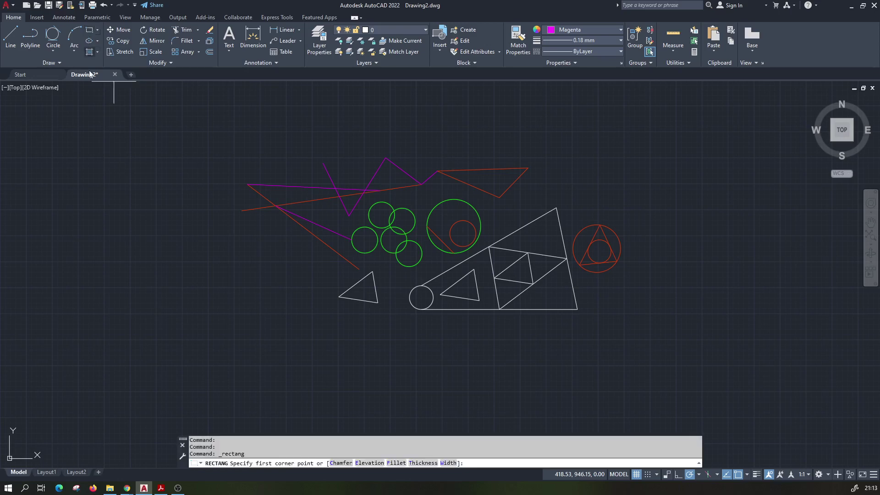
click(84, 347)
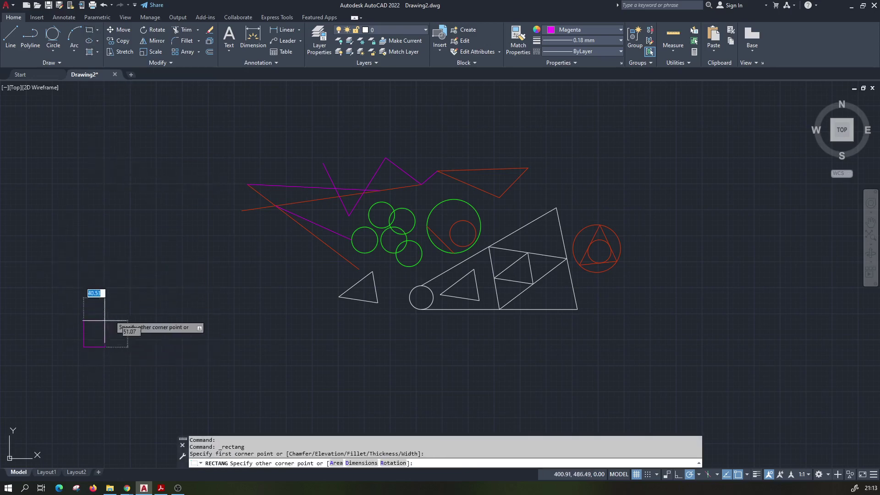
click(237, 231)
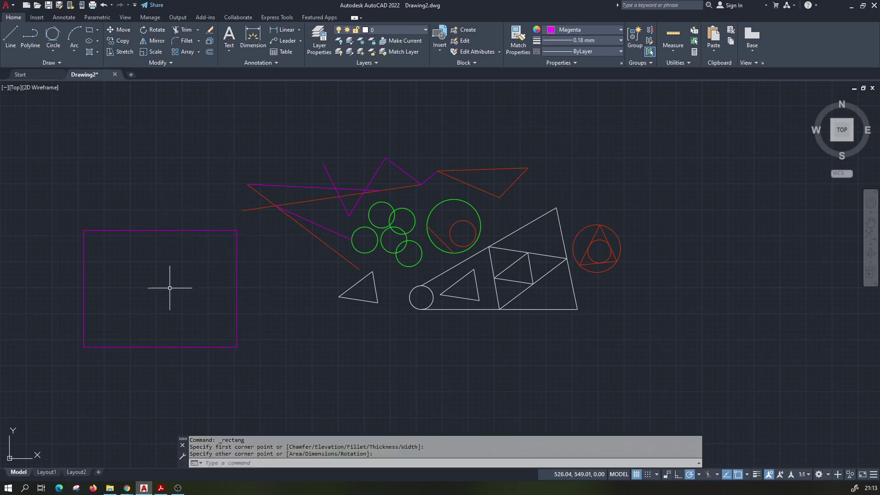
Step: Draw a 100 × 50 rectangle above the large one
click(89, 30)
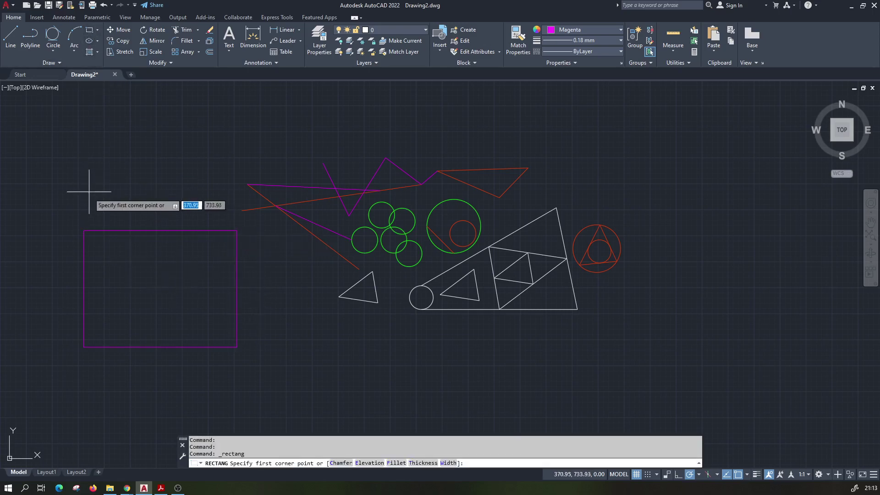
click(82, 200)
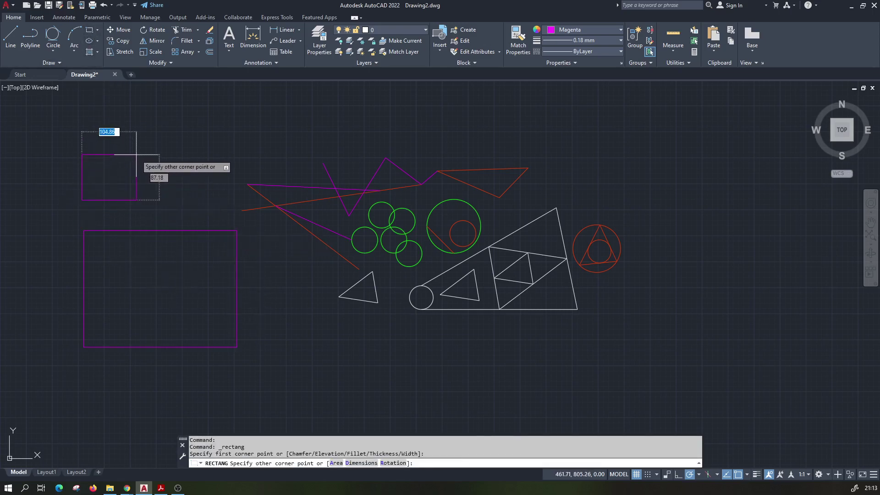
text(100)
key(Tab)
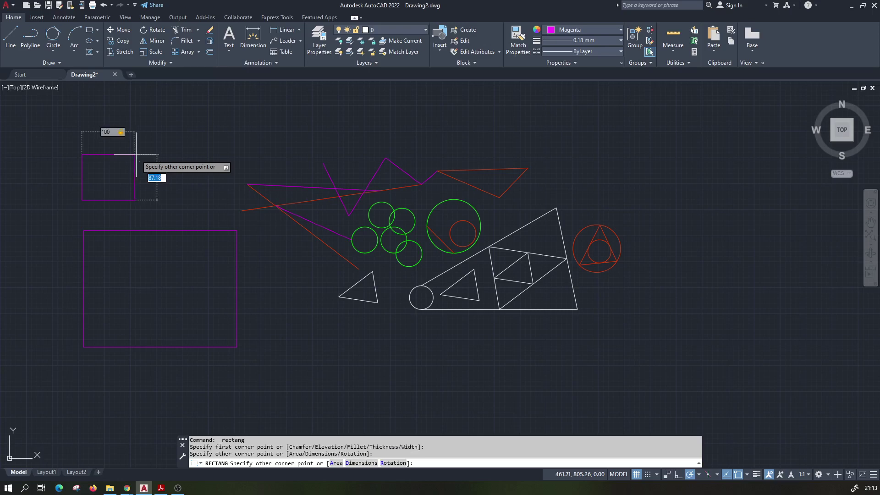
text(50)
key(Return)
scroll(128, 181, up, 5)
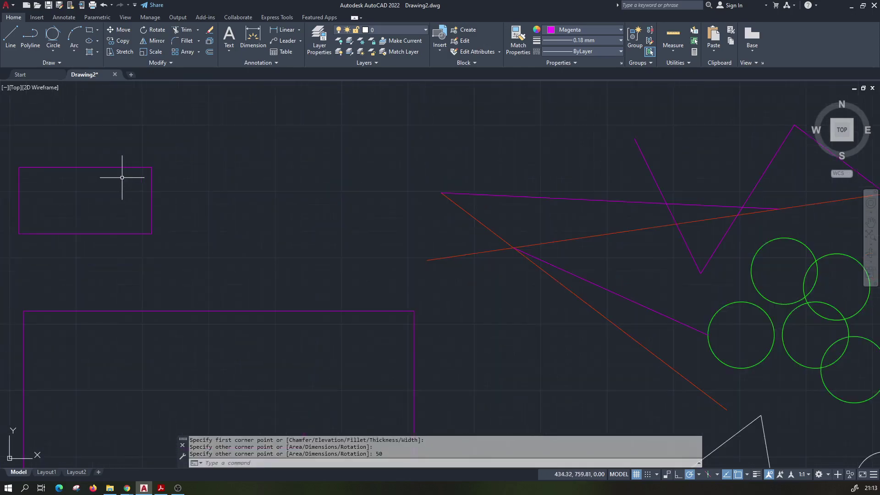
scroll(123, 174, down, 1)
scroll(128, 161, down, 1)
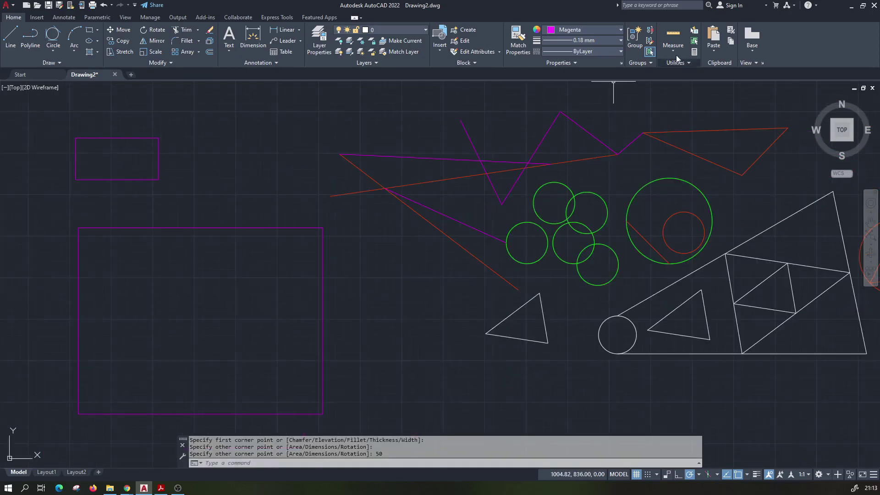
click(673, 37)
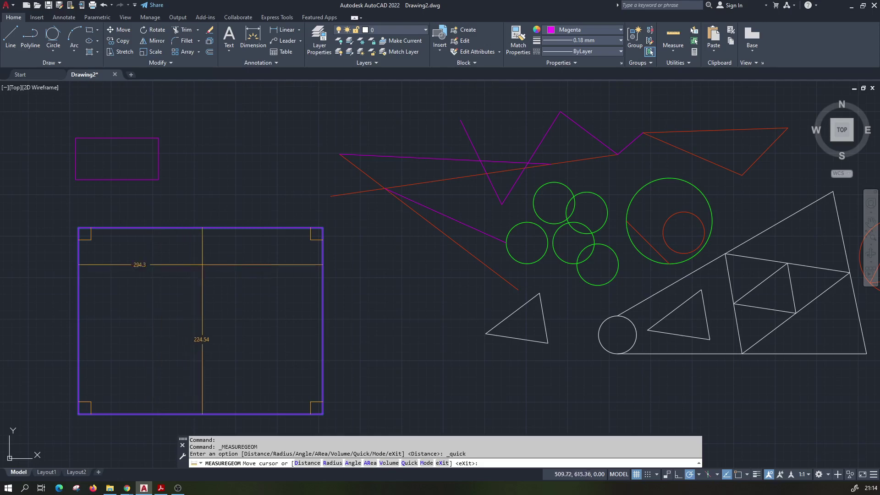
key(Escape)
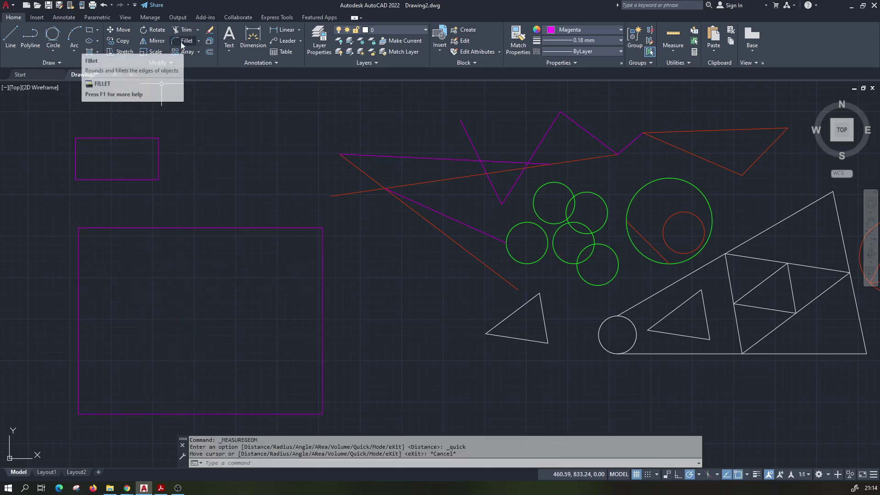
click(199, 41)
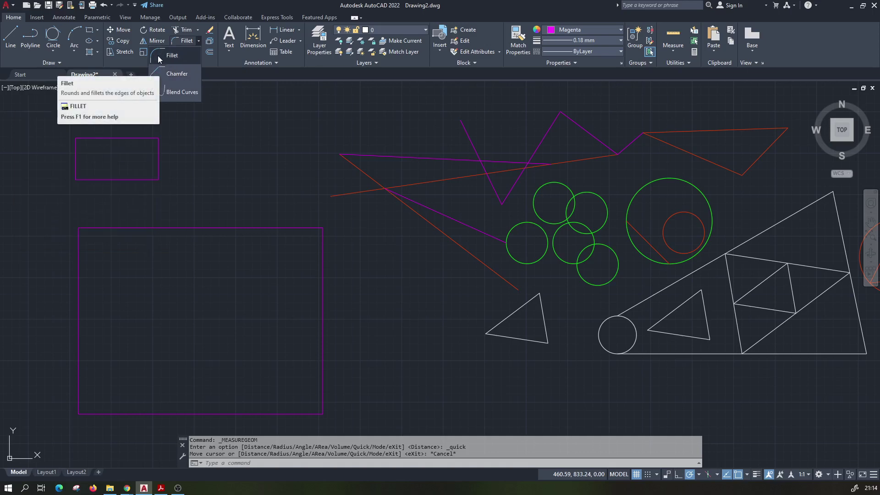
mouse_move(86, 148)
middle_down()
mouse_move(96, 167)
mouse_move(90, 197)
middle_up()
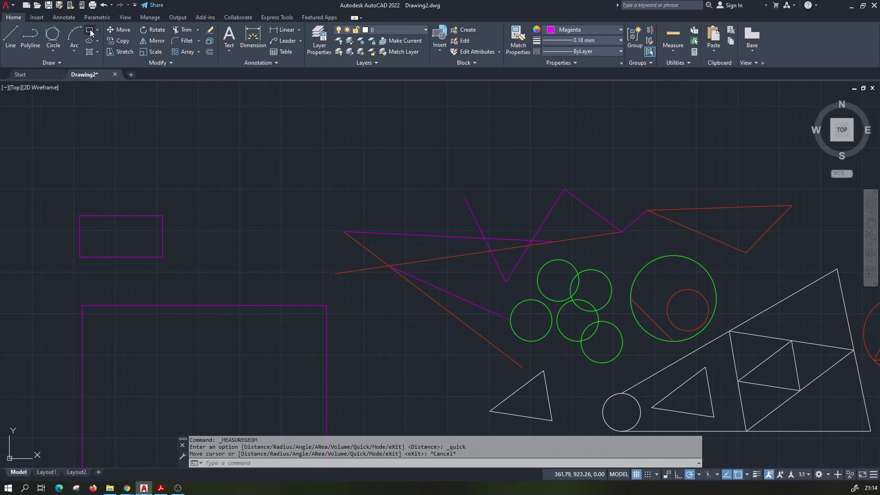
Step: Draw a 100 by 100 square rectangle
click(90, 31)
click(157, 180)
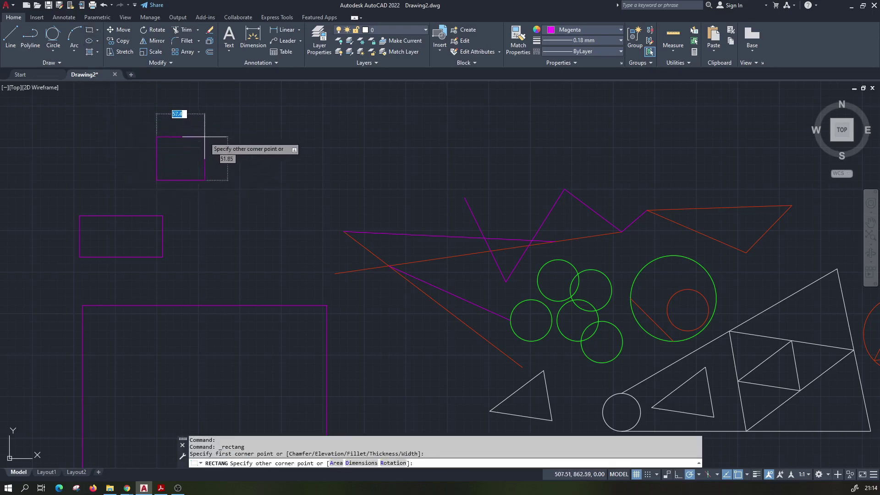
text(1)
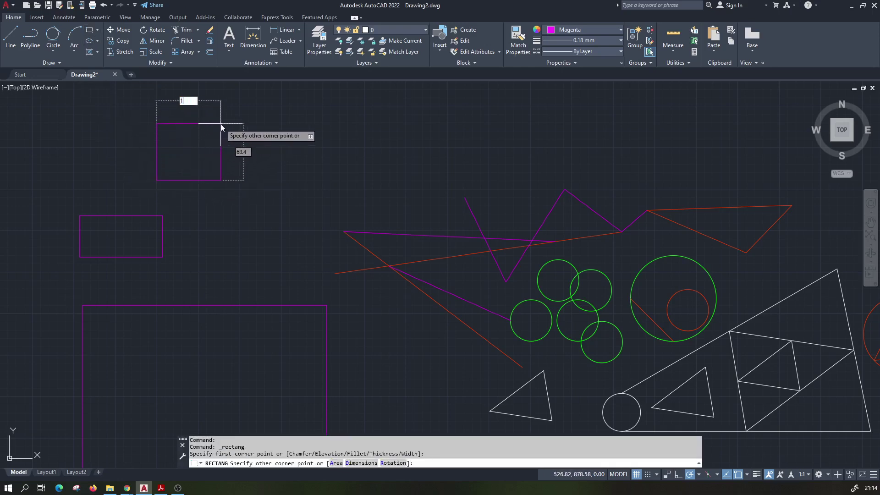
text(0)
key(Tab)
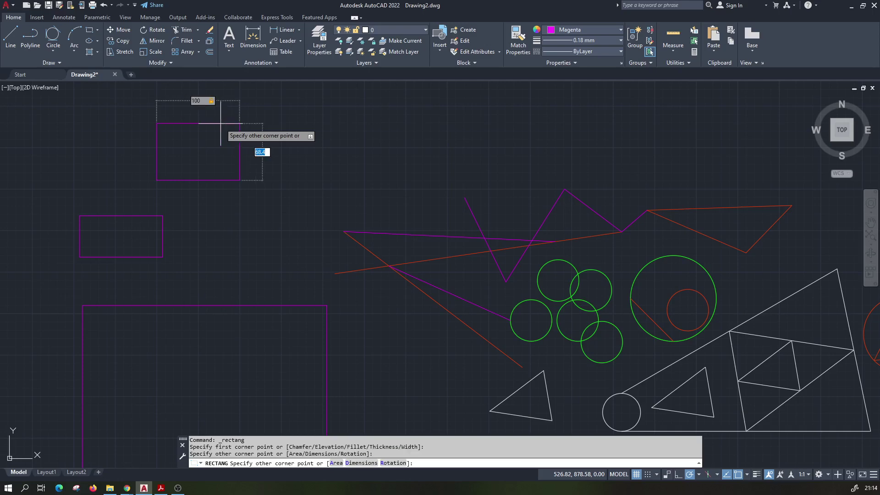
text(100)
key(Return)
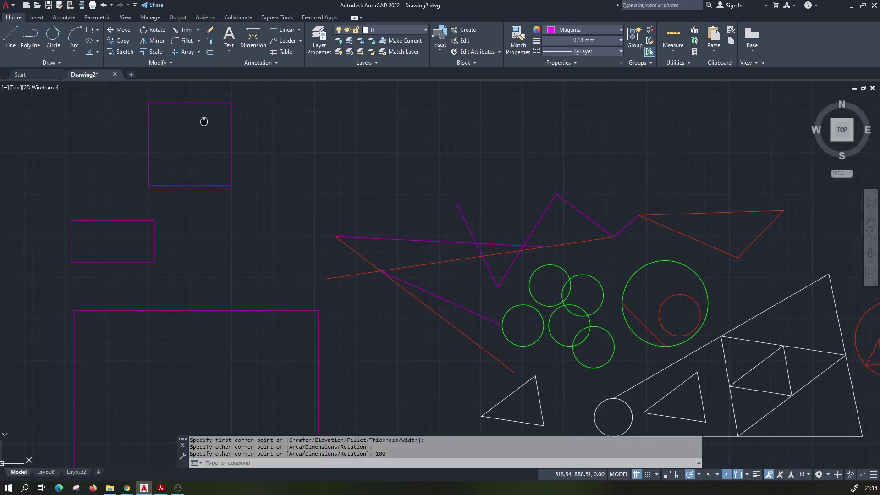
Step: Zoom in on the square and centre it in the view
mouse_move(202, 120)
middle_down()
mouse_move(158, 181)
mouse_move(168, 173)
middle_up()
scroll(156, 181, up, 2)
scroll(167, 173, up, 2)
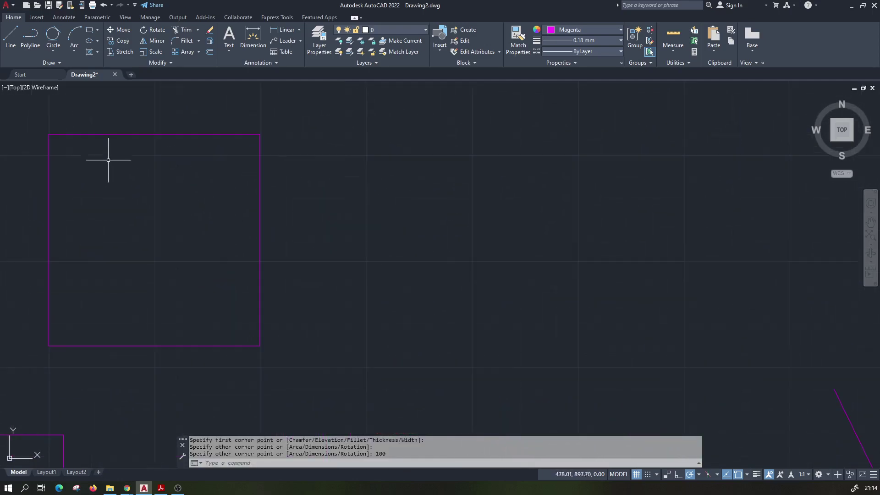
middle_drag(108, 163, 123, 147)
middle_drag(116, 190, 293, 228)
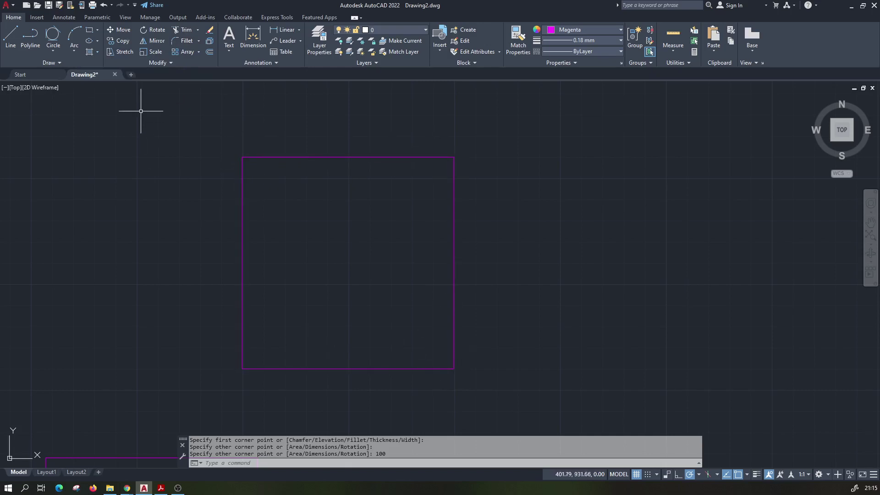
click(182, 43)
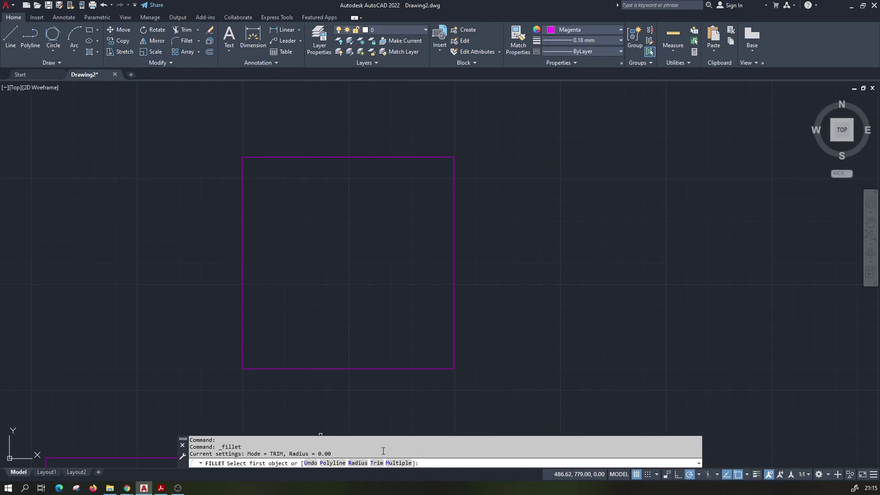
Step: Fillet the square's top-left corner between the top and left edges at radius 10
click(358, 465)
text(10)
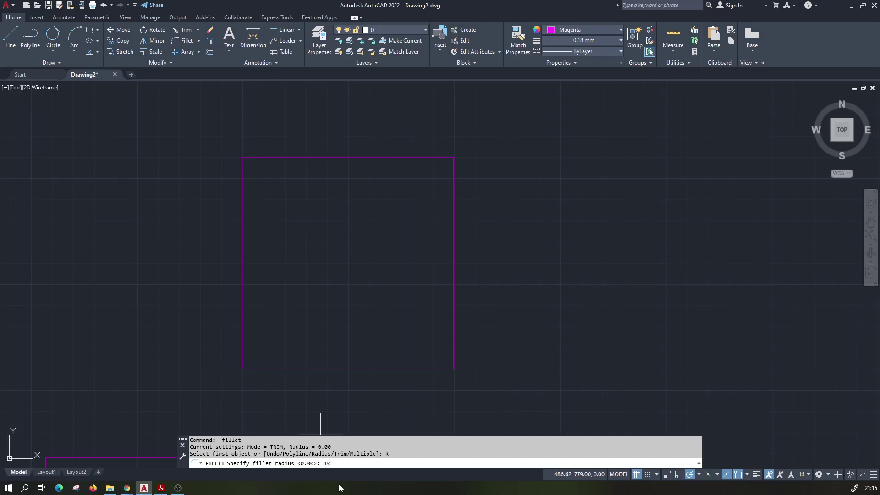
key(Return)
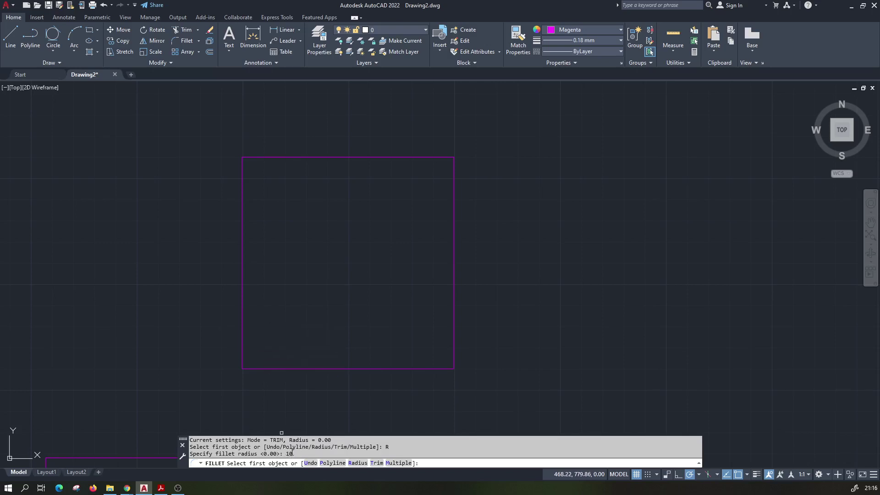
click(277, 156)
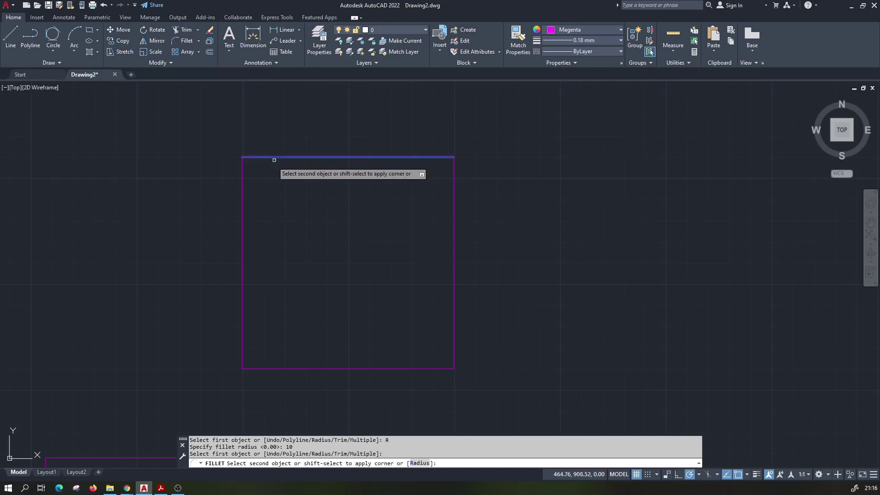
click(241, 190)
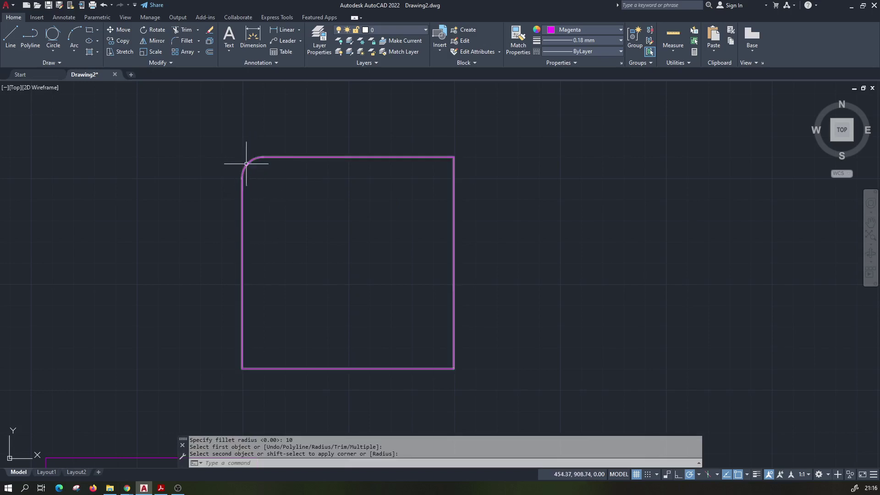
click(247, 162)
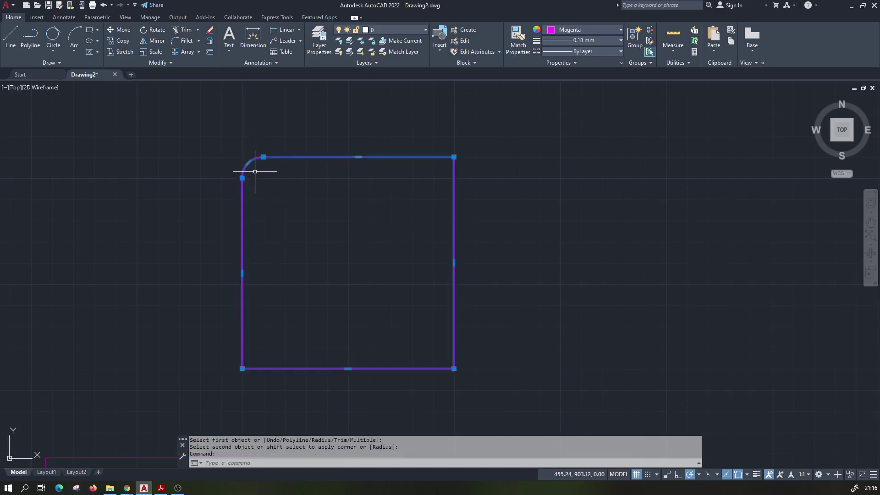
key(Escape)
click(673, 36)
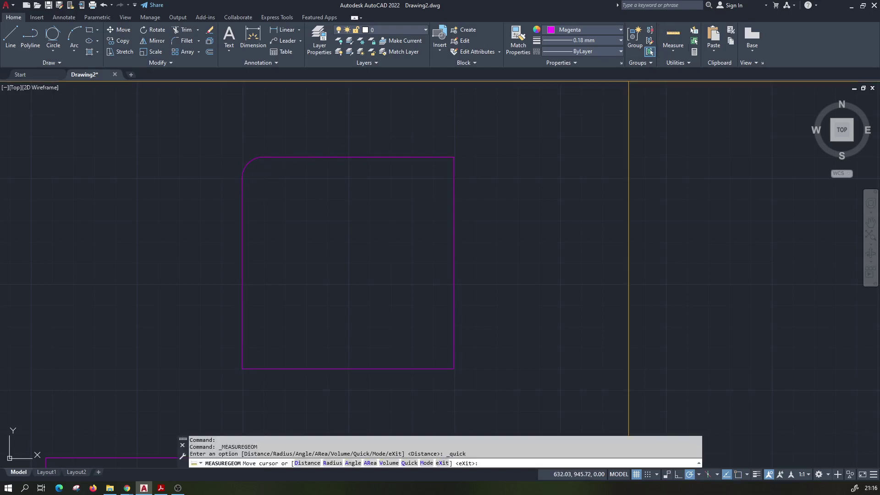
scroll(263, 178, up, 2)
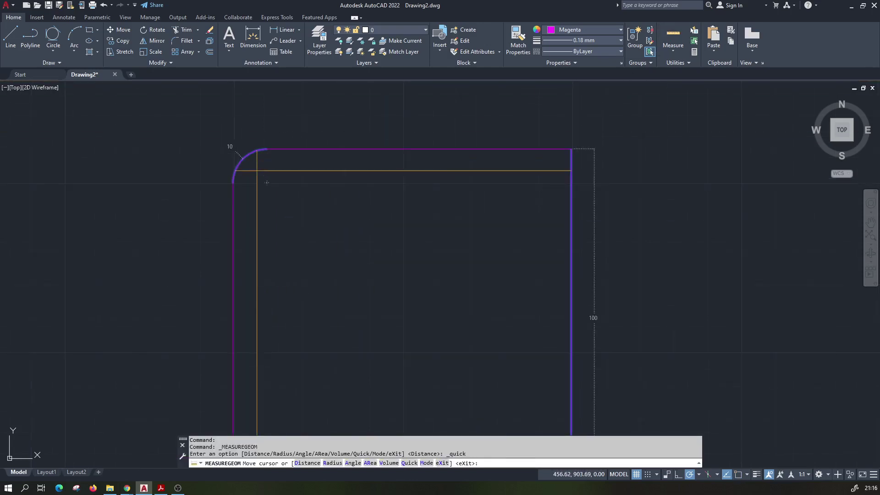
scroll(267, 182, down, 1)
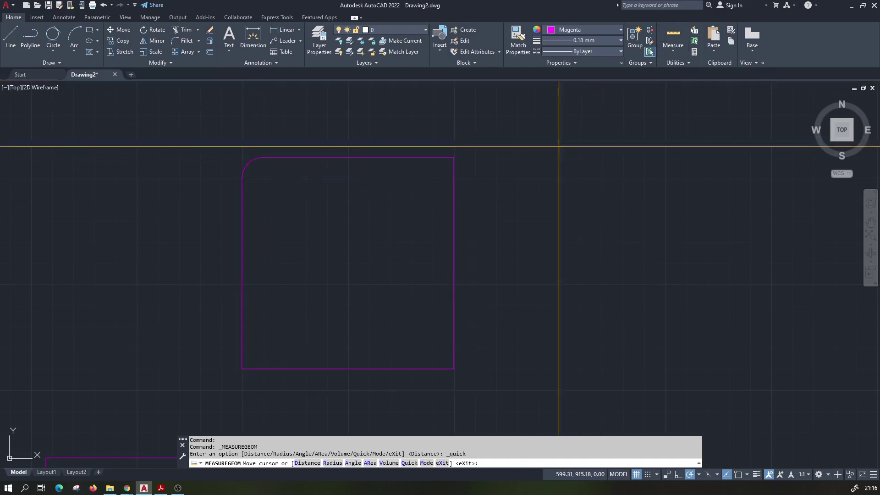
key(Escape)
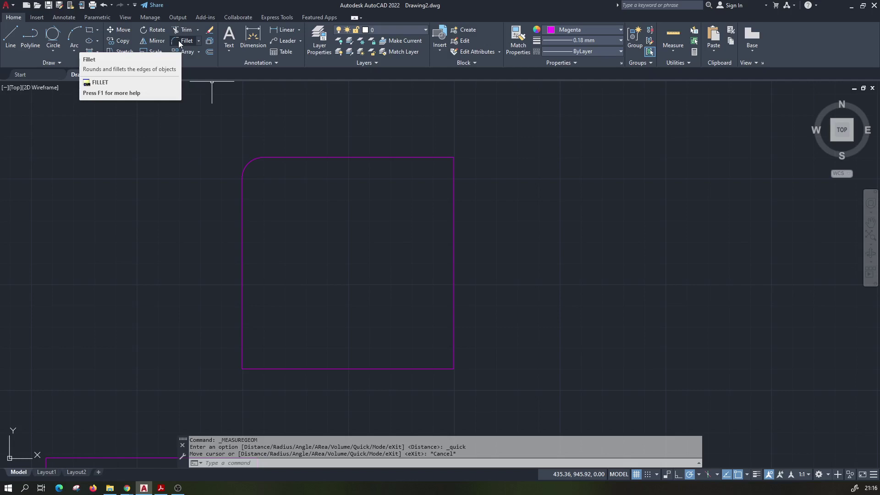
Step: Fillet the square's bottom-left and top-right corners at radius 10
click(178, 41)
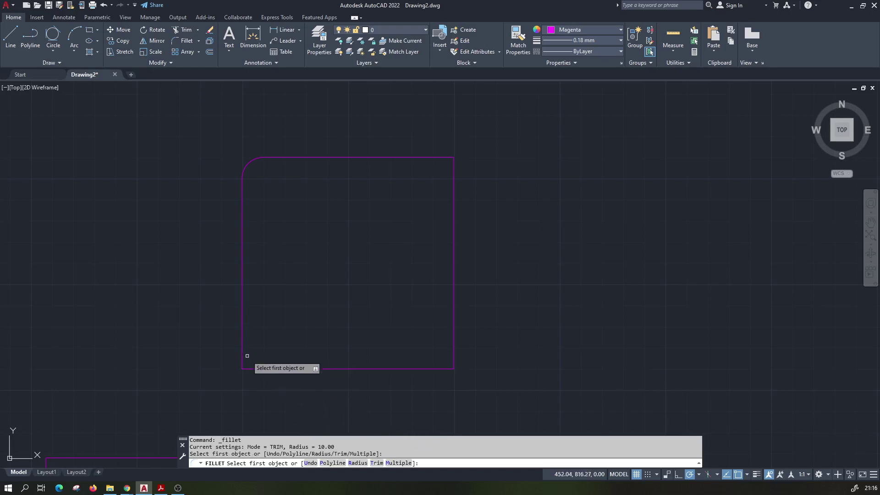
click(256, 369)
click(245, 355)
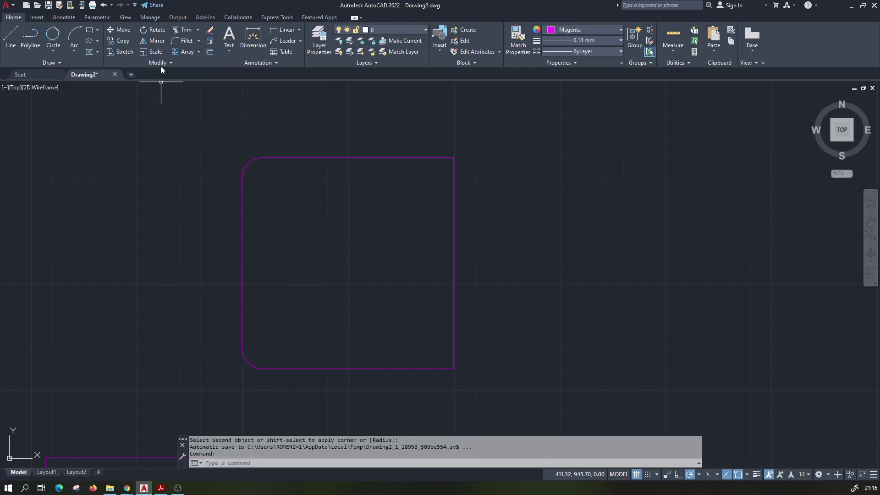
click(177, 42)
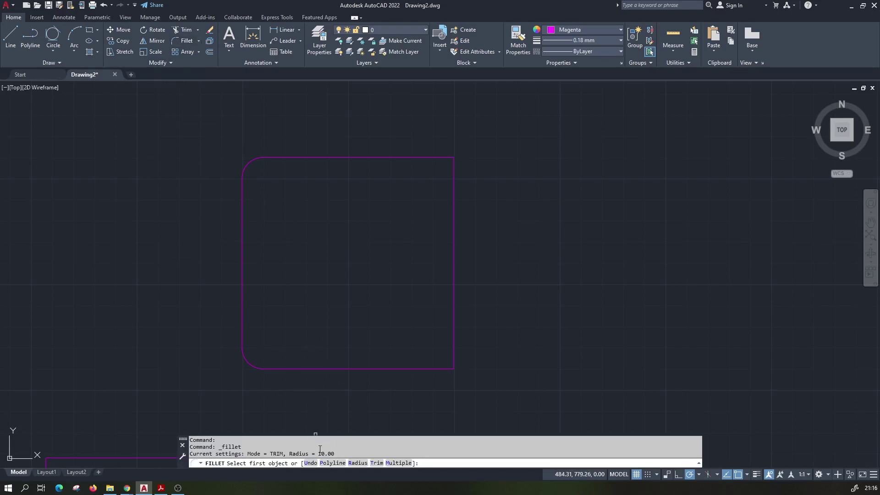
click(428, 158)
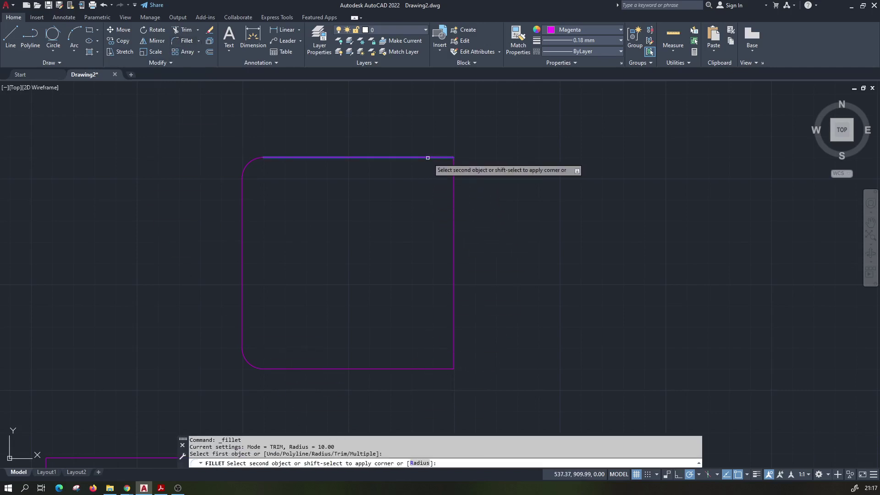
click(453, 187)
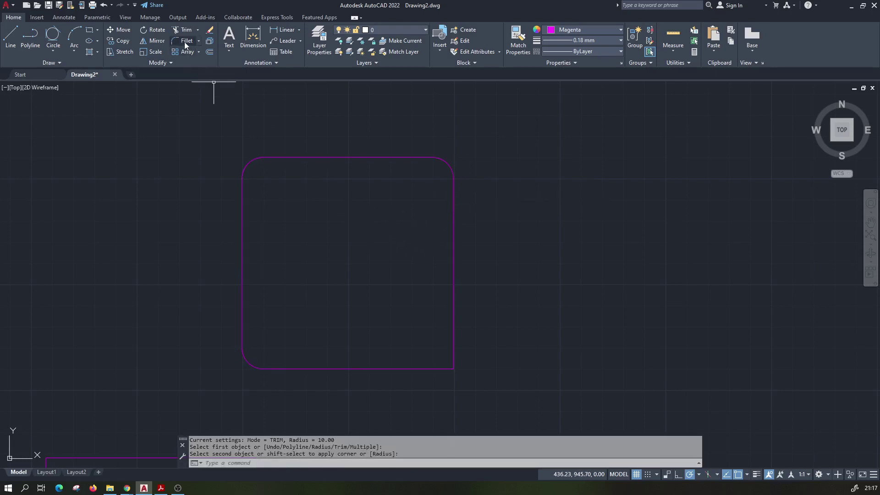
Step: Fillet the bottom-right corner with the radius changed to 5
key(Return)
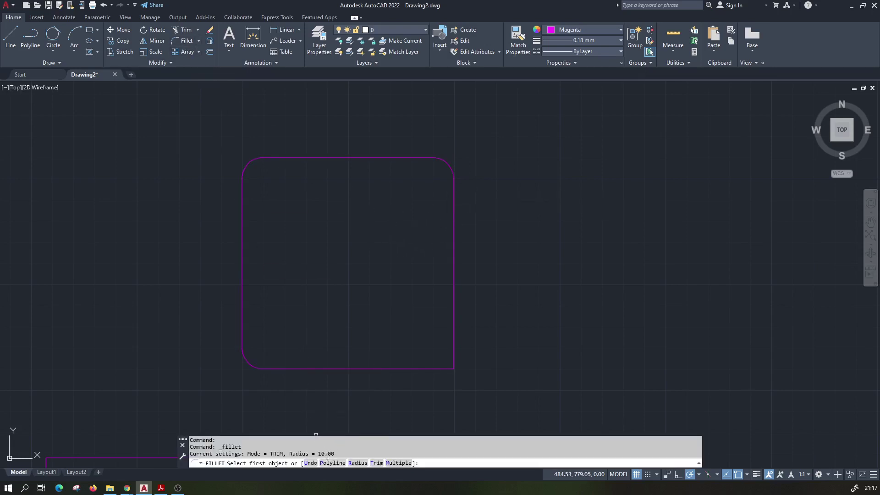
click(358, 463)
text(5)
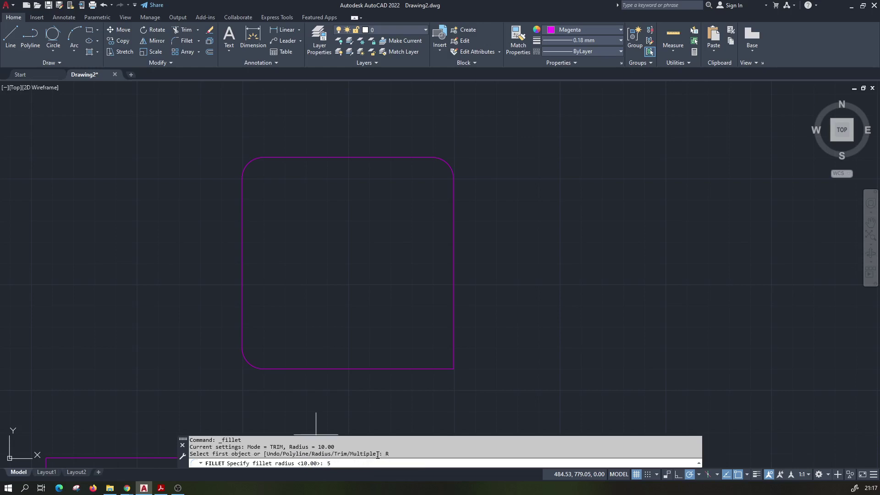
key(Return)
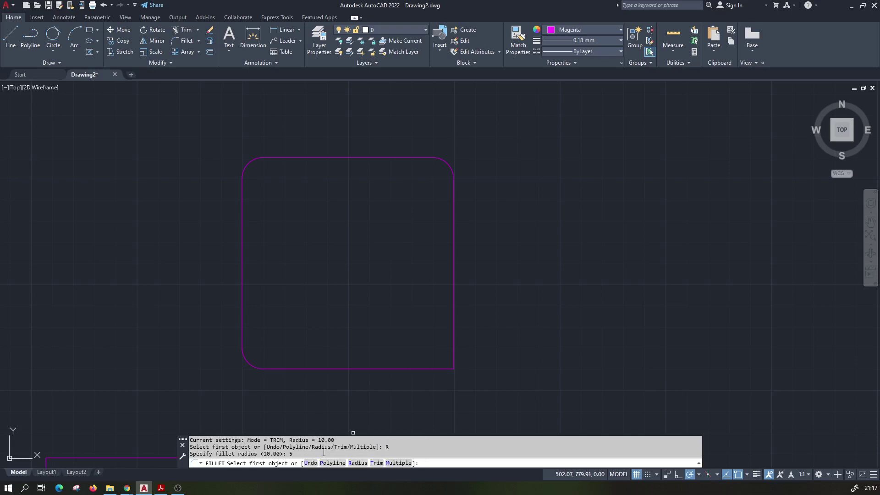
click(432, 369)
click(453, 351)
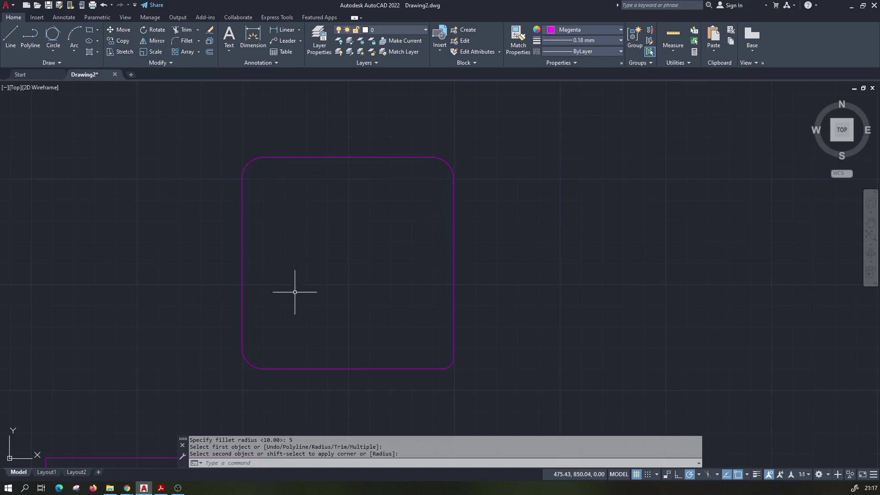
click(181, 40)
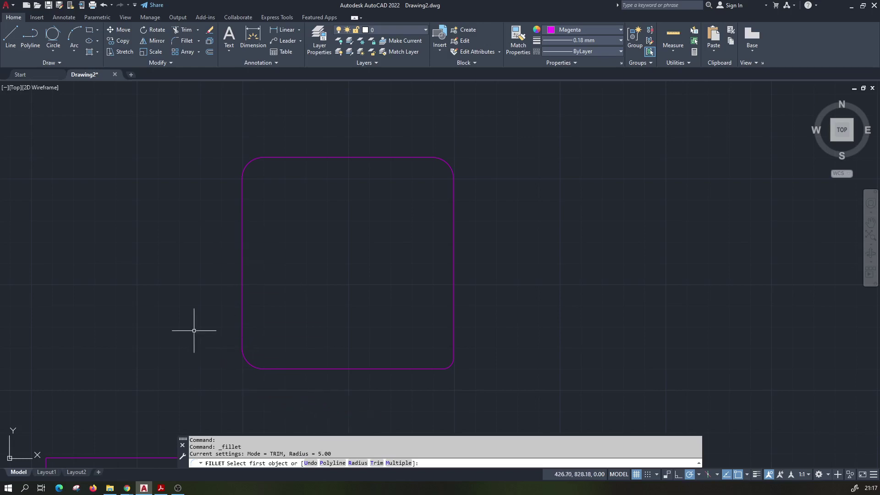
key(Escape)
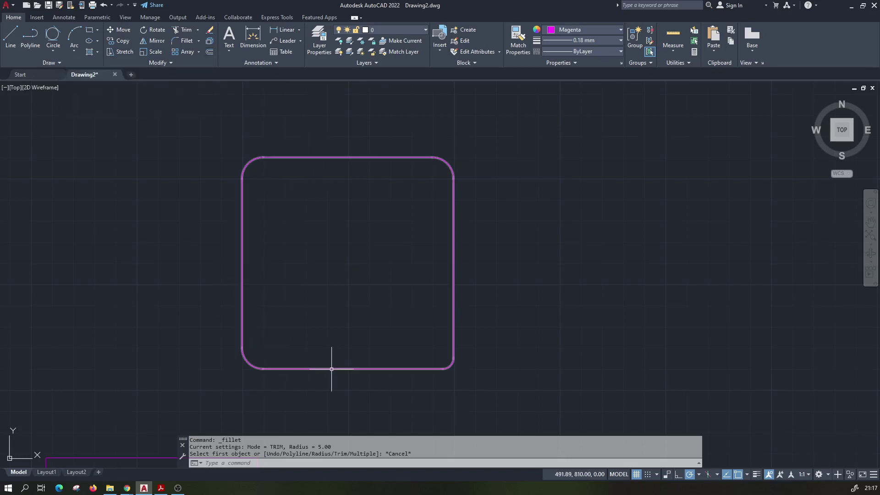
Step: Offset the rounded square outward twice at distance 10, giving three nested outlines
click(210, 51)
text(10)
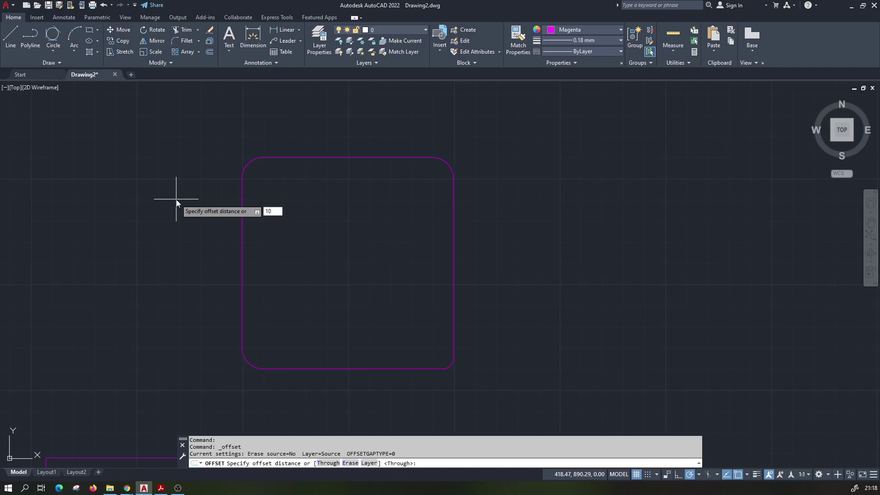
key(Return)
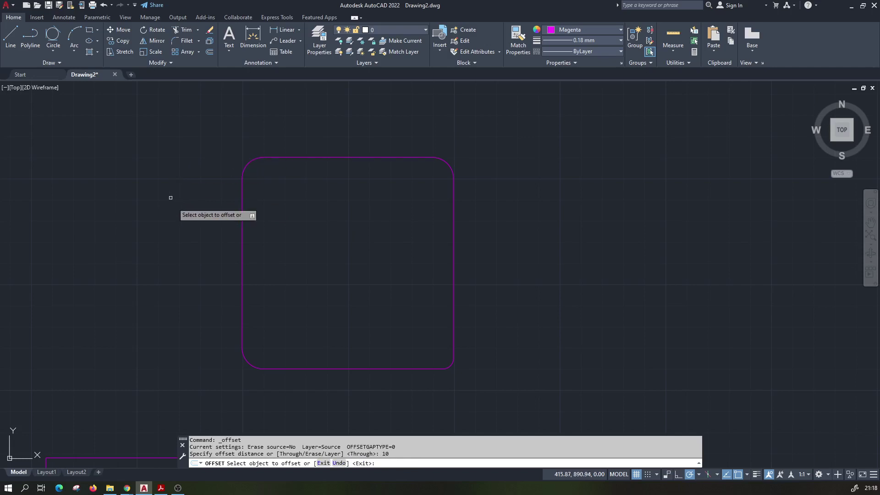
click(241, 212)
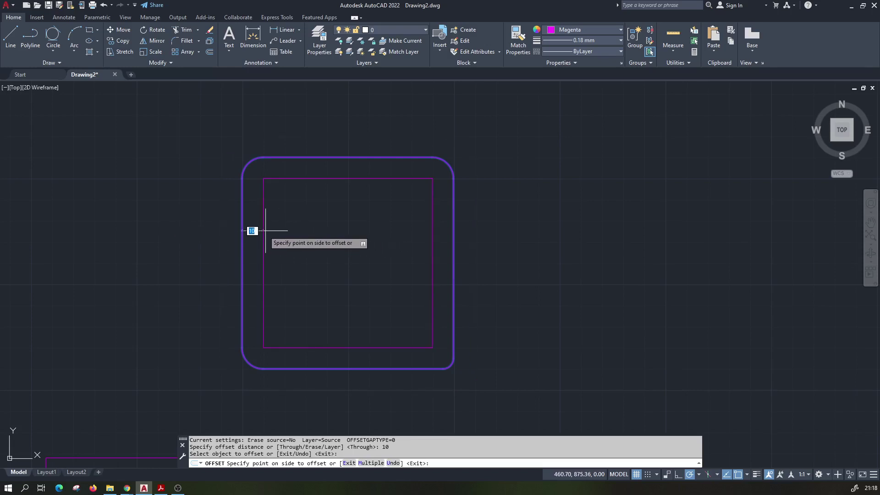
click(201, 226)
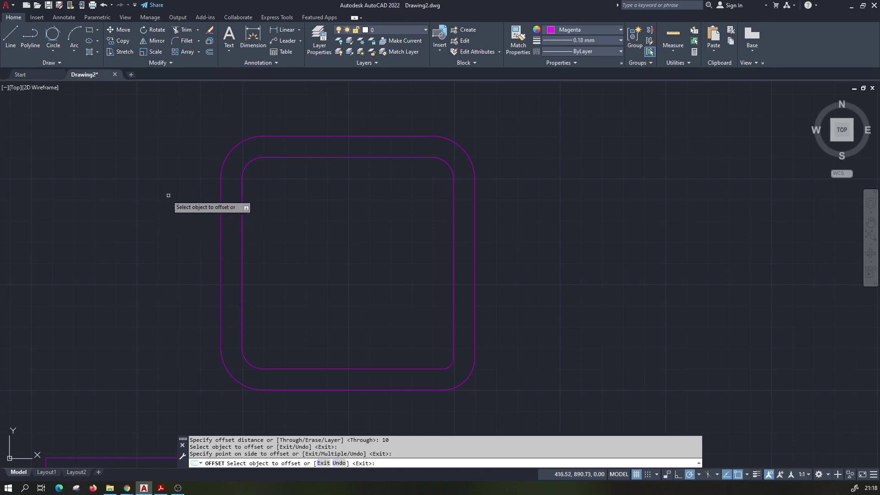
click(220, 210)
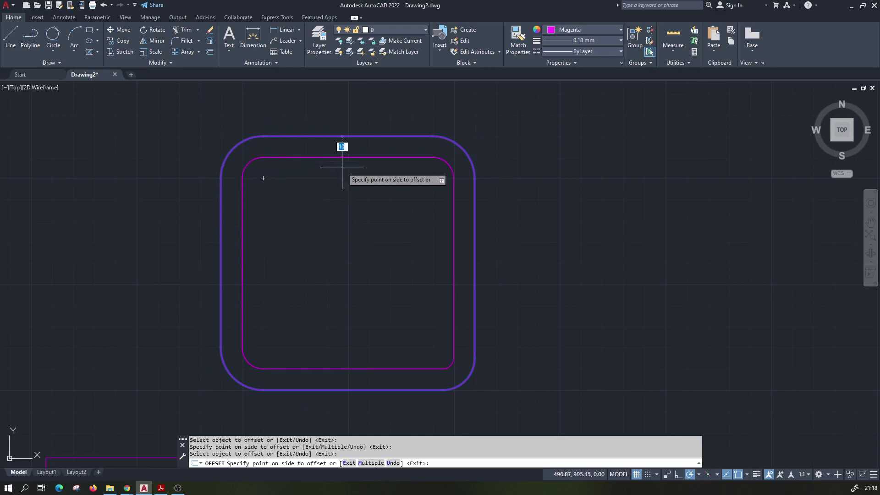
click(174, 234)
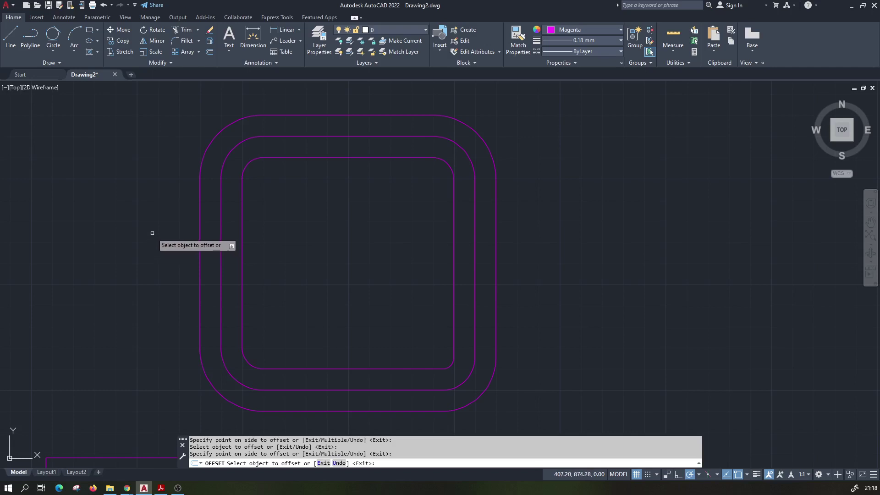
key(Escape)
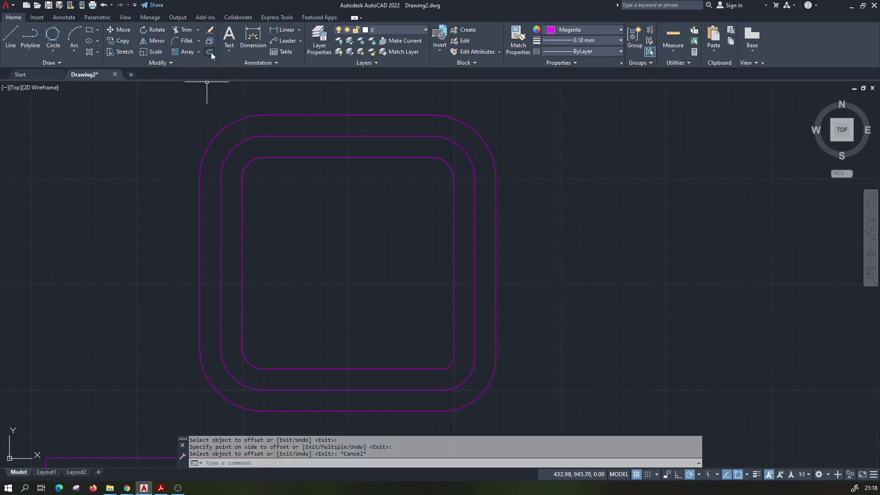
Step: Offset the outer rounded loop outward twice at distance 20
click(211, 52)
text(20)
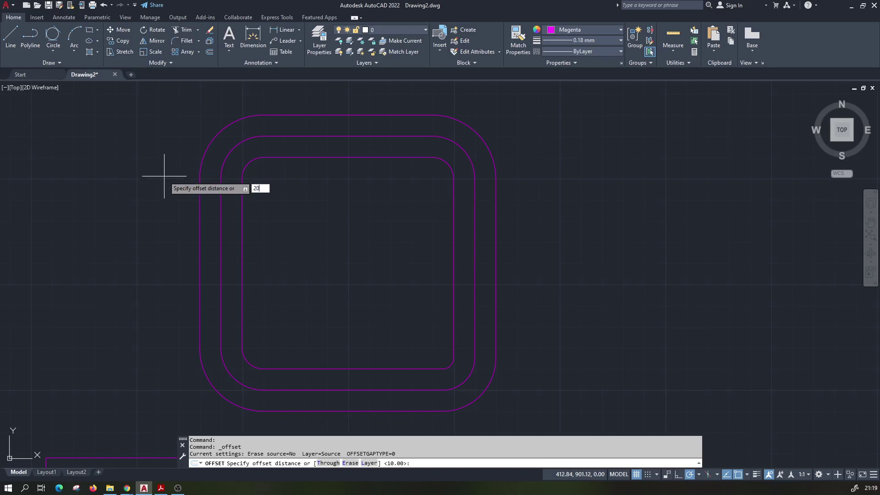
key(Return)
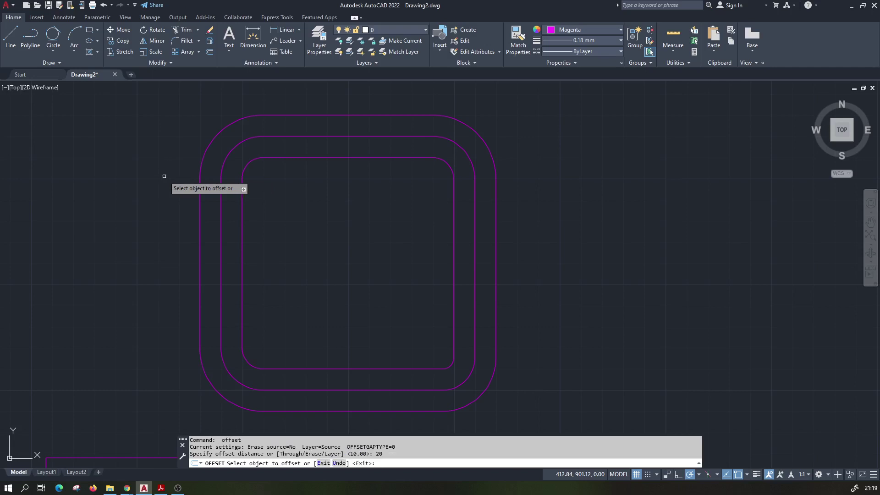
click(198, 215)
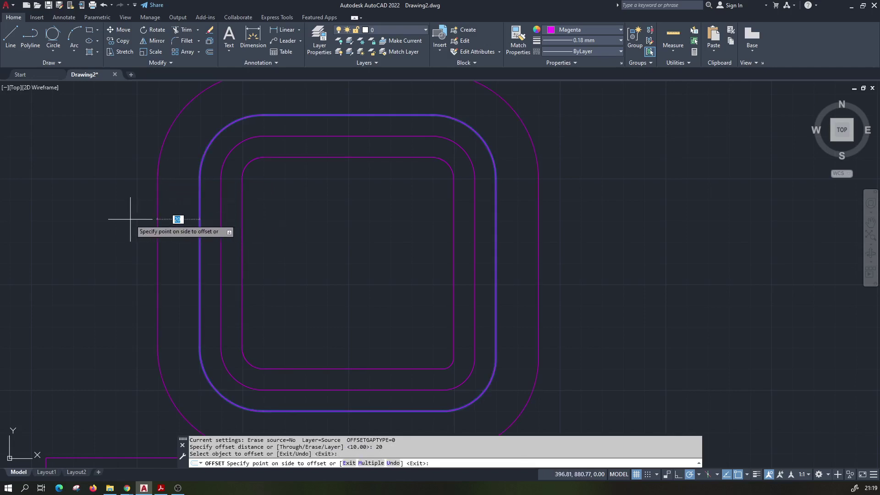
click(130, 218)
click(157, 217)
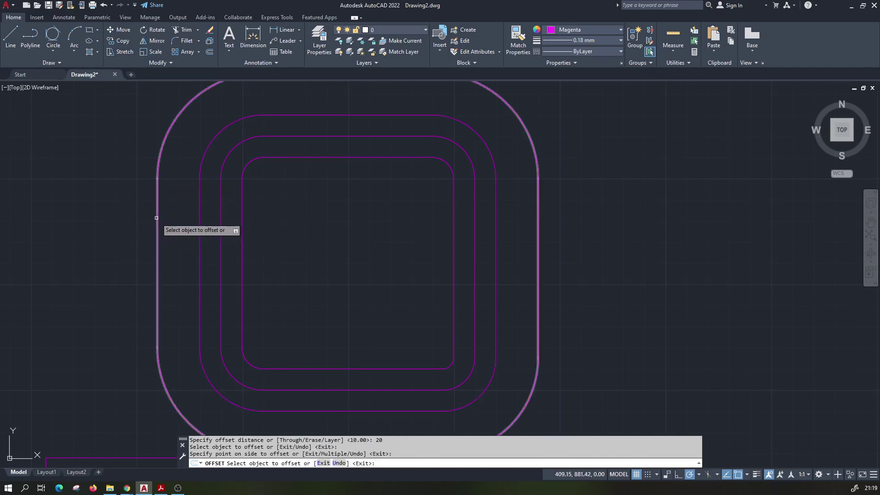
click(104, 218)
key(Escape)
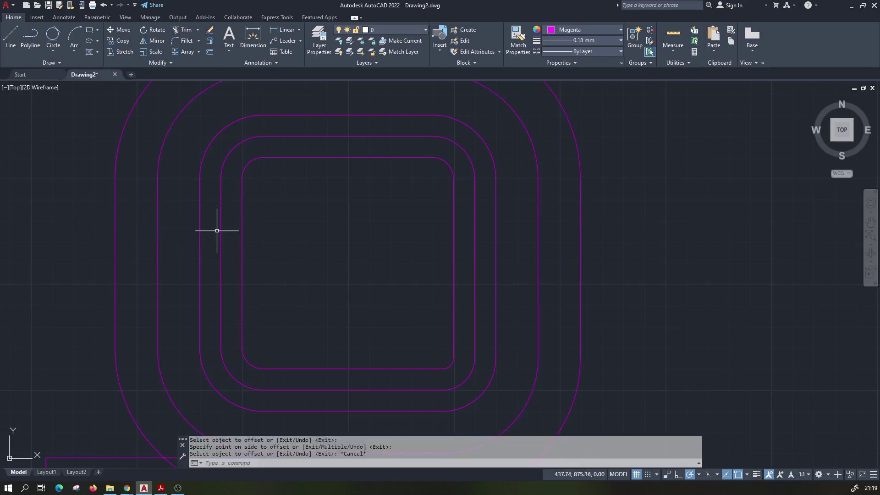
Step: Pan the view to free up empty space to the right of the loops
scroll(176, 226, down, 2)
middle_drag(240, 235, 216, 263)
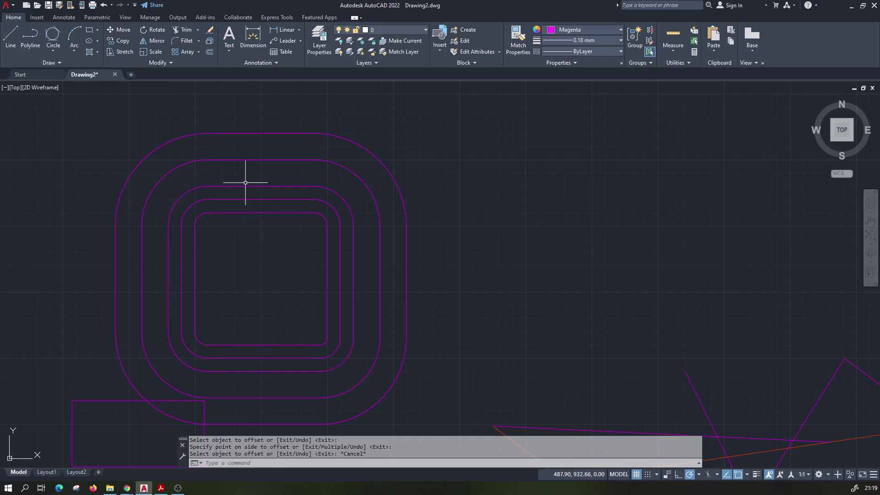
middle_drag(235, 231, 176, 218)
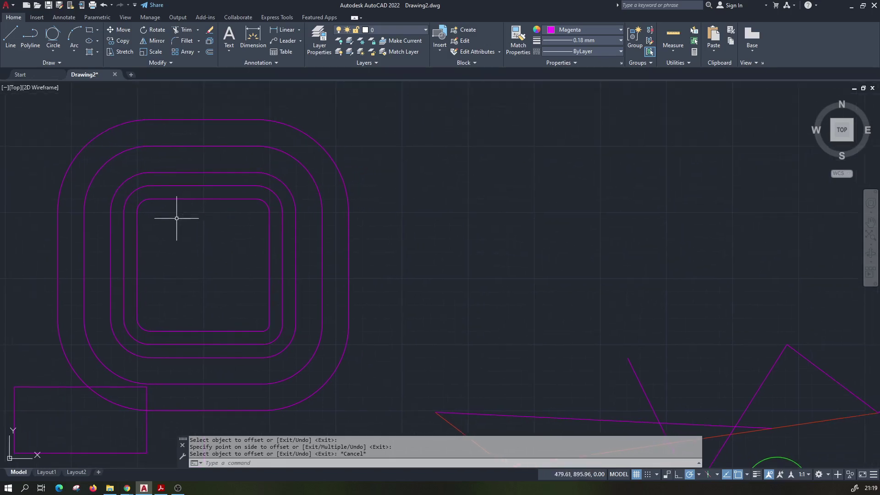
middle_drag(128, 276, 175, 234)
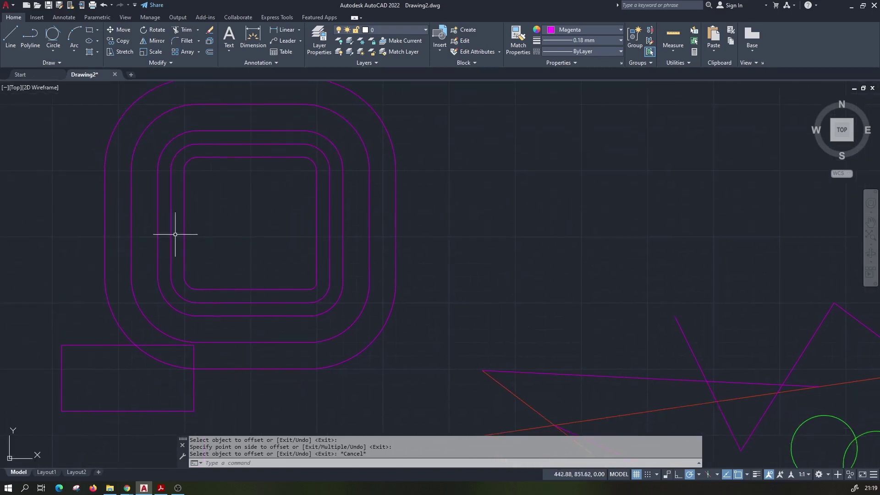
middle_drag(226, 206, 125, 235)
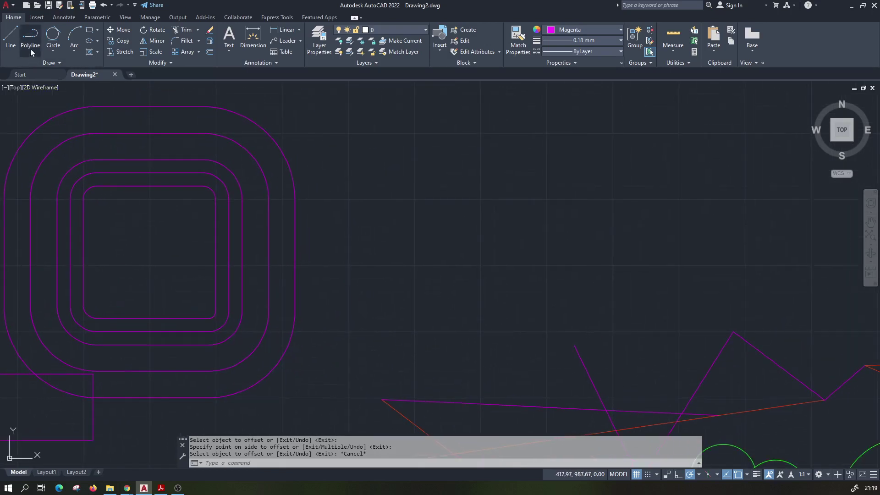
Step: Draw a 10 by 5 rectangle in the empty area
click(91, 31)
click(392, 103)
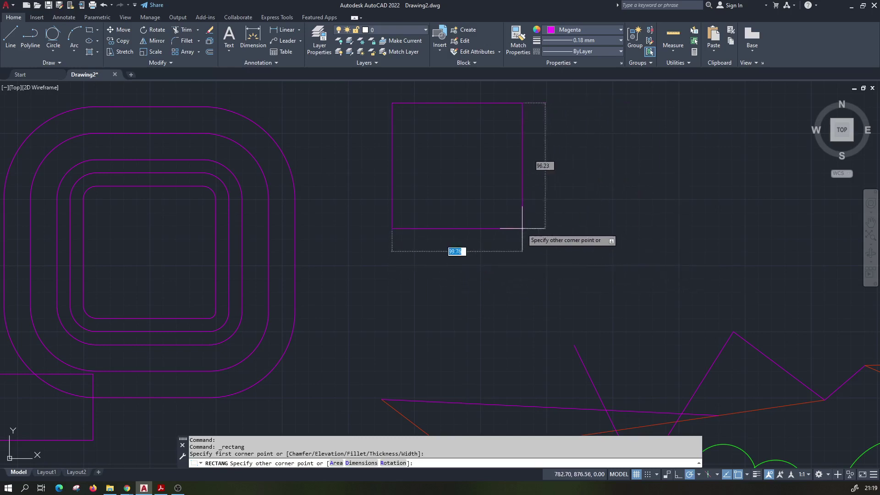
middle_drag(485, 185, 481, 290)
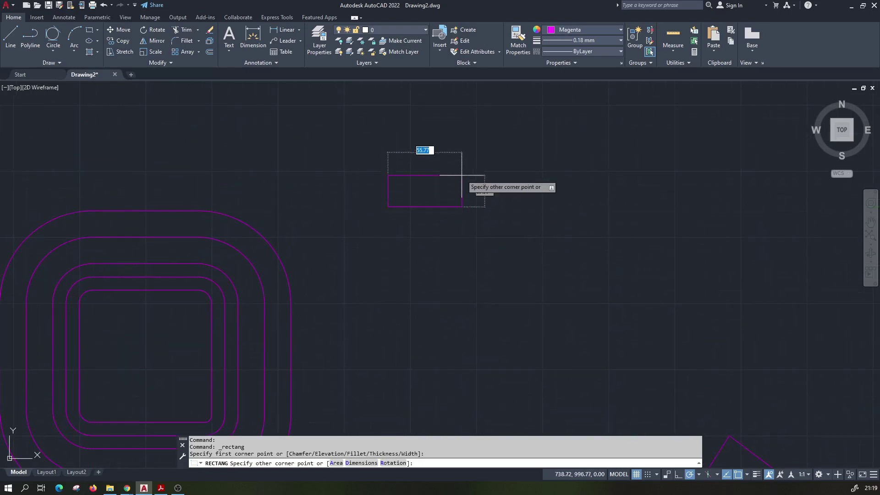
scroll(421, 185, up, 2)
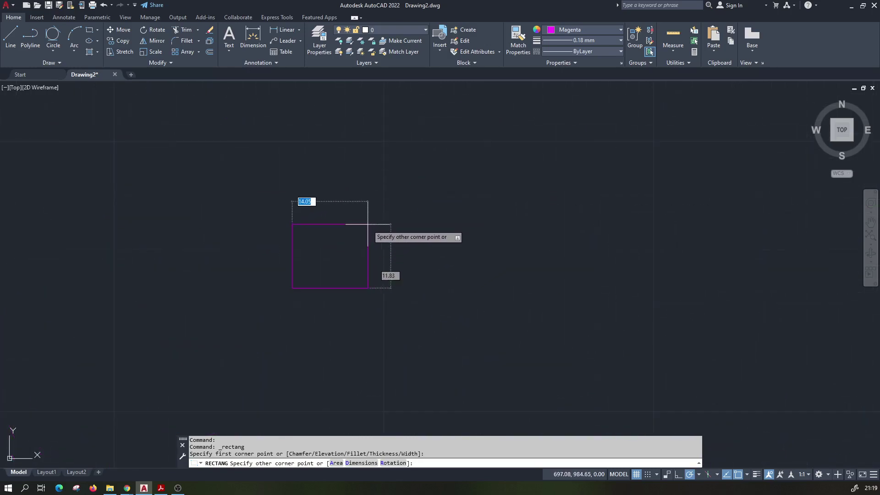
scroll(348, 243, up, 8)
mouse_move(327, 261)
middle_down()
mouse_move(331, 187)
mouse_move(324, 196)
middle_up()
text(10)
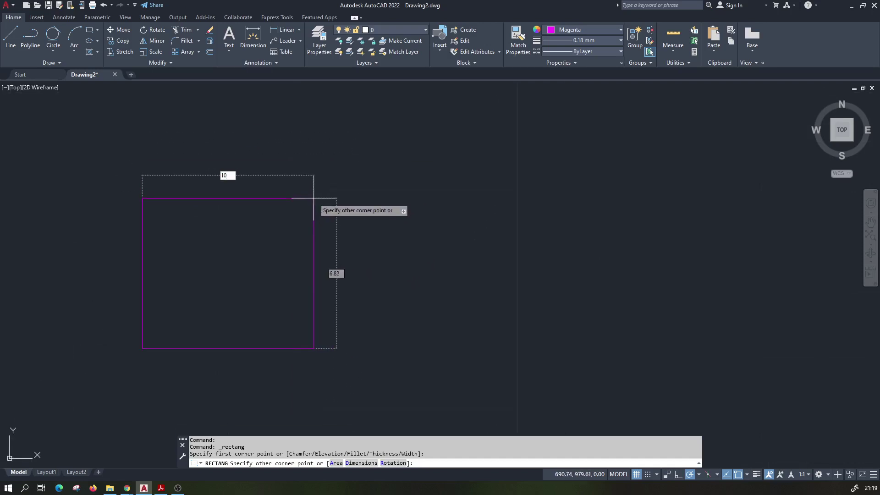
key(Tab)
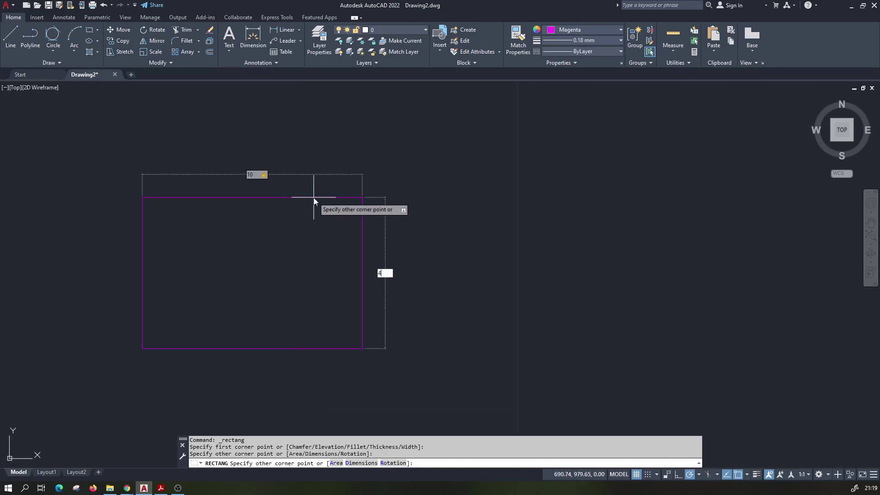
key(Return)
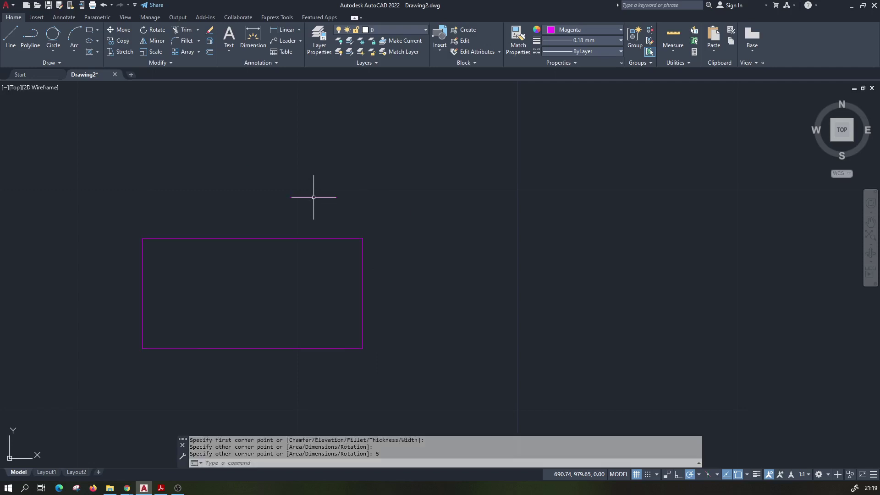
Step: Quick-measure the rectangle's size and centre it in the view
click(680, 30)
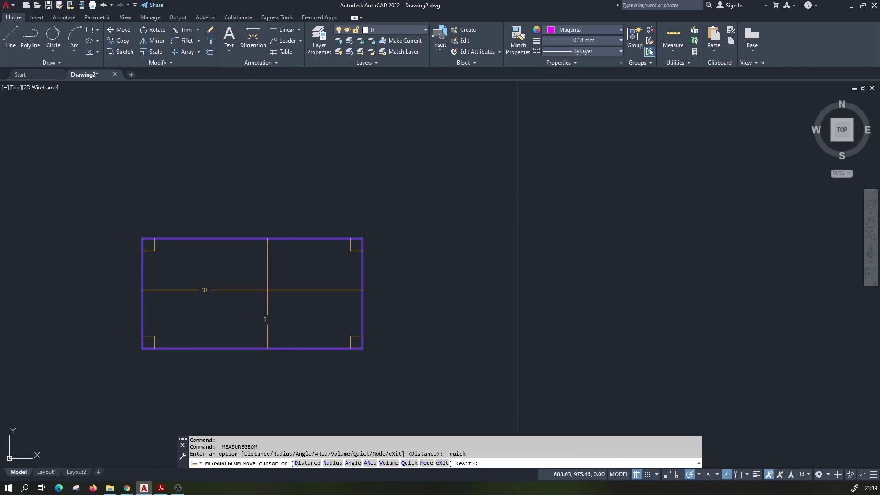
key(Escape)
scroll(257, 287, up, 2)
middle_drag(253, 287, 282, 257)
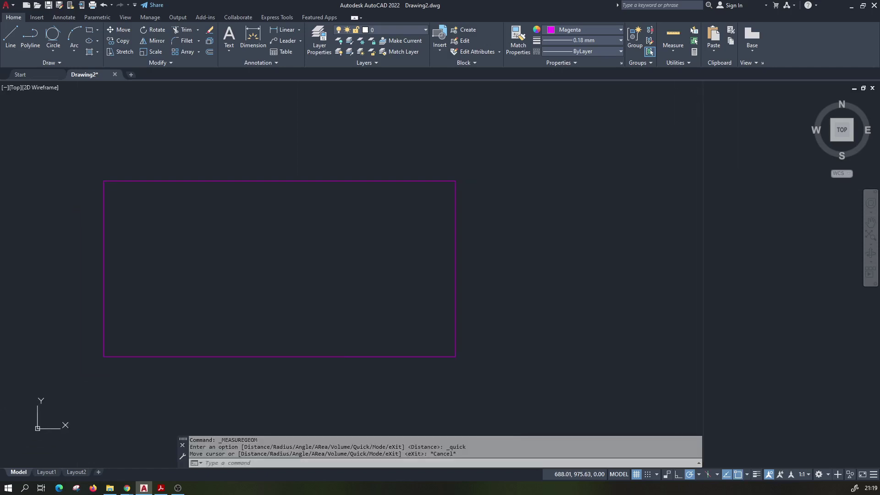
Step: Offset the 10 by 5 rectangle 0.2 inward
click(209, 52)
text(0.2)
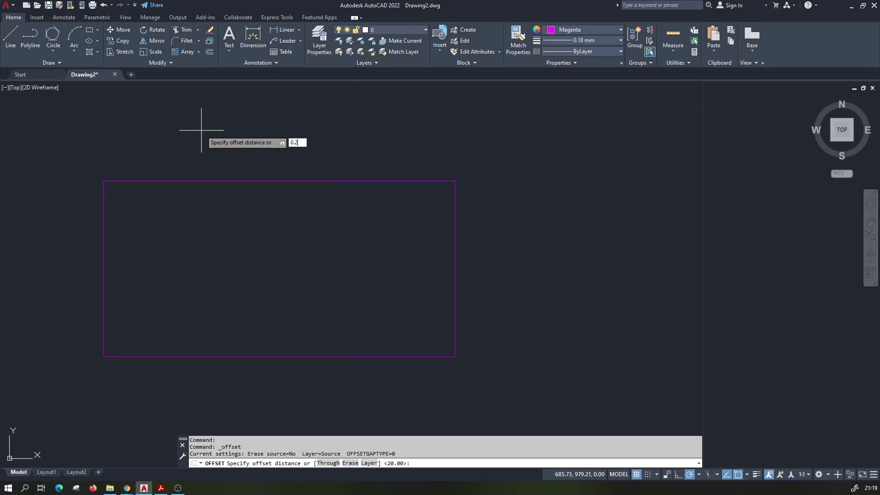
key(Return)
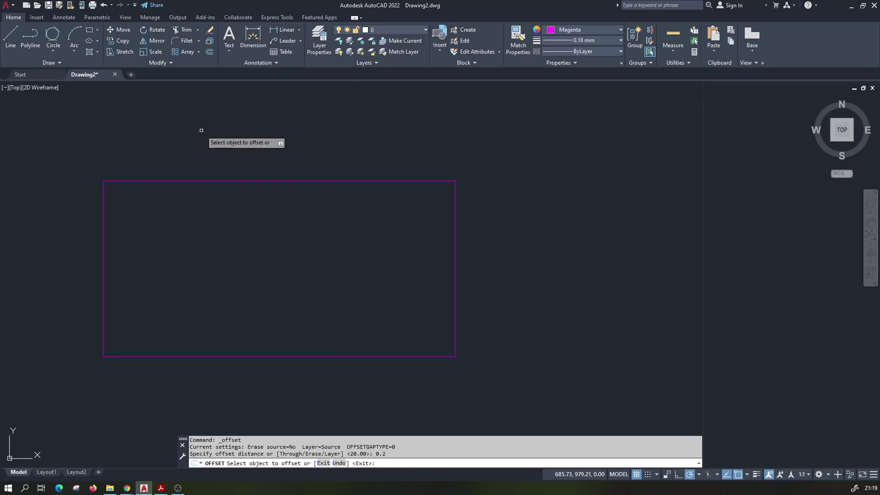
click(190, 181)
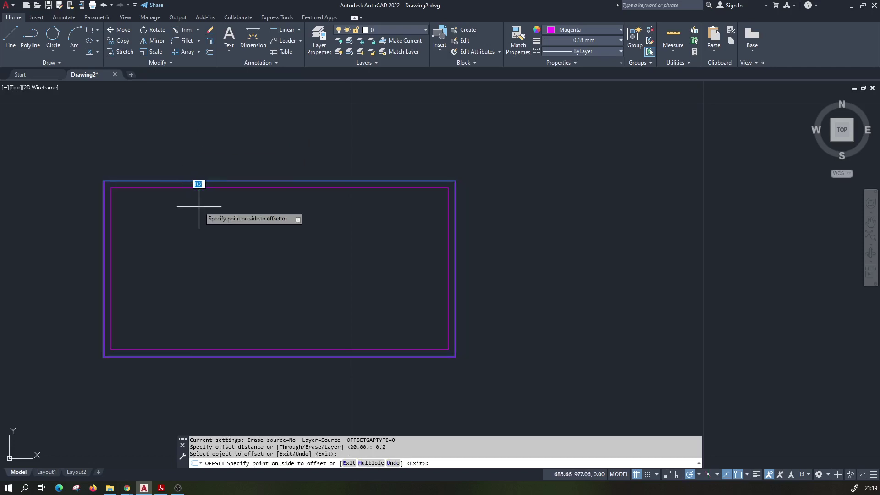
click(195, 203)
key(Escape)
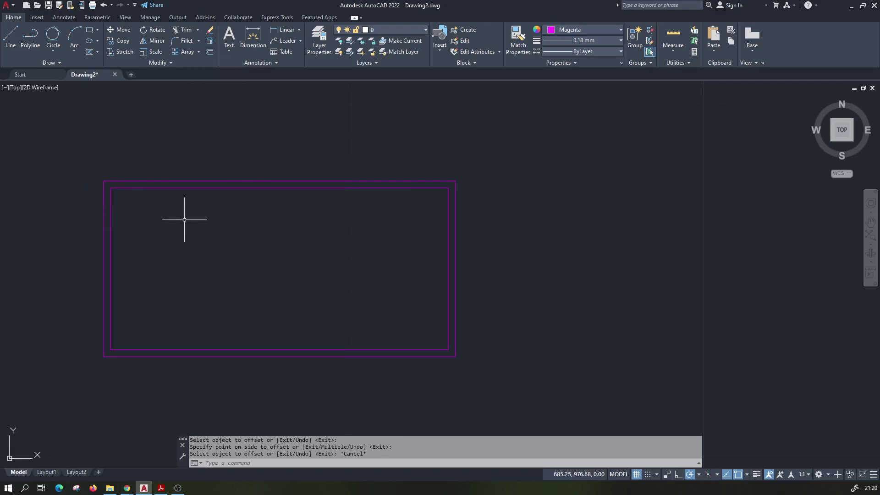
Step: Draw a vertical line from the inner rectangle's top edge to its bottom edge
click(10, 37)
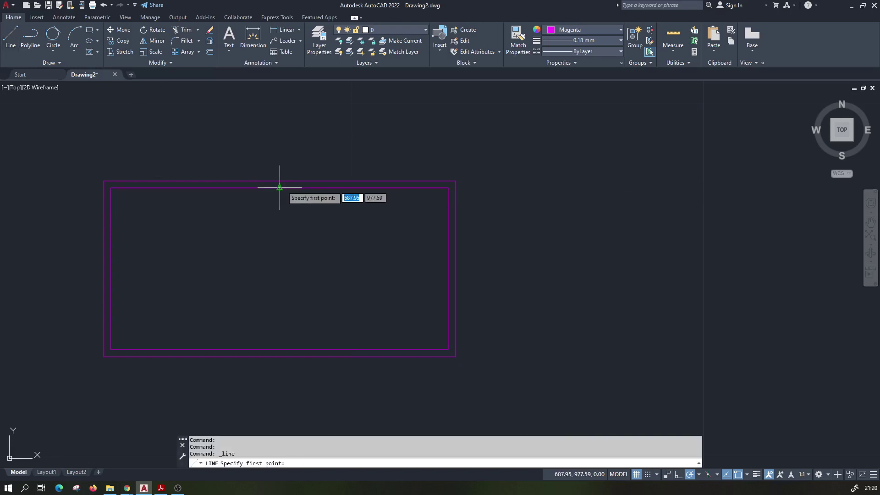
click(280, 188)
click(281, 349)
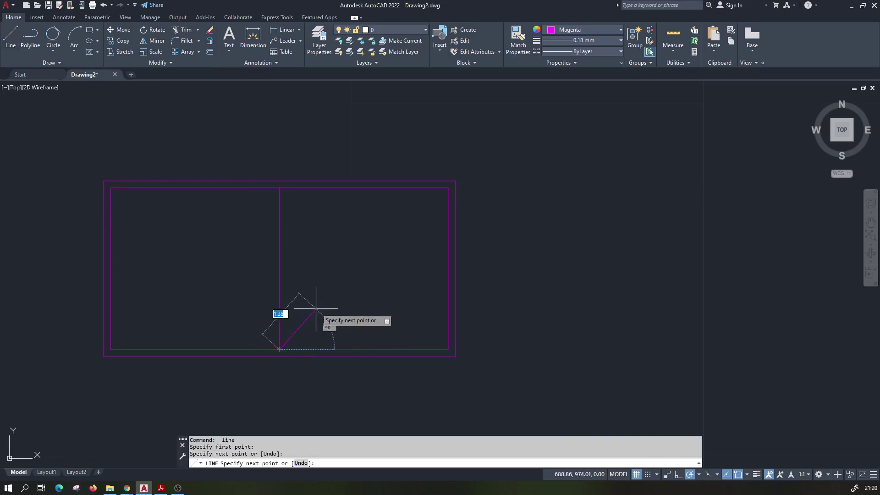
key(Escape)
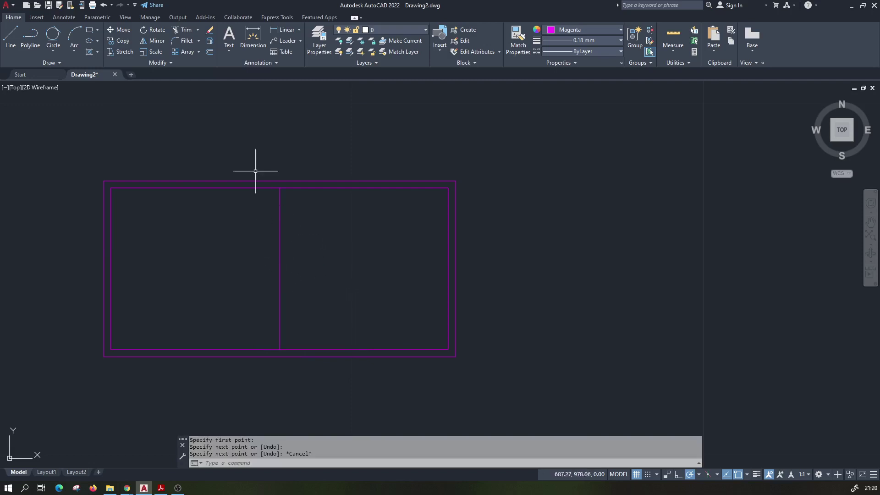
Step: Offset the vertical line 0.20 to the right to form the partition wall
click(211, 52)
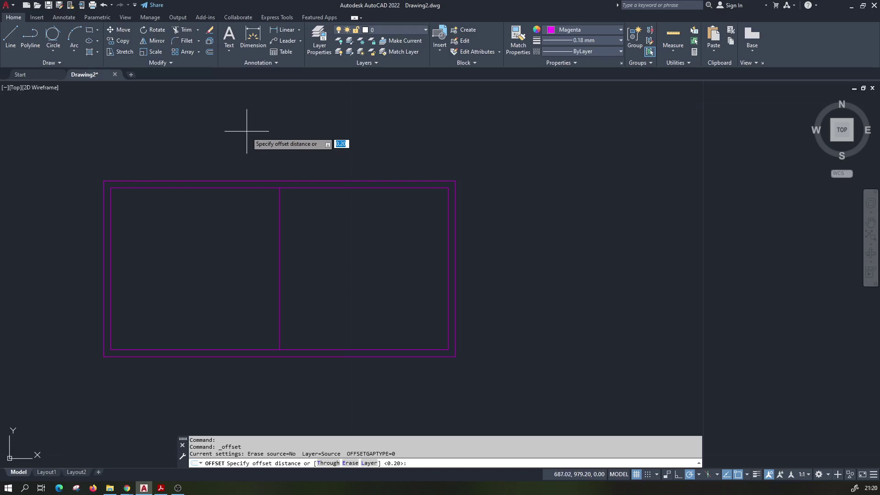
key(Return)
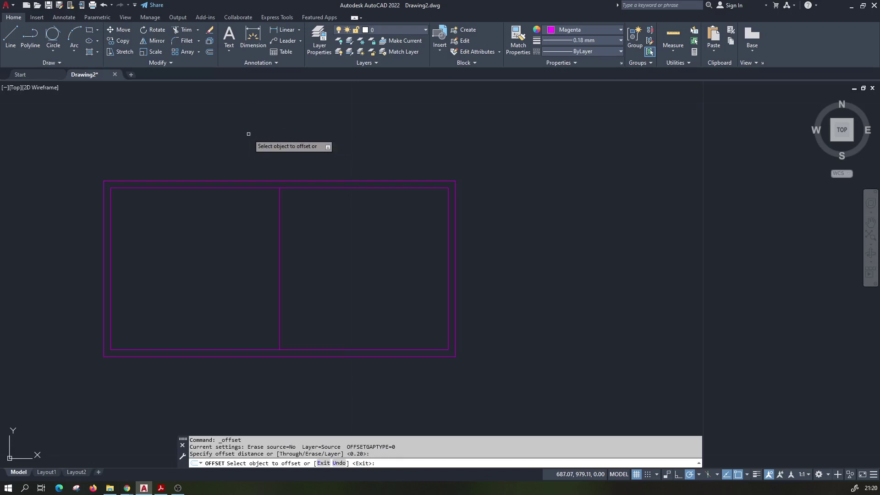
click(281, 228)
click(304, 229)
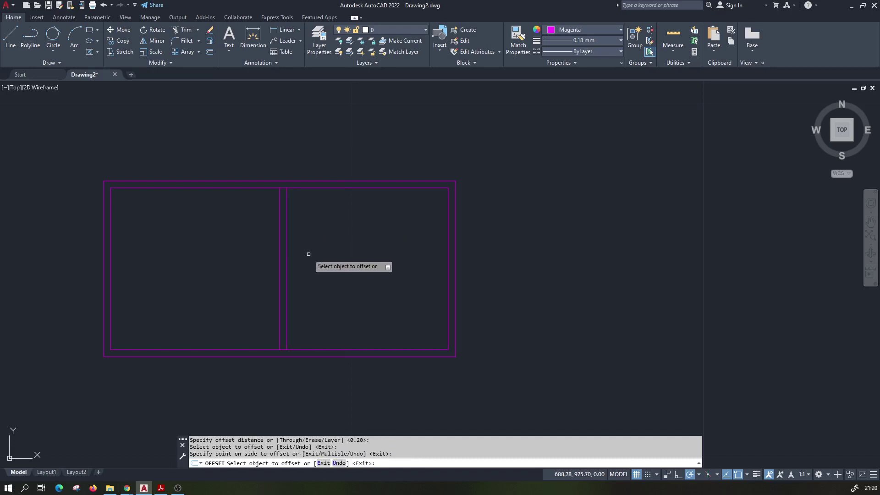
key(Escape)
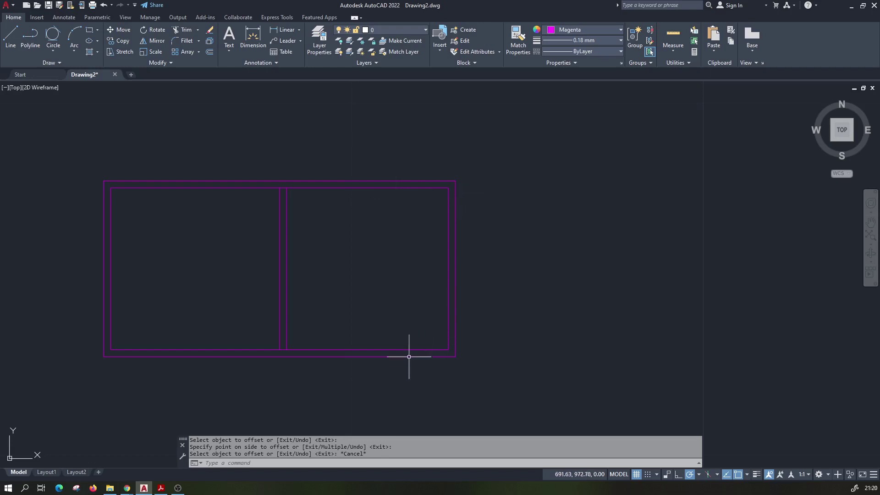
Step: Zoom out and pan to view the divided rectangle
scroll(224, 285, down, 2)
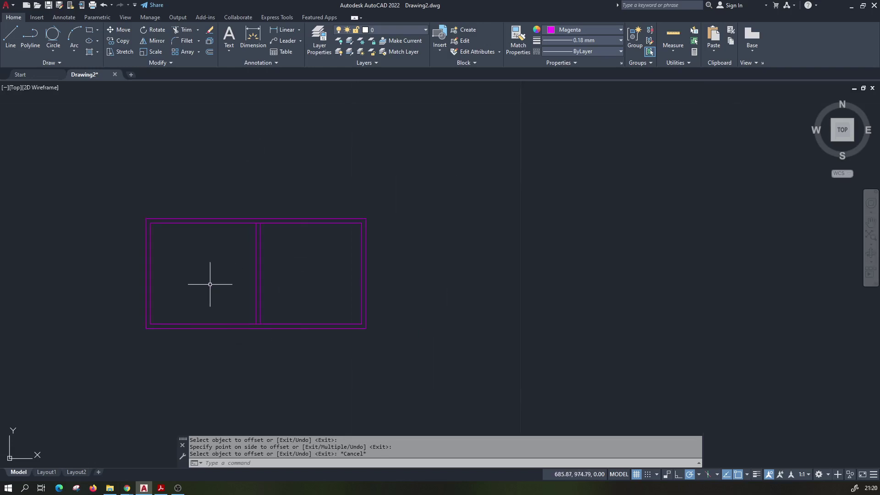
middle_drag(209, 285, 261, 231)
scroll(251, 232, down, 4)
scroll(256, 235, up, 4)
scroll(257, 236, up, 2)
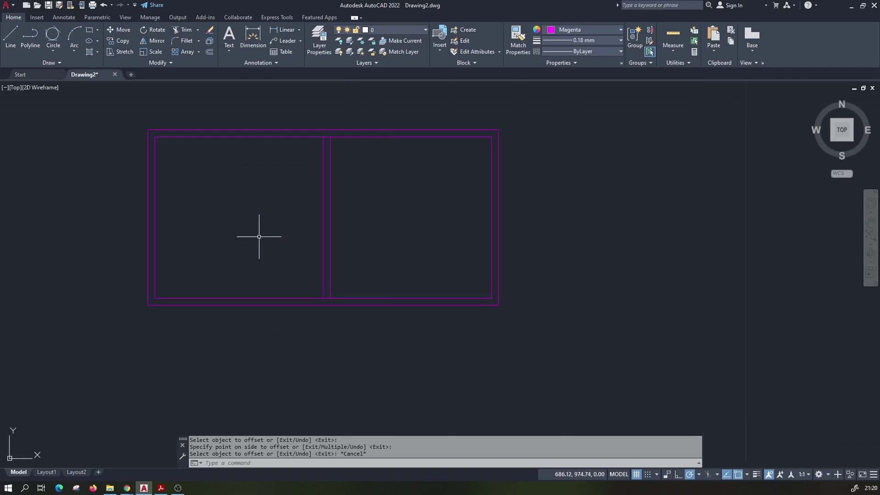
scroll(232, 298, down, 4)
scroll(202, 308, down, 3)
middle_drag(5, 394, 135, 281)
Step: Zoom in on the lower-left small rectangle's top-left corner, then clear its selection
scroll(212, 247, down, 7)
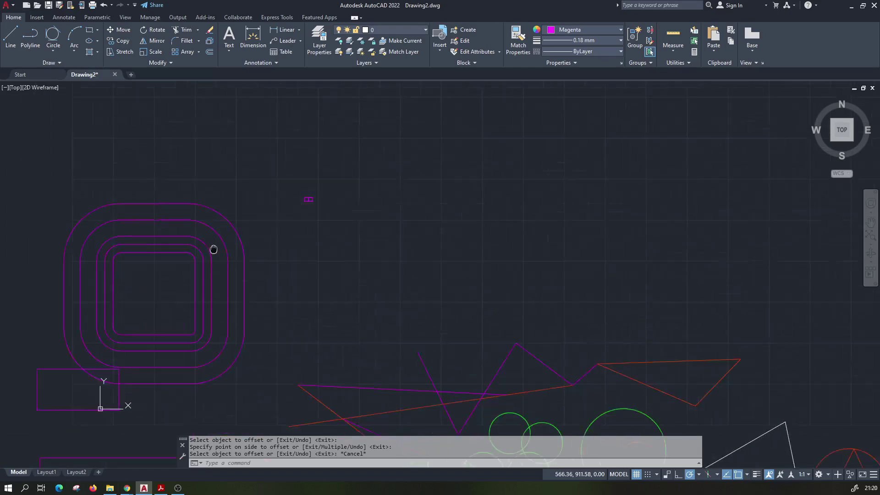
scroll(213, 247, up, 4)
scroll(215, 250, up, 1)
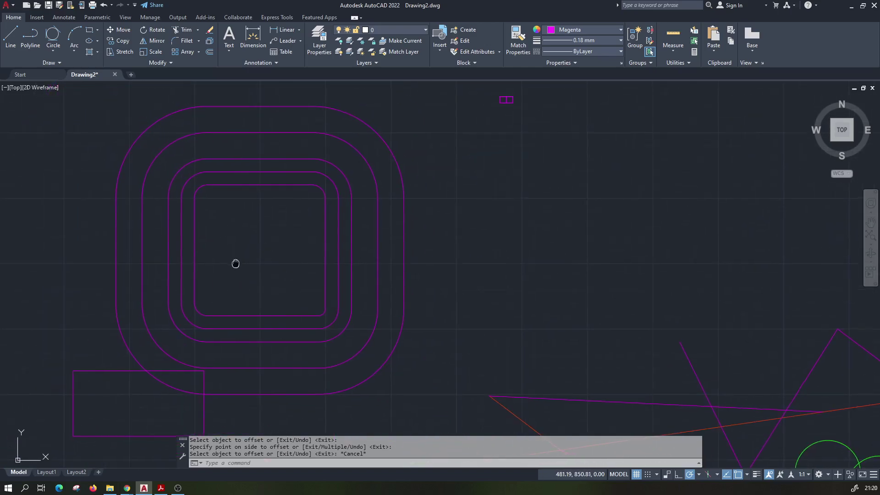
middle_drag(228, 260, 236, 262)
click(73, 372)
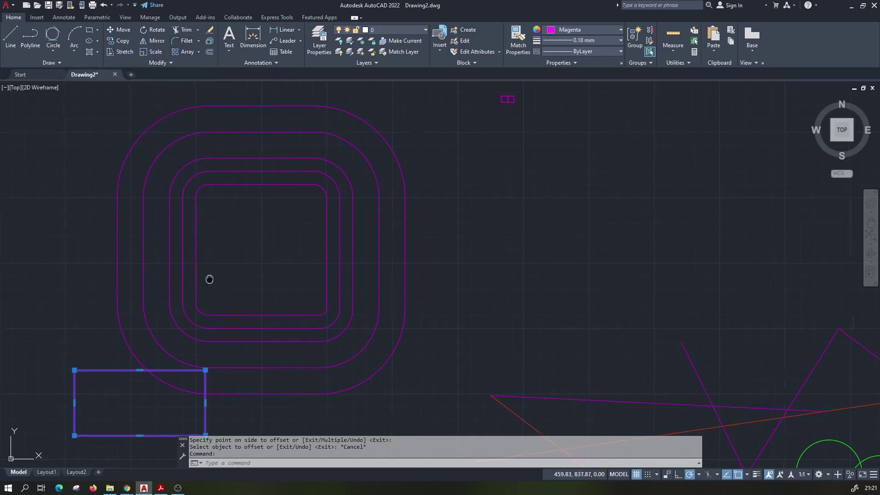
middle_drag(210, 279, 271, 214)
scroll(138, 315, up, 2)
scroll(169, 300, up, 2)
scroll(169, 300, up, 2)
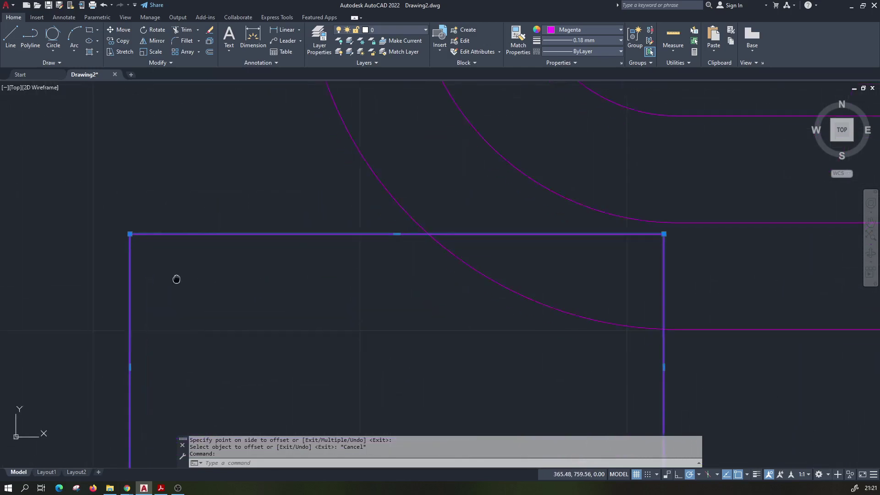
middle_drag(177, 277, 187, 241)
key(Escape)
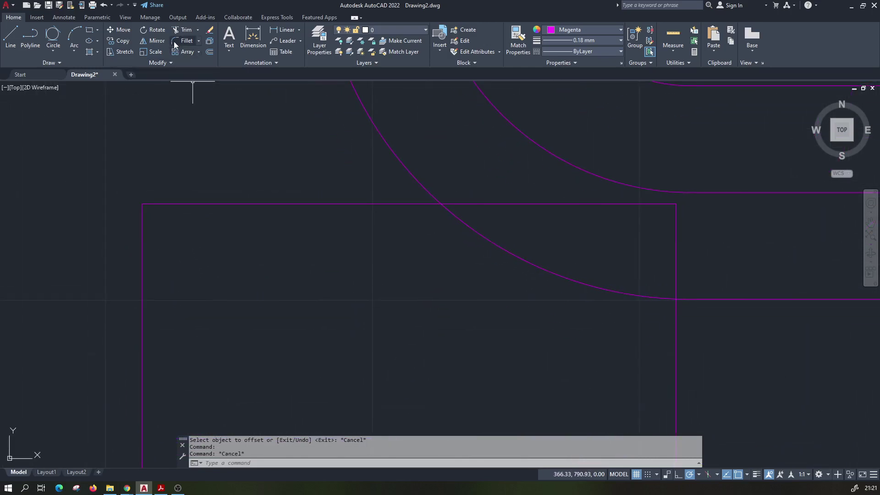
Step: Fillet the small rectangle's top and left edges with radius 10
click(183, 41)
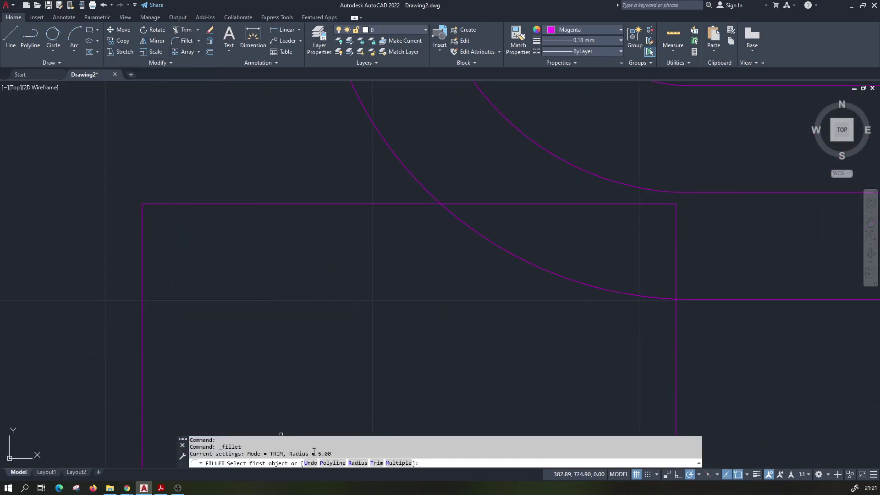
click(358, 464)
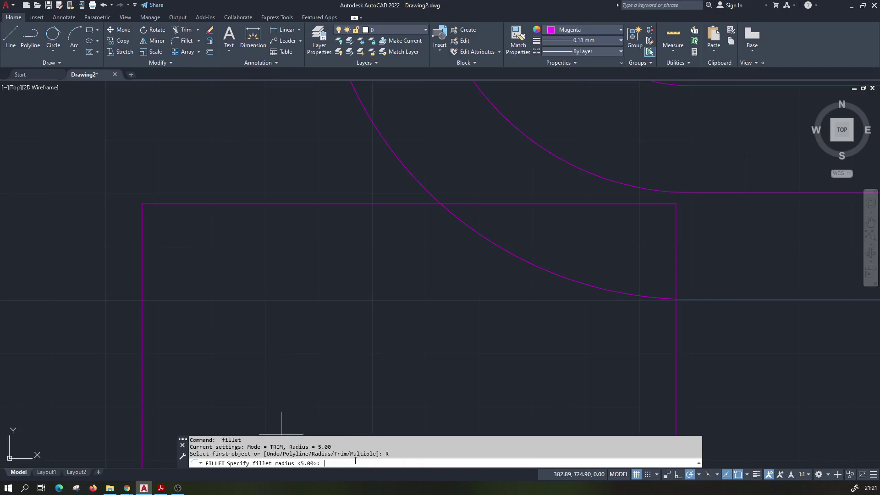
text(10)
key(Return)
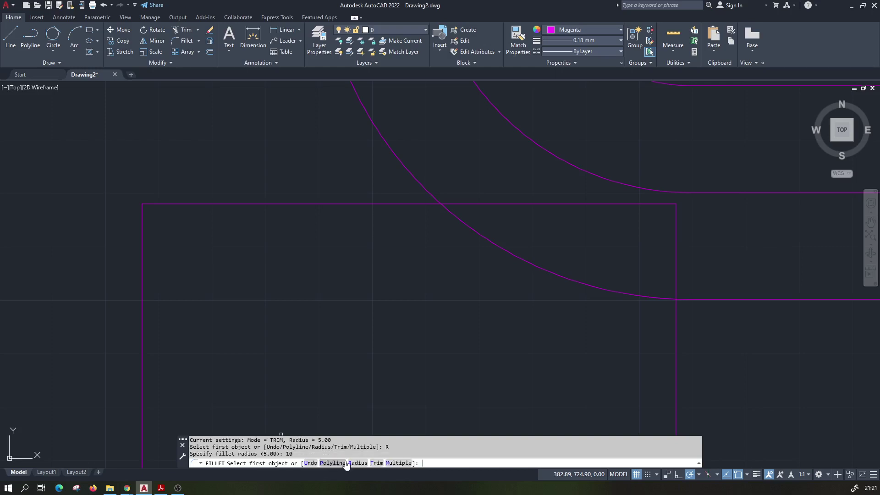
click(174, 204)
click(142, 257)
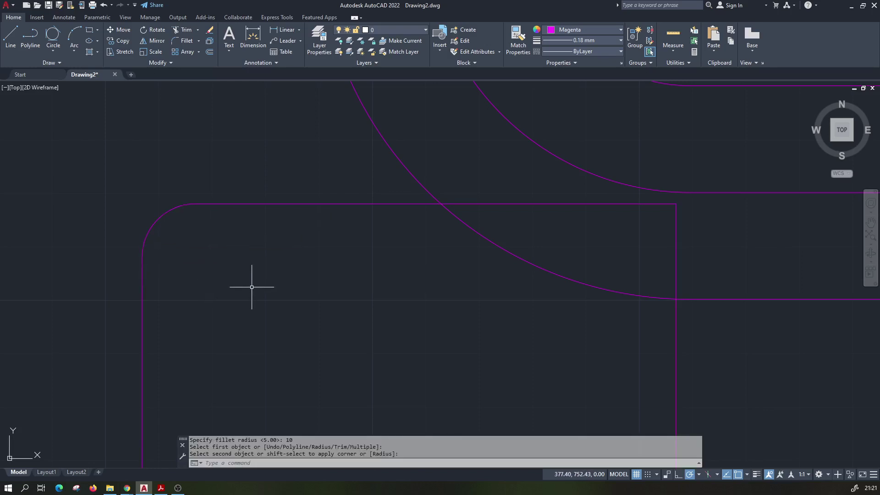
scroll(252, 287, down, 2)
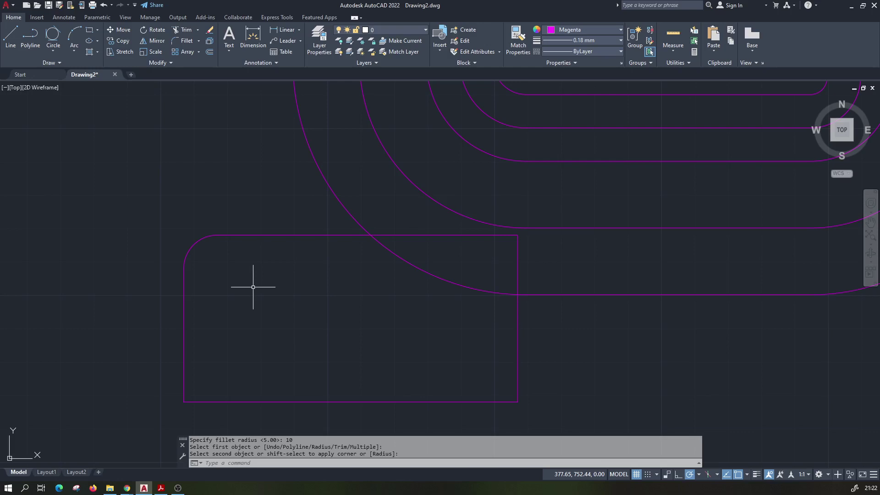
Step: Zoom out to show the filleted rectangle alongside the surrounding shapes
scroll(330, 275, down, 5)
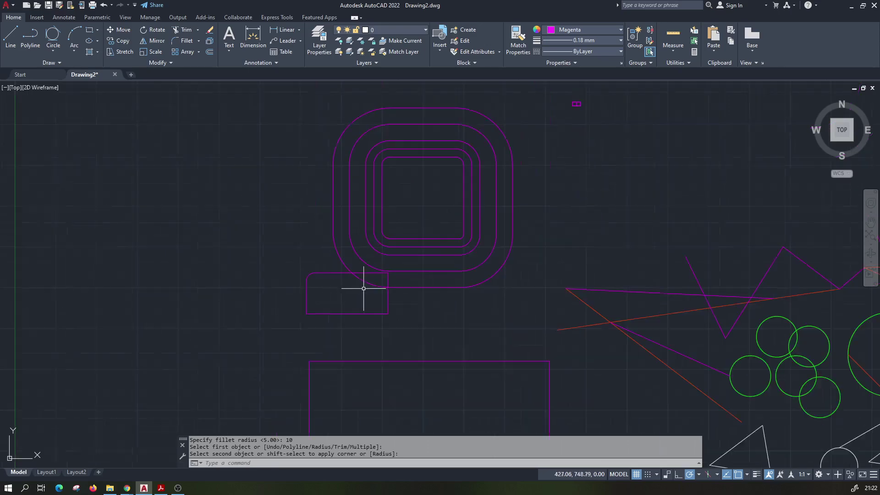
scroll(367, 288, down, 2)
middle_drag(419, 304, 289, 244)
scroll(308, 250, up, 2)
scroll(306, 251, down, 2)
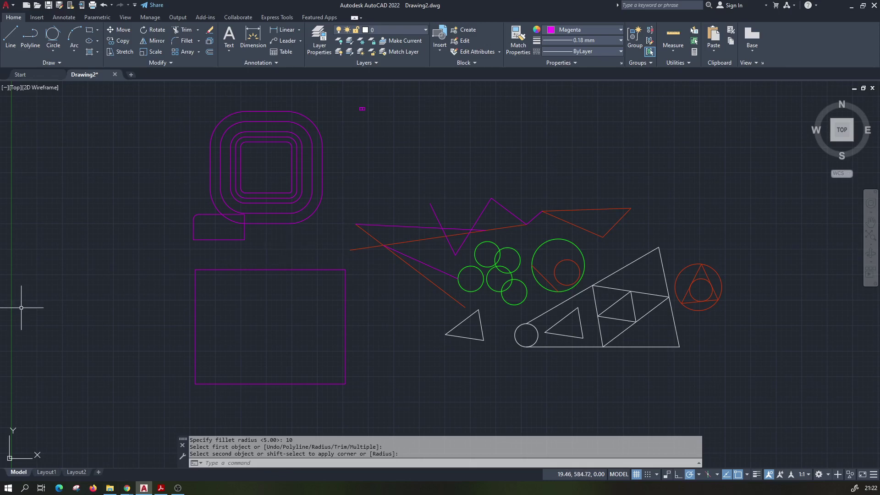
click(127, 488)
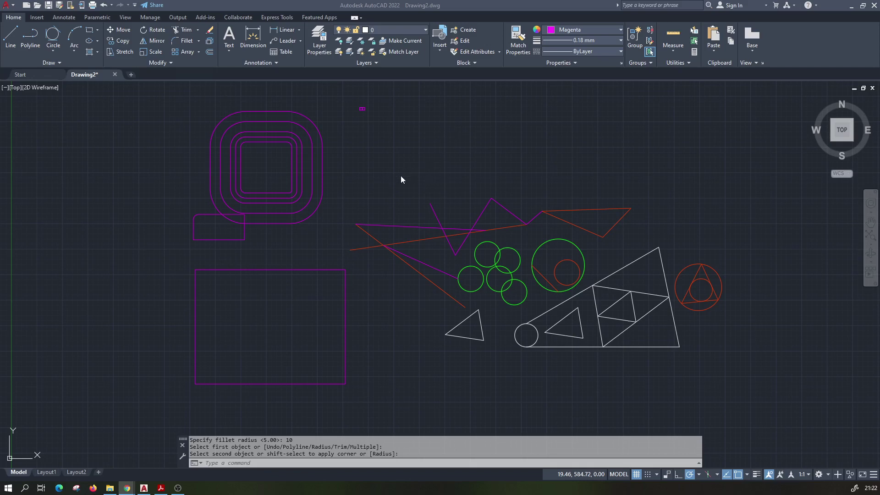
scroll(410, 174, up, 1)
scroll(410, 171, up, 1)
scroll(407, 169, up, 1)
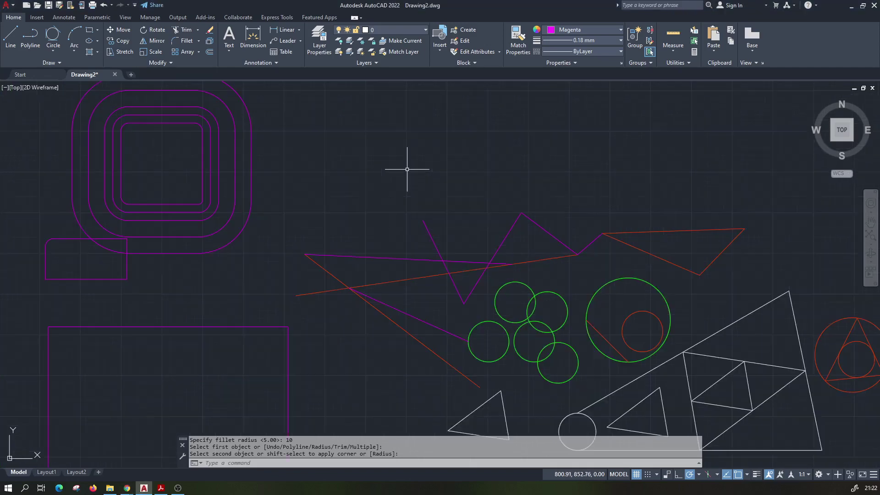
scroll(407, 169, down, 2)
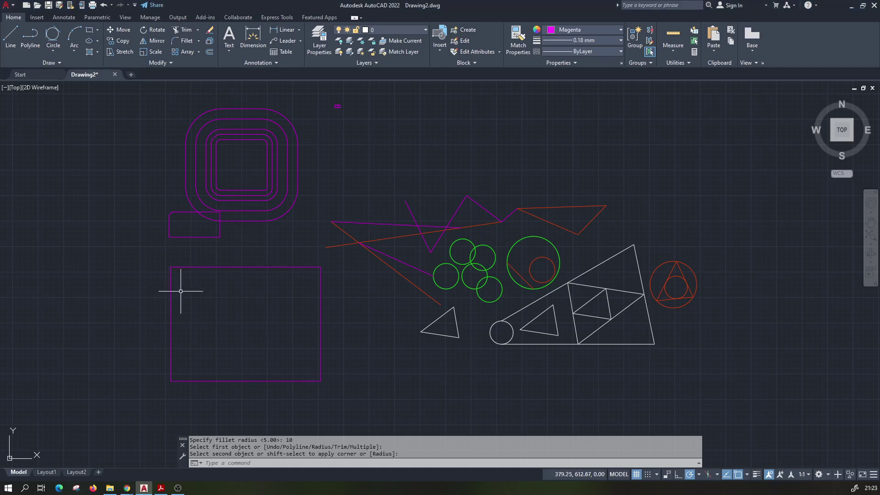
key(Escape)
scroll(181, 282, up, 3)
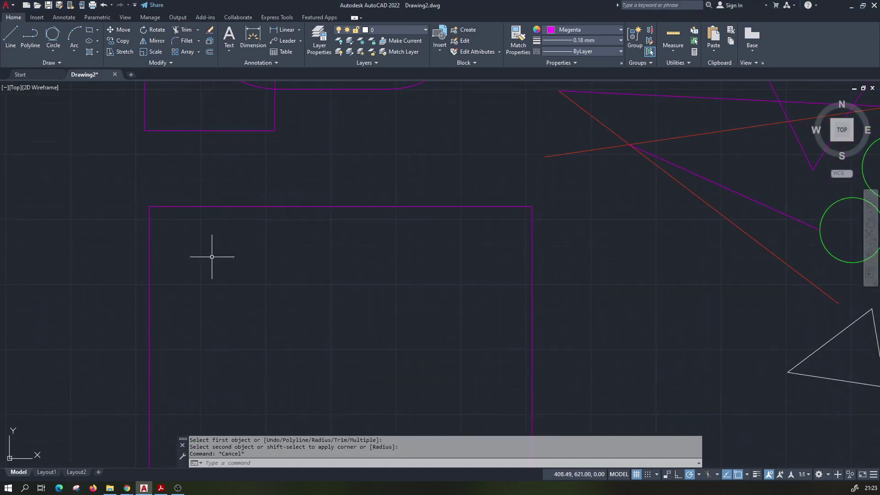
click(177, 206)
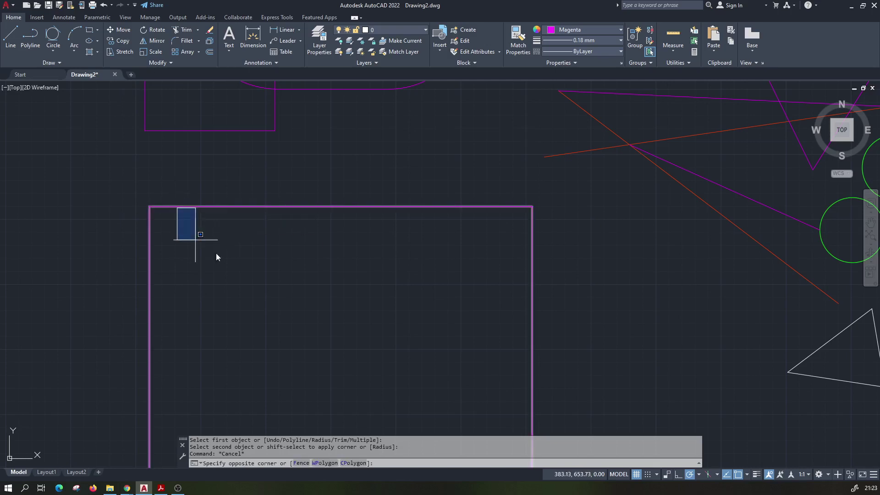
key(Escape)
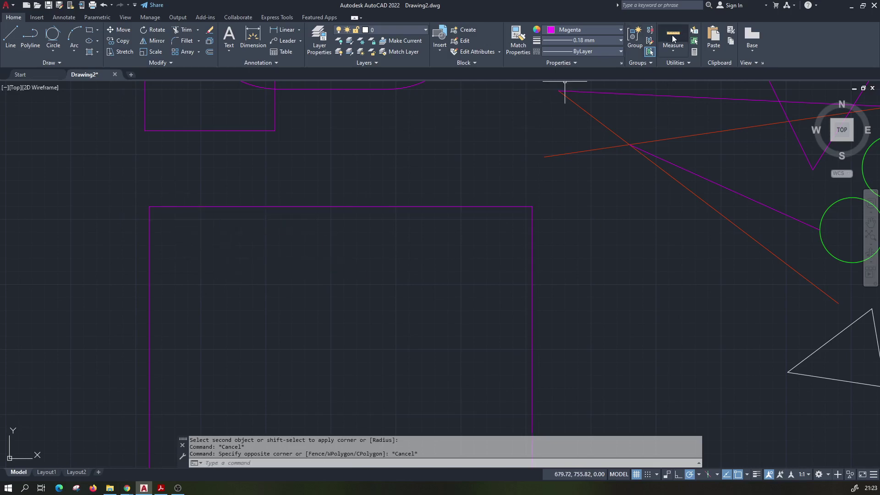
click(673, 38)
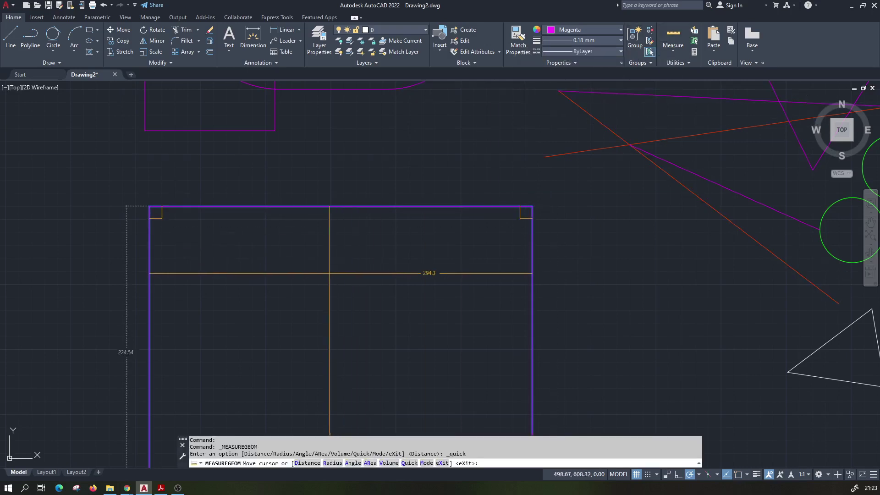
scroll(329, 273, down, 2)
middle_drag(330, 273, 309, 250)
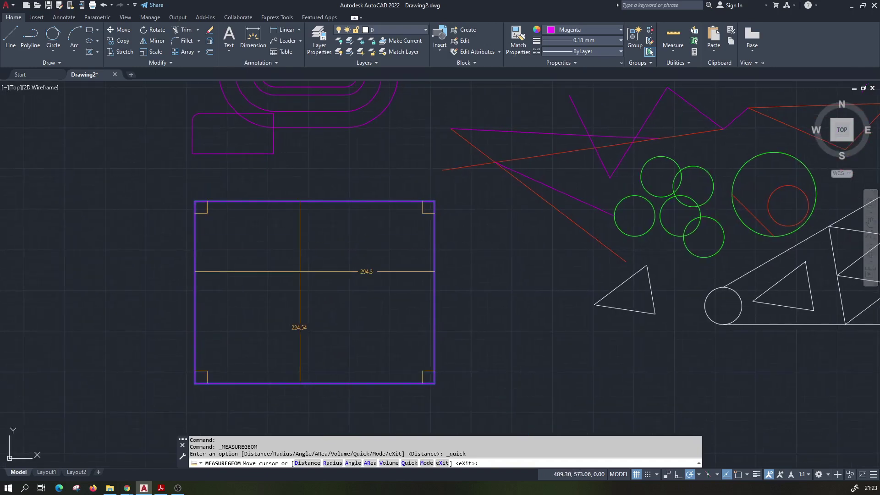
scroll(300, 270, up, 2)
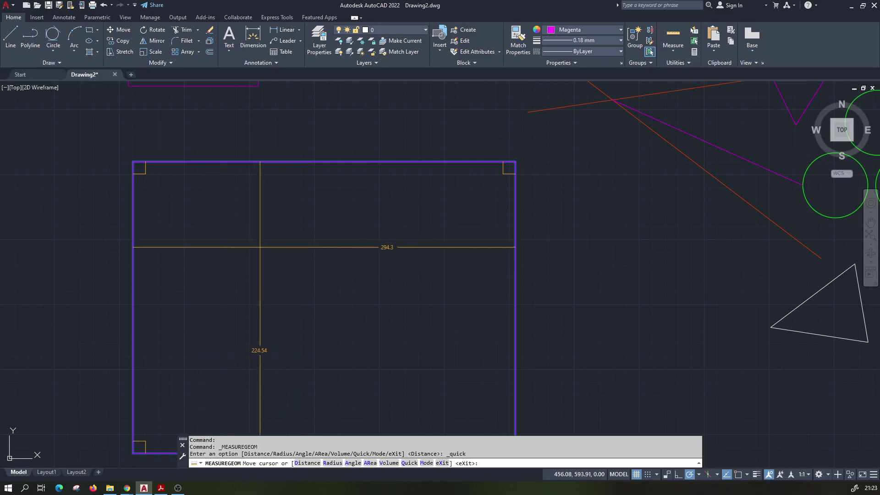
key(Escape)
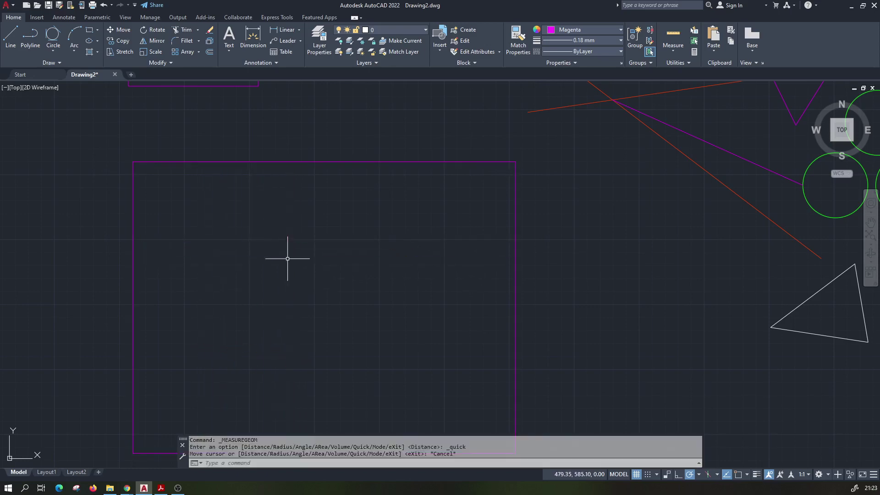
scroll(289, 258, down, 3)
scroll(275, 266, down, 5)
middle_drag(261, 273, 155, 294)
scroll(204, 190, up, 2)
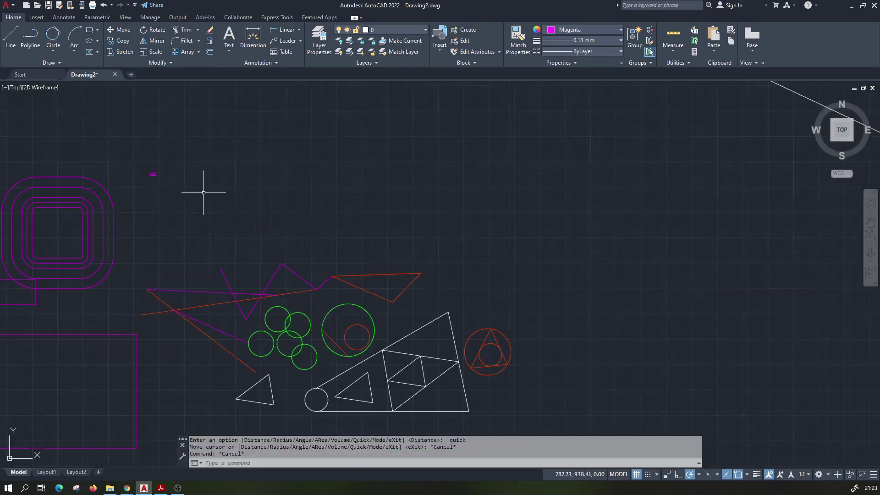
Step: Draw a 100 by 100 square above the circles and triangles
click(90, 31)
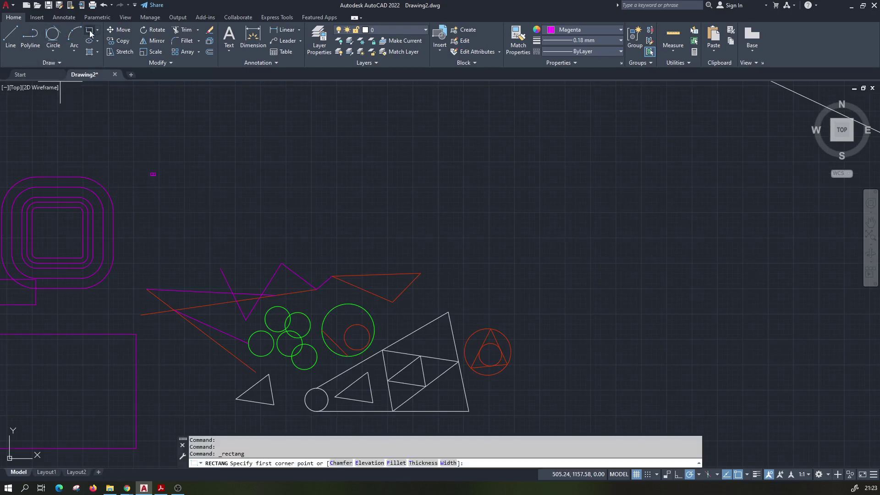
click(206, 209)
text(100)
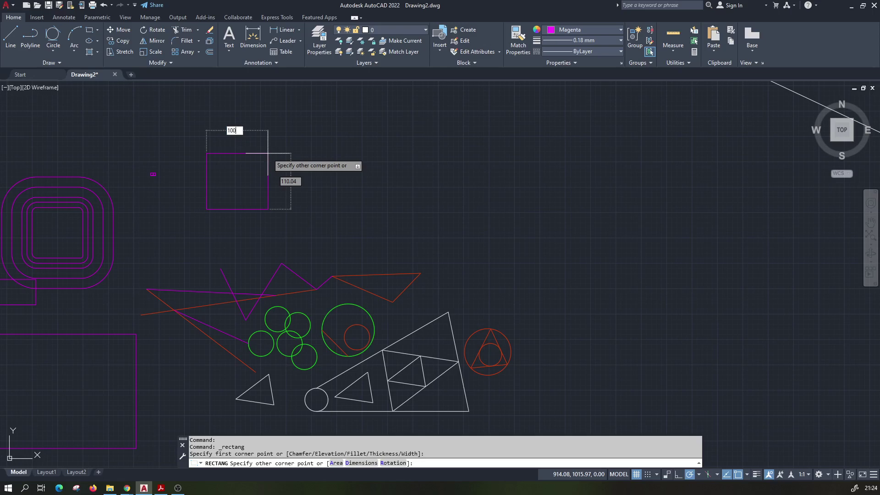
key(Tab)
text(100)
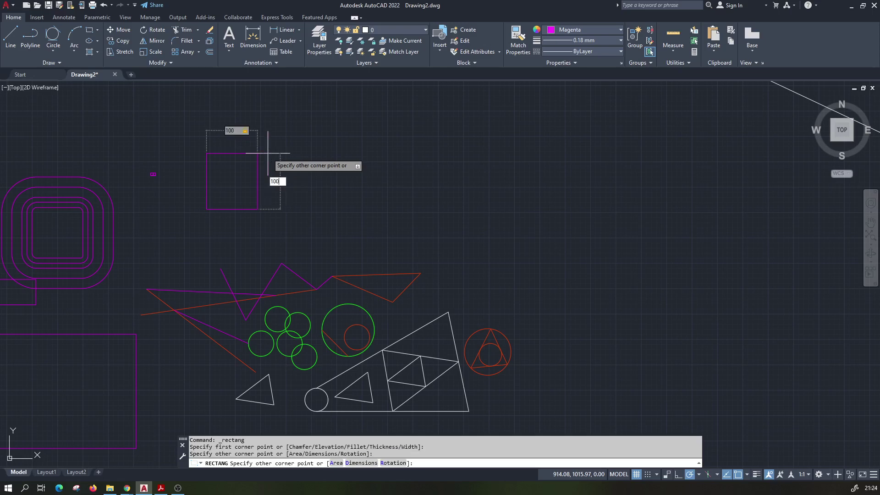
key(Return)
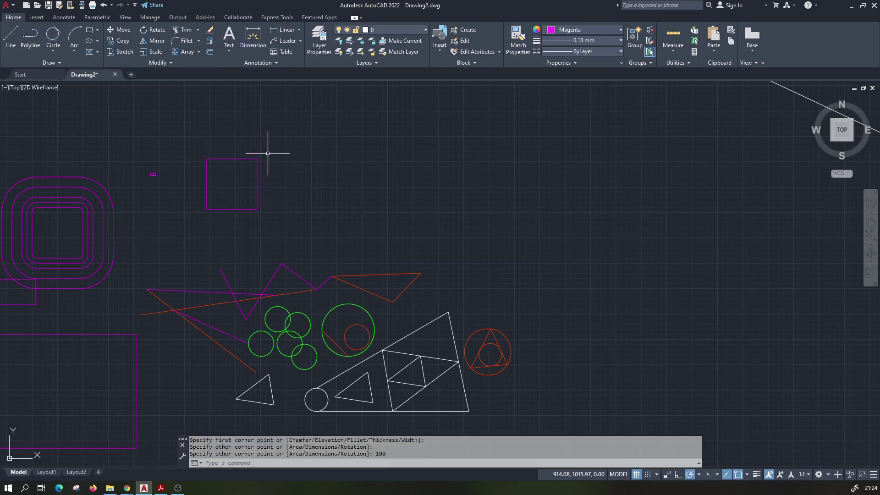
Step: Verify the new square's 100 by 100 size with Quick Measure
scroll(252, 165, up, 2)
scroll(250, 166, up, 4)
middle_drag(179, 147, 244, 137)
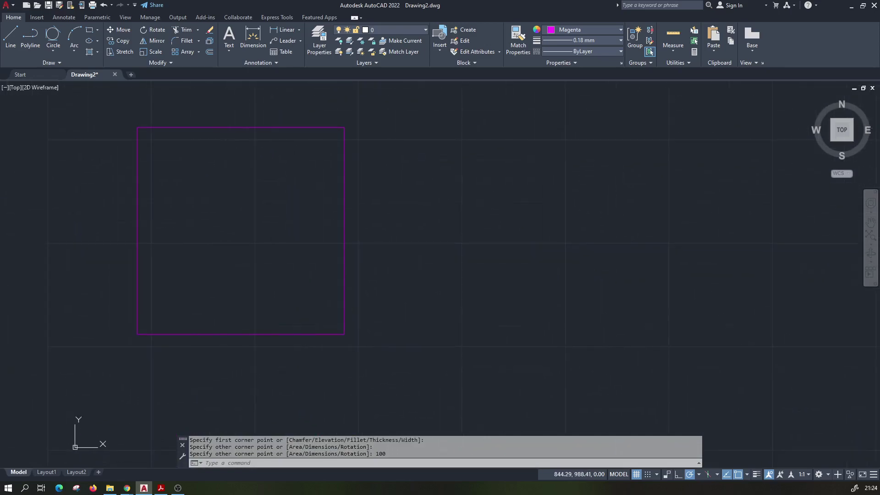
click(673, 37)
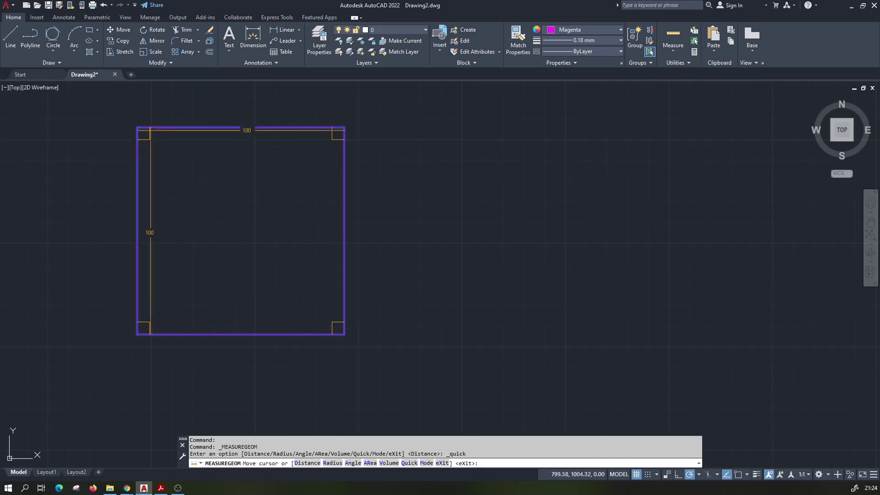
key(Escape)
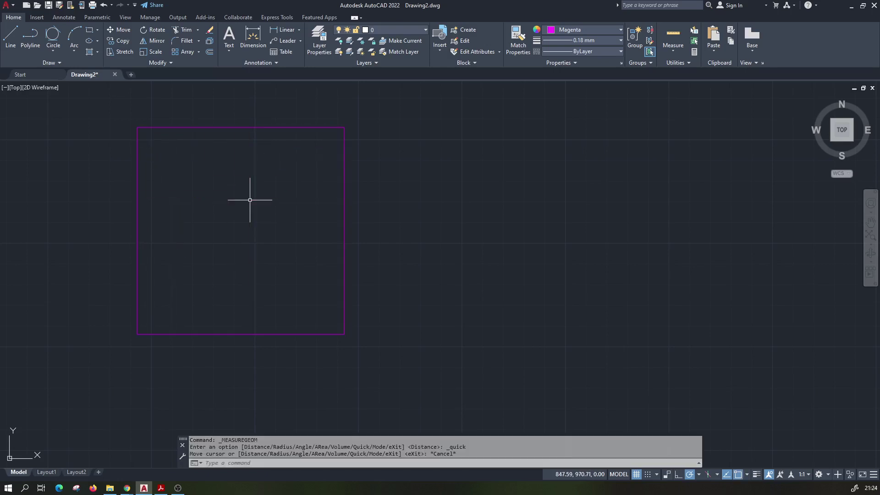
Step: Fillet the square's top-right and bottom-left corners at radius 10
click(180, 40)
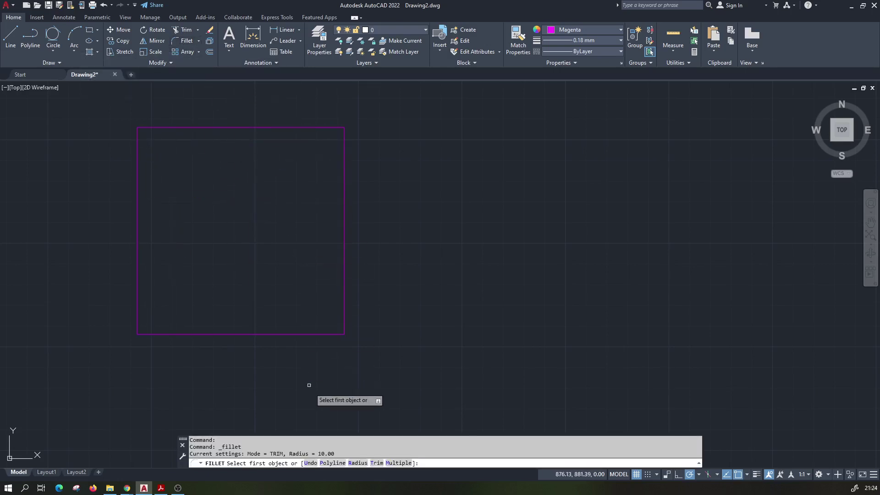
click(358, 463)
text(10)
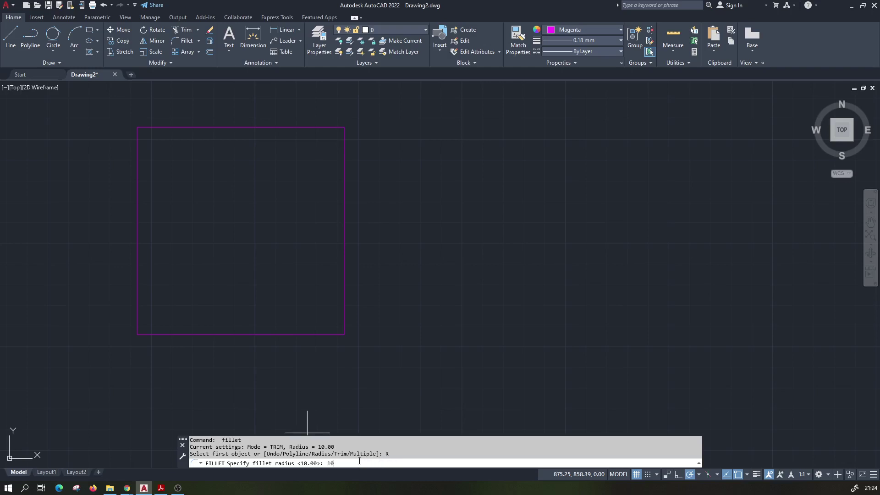
key(Return)
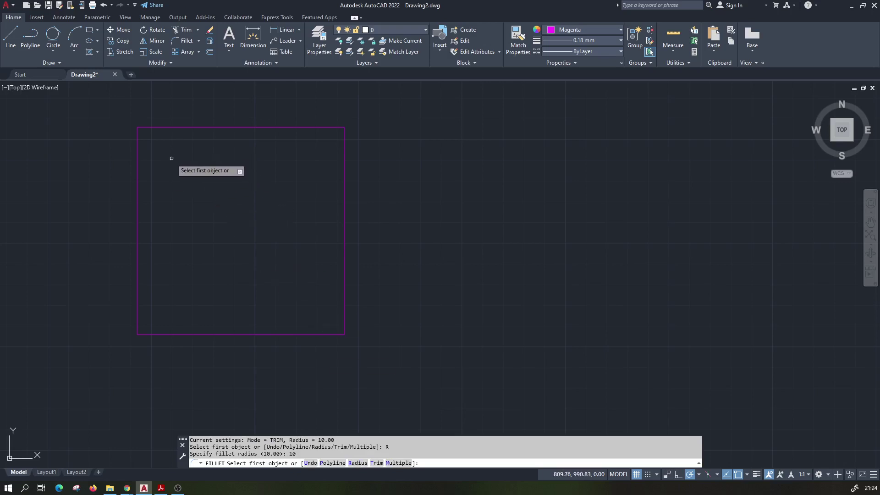
click(181, 127)
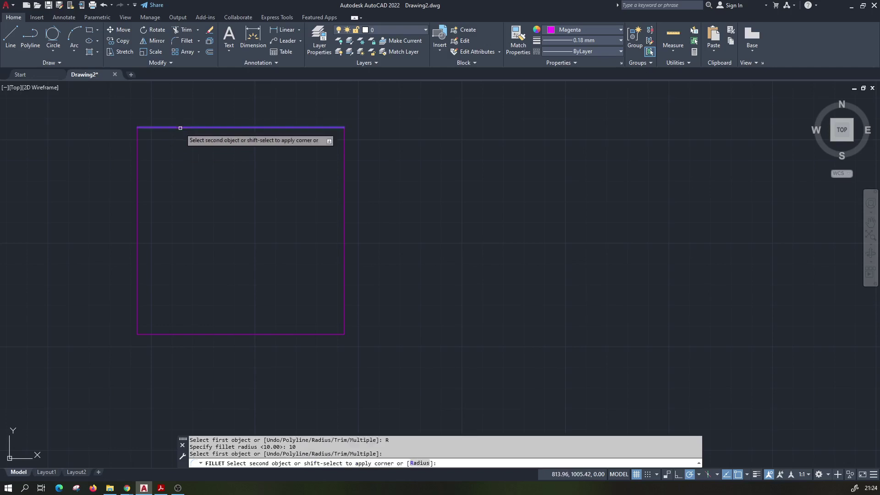
click(345, 156)
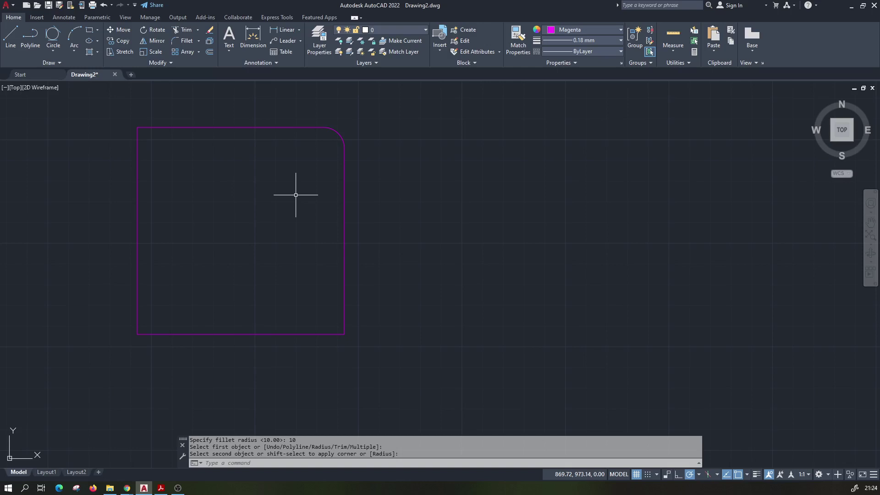
click(178, 40)
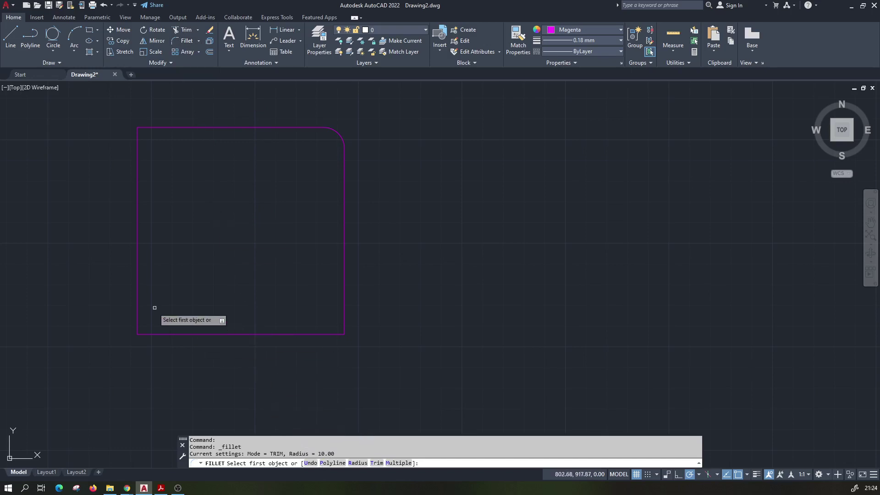
click(137, 294)
click(166, 334)
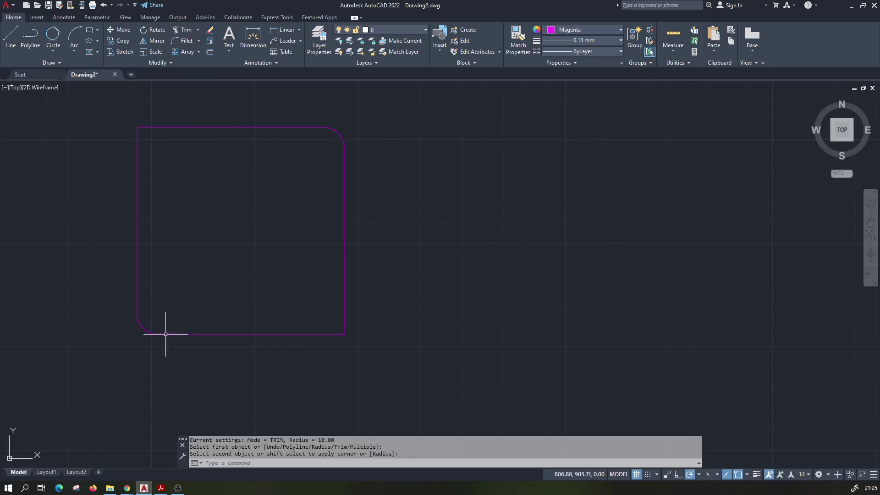
Step: Fillet the remaining top-left and bottom-right corners at radius 10
click(183, 46)
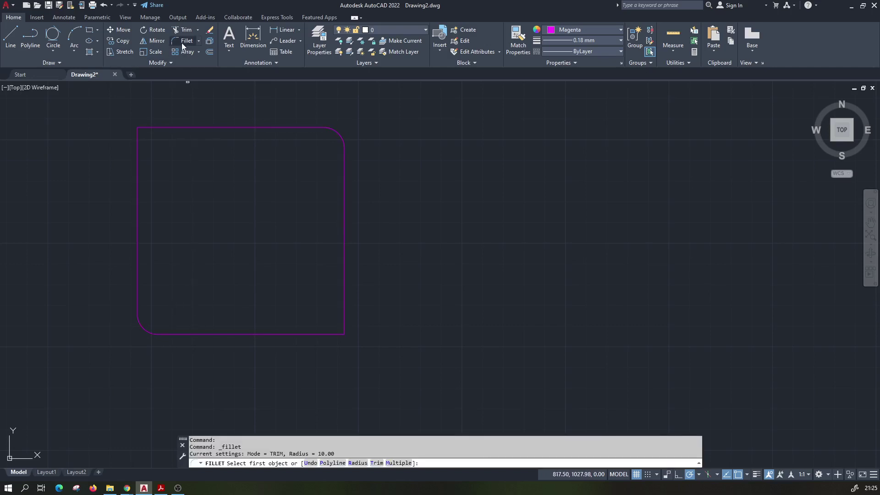
click(174, 128)
click(137, 157)
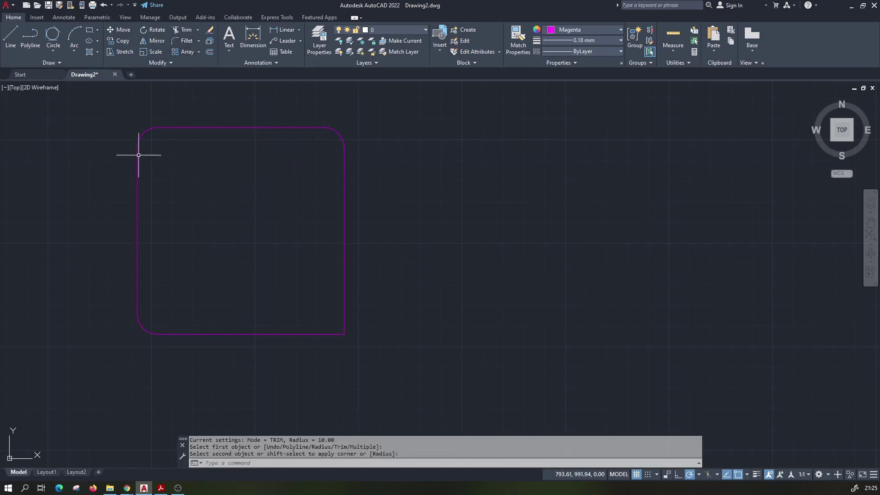
click(184, 42)
click(345, 308)
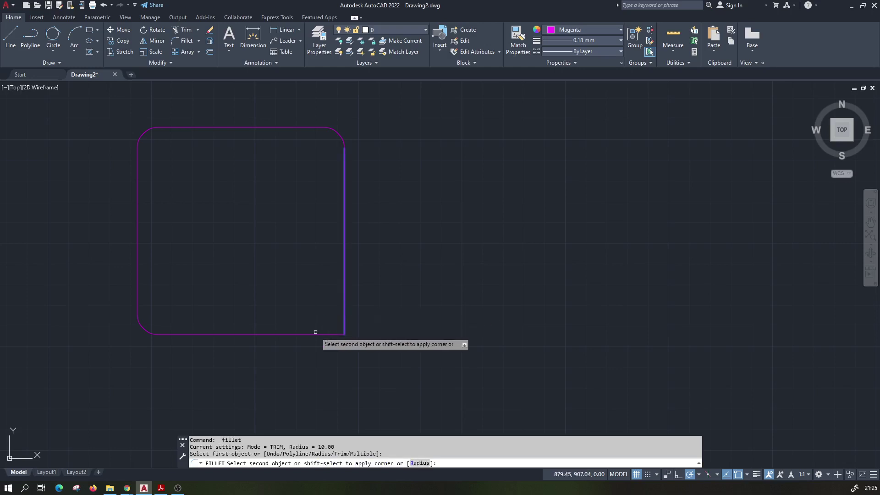
click(320, 335)
key(Escape)
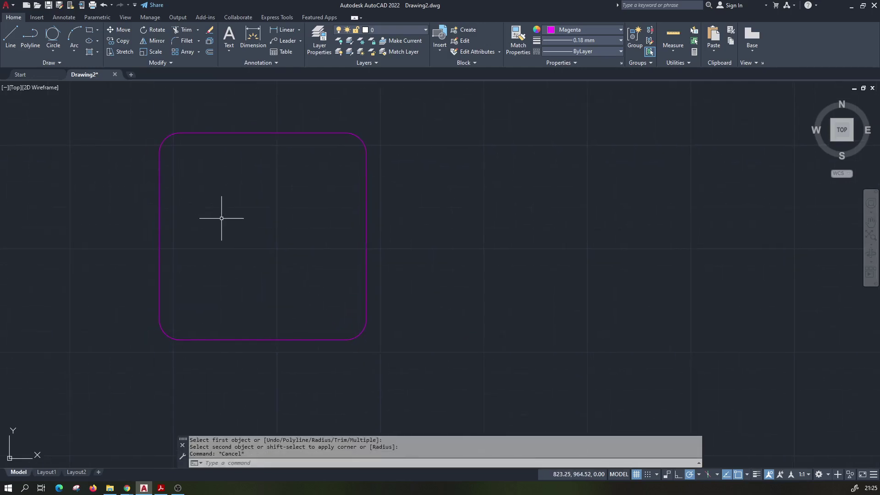
scroll(230, 225, up, 2)
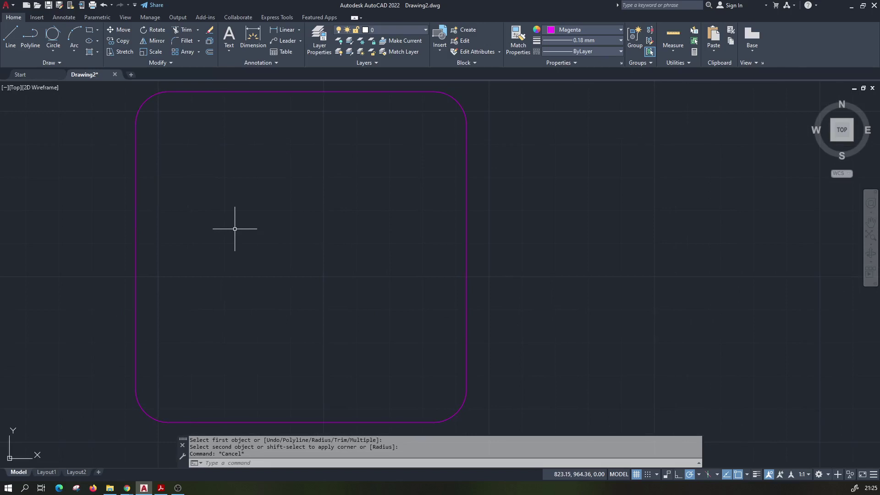
click(673, 39)
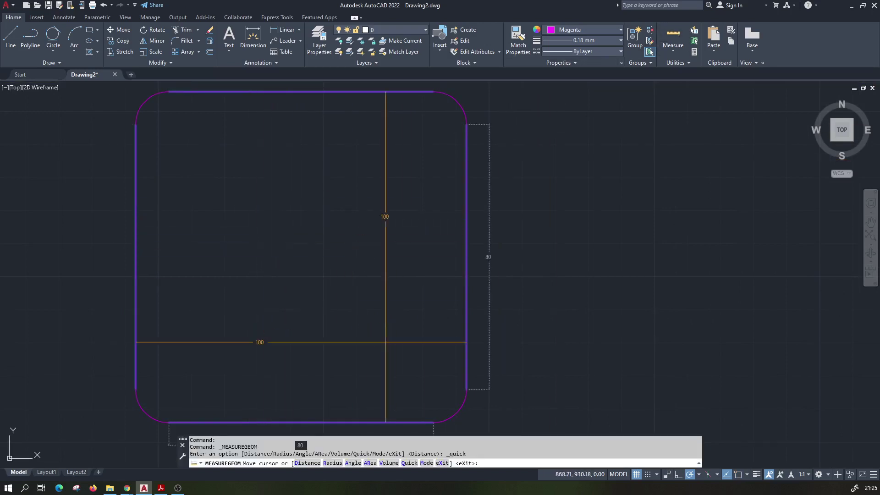
scroll(441, 400, down, 2)
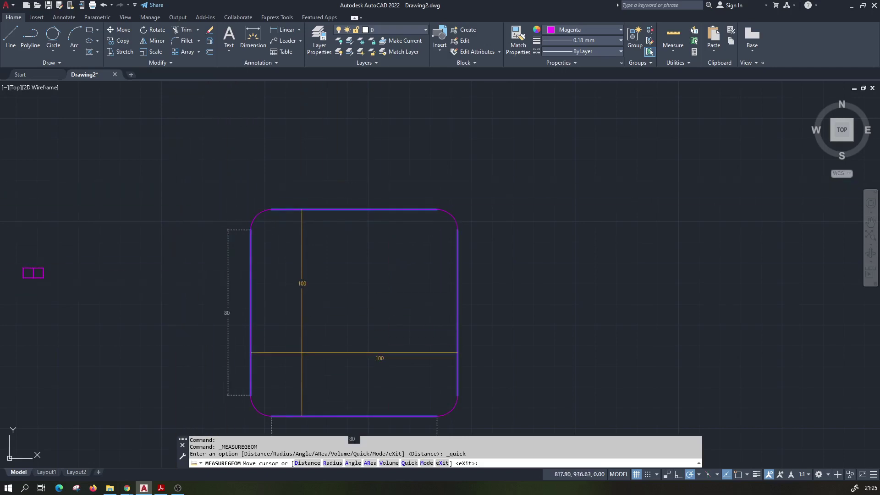
key(Escape)
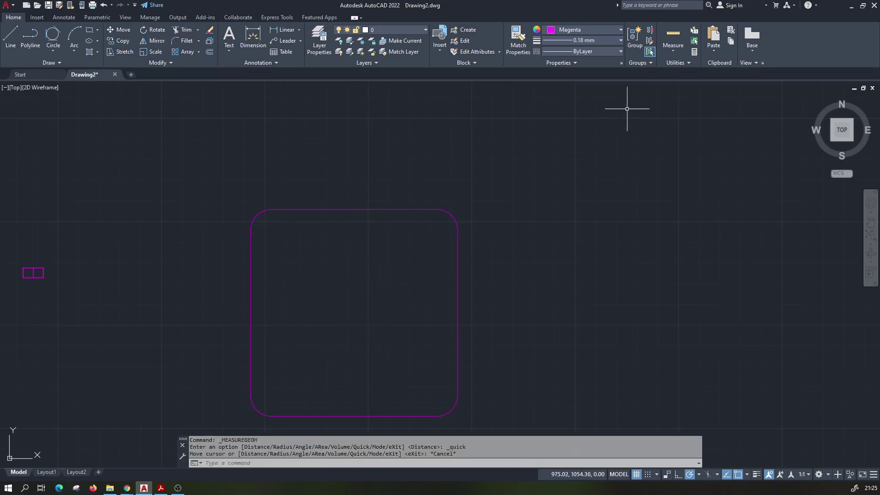
middle_drag(347, 217, 346, 179)
scroll(317, 222, up, 2)
scroll(313, 220, down, 2)
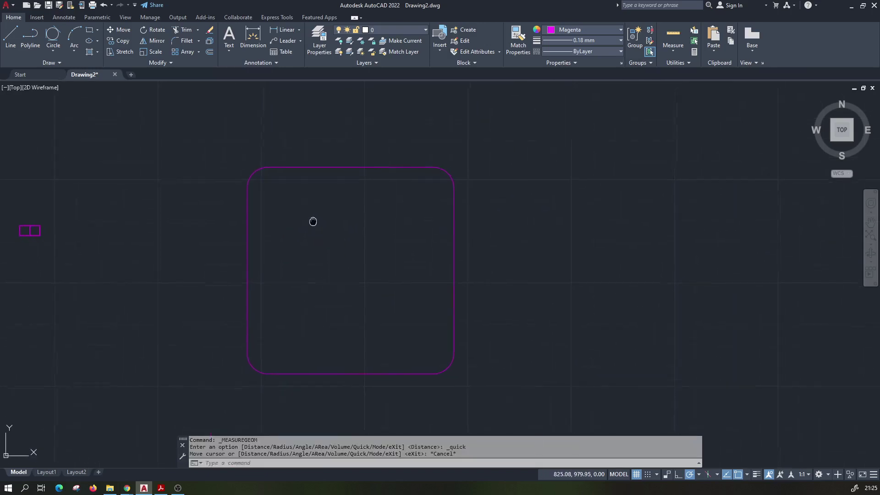
middle_drag(312, 221, 315, 197)
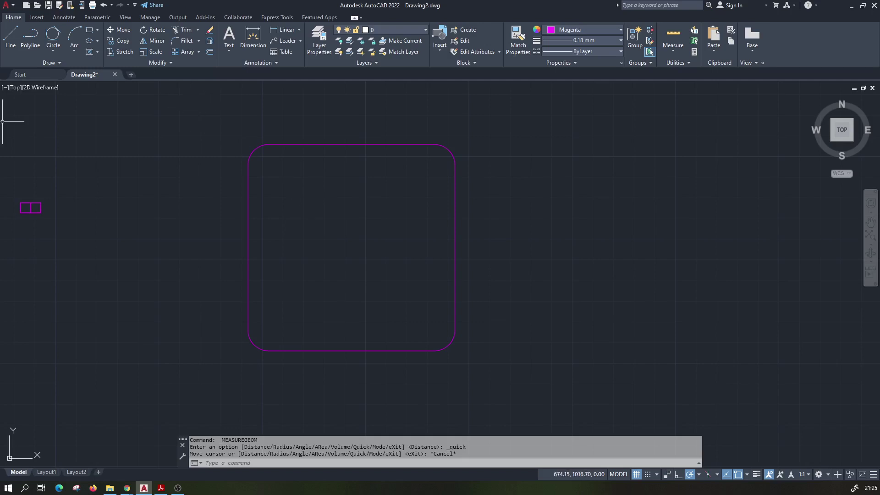
key(alt+Tab)
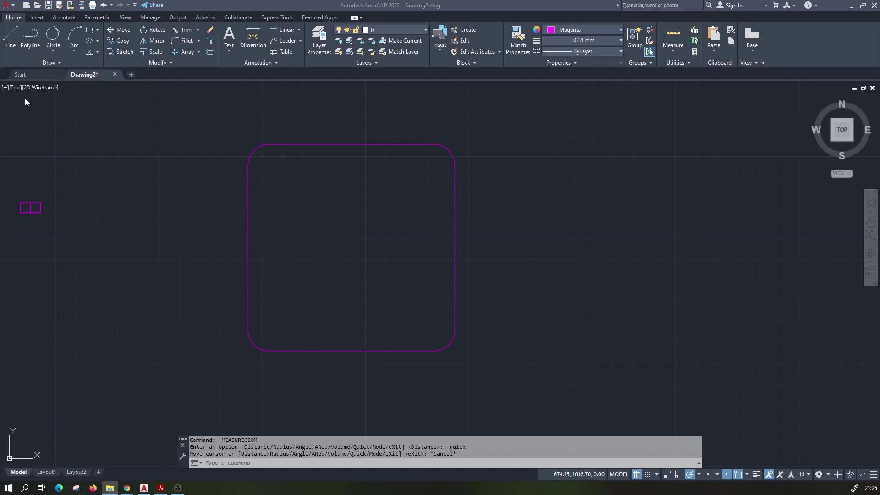
click(39, 9)
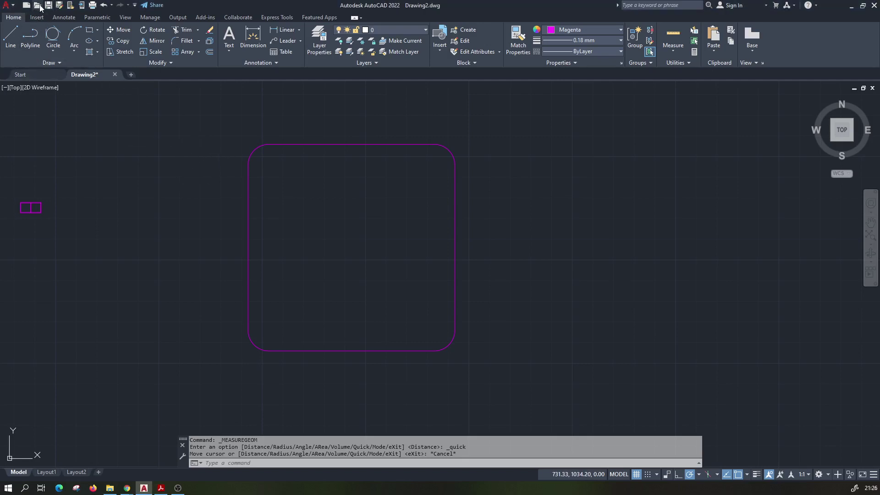
Step: Open zurco.dwg from the AutoCAD 2D folder as read-only
click(40, 8)
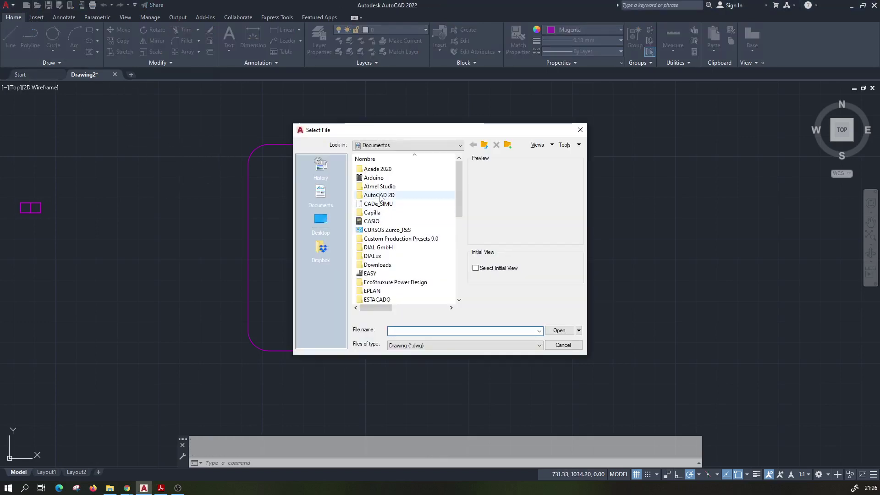
double_click(380, 195)
scroll(408, 244, down, 3)
scroll(408, 244, down, 3)
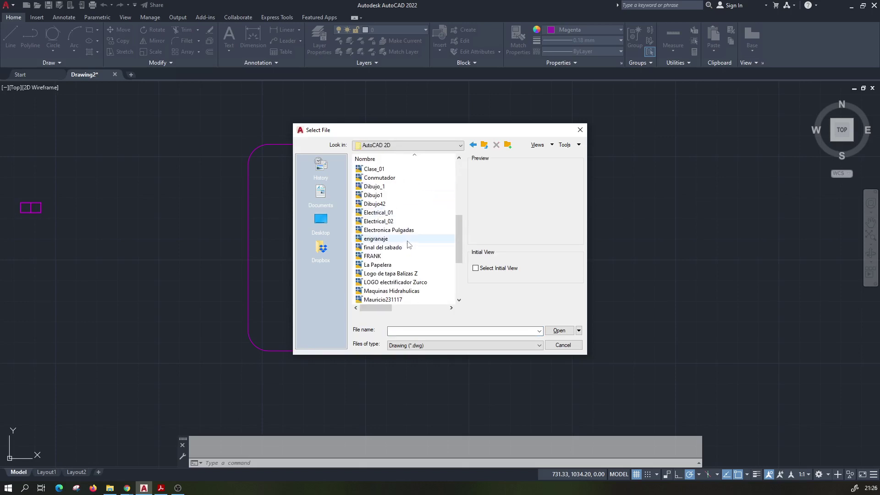
scroll(408, 244, down, 4)
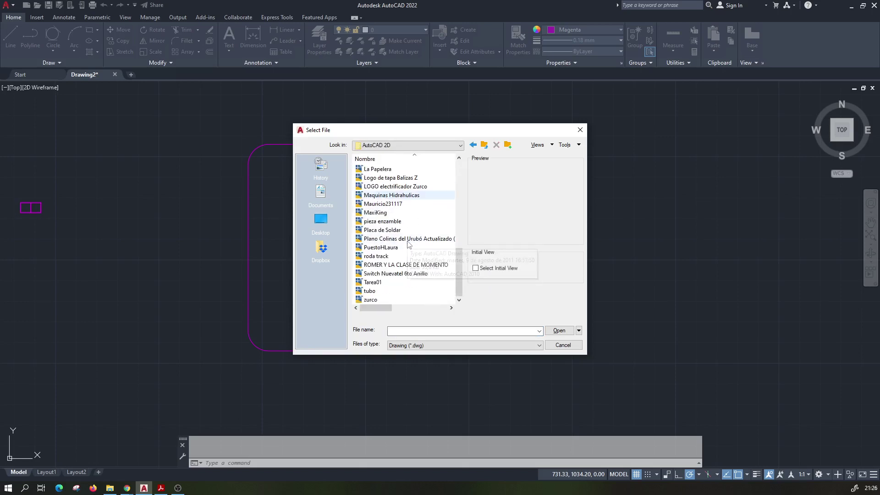
click(395, 300)
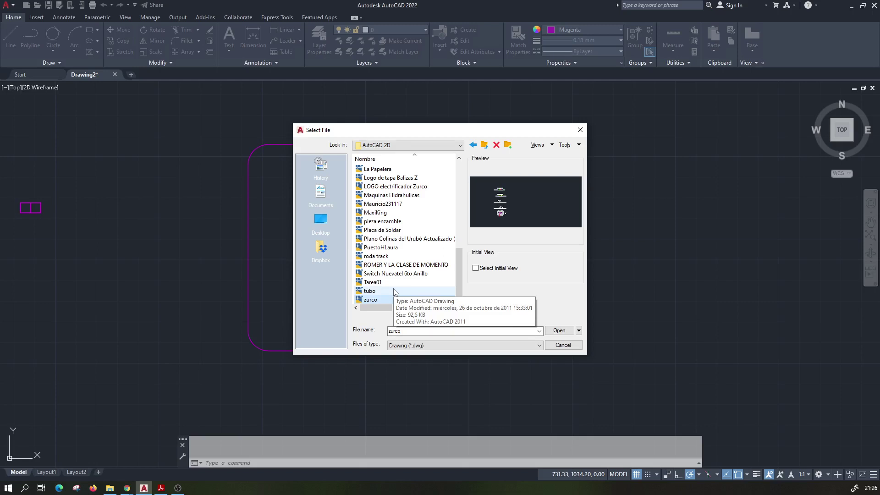
click(556, 331)
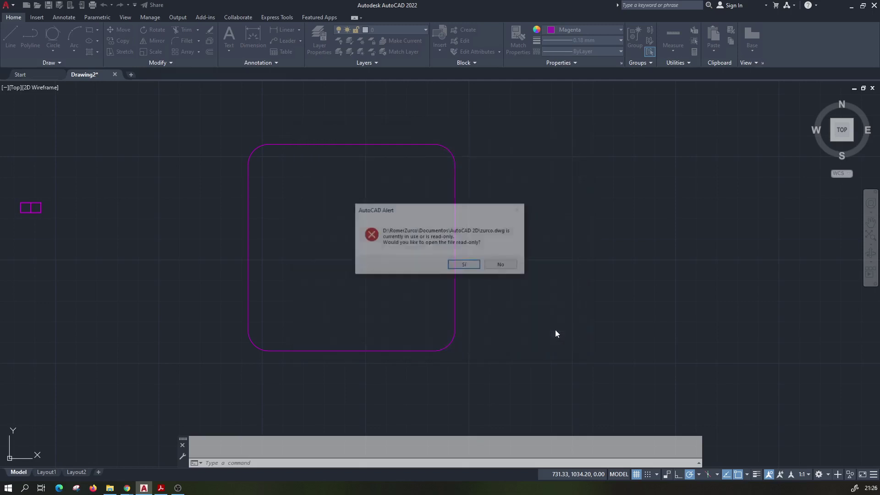
click(468, 265)
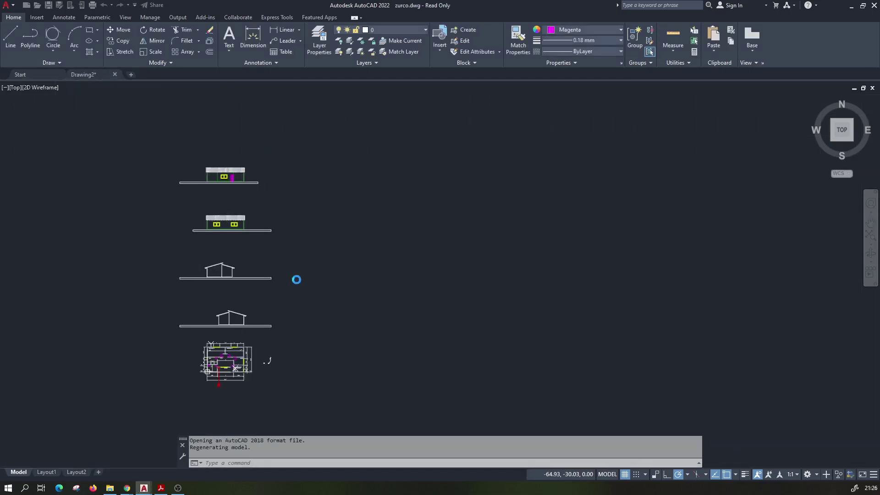
Step: Pan across the floor plan to inspect the living area, bathroom, GALERIA and DESPENSA
middle_drag(207, 274, 281, 237)
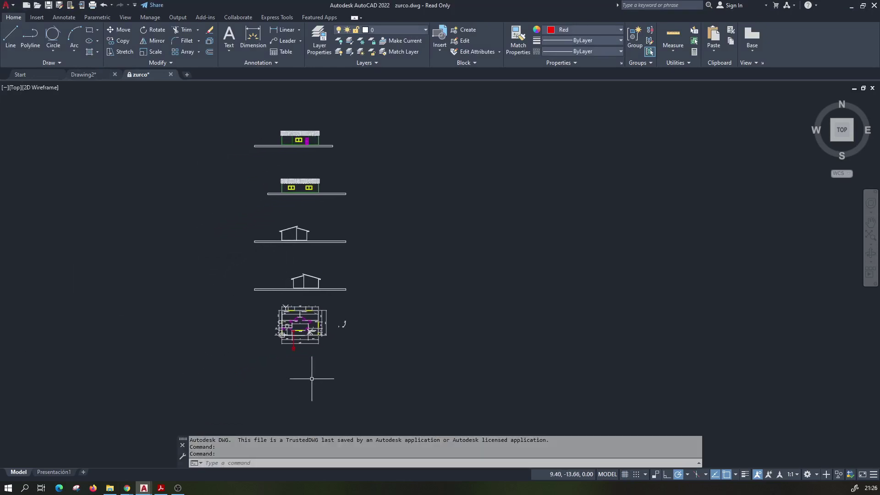
scroll(289, 332, up, 4)
scroll(289, 332, up, 4)
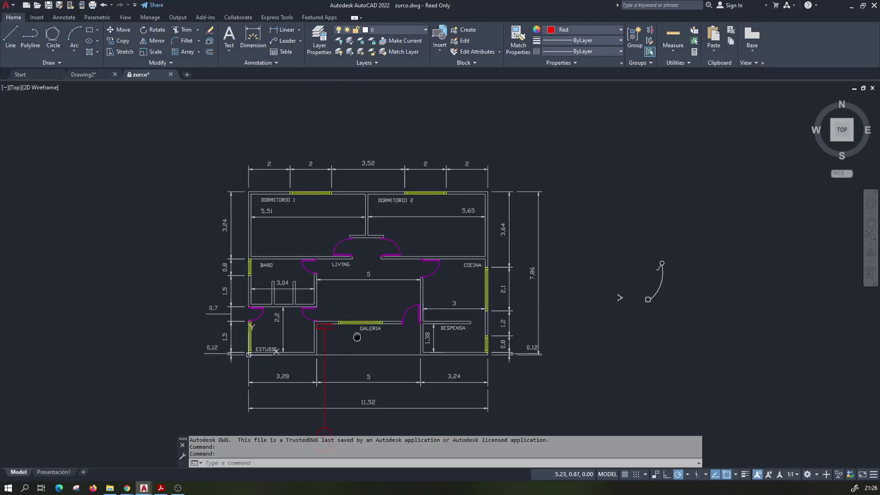
middle_drag(357, 337, 375, 314)
scroll(362, 329, up, 1)
scroll(367, 321, down, 1)
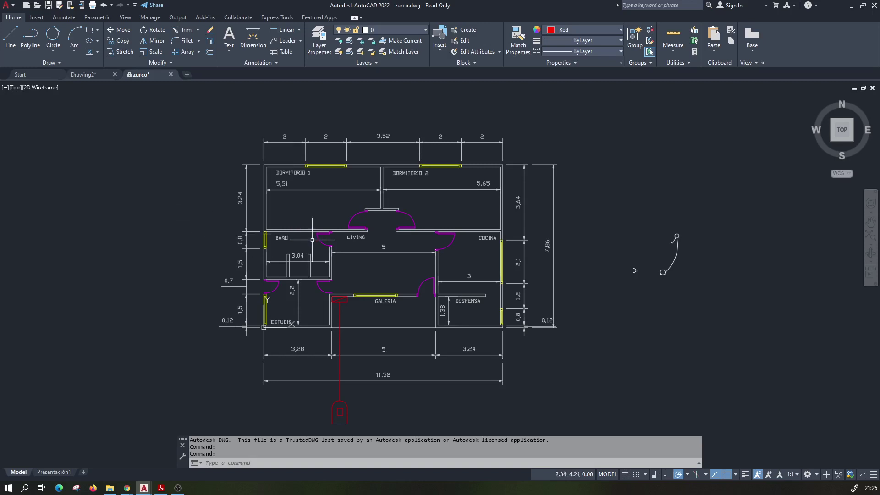
scroll(312, 191, up, 2)
scroll(308, 197, up, 2)
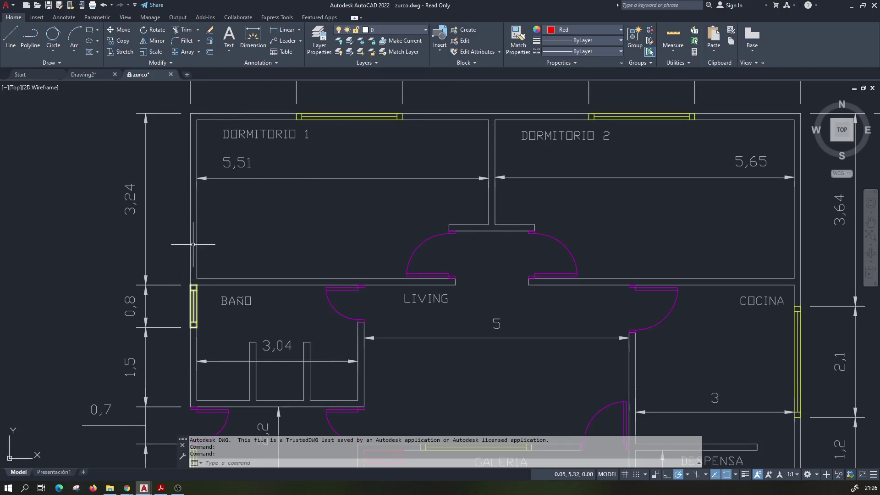
middle_drag(327, 192, 313, 122)
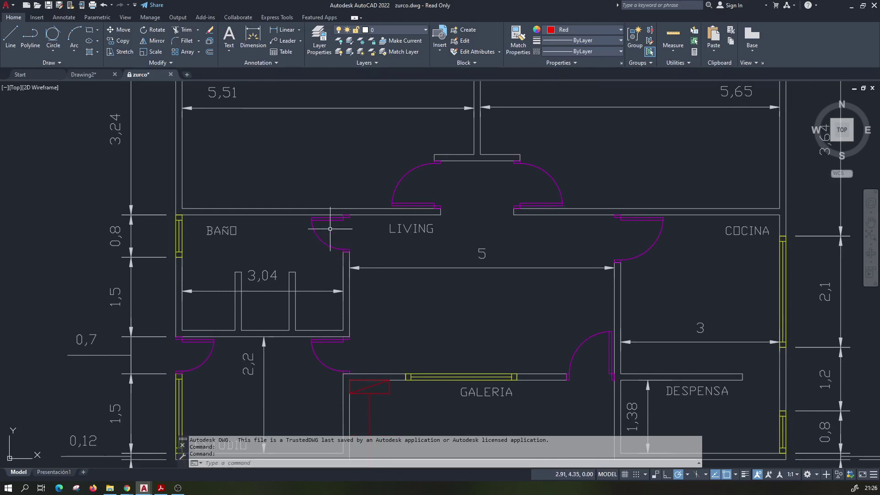
middle_drag(479, 284, 419, 192)
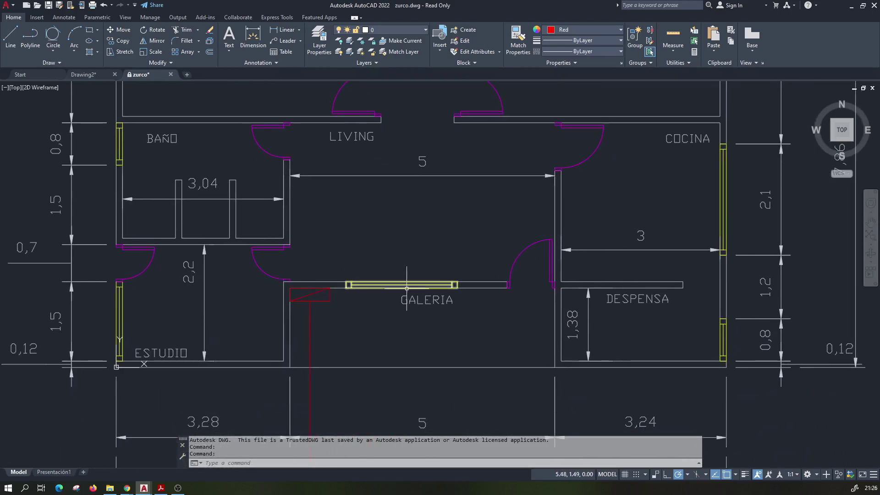
middle_drag(450, 329, 373, 335)
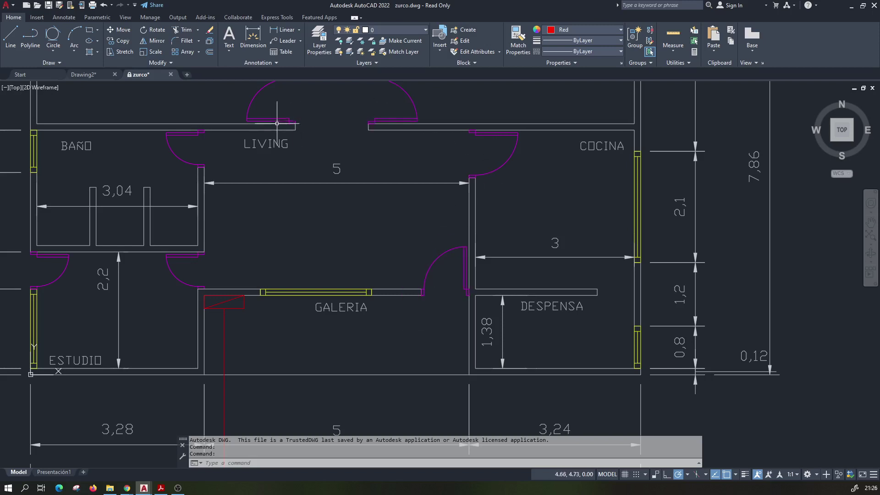
Step: Check the 11,52 overall dimension, then zoom in on the arc symbol beside the plan
scroll(205, 151, down, 4)
scroll(239, 220, up, 1)
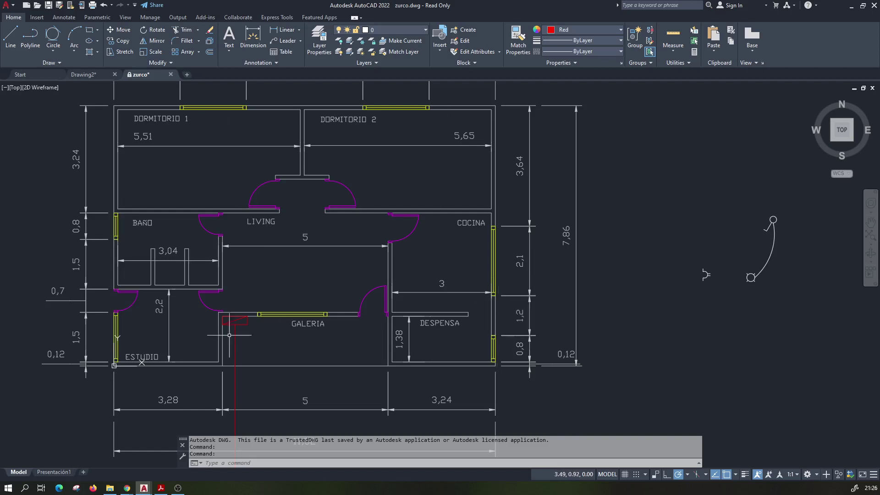
middle_drag(247, 326, 257, 171)
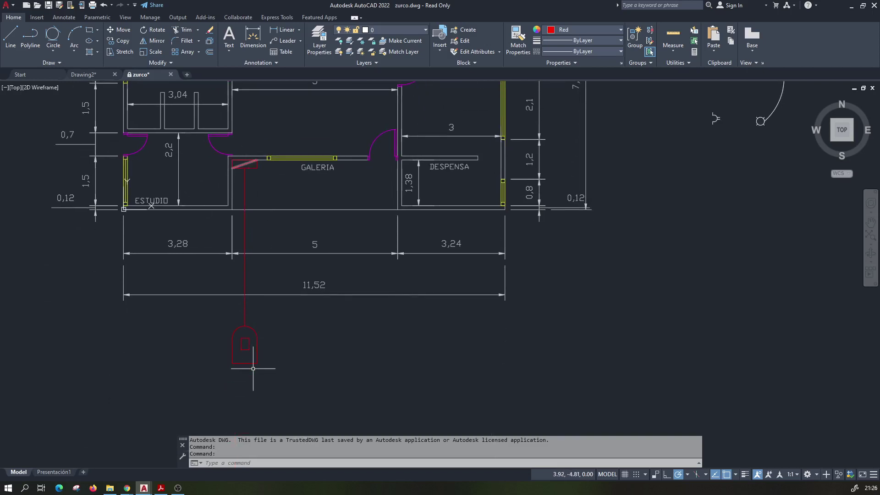
middle_drag(312, 179, 292, 333)
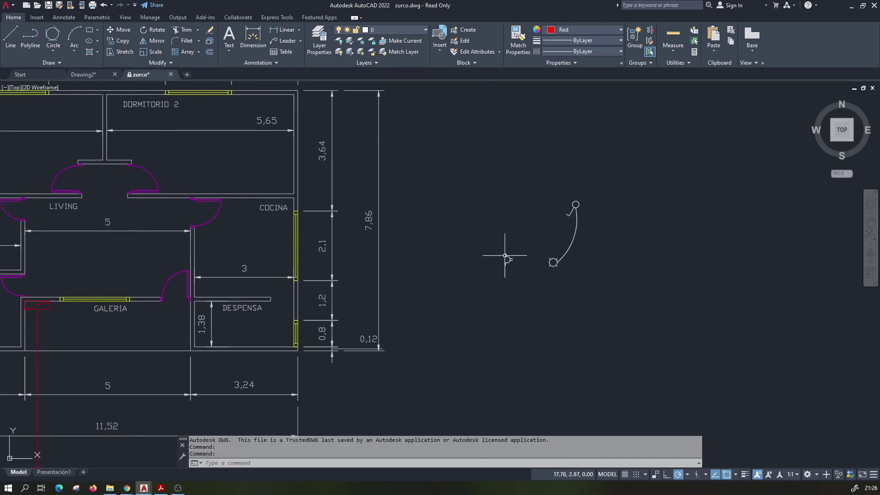
scroll(545, 233, up, 5)
middle_drag(555, 236, 493, 241)
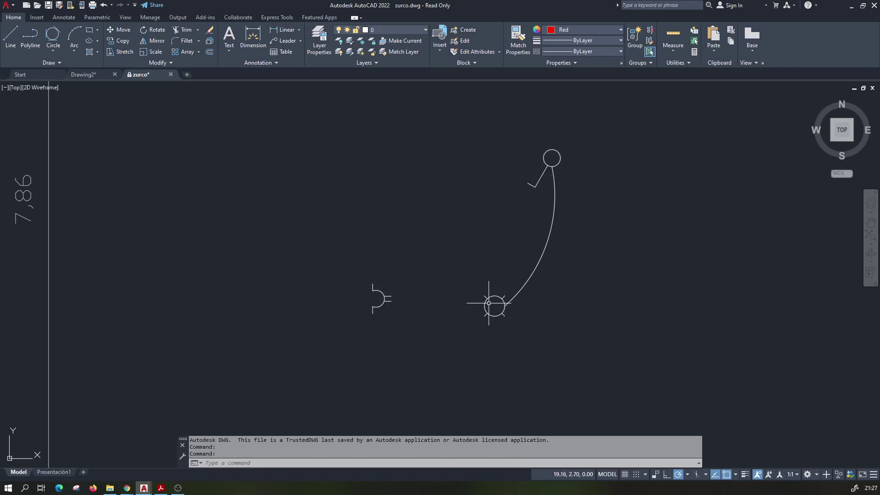
Step: Zoom out to the full plan and inspect the 3,28, 5 and 3,24 dimensions up close
scroll(475, 298, down, 2)
scroll(440, 293, down, 2)
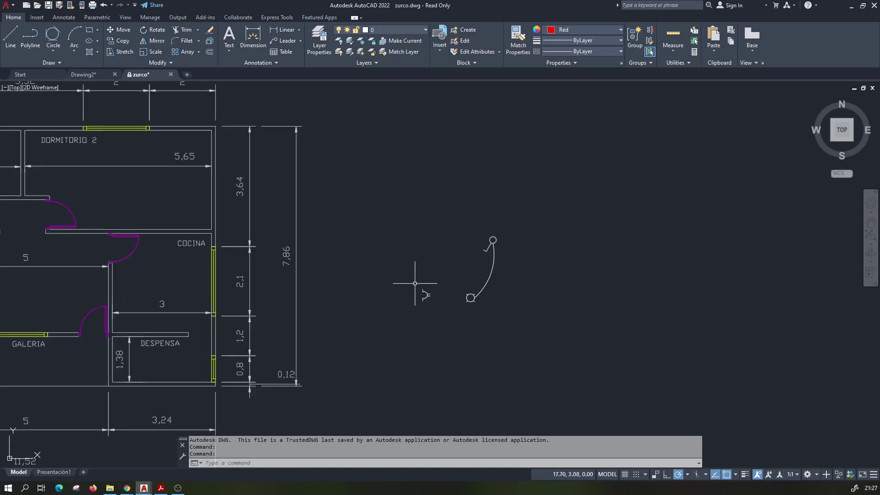
scroll(410, 259, down, 1)
scroll(403, 260, down, 2)
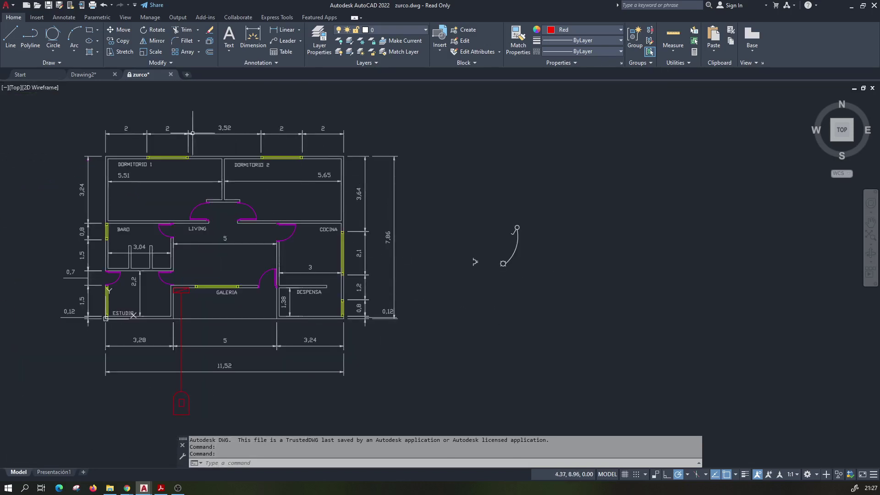
scroll(122, 165, up, 2)
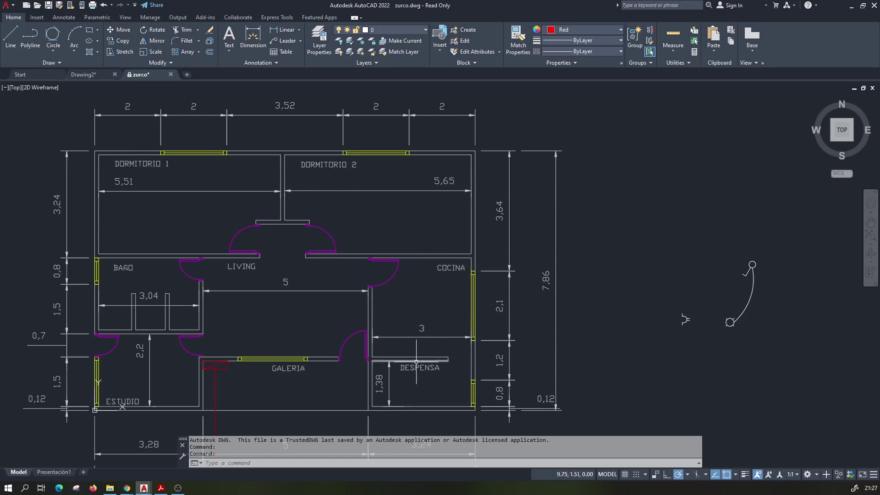
middle_drag(126, 271, 156, 197)
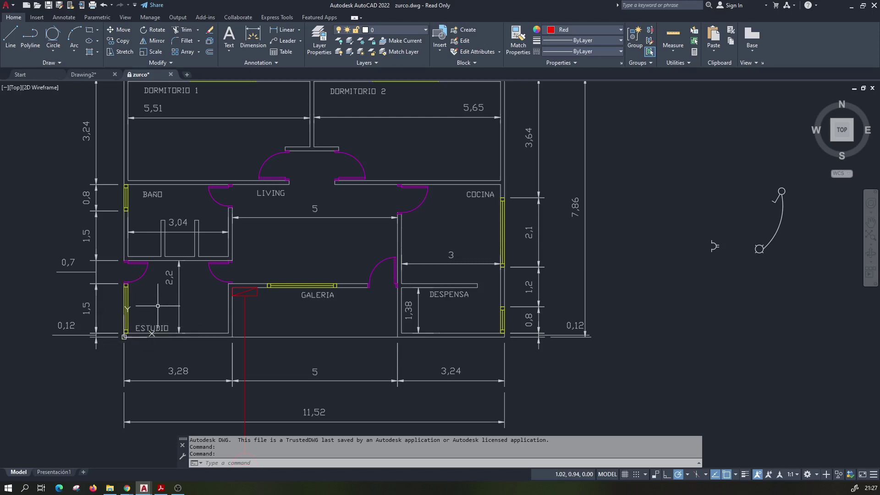
middle_drag(161, 304, 158, 312)
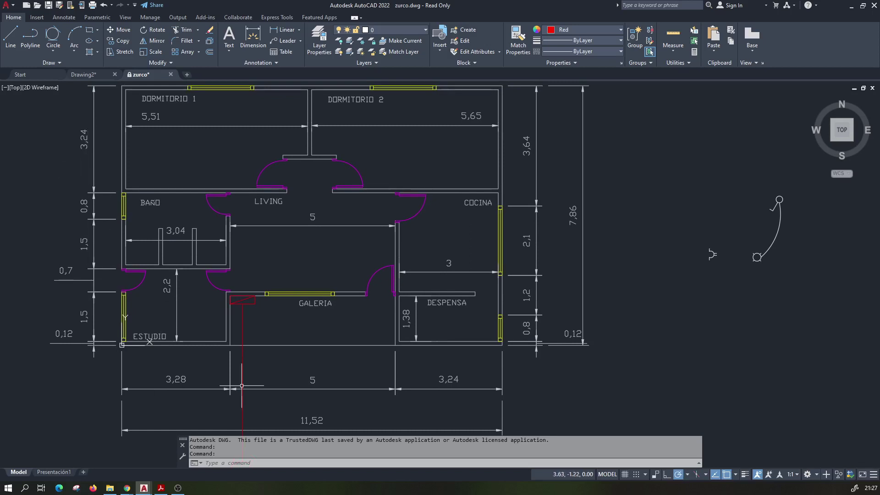
scroll(309, 392, down, 2)
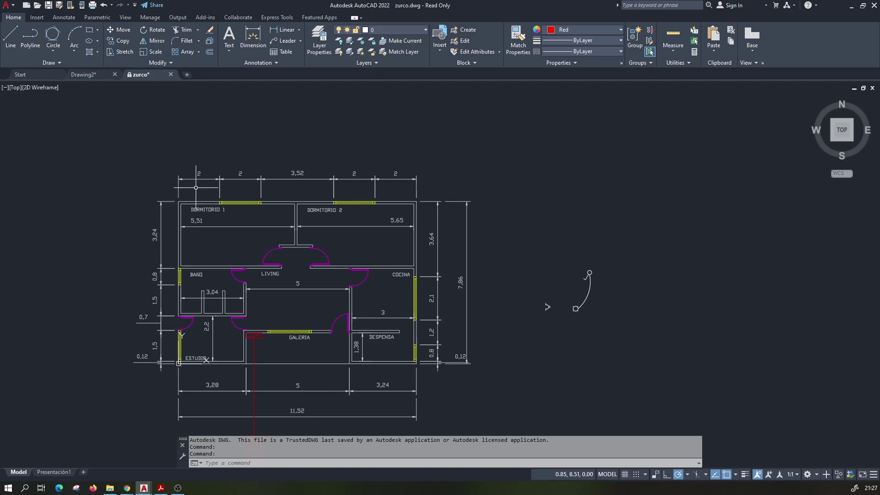
scroll(204, 170, up, 4)
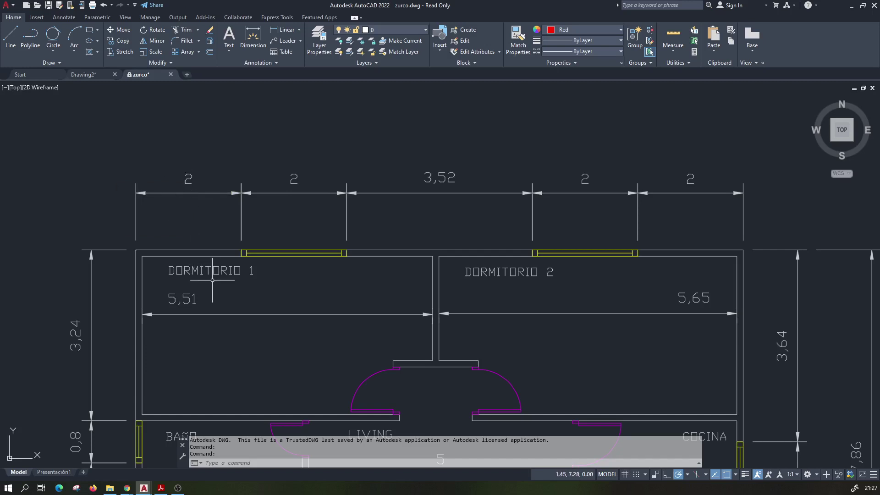
scroll(186, 184, up, 4)
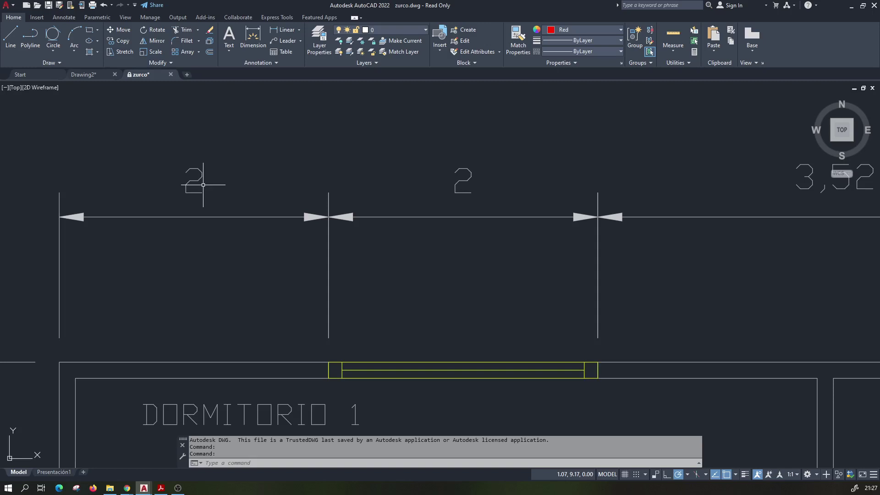
Step: Pull back to show the pitched-roof house elevation above the plan
scroll(192, 183, down, 2)
scroll(213, 219, down, 2)
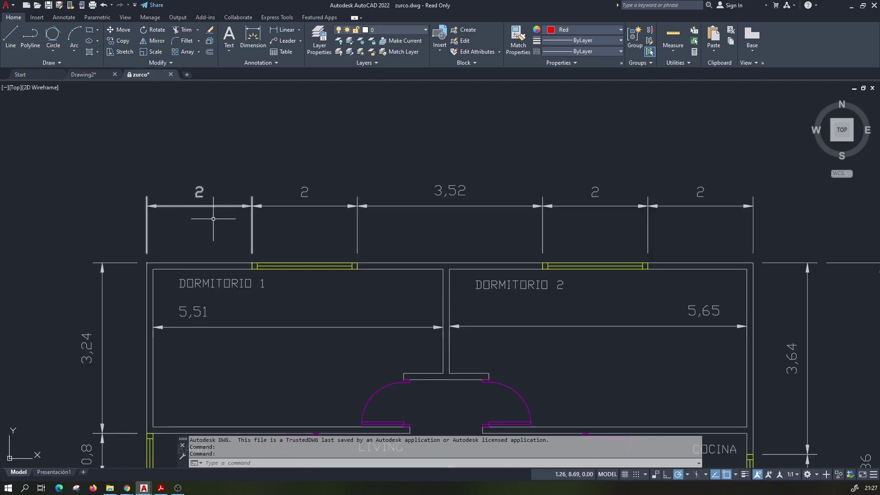
middle_drag(213, 219, 182, 157)
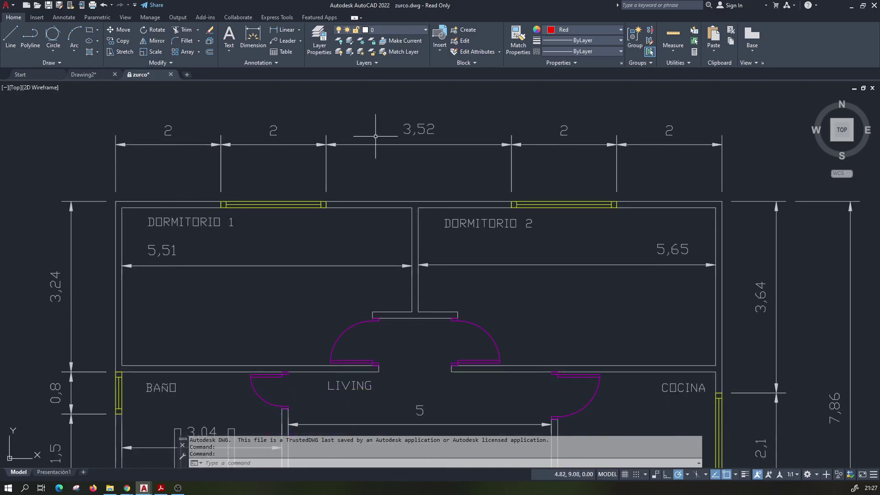
scroll(403, 138, down, 1)
scroll(485, 202, down, 1)
scroll(459, 239, down, 1)
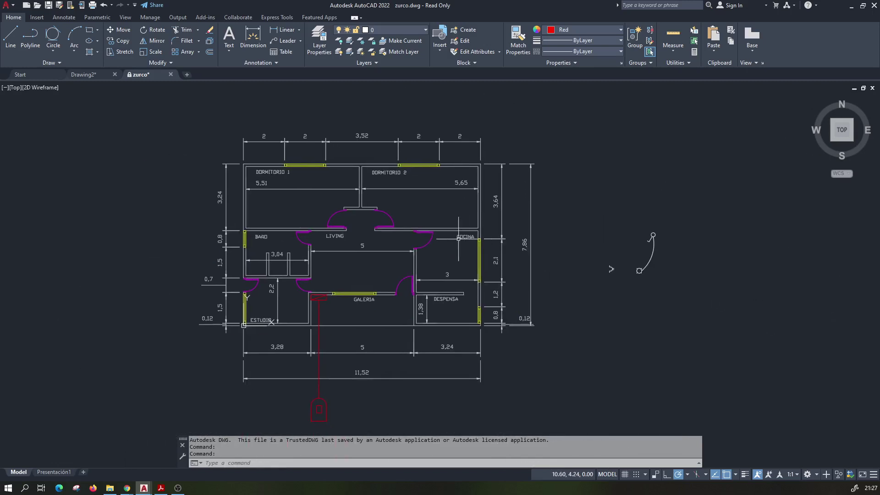
scroll(362, 199, down, 2)
Step: Center and zoom on the pitched-roof house elevation above the plan
middle_drag(347, 175, 347, 326)
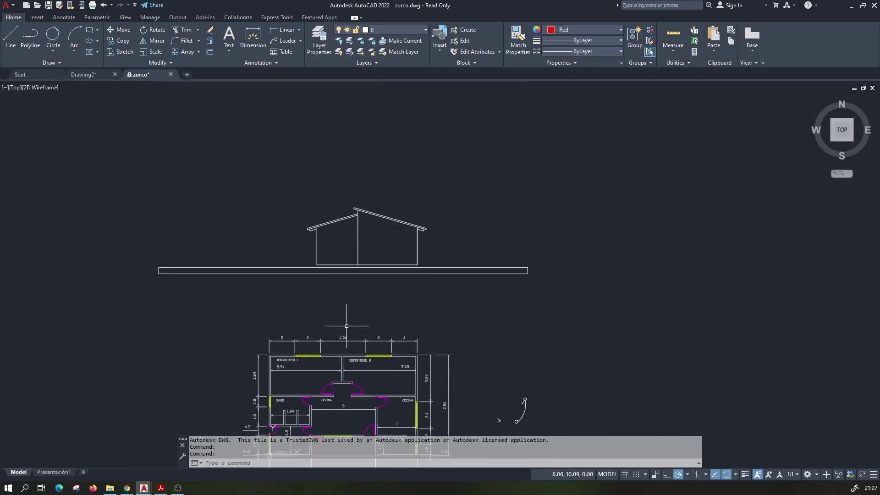
middle_drag(371, 226, 371, 243)
scroll(347, 266, up, 4)
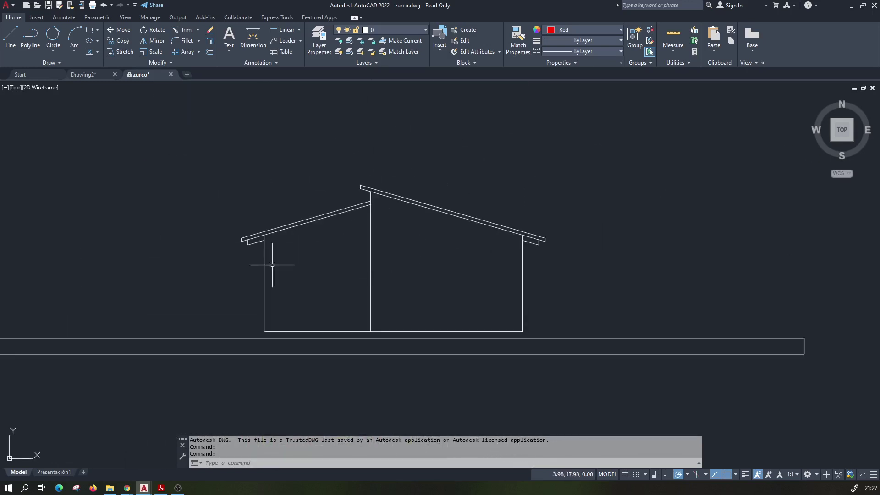
scroll(448, 221, down, 2)
middle_drag(350, 315, 300, 172)
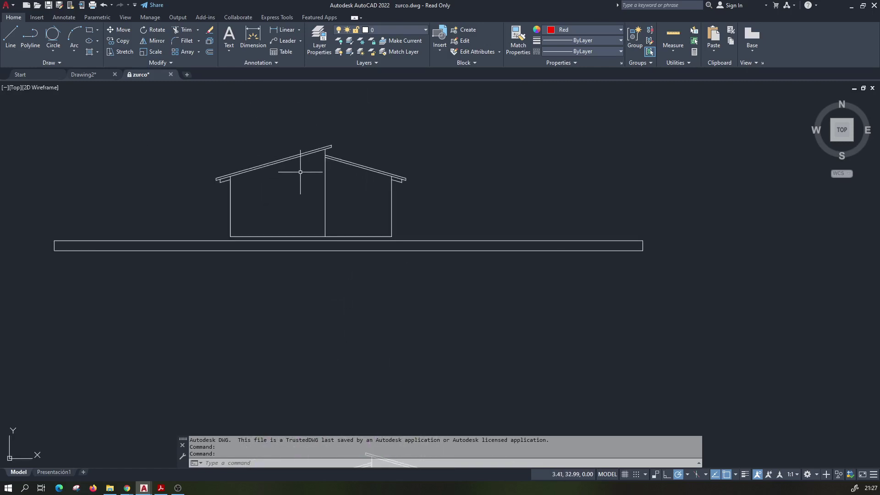
scroll(300, 172, down, 2)
Step: Review the three elevations with windows and door, then pan back to the floor plan
mouse_move(304, 134)
middle_down()
mouse_move(304, 232)
mouse_move(317, 181)
mouse_move(308, 184)
mouse_move(302, 303)
middle_up()
scroll(308, 184, up, 4)
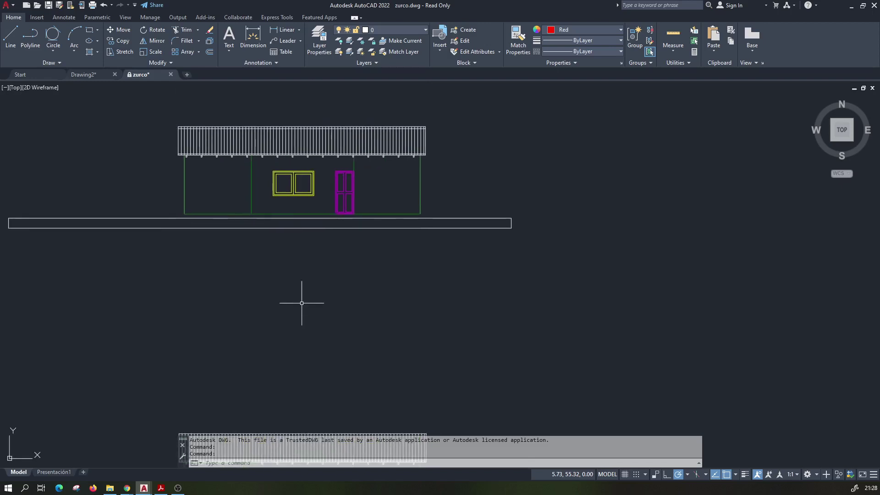
scroll(286, 142, up, 2)
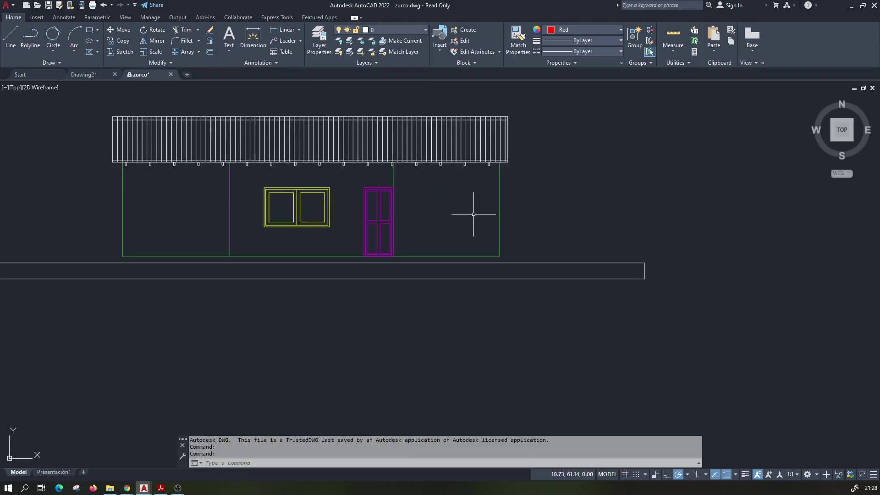
scroll(171, 216, down, 5)
middle_drag(186, 220, 206, 161)
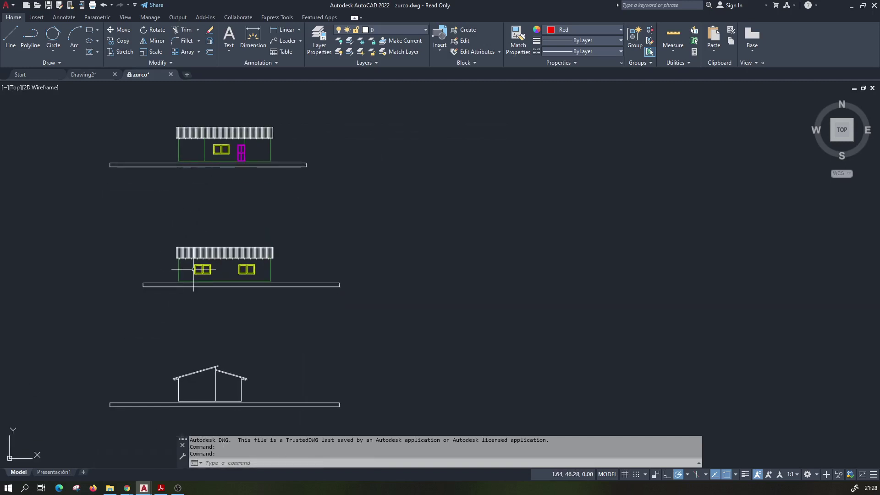
middle_drag(193, 269, 214, 214)
middle_drag(211, 255, 250, 141)
middle_drag(248, 229, 248, 186)
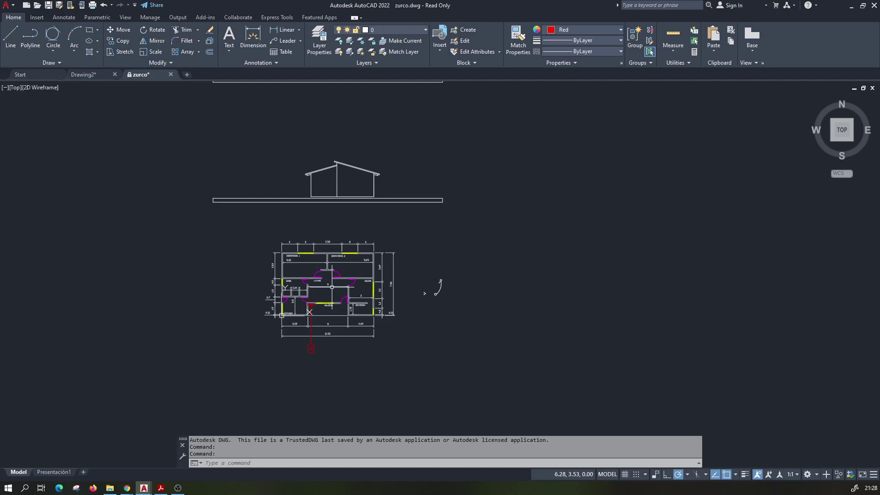
Step: Frame both bedrooms with their 5,51 and 5,65 widths and top dimensions, then switch away from AutoCAD
scroll(275, 265, up, 4)
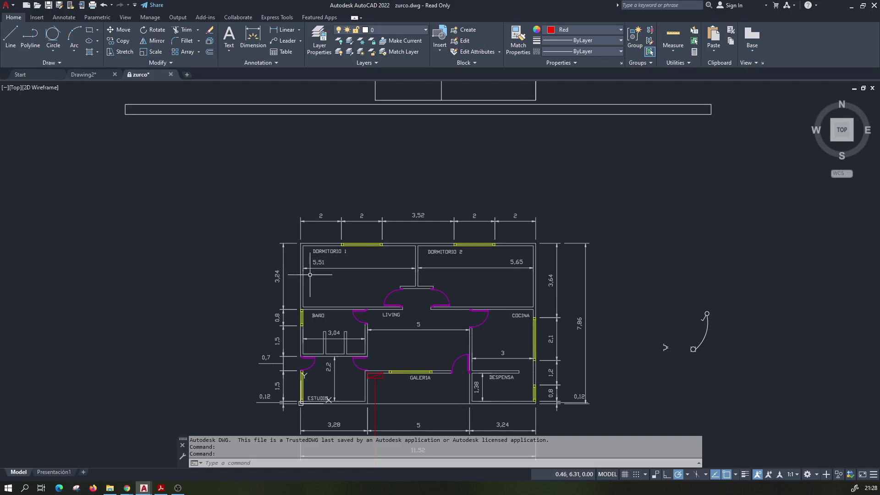
scroll(319, 265, up, 3)
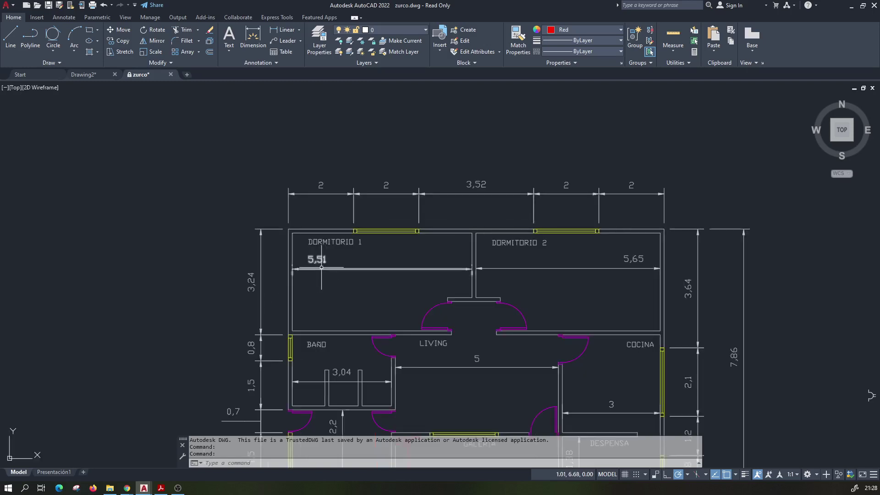
scroll(320, 262, up, 1)
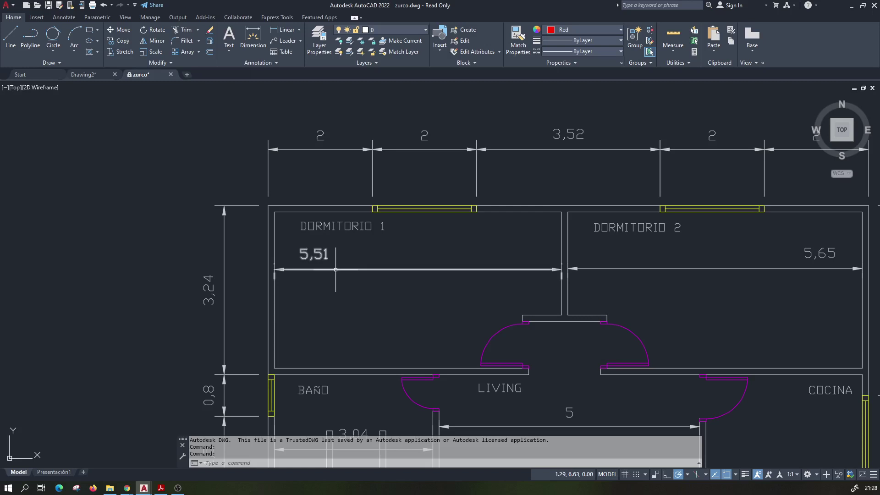
mouse_move(322, 301)
middle_down()
mouse_move(302, 320)
mouse_move(303, 286)
middle_up()
scroll(301, 317, up, 2)
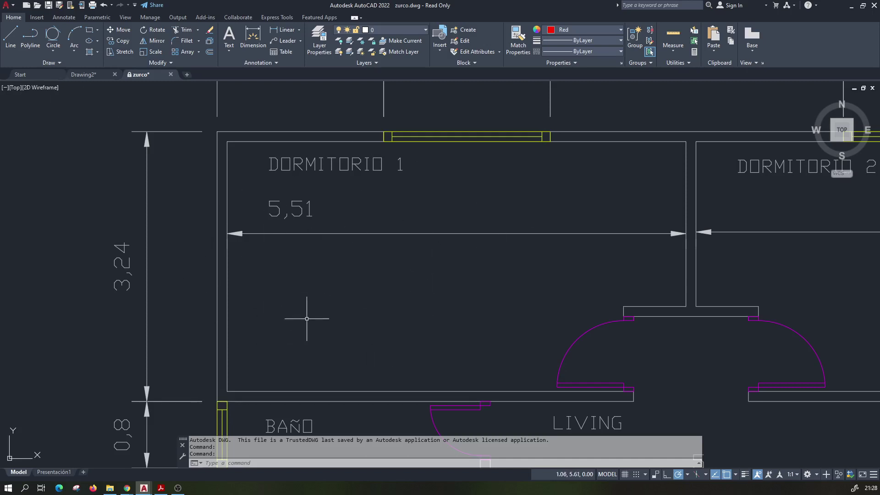
scroll(320, 301, down, 2)
middle_drag(379, 304, 345, 286)
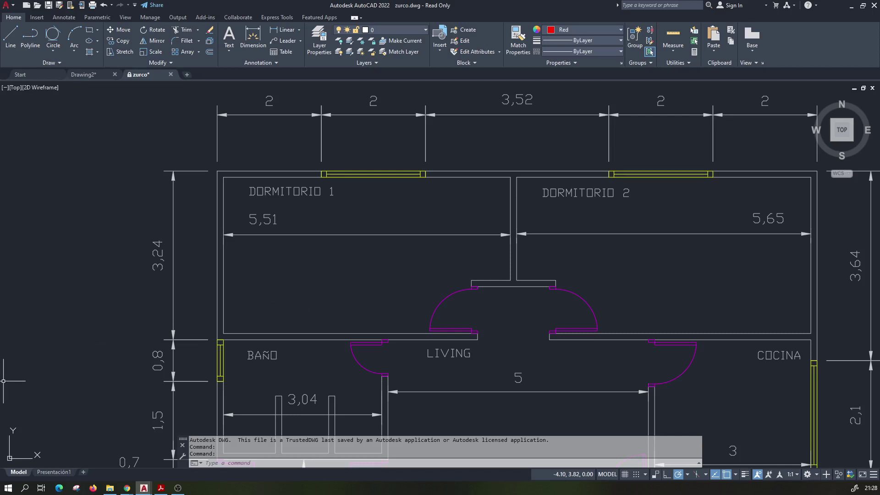
key(alt+Tab)
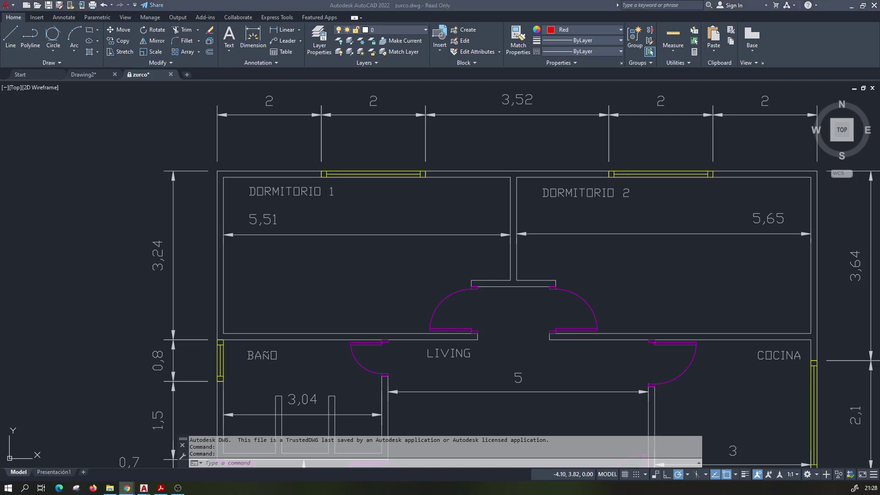
key(alt+Tab)
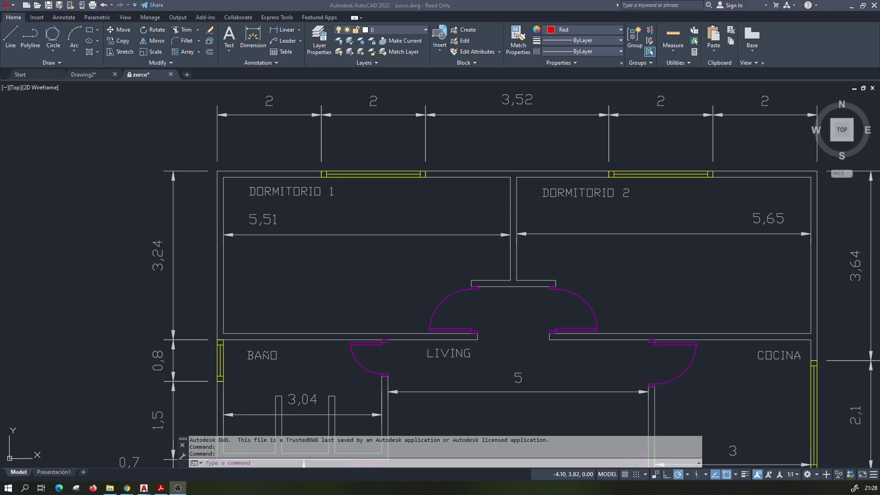